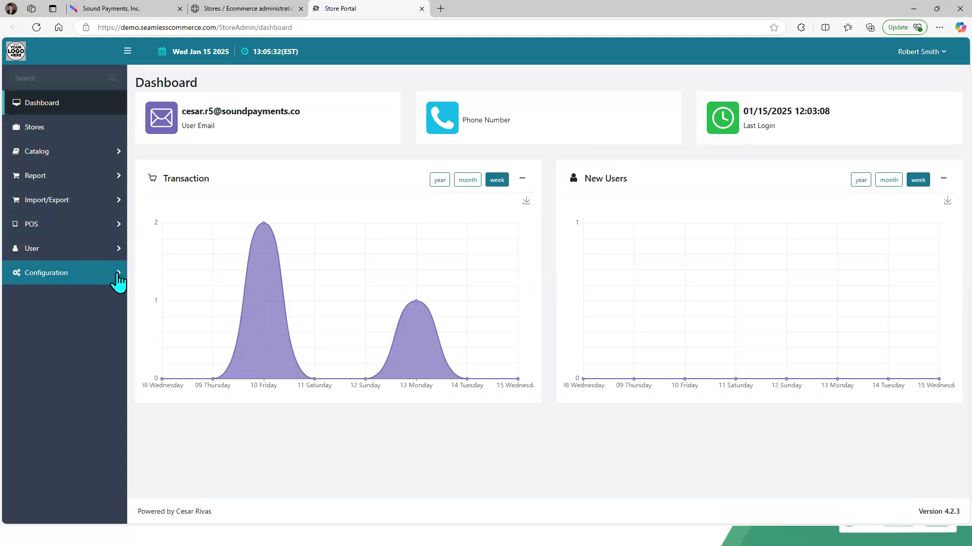
# Step: Open the Tax Rates list under the Configuration tax settings
pyautogui.click(118, 281)
pyautogui.click(107, 348)
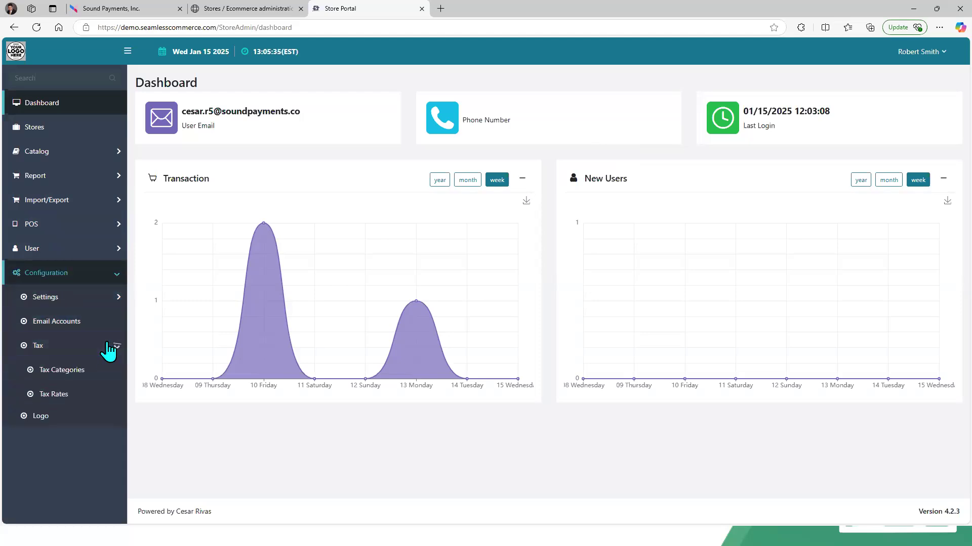
pyautogui.click(69, 397)
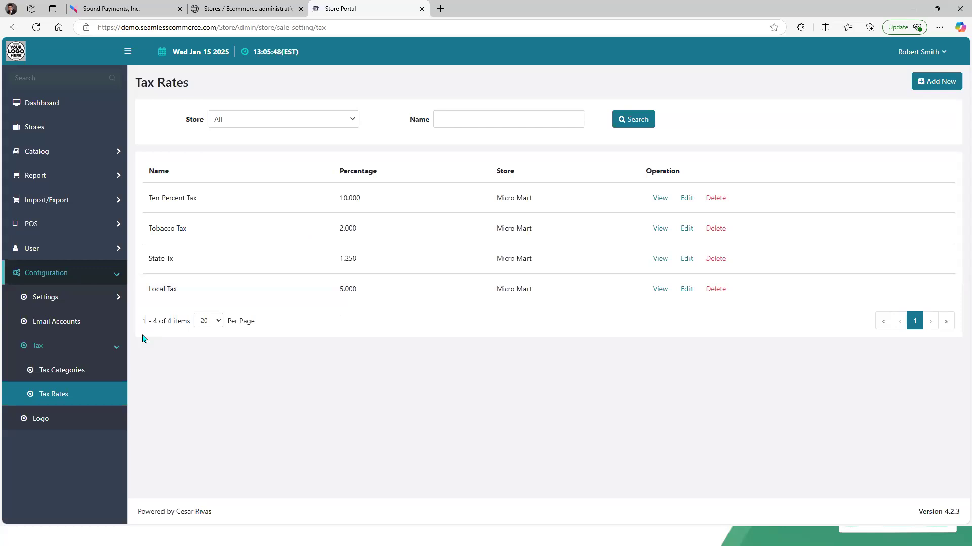
# Step: Open the Tax Categories list and review the Tax standard category's assigned rates before going back
pyautogui.click(74, 377)
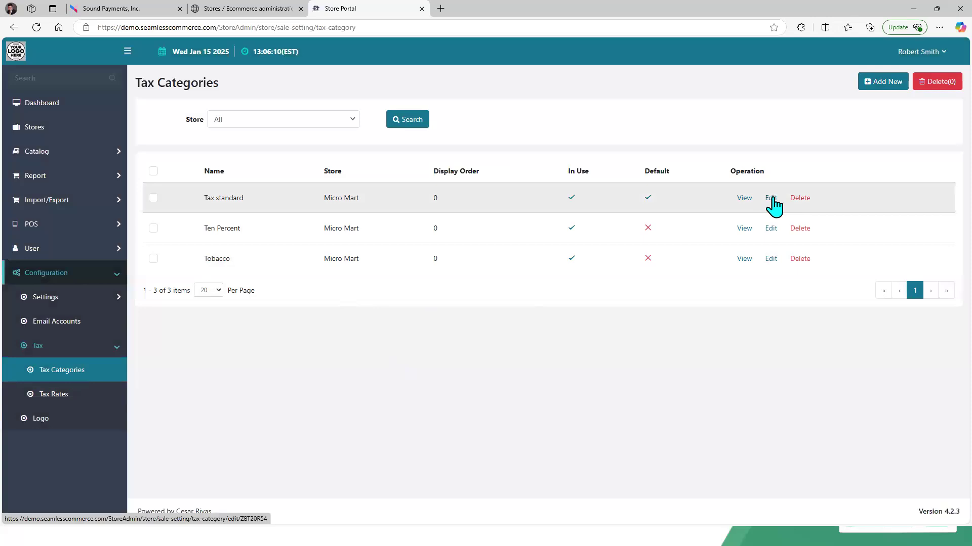
pyautogui.click(772, 198)
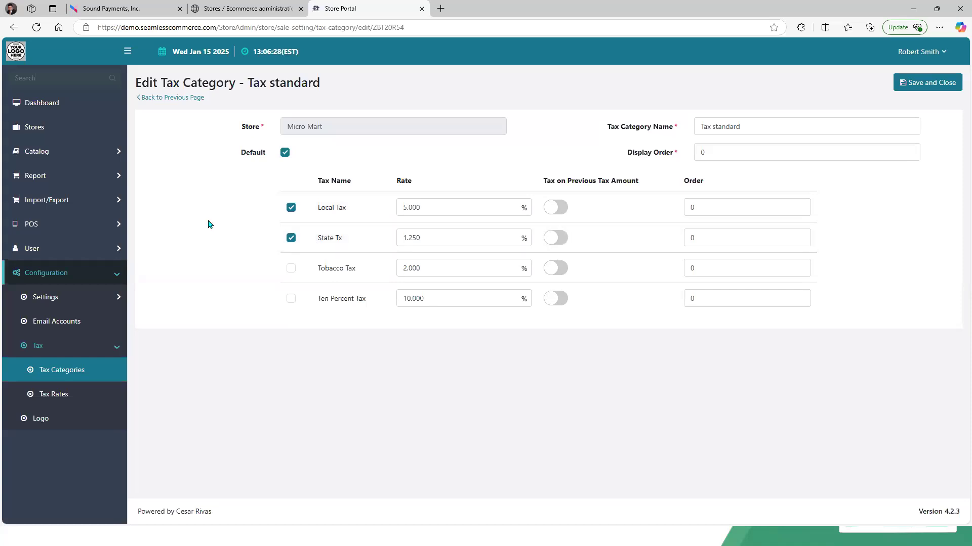
pyautogui.click(153, 97)
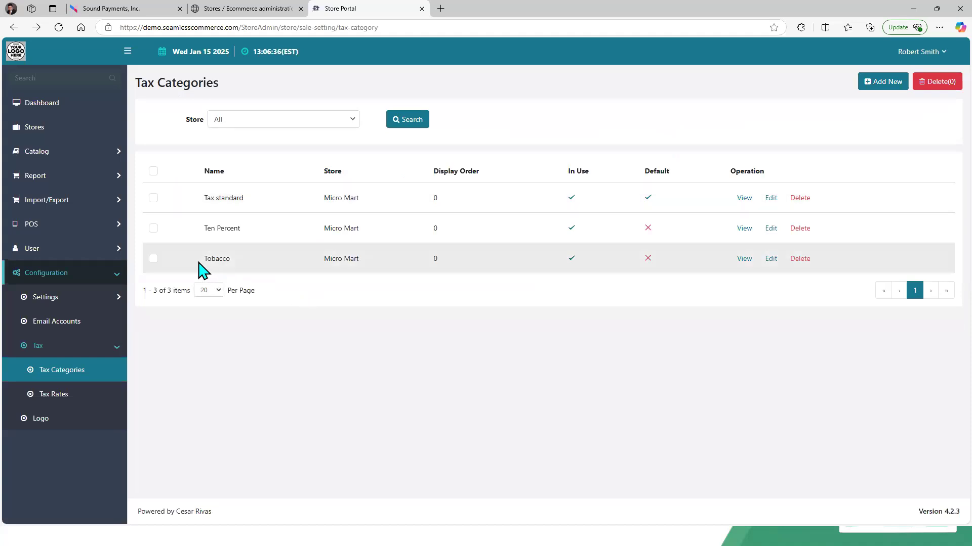
# Step: Review the Tobacco tax category's assigned rates and return to the categories list
pyautogui.click(774, 260)
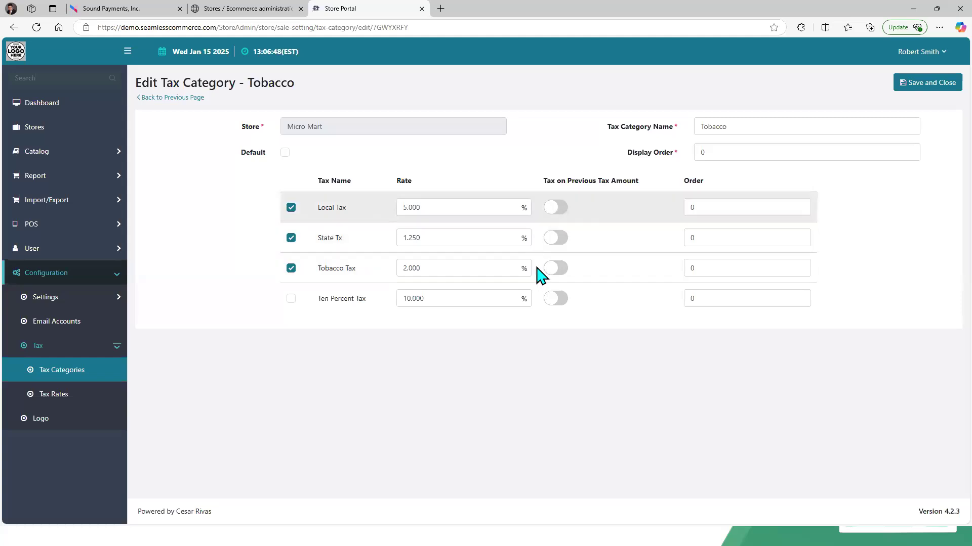
pyautogui.click(156, 98)
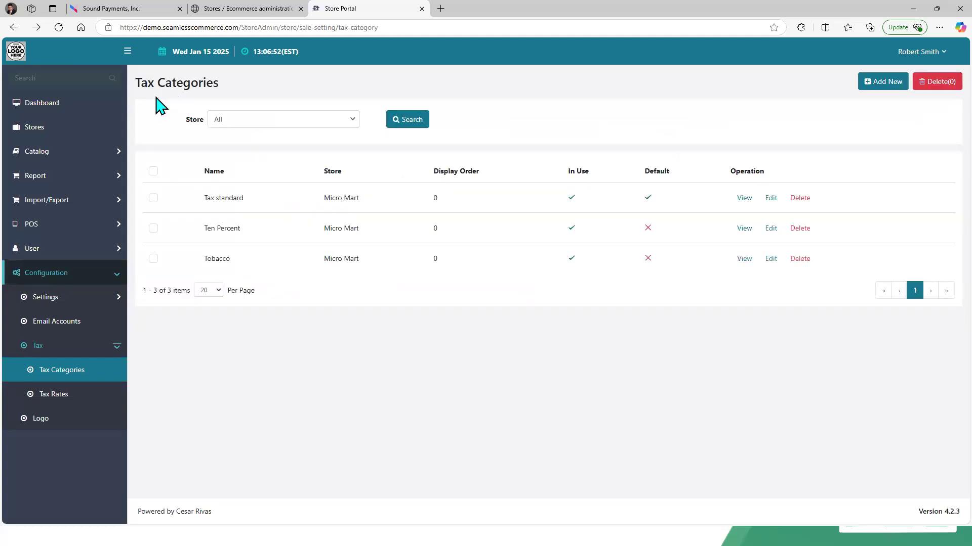
# Step: Switch to the Sound Payments tab, choose to log in again and reload the site
pyautogui.click(117, 8)
pyautogui.click(473, 385)
pyautogui.click(531, 85)
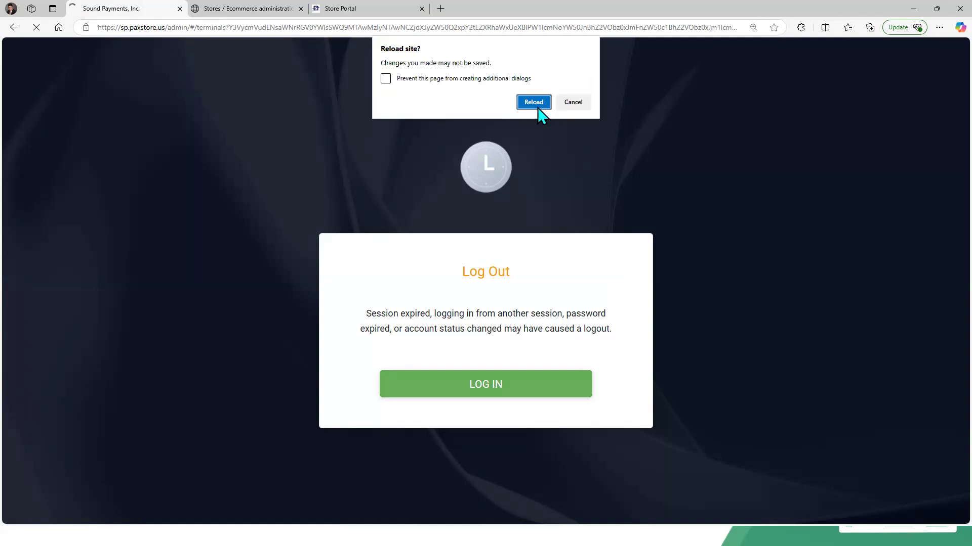
pyautogui.click(536, 104)
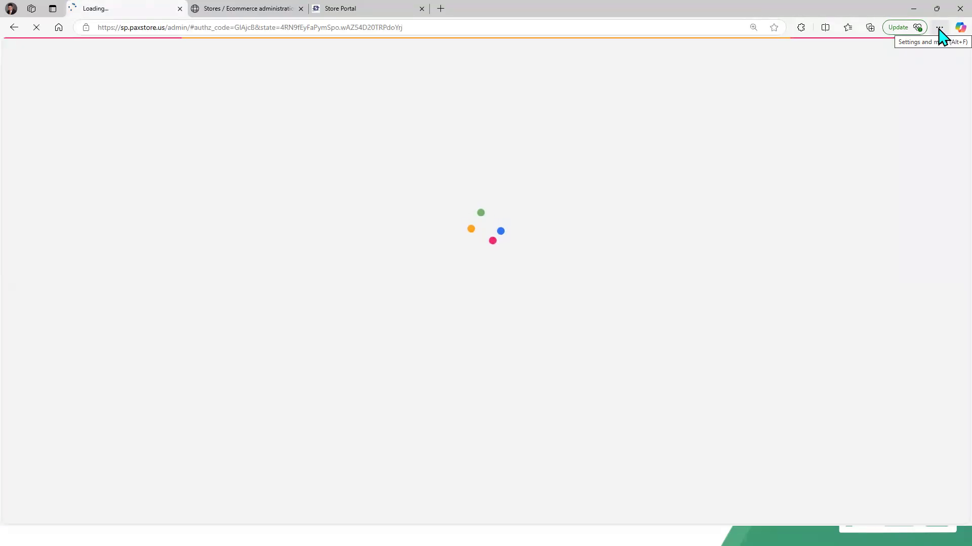
# Step: Set the browser zoom to 100% for the PAXSTORE admin page
pyautogui.click(939, 27)
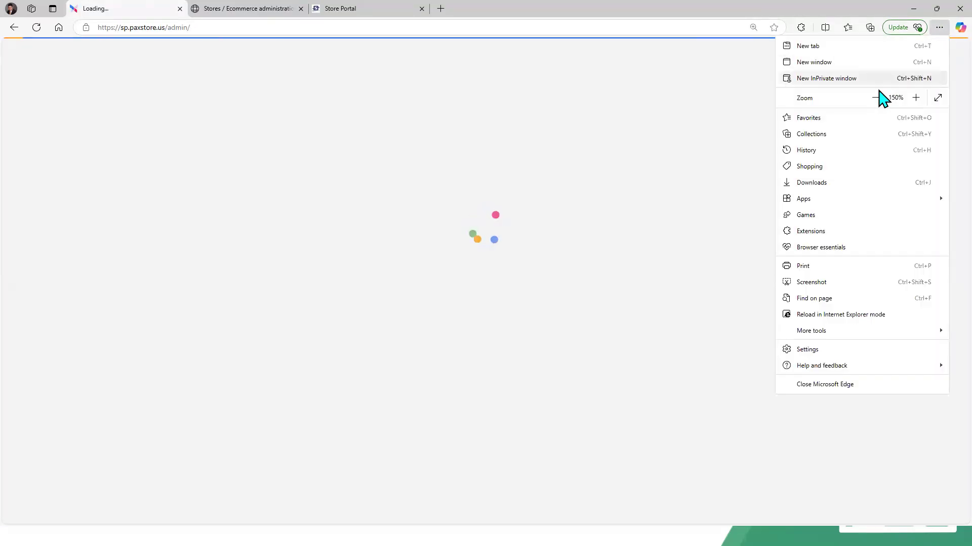
pyautogui.click(875, 97)
pyautogui.click(875, 97)
pyautogui.click(876, 97)
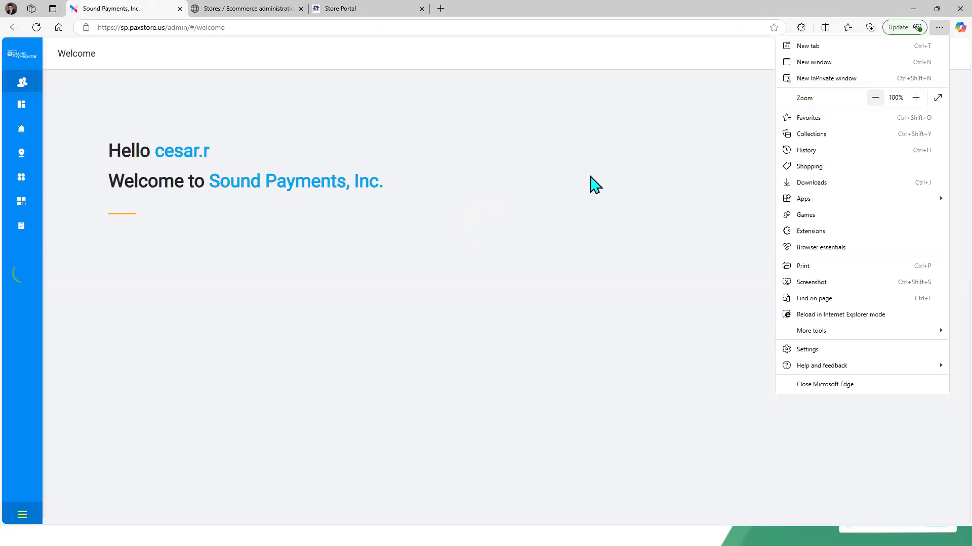
pyautogui.click(593, 183)
# Step: Open the A77 Cesar terminal of merchant Cesar QA in Terminal Management
pyautogui.moveTo(26, 302)
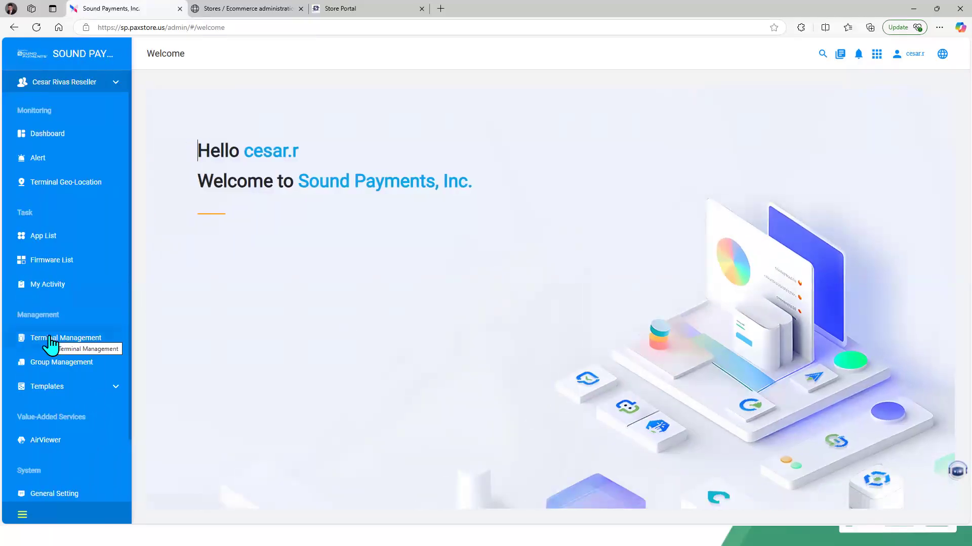
pyautogui.click(70, 348)
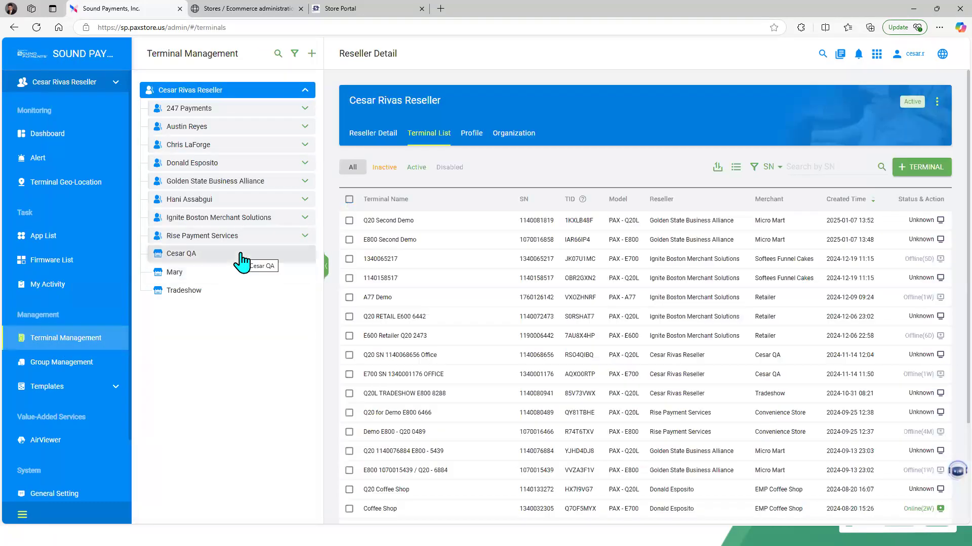
pyautogui.click(241, 259)
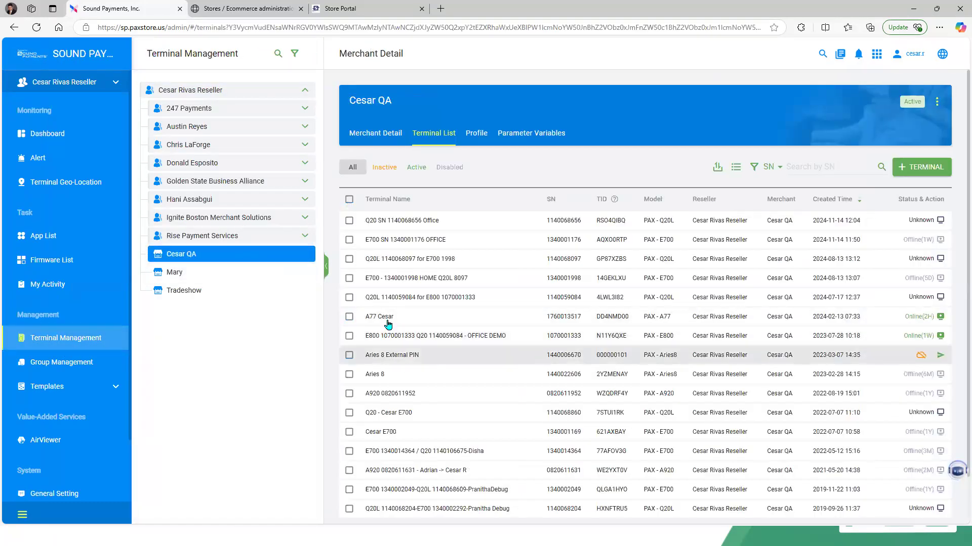
pyautogui.click(383, 319)
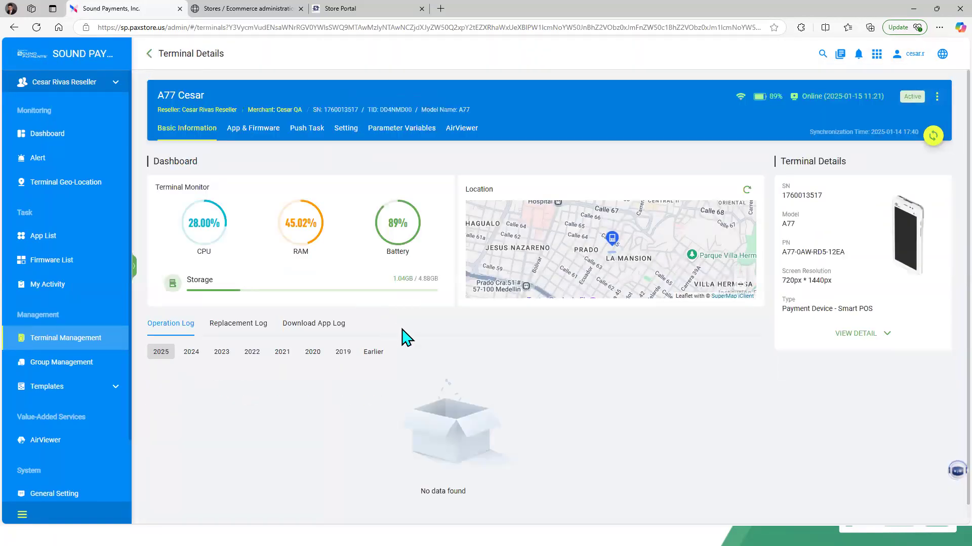
# Step: Start an AirViewer remote session with the A77 Cesar terminal
pyautogui.moveTo(311, 209)
pyautogui.click(464, 130)
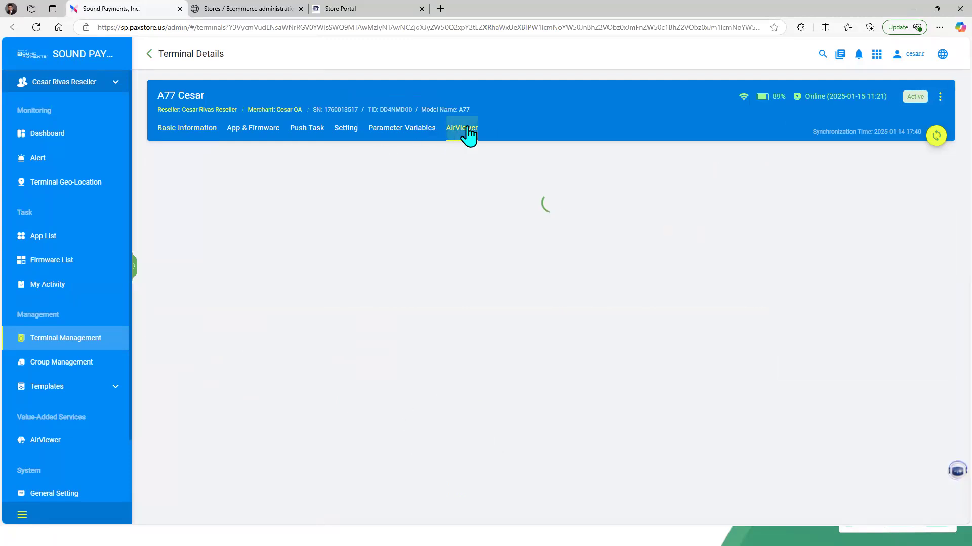
pyautogui.click(576, 333)
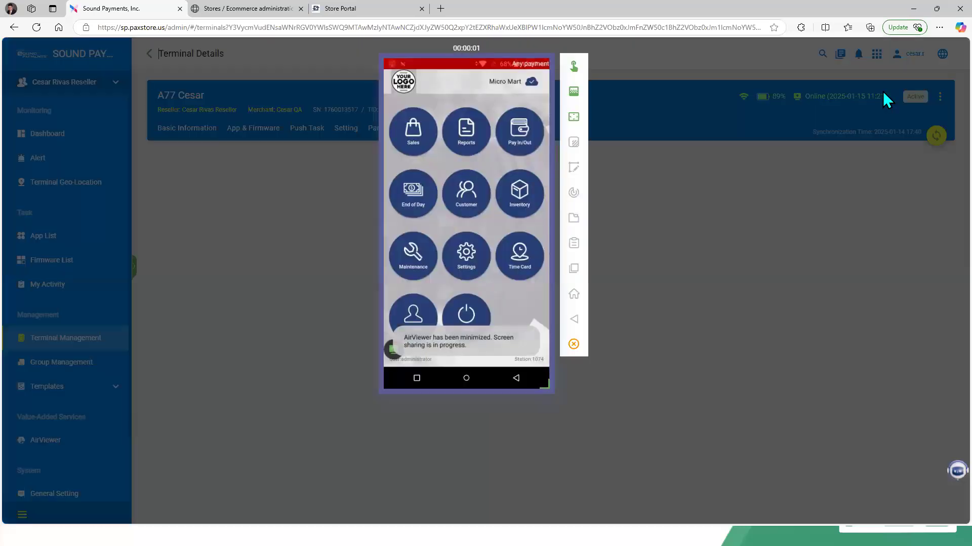
# Step: Increase the browser zoom to 150% to enlarge the remote terminal screen
pyautogui.click(939, 28)
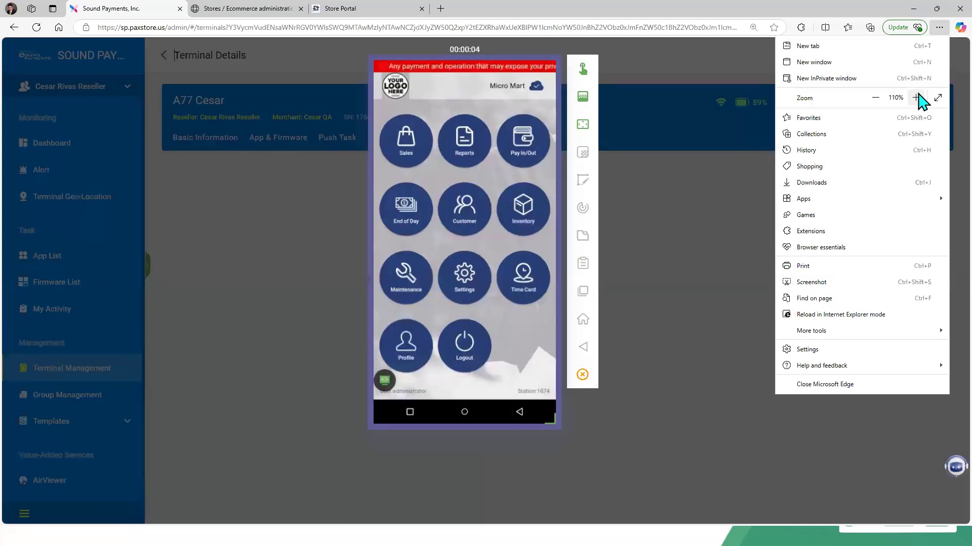
pyautogui.click(916, 98)
pyautogui.click(917, 97)
pyautogui.click(917, 98)
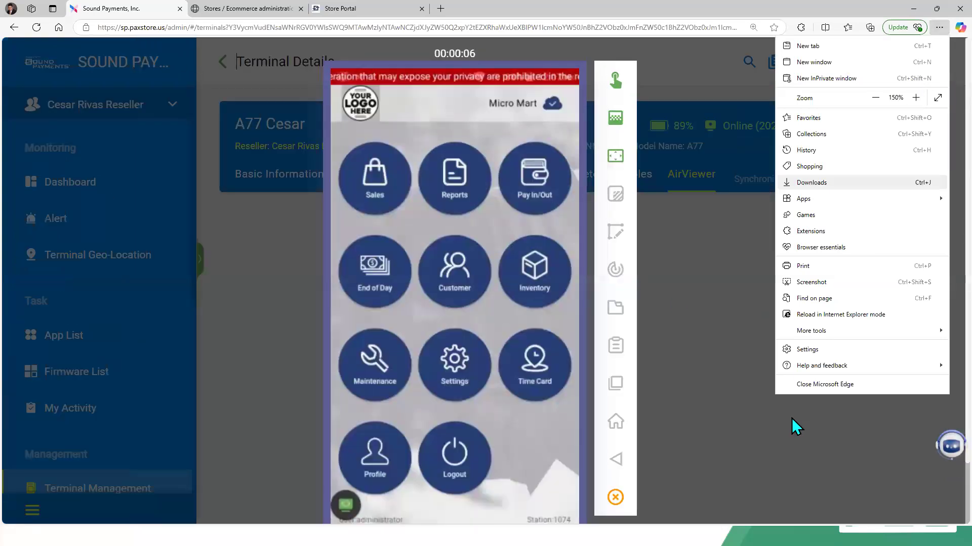
pyautogui.click(794, 423)
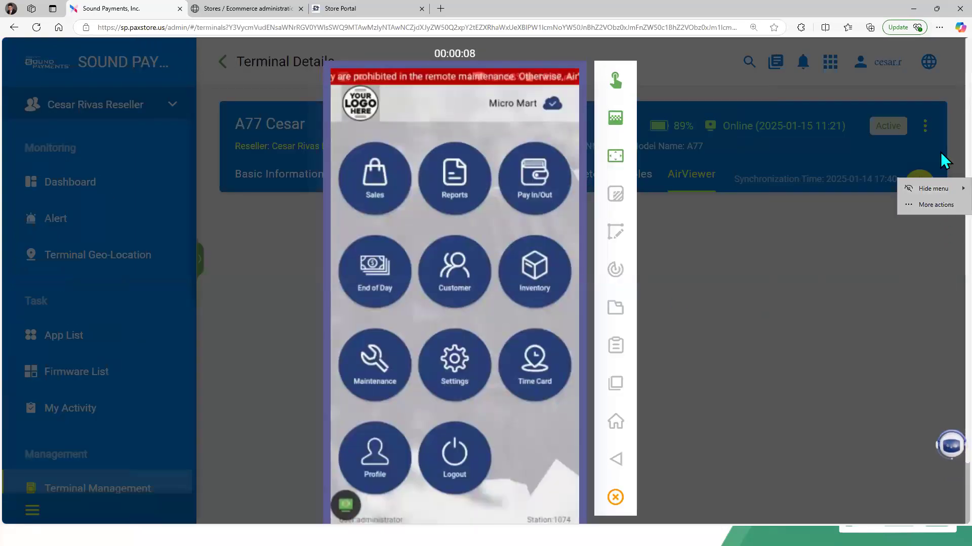
# Step: On the remote terminal, open Inventory's tax categories and view the Tobacco category
pyautogui.scroll(-1, 940, 182)
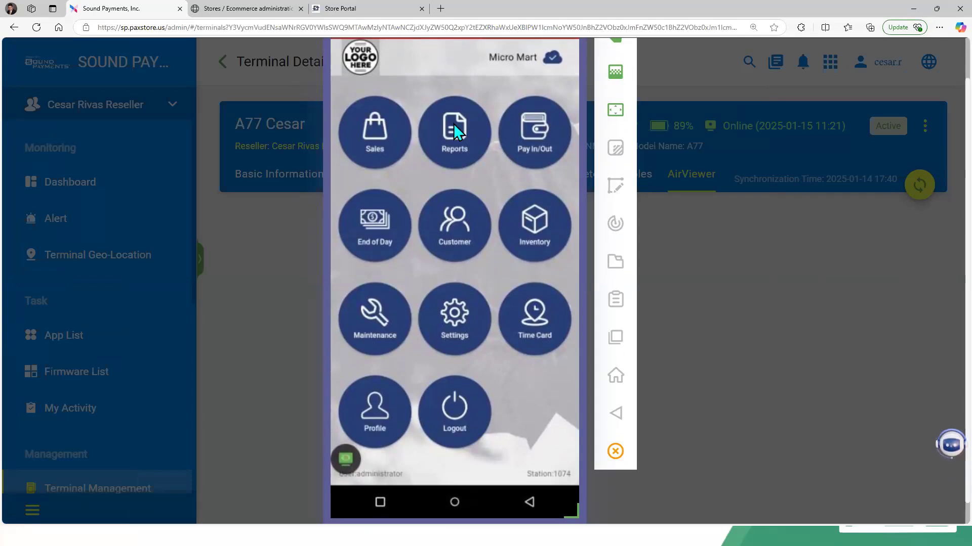
pyautogui.click(531, 237)
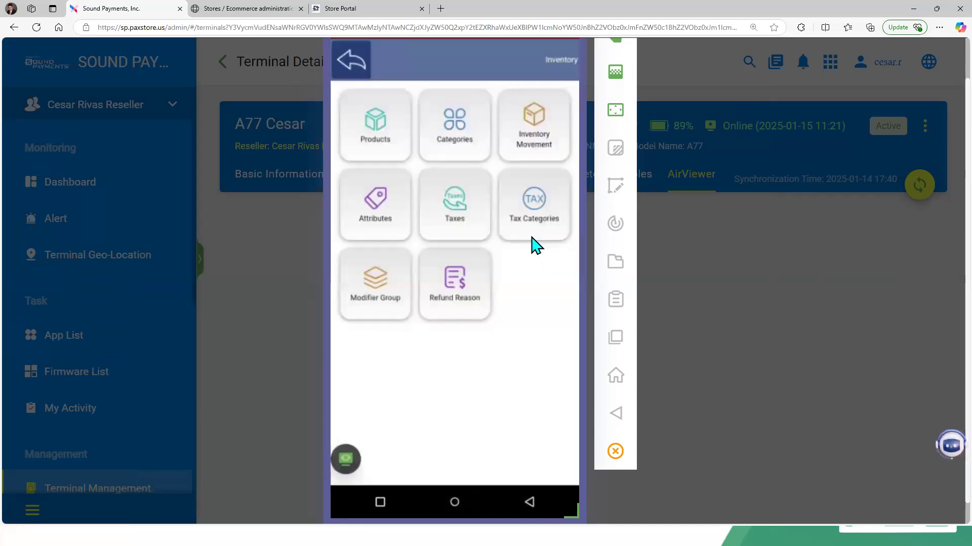
pyautogui.click(461, 227)
pyautogui.click(522, 234)
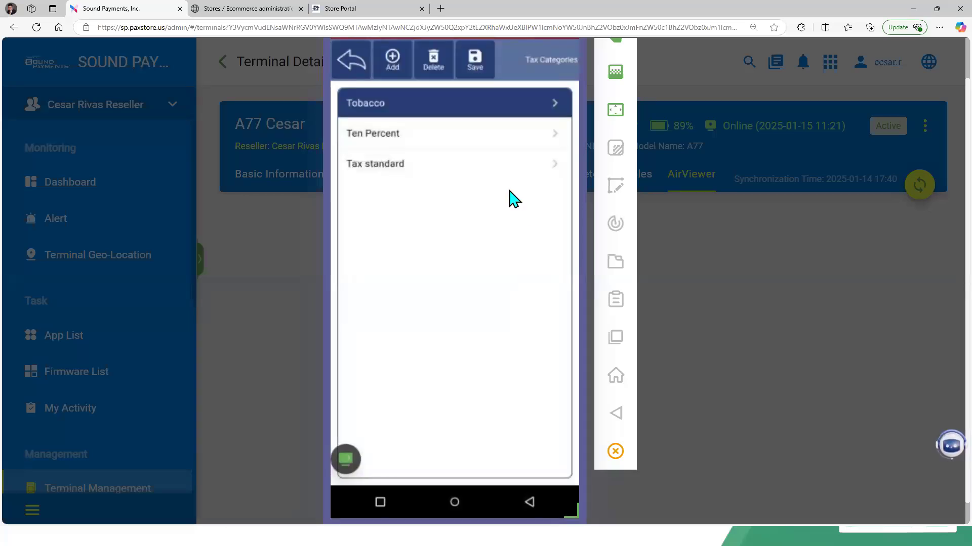
pyautogui.click(485, 115)
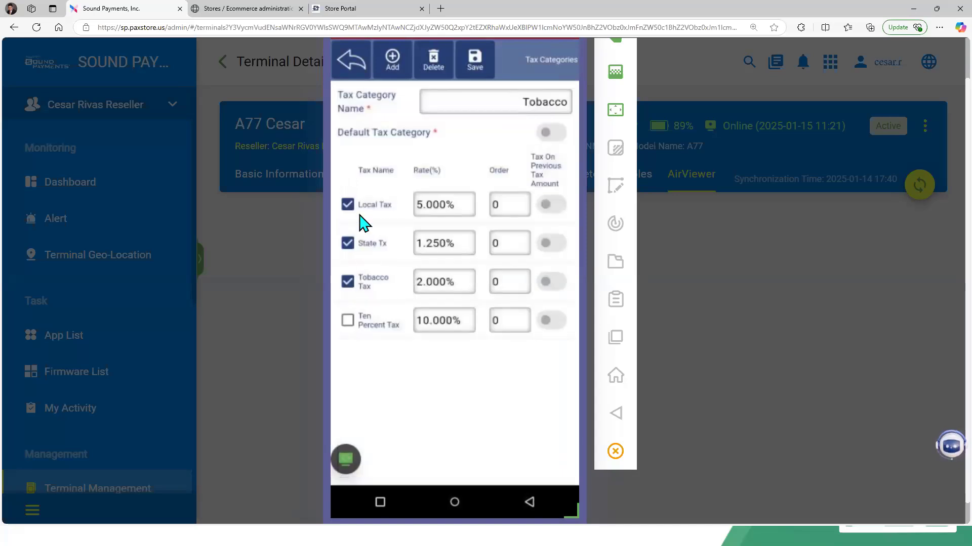
# Step: Return to the terminal's home screen and open the Roles list under Maintenance
pyautogui.click(350, 63)
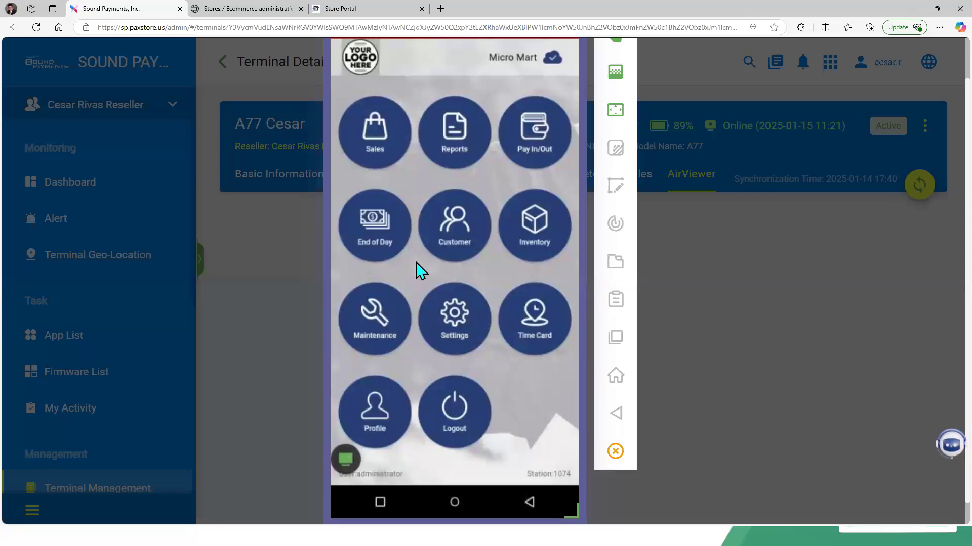
pyautogui.click(378, 310)
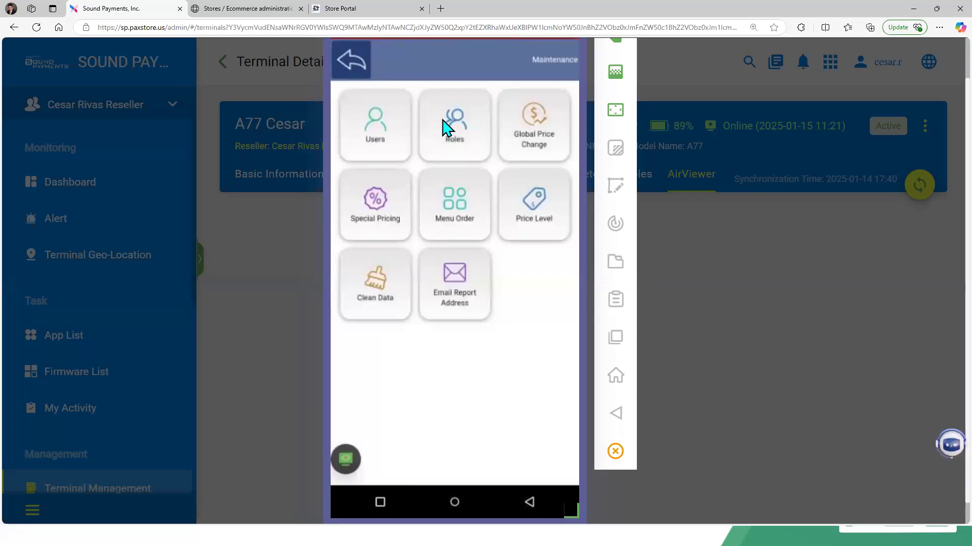
pyautogui.click(448, 135)
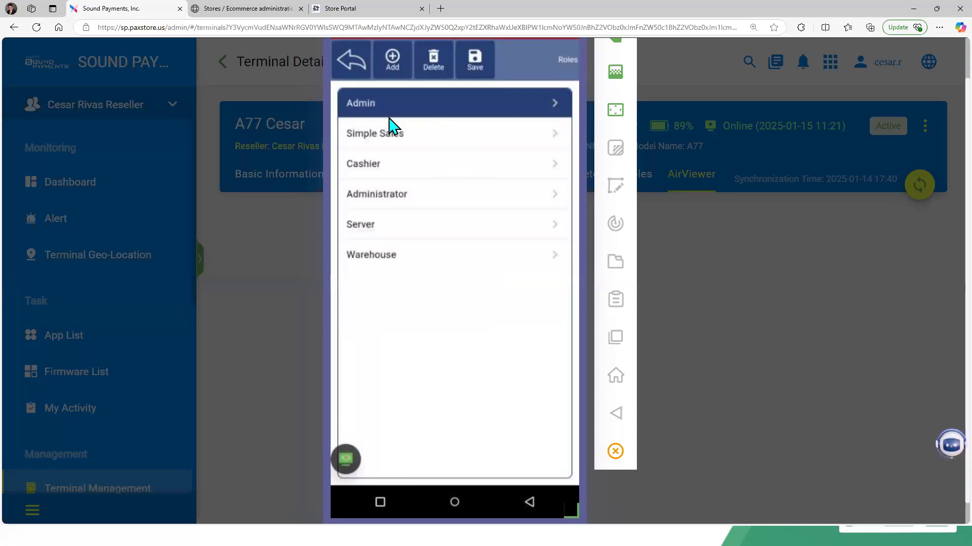
# Step: Start a new role on the terminal and review its Basic and Authority permission options
pyautogui.click(391, 63)
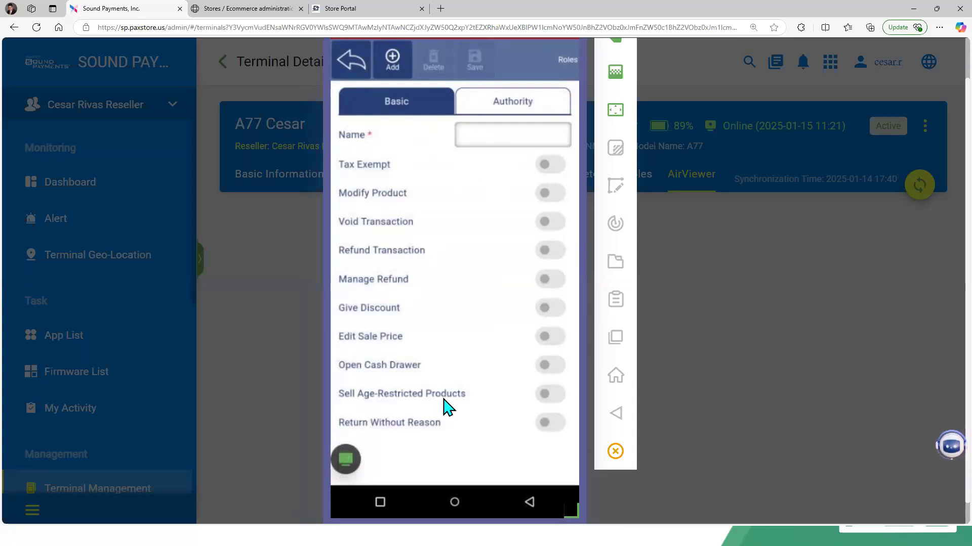
pyautogui.click(526, 117)
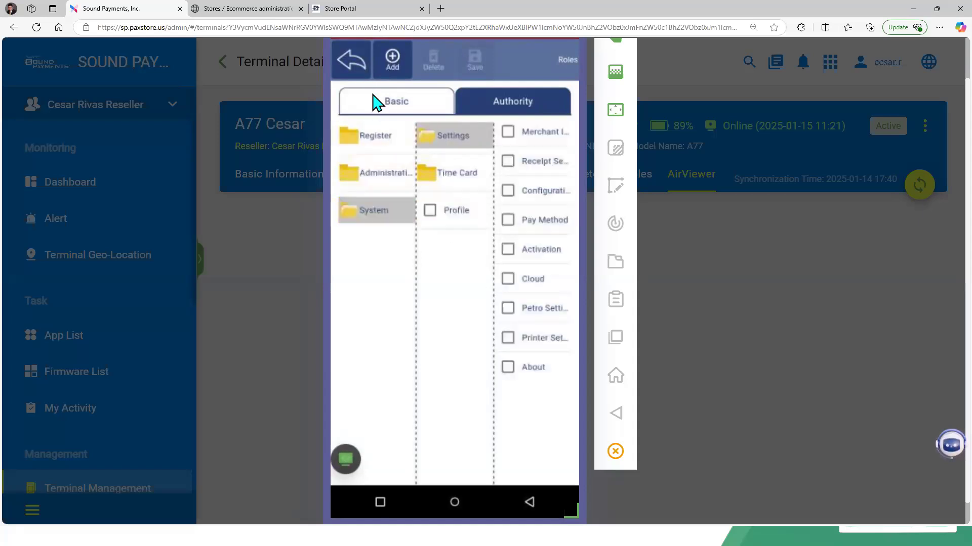
pyautogui.click(377, 102)
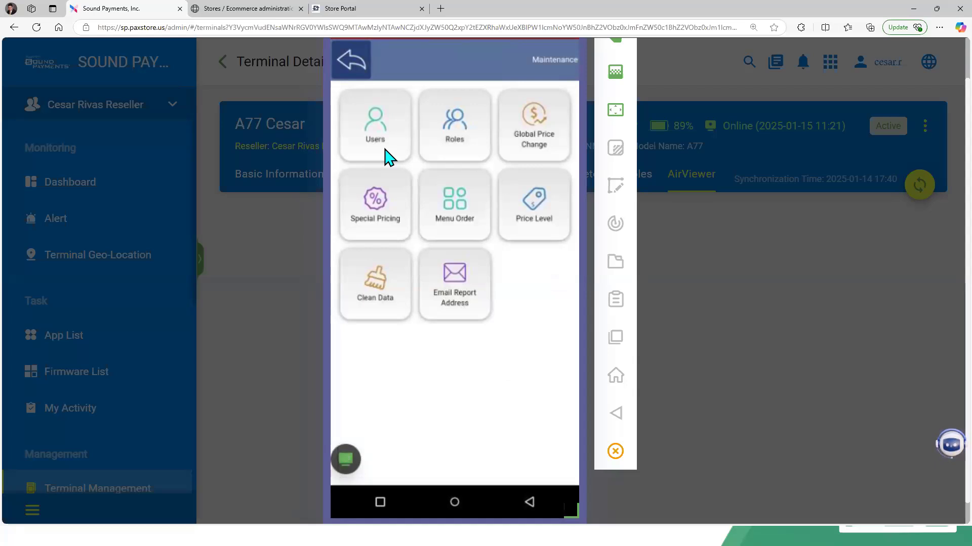
# Step: Open an existing user's details on the terminal to review its fields
pyautogui.click(386, 152)
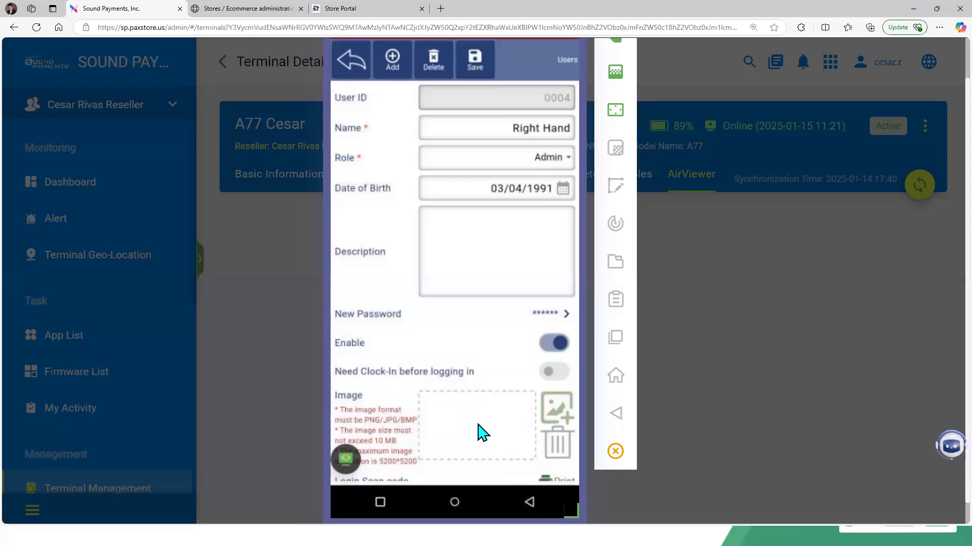
pyautogui.scroll(-2, 482, 433)
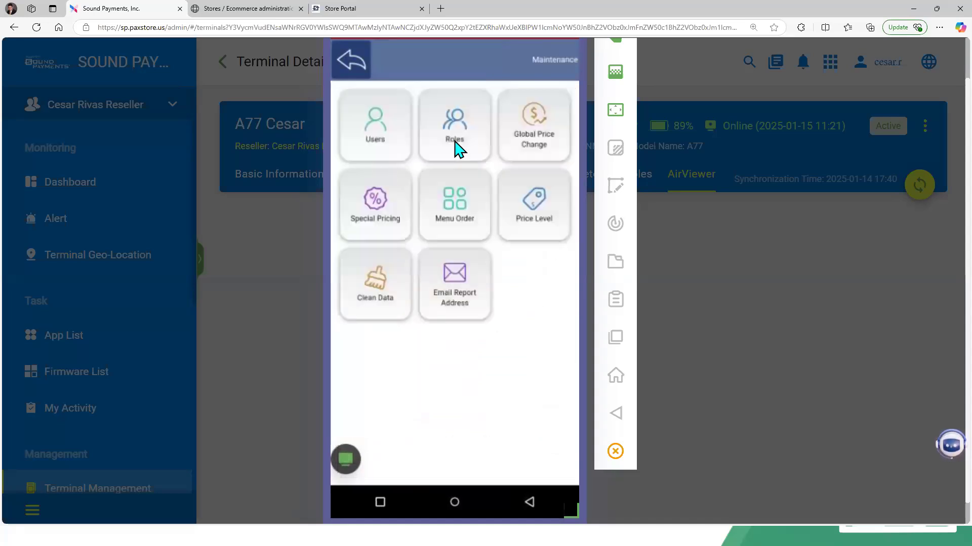
# Step: In the Store Portal, open the POS User Roles list under POS Employee Maintenance and dismiss the chat notification
pyautogui.click(348, 12)
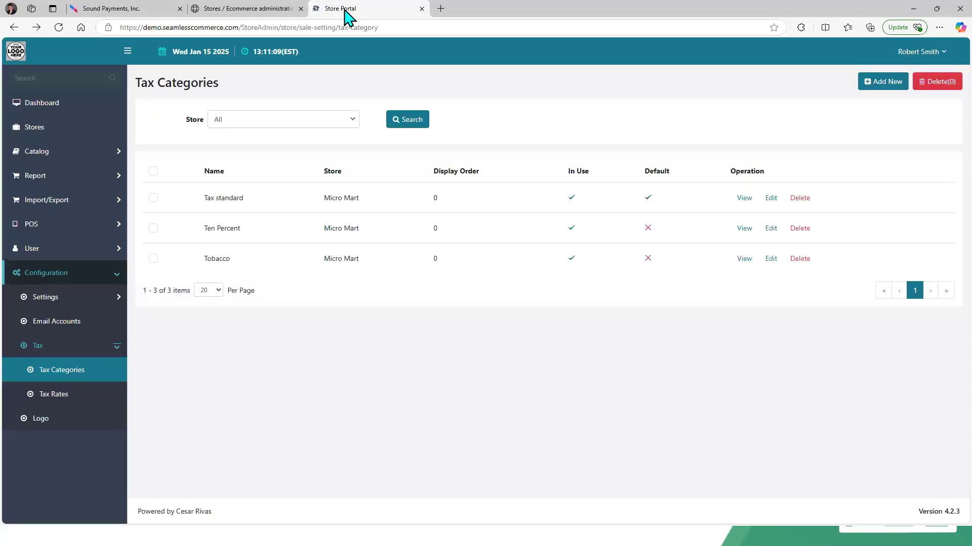
pyautogui.click(51, 225)
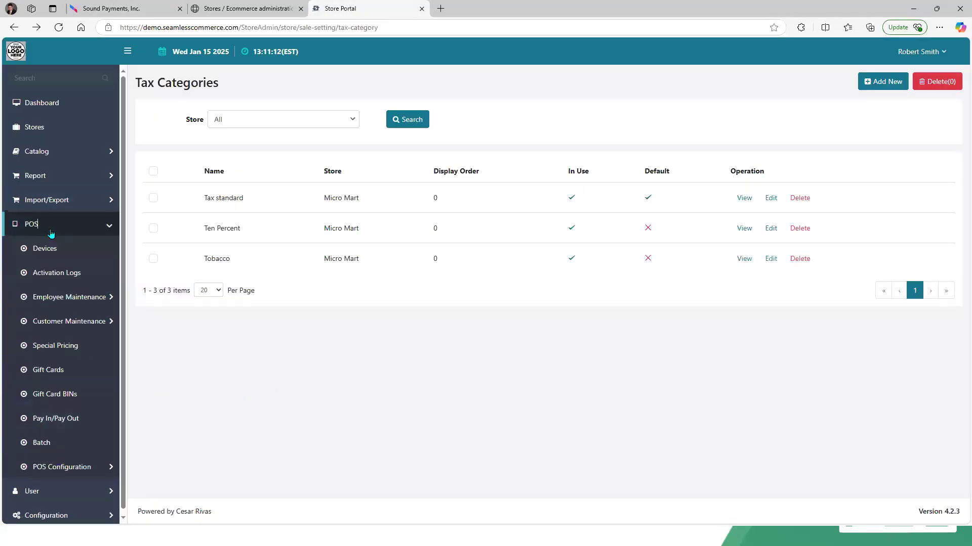
pyautogui.click(63, 297)
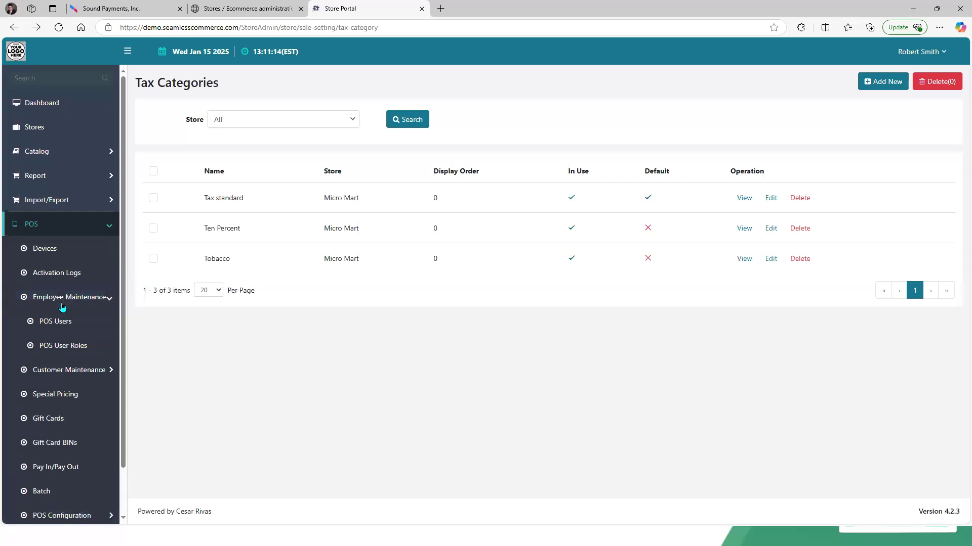
pyautogui.click(65, 345)
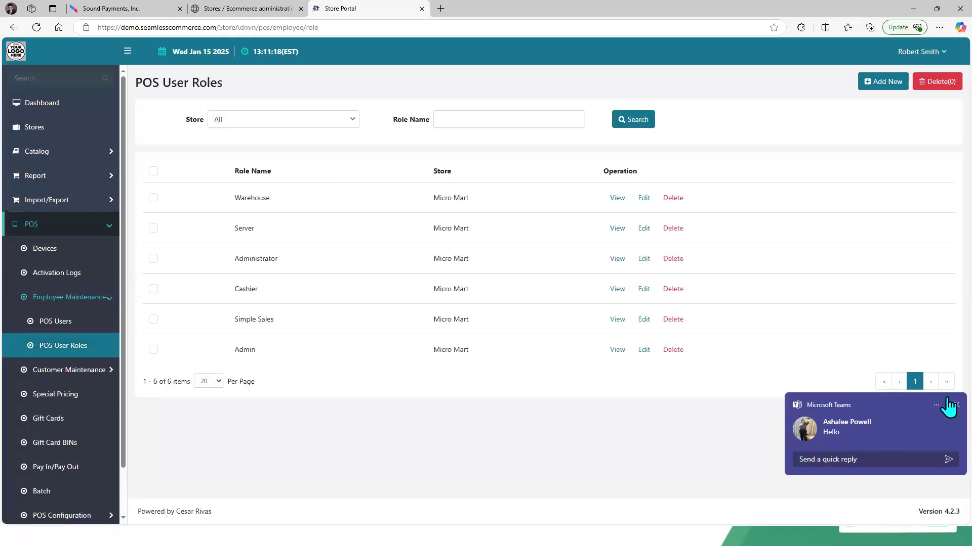
pyautogui.click(954, 405)
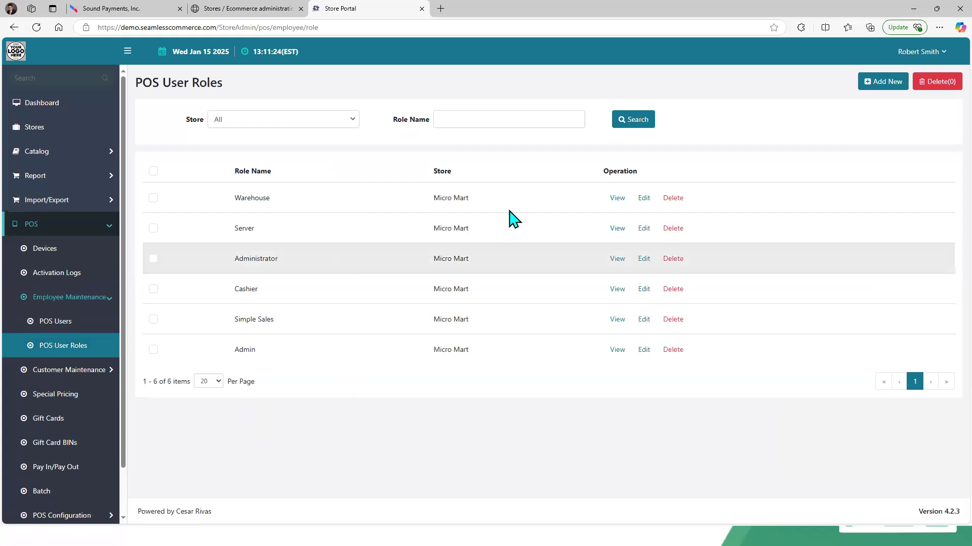
# Step: Open the Warehouse role for editing and expand its Register and Administration permission groups
pyautogui.click(642, 198)
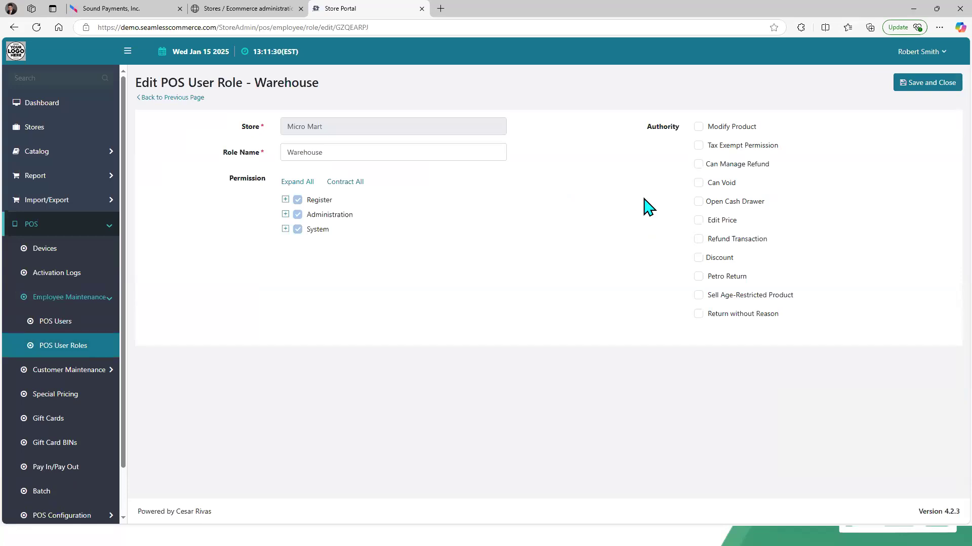
pyautogui.click(285, 200)
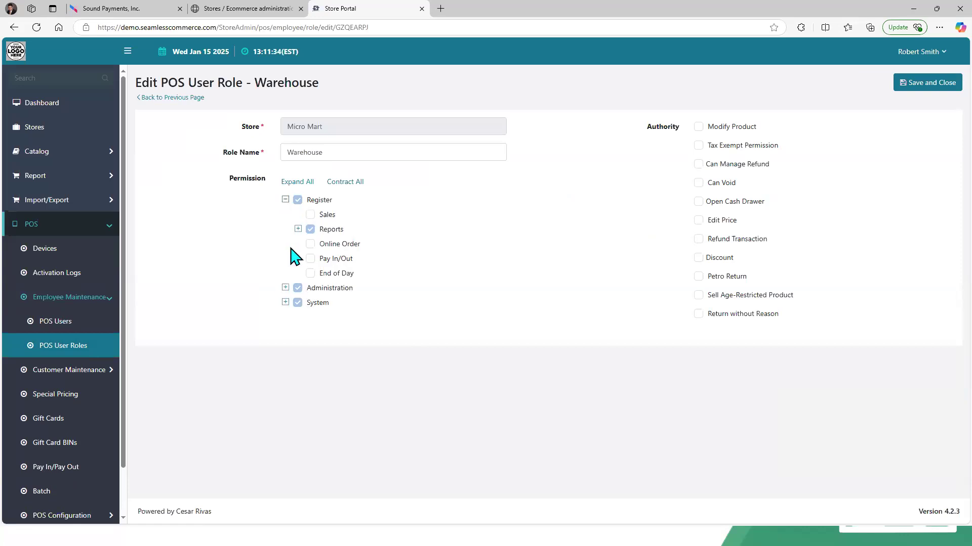
pyautogui.click(285, 288)
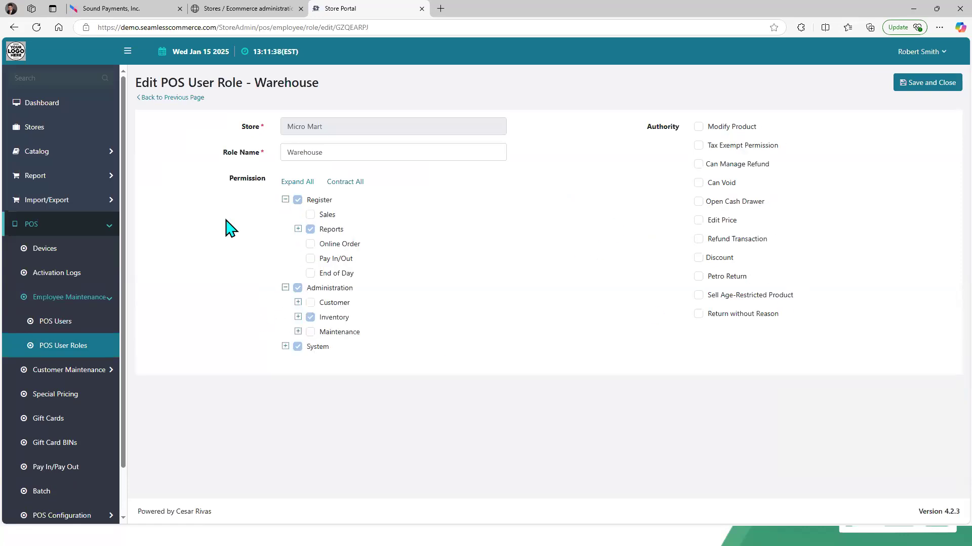
# Step: Open the POS Users list, view the Server1 user's edit page, and return to the list
pyautogui.click(75, 319)
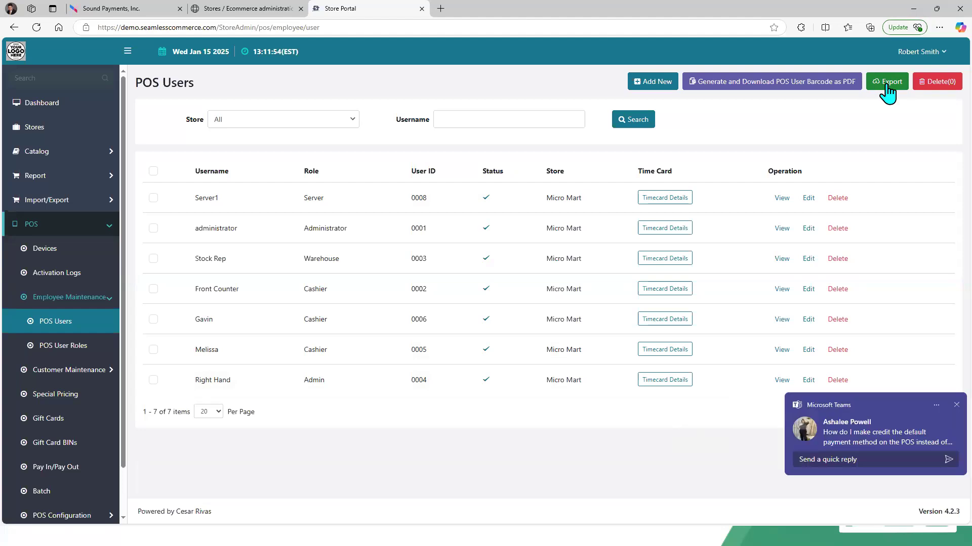
pyautogui.click(956, 406)
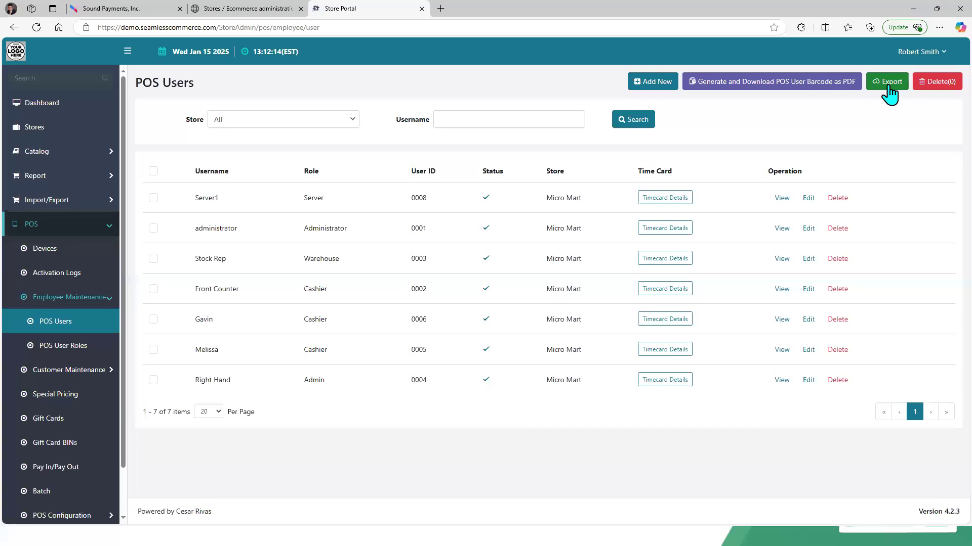
pyautogui.click(808, 198)
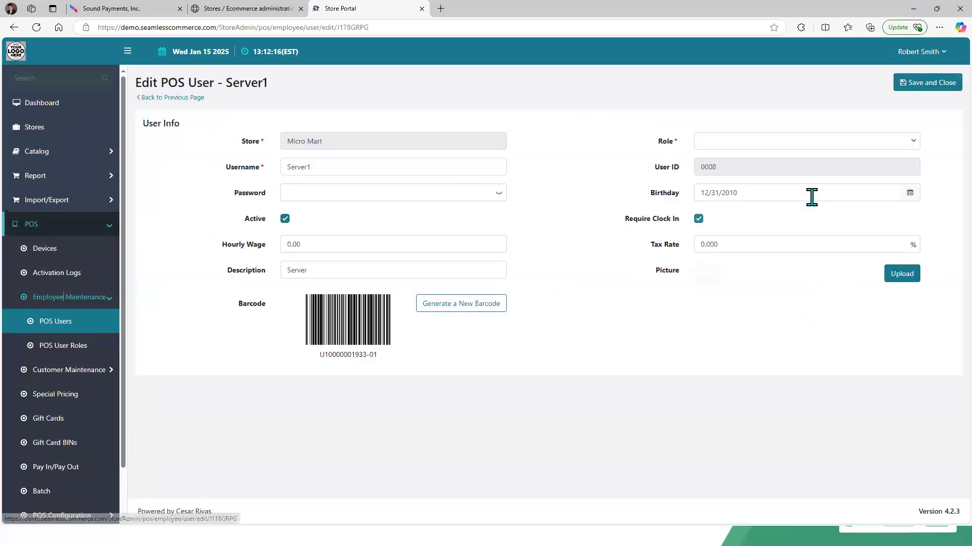
pyautogui.click(169, 100)
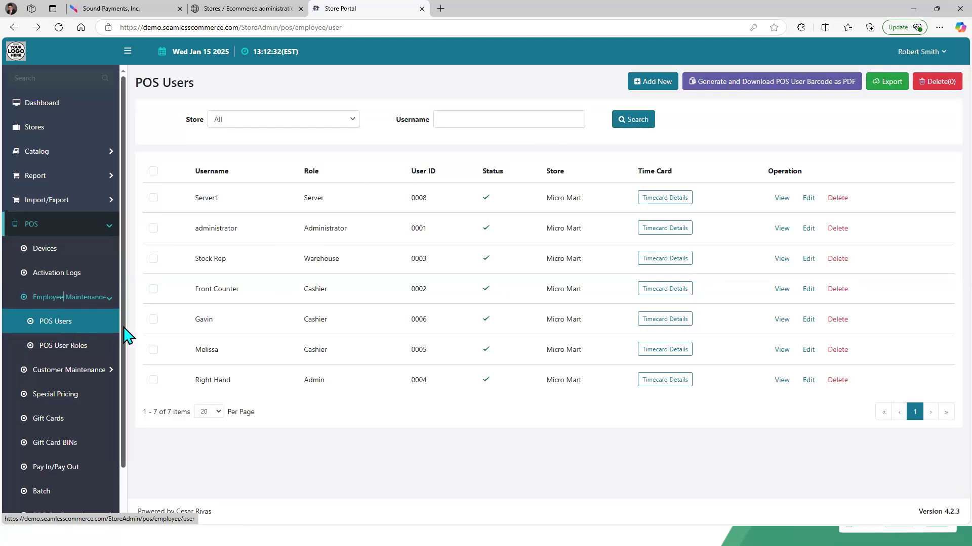
# Step: Open the Micro Mart receipt for editing from the POS Configuration Receipts page
pyautogui.scroll(-1, 127, 417)
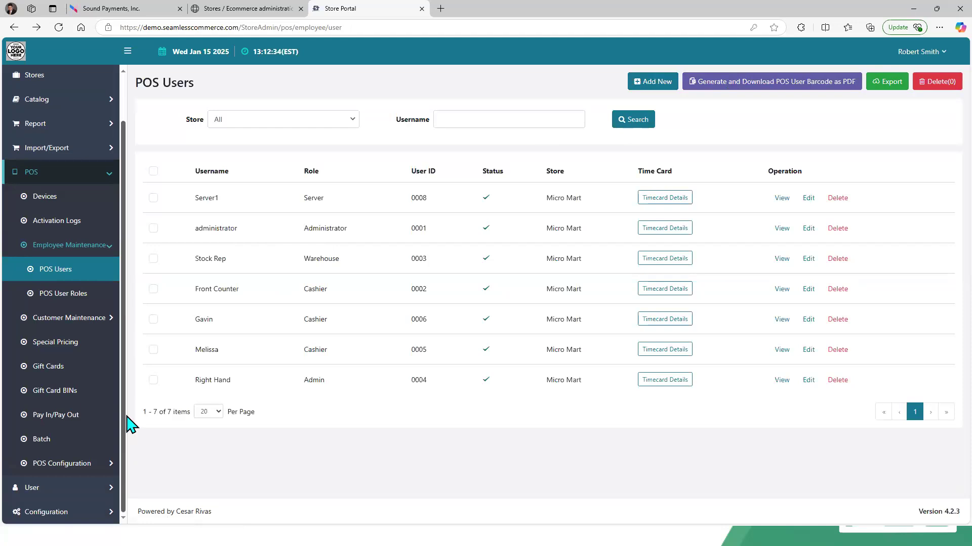
pyautogui.click(108, 464)
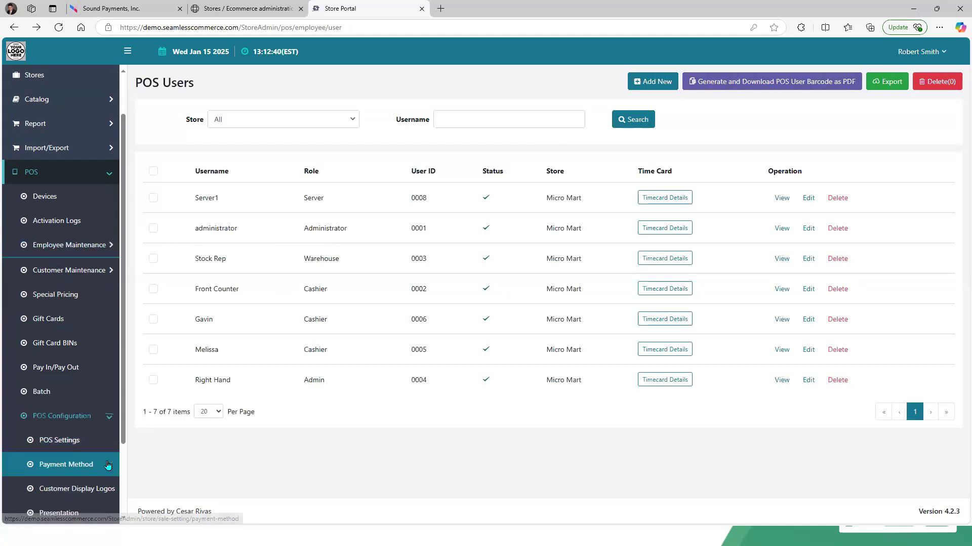
pyautogui.scroll(-2, 123, 486)
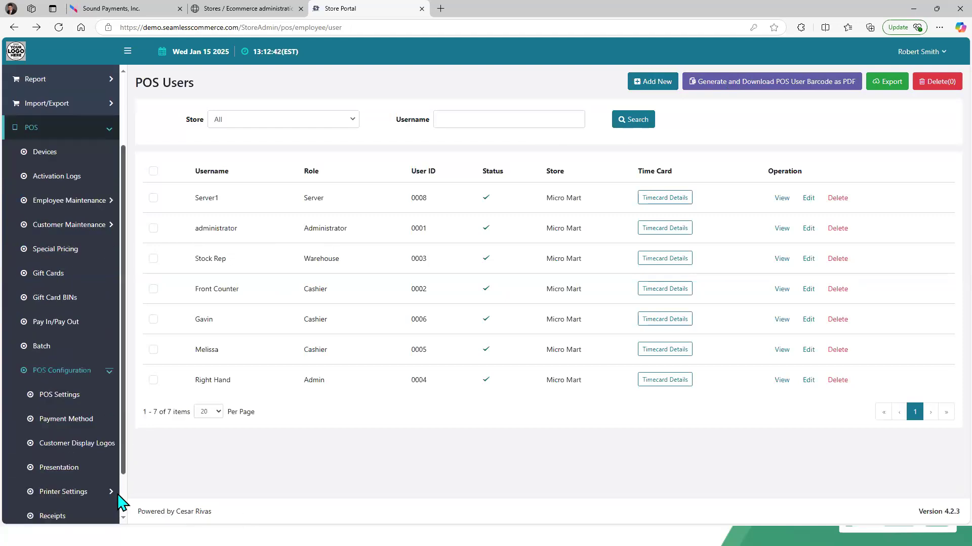
pyautogui.click(52, 463)
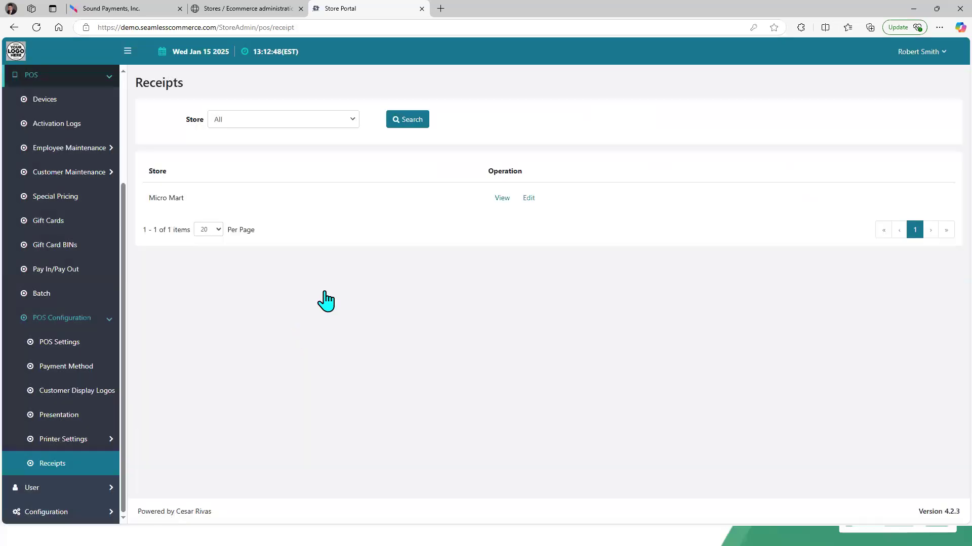
pyautogui.click(528, 198)
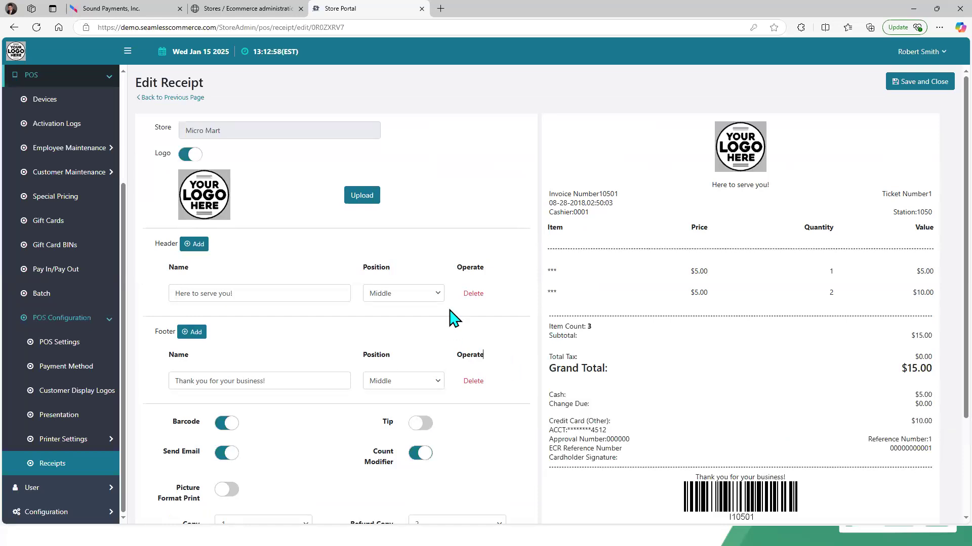
# Step: Browse for a receipt logo image without choosing one, and scroll through the remaining receipt options
pyautogui.click(366, 195)
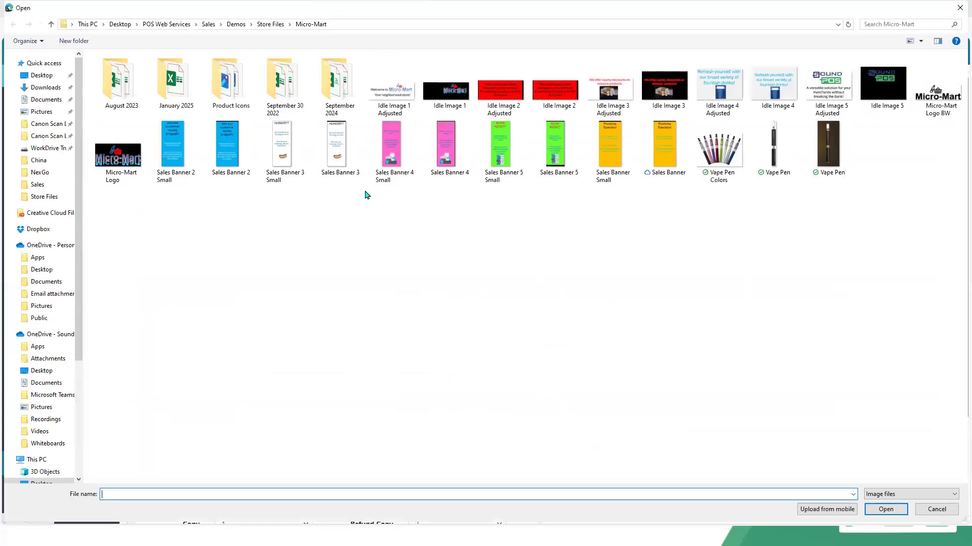
pyautogui.click(936, 510)
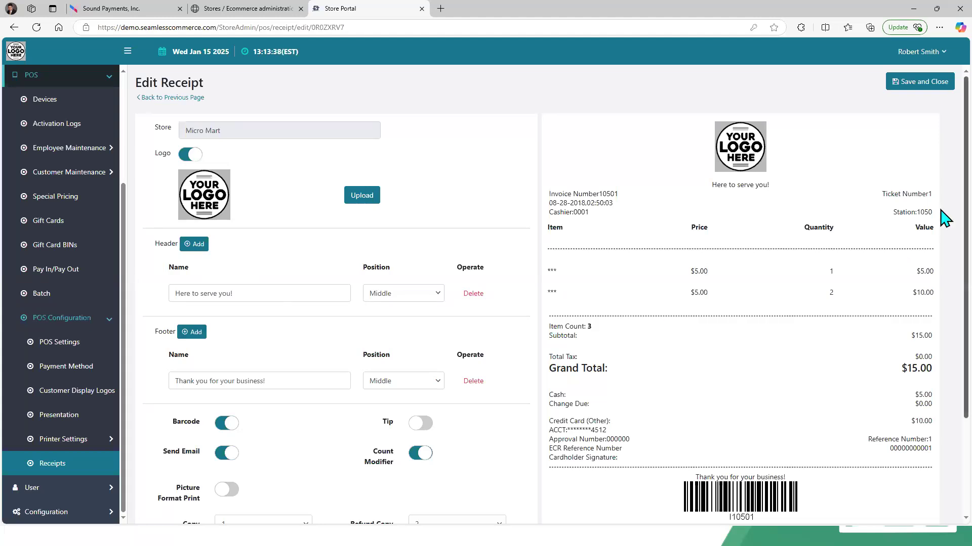
pyautogui.scroll(-3, 944, 278)
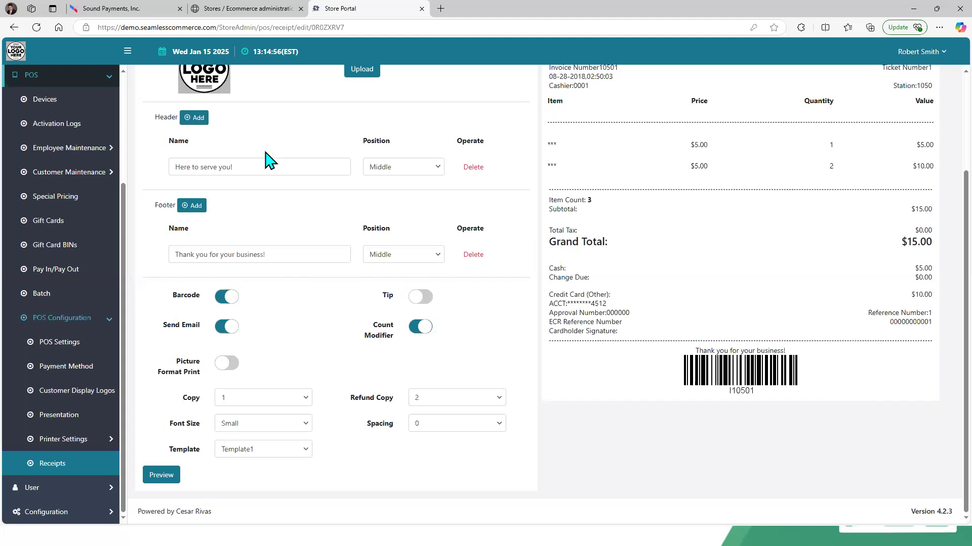
# Step: Return to the terminal page, dismiss the disconnection notice, and set the browser zoom to 100%
pyautogui.click(127, 13)
pyautogui.click(716, 347)
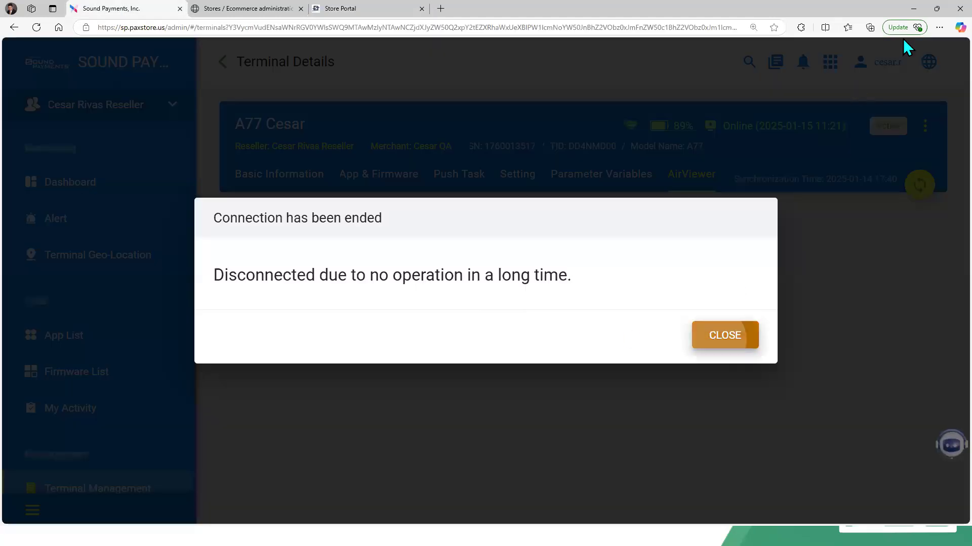
pyautogui.click(940, 27)
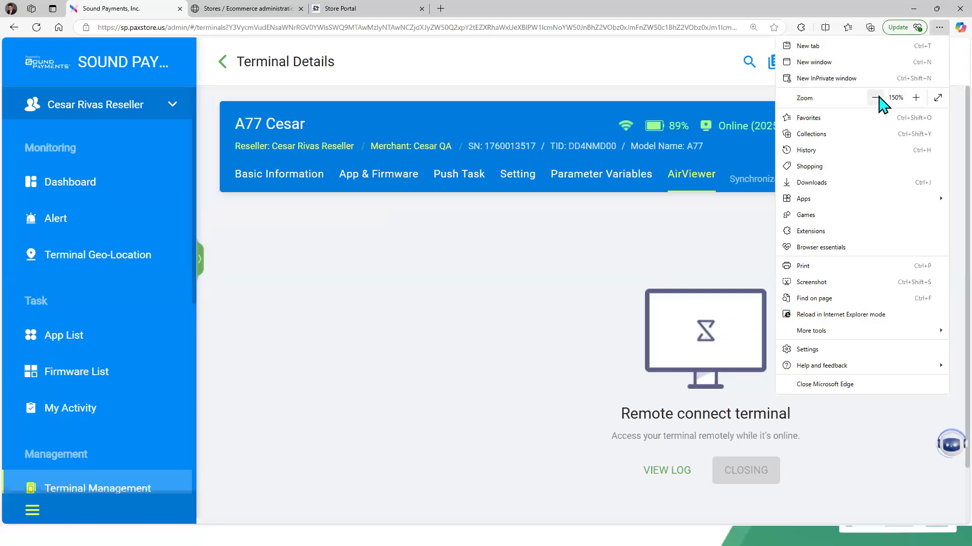
pyautogui.click(875, 98)
pyautogui.click(876, 98)
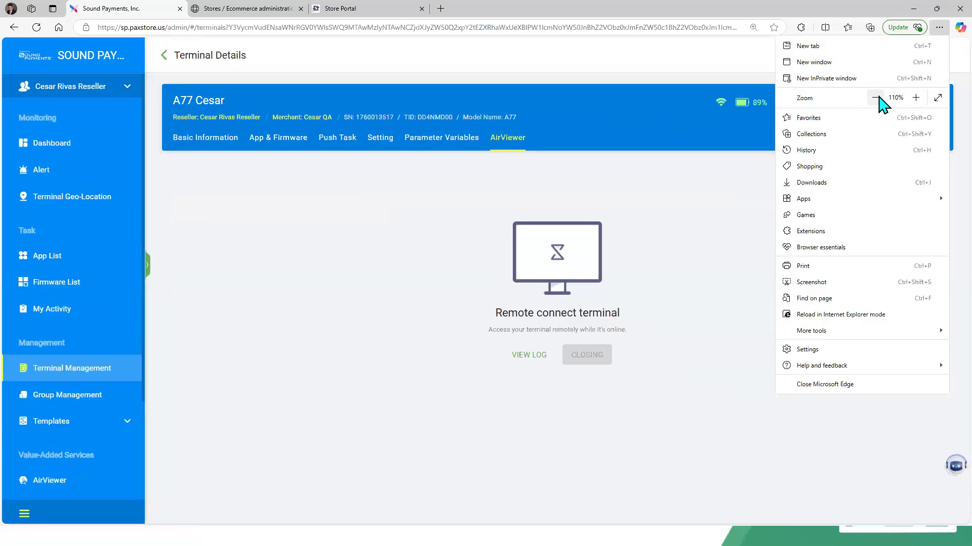
pyautogui.click(876, 98)
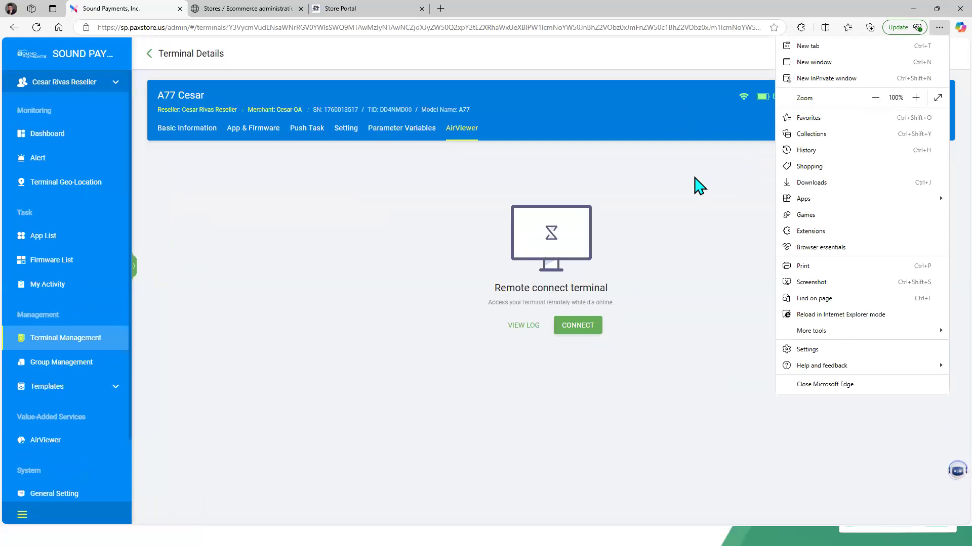
pyautogui.click(699, 187)
# Step: Reconnect AirViewer to the terminal and zoom the browser back in to enlarge the remote screen
pyautogui.click(587, 328)
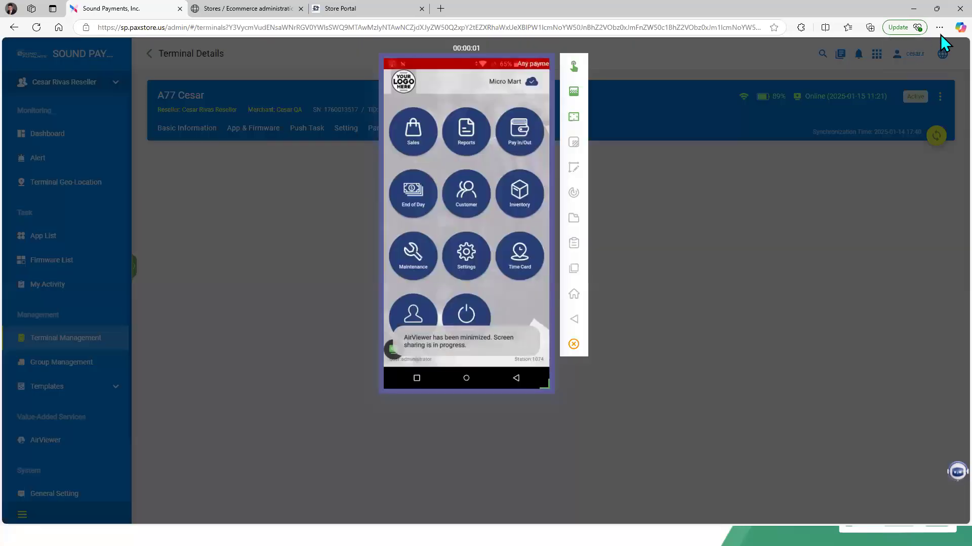
pyautogui.click(939, 28)
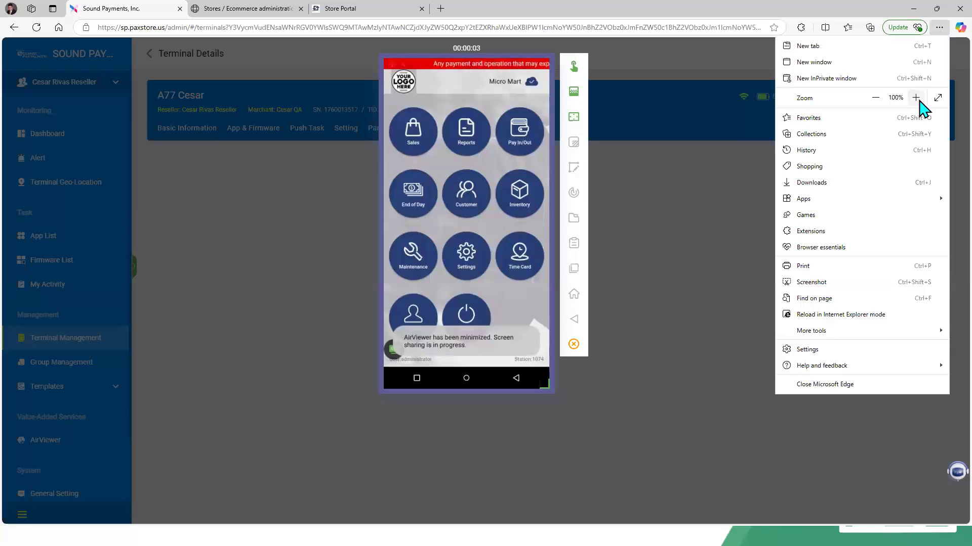
pyautogui.click(915, 97)
pyautogui.click(915, 97)
pyautogui.click(940, 168)
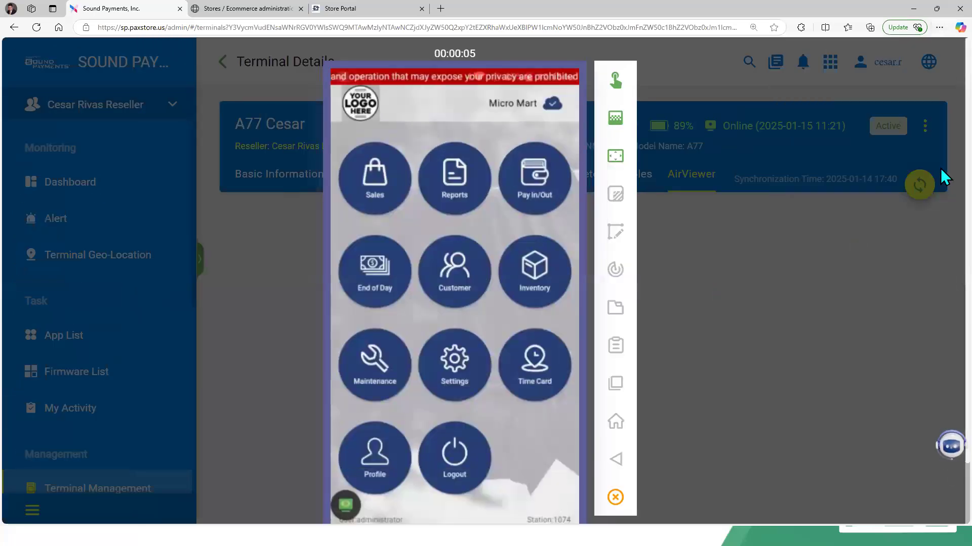
# Step: Open the terminal's Settings Configuration screen and review its transaction options against the portal's receipt settings
pyautogui.click(941, 174)
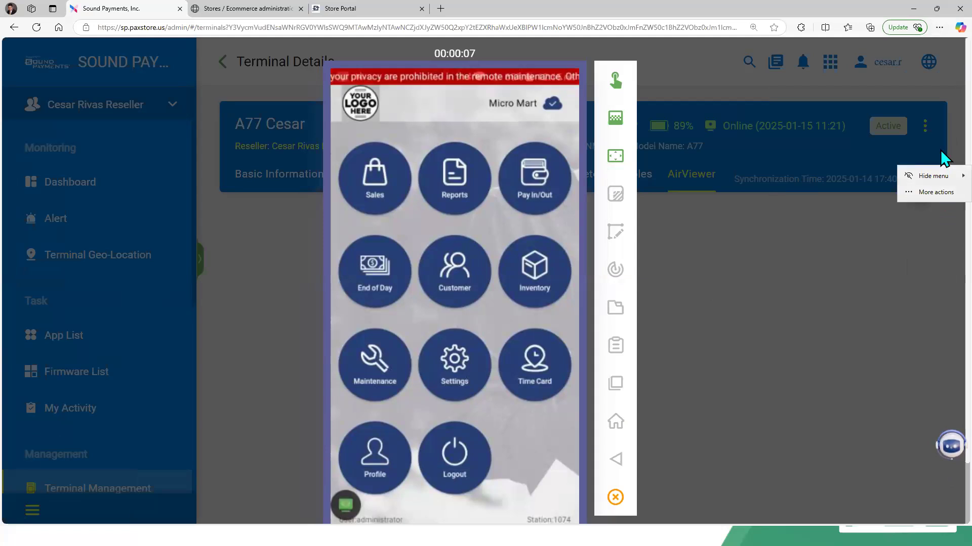
pyautogui.scroll(-2, 940, 205)
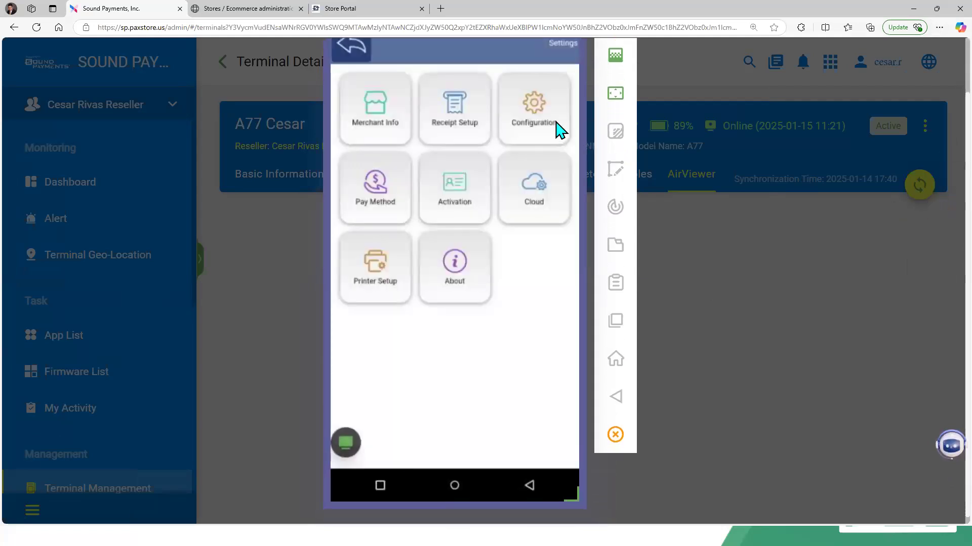
pyautogui.click(556, 127)
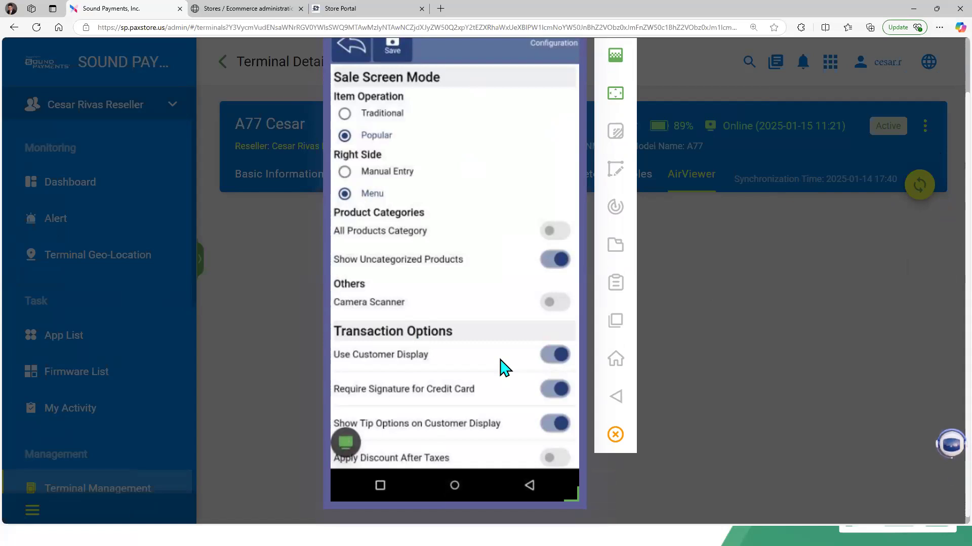
pyautogui.scroll(-2, 504, 367)
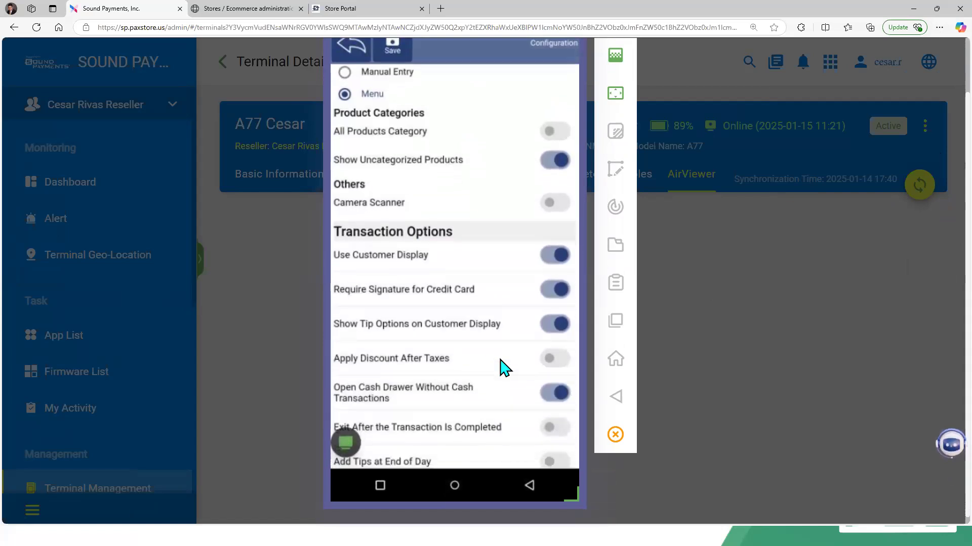
pyautogui.scroll(-1, 503, 367)
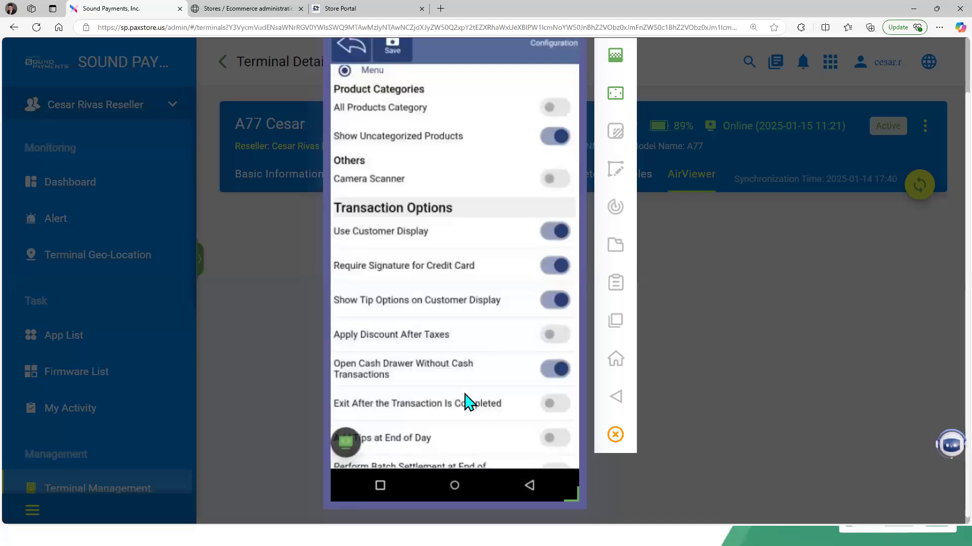
pyautogui.scroll(-1, 468, 408)
pyautogui.scroll(-3, 468, 408)
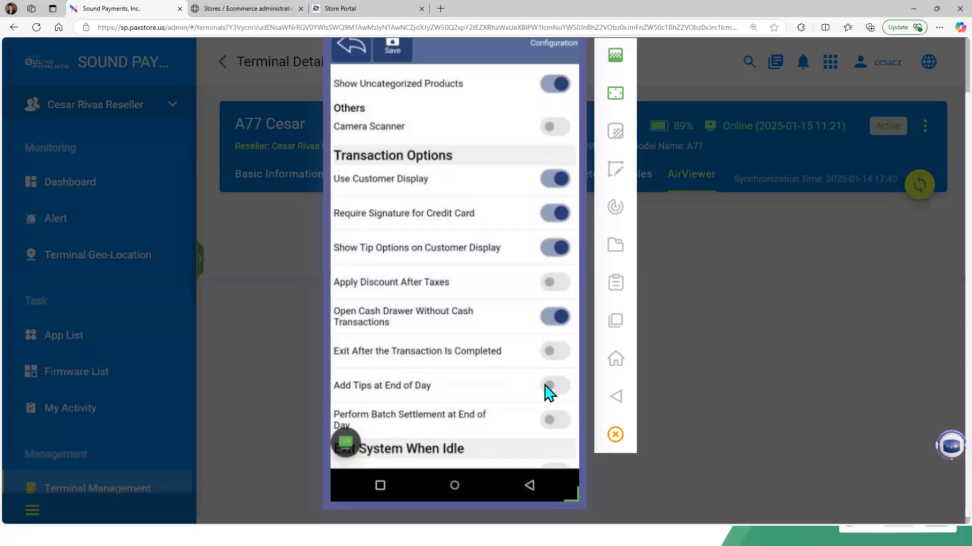
pyautogui.click(354, 13)
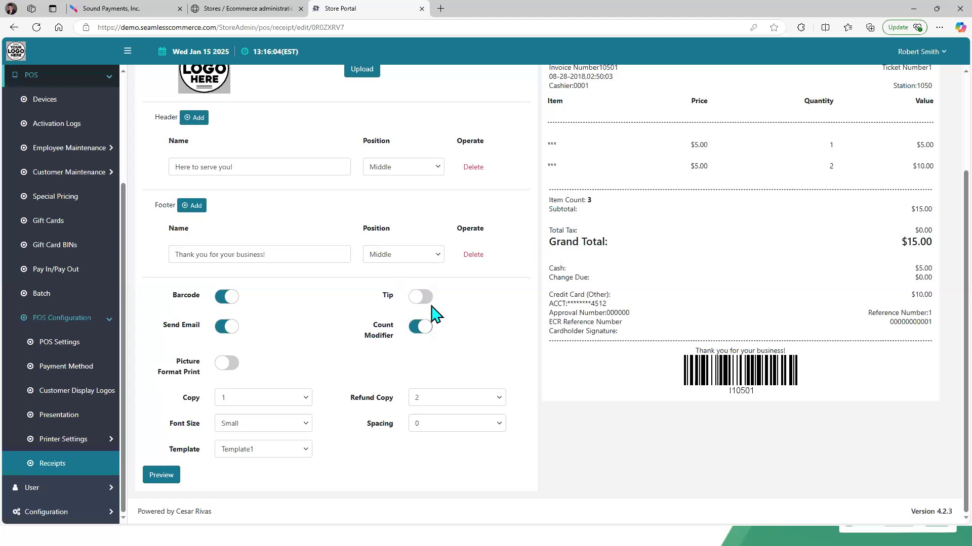
pyautogui.click(133, 12)
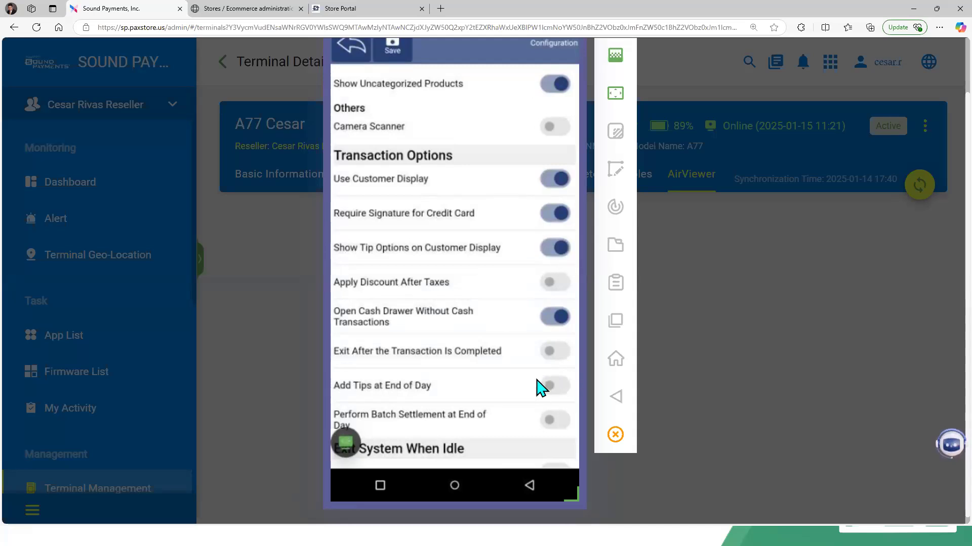
# Step: Switch to the Store Portal's Edit Receipt page and scroll back to the top of its settings
pyautogui.click(388, 7)
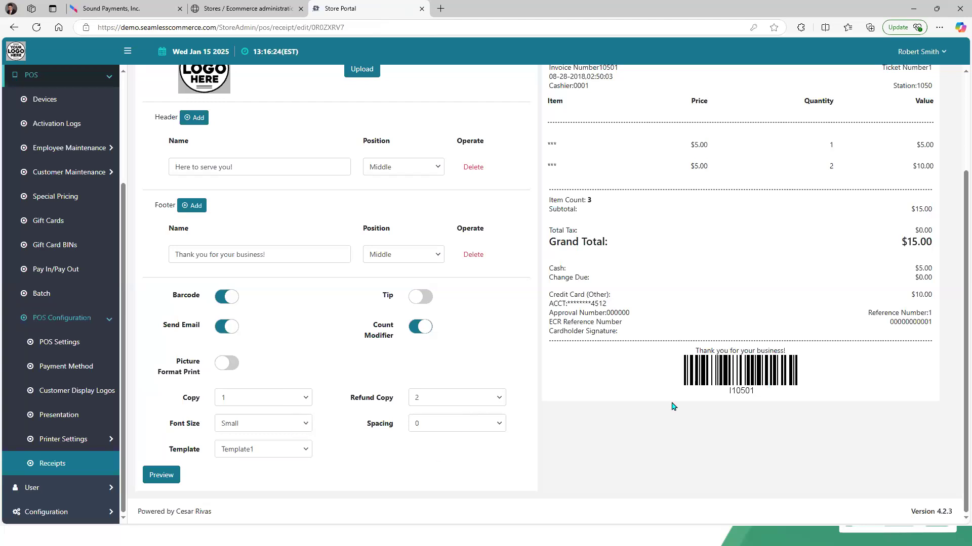
pyautogui.scroll(3, 956, 86)
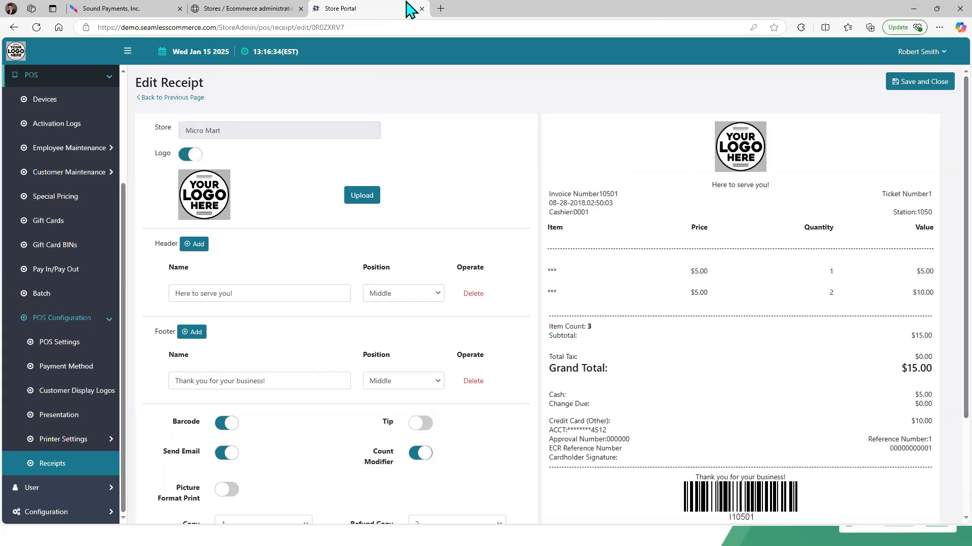
# Step: On the remote terminal, open Settings and then the Receipt Setup screen to compare with the portal receipt
pyautogui.click(147, 9)
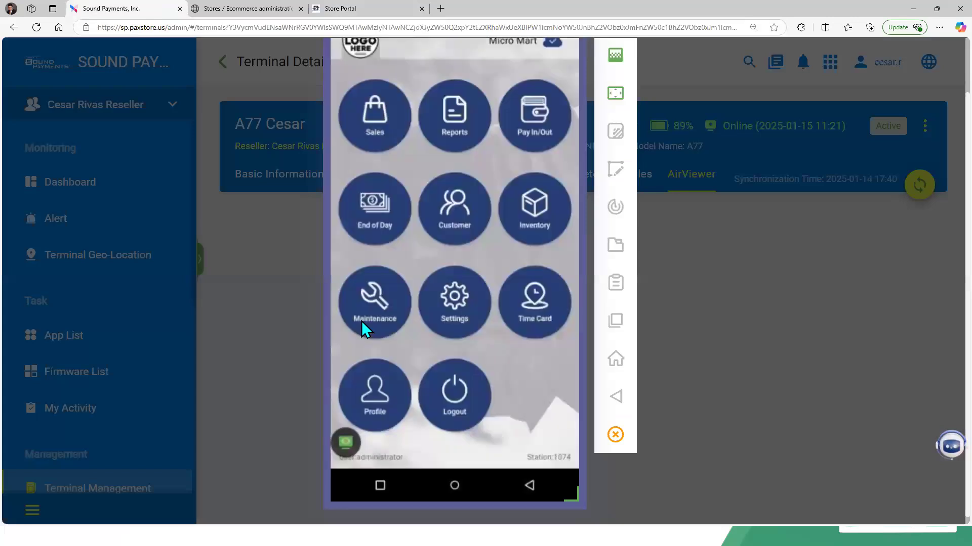
pyautogui.click(443, 312)
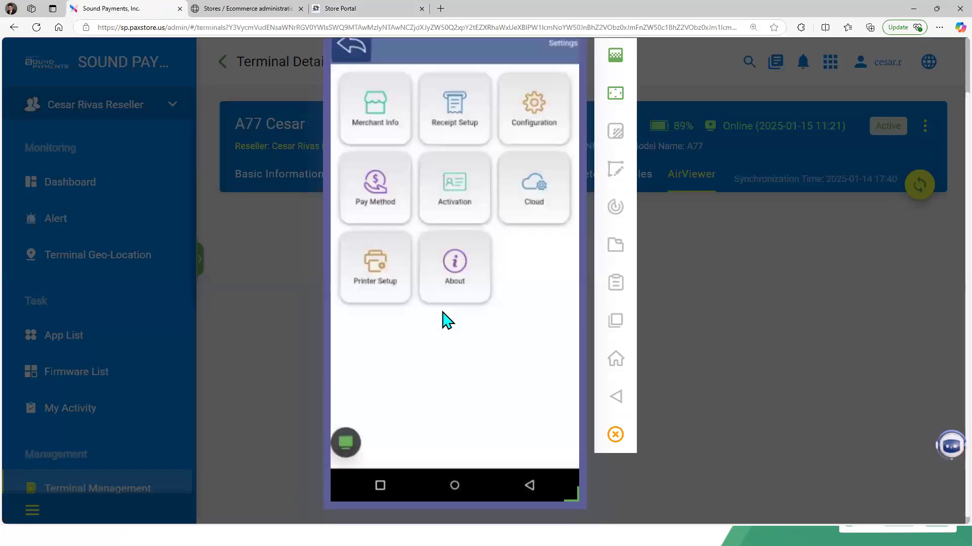
pyautogui.click(448, 130)
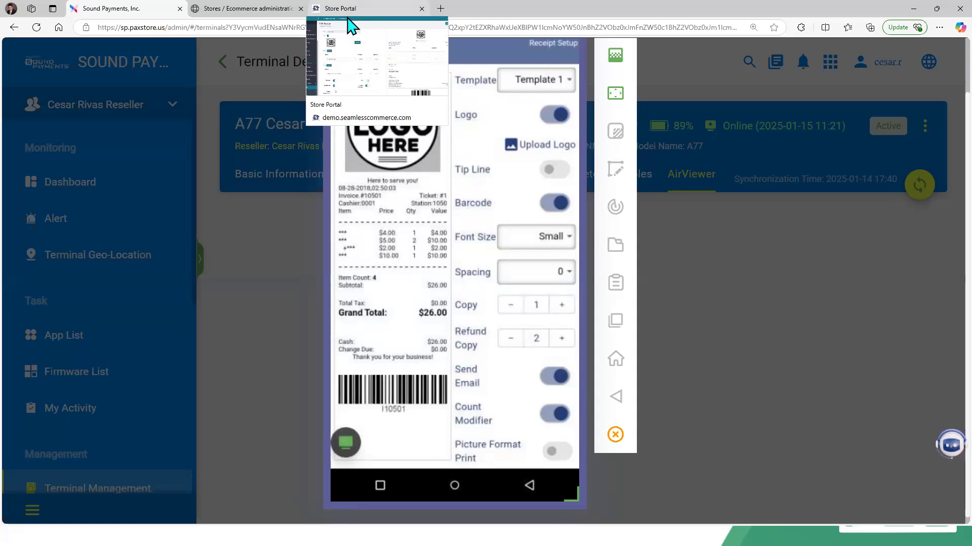
# Step: In the Store Portal, open the Catalog's Products list and view the Import from Excel dialog, then cancel it
pyautogui.click(348, 6)
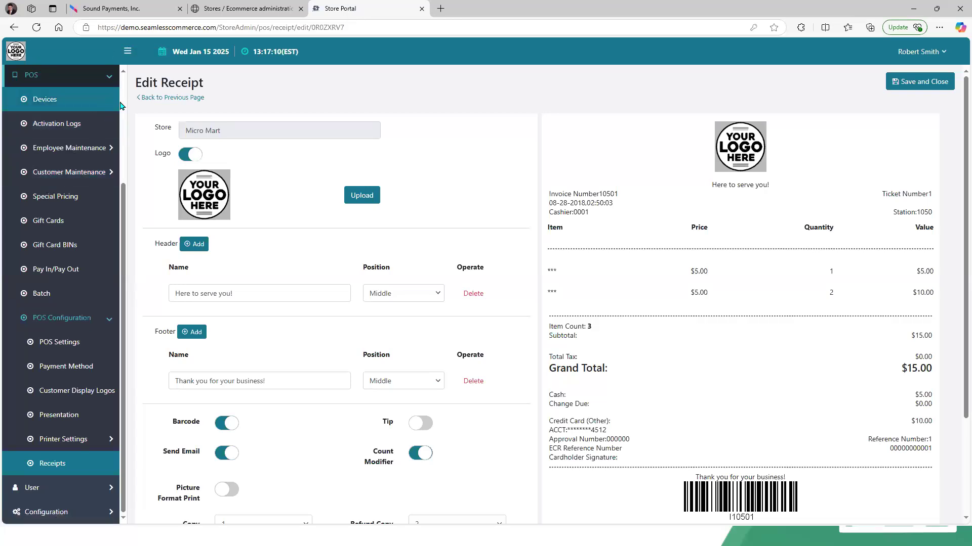
pyautogui.scroll(3, 125, 109)
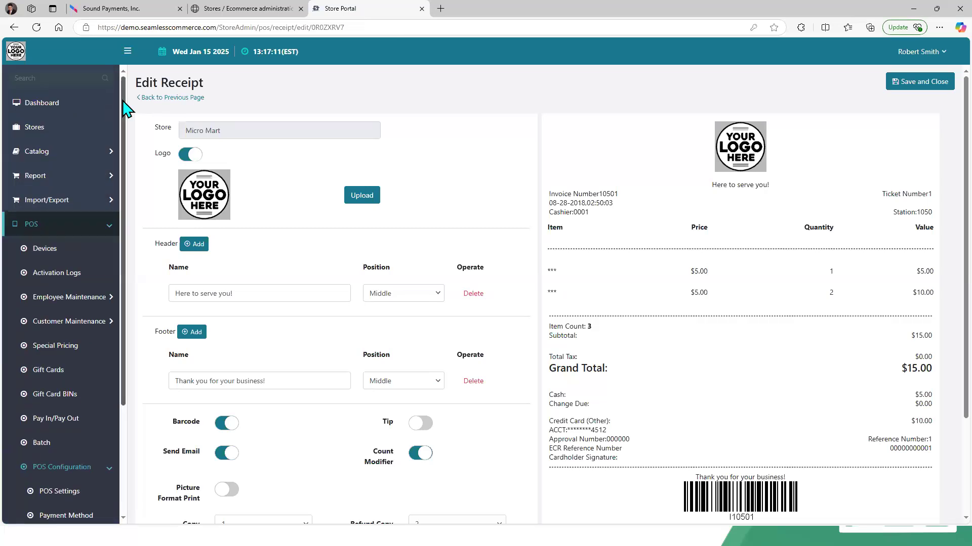
pyautogui.click(58, 162)
pyautogui.moveTo(59, 162); pyautogui.dragTo(44, 176)
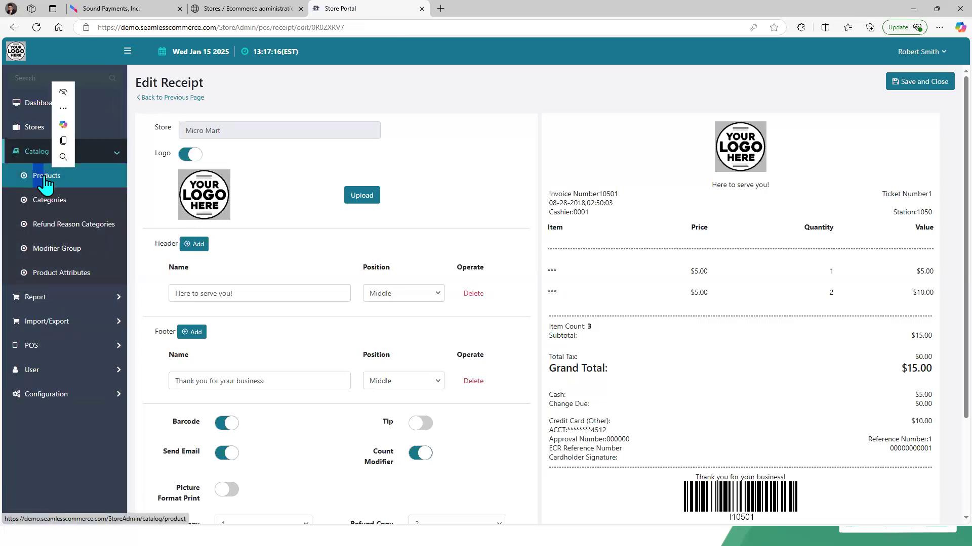
pyautogui.click(44, 177)
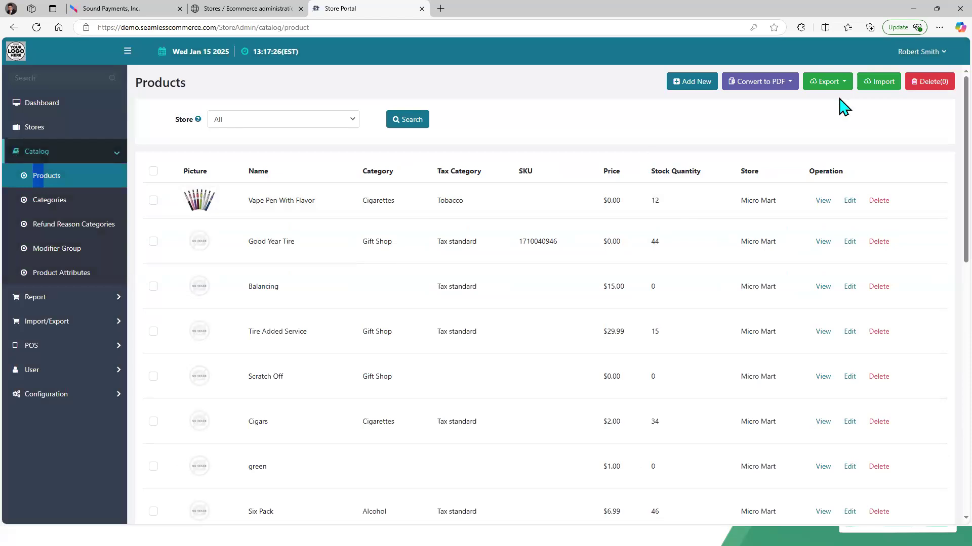
pyautogui.click(870, 87)
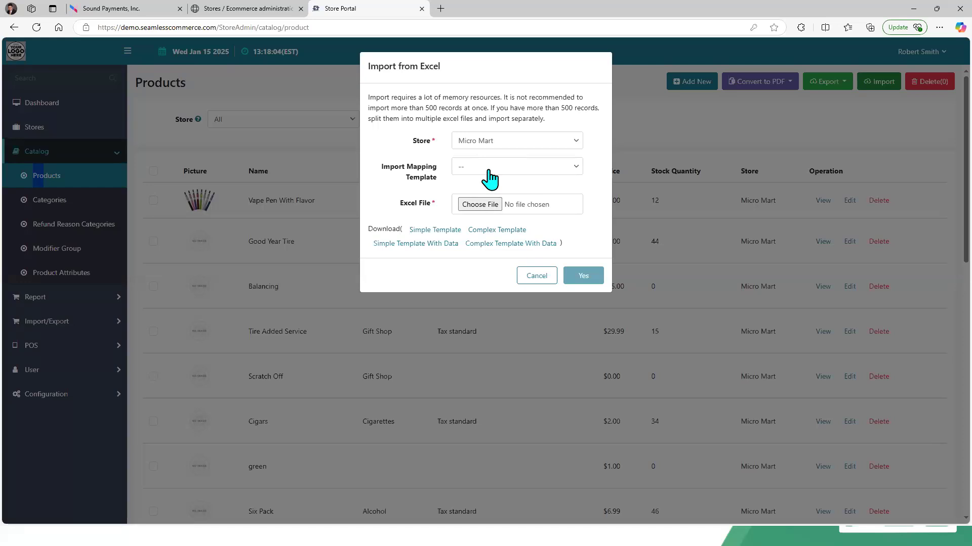
pyautogui.click(534, 275)
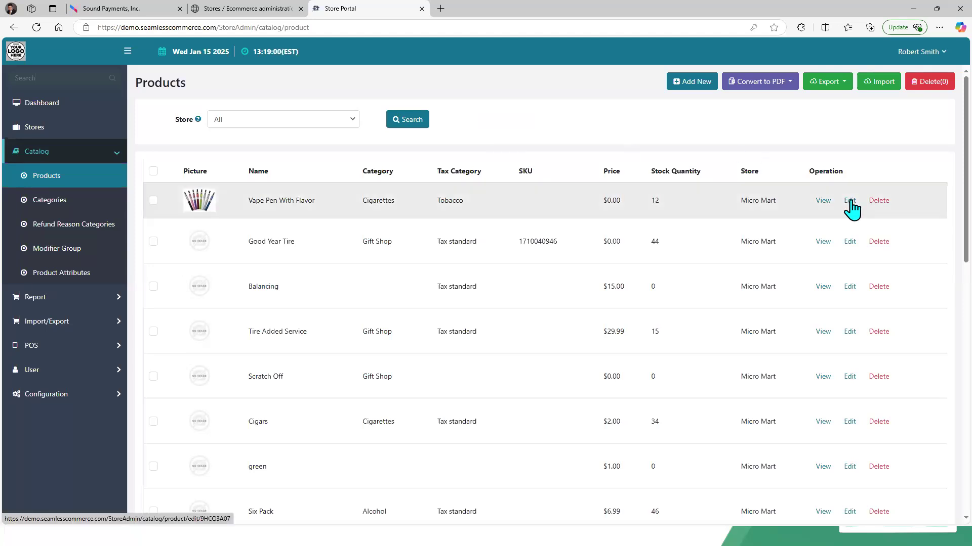
# Step: Filter the product list to store Micro Mart and category Cigarettes and run the search
pyautogui.click(348, 124)
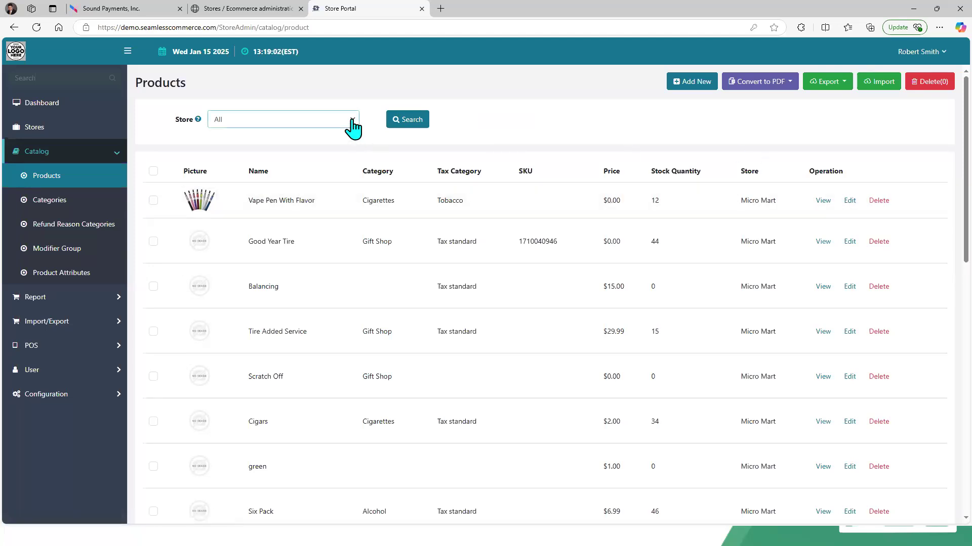
pyautogui.click(333, 156)
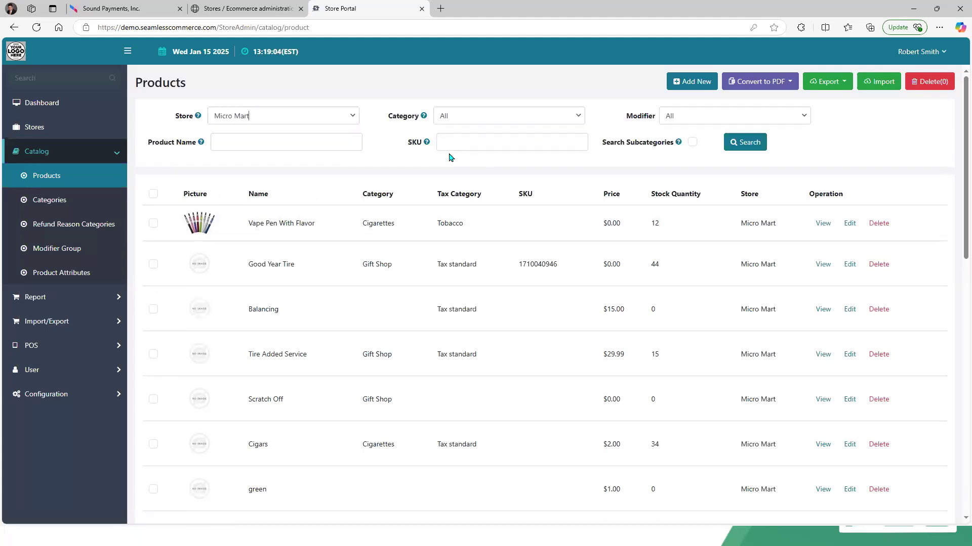
pyautogui.click(486, 119)
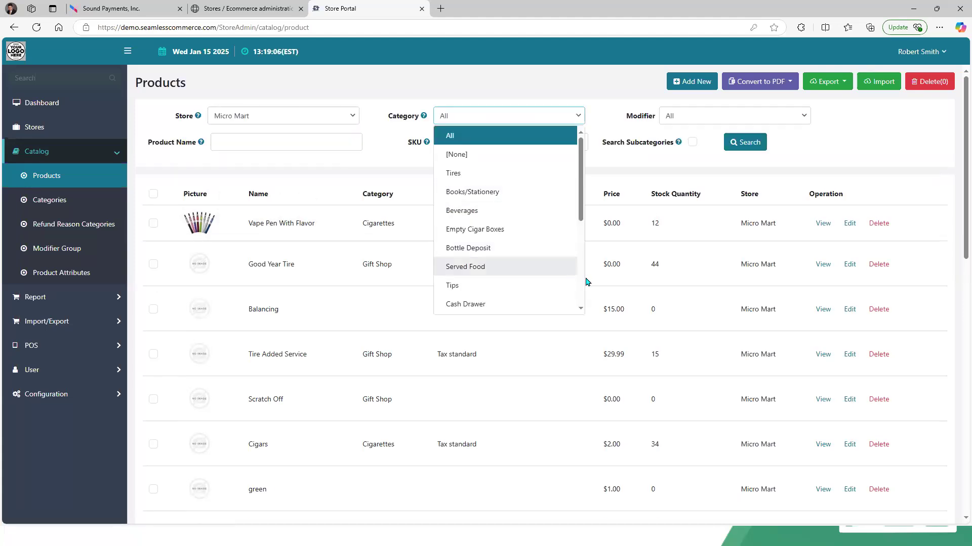
pyautogui.scroll(-5, 580, 281)
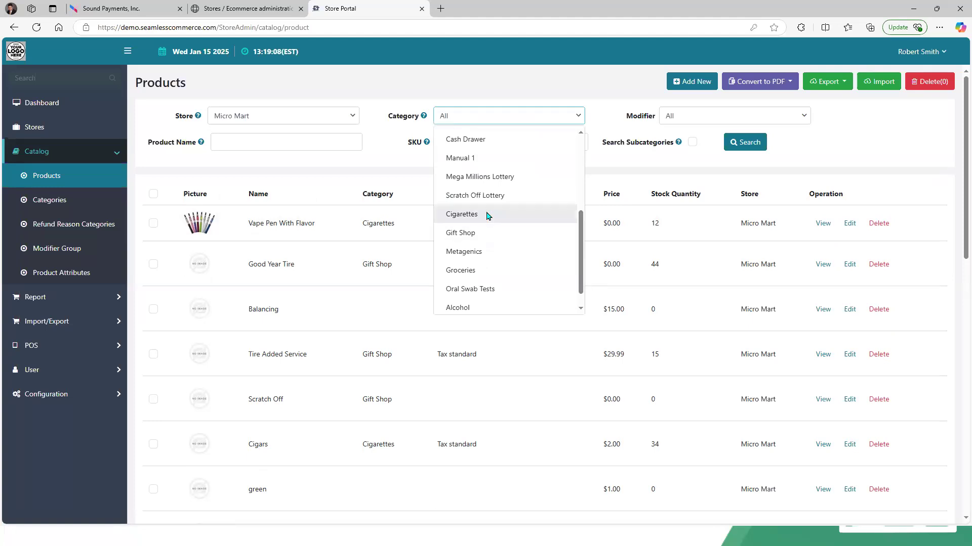
pyautogui.click(487, 216)
pyautogui.click(742, 144)
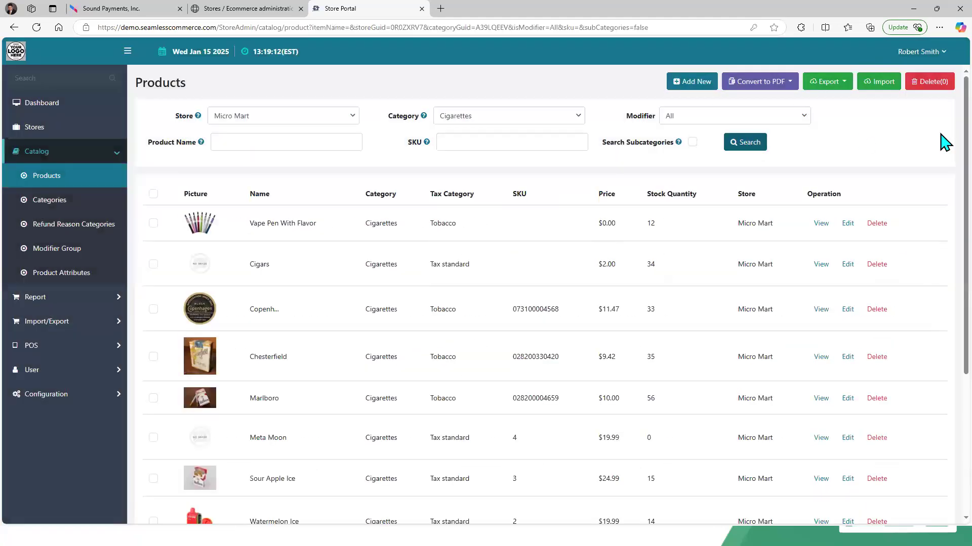
# Step: Open the Vape Pen No Flavor product for editing and scroll through its general and price details
pyautogui.scroll(-5, 945, 243)
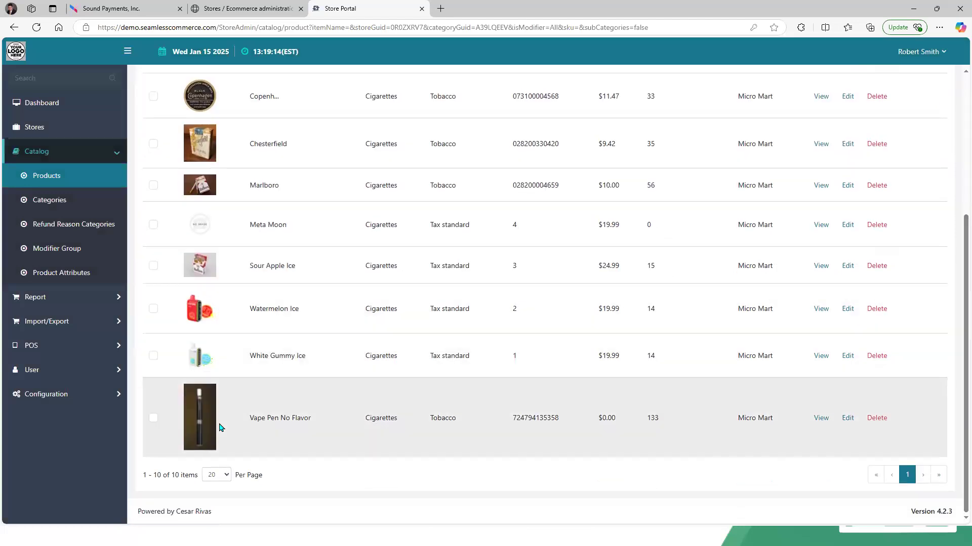
pyautogui.click(846, 419)
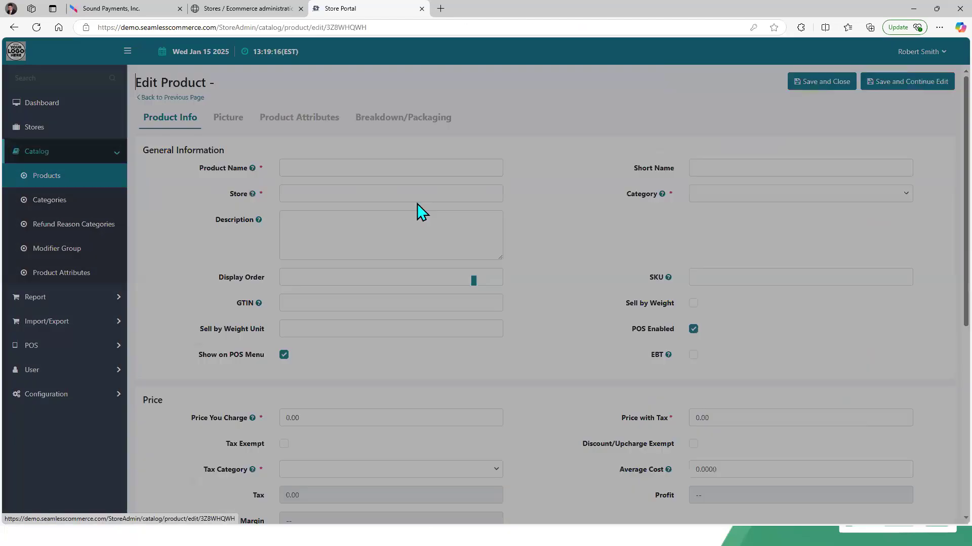
pyautogui.moveTo(963, 149); pyautogui.dragTo(960, 321)
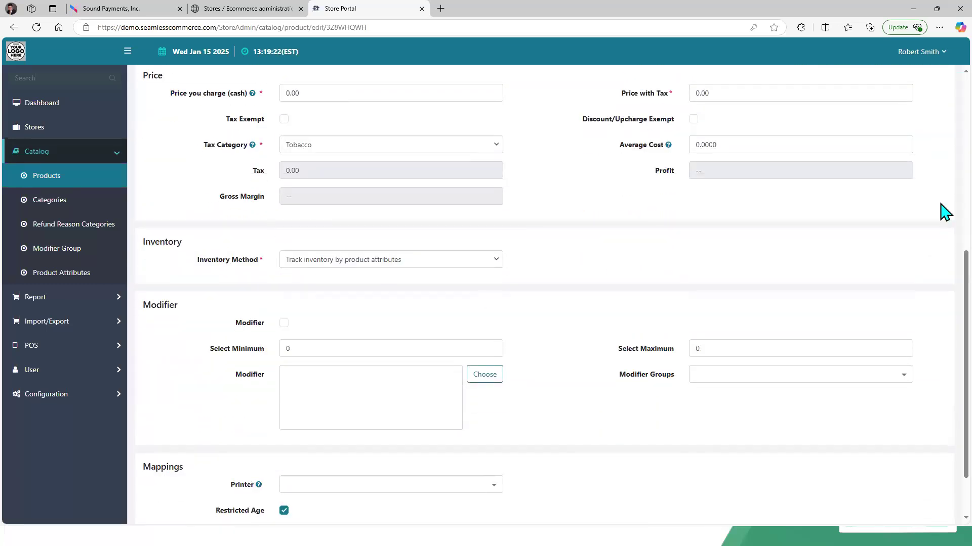
pyautogui.scroll(7, 944, 108)
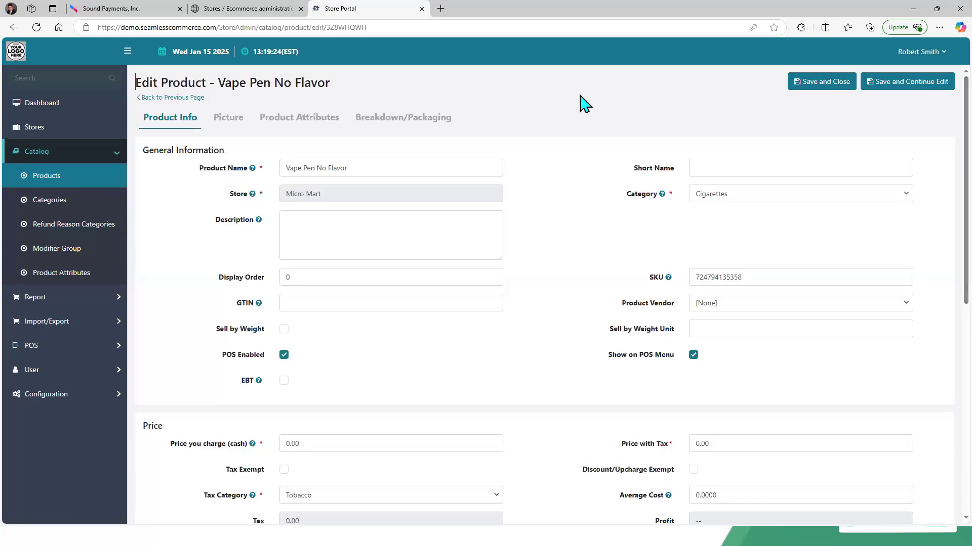
# Step: Review the product's Size and Flavor attributes and their values, then scroll through the attribute combinations
pyautogui.click(314, 117)
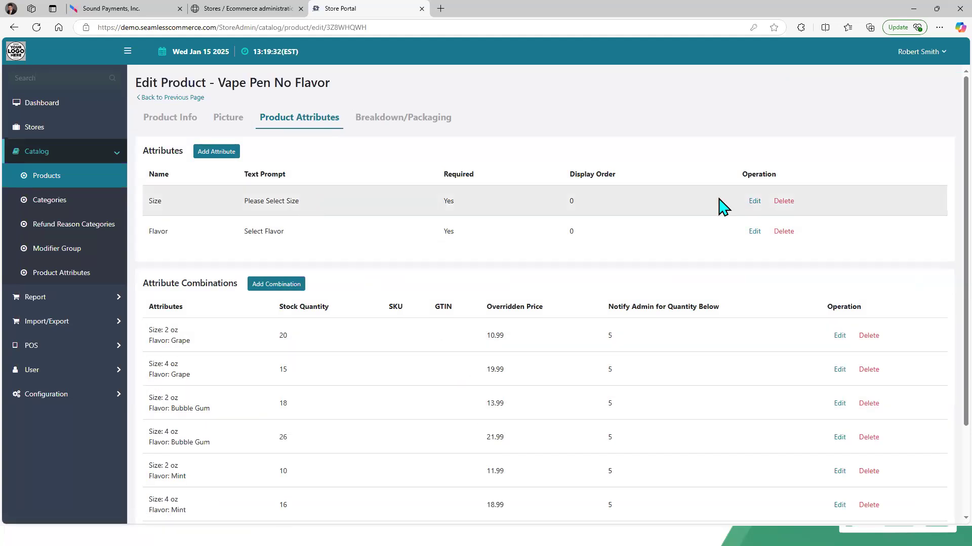
pyautogui.click(755, 202)
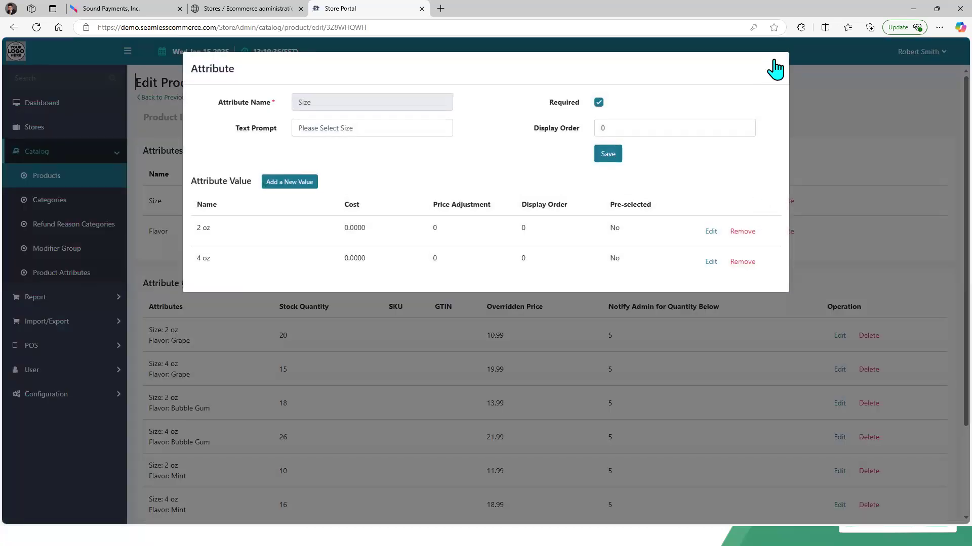
pyautogui.click(777, 64)
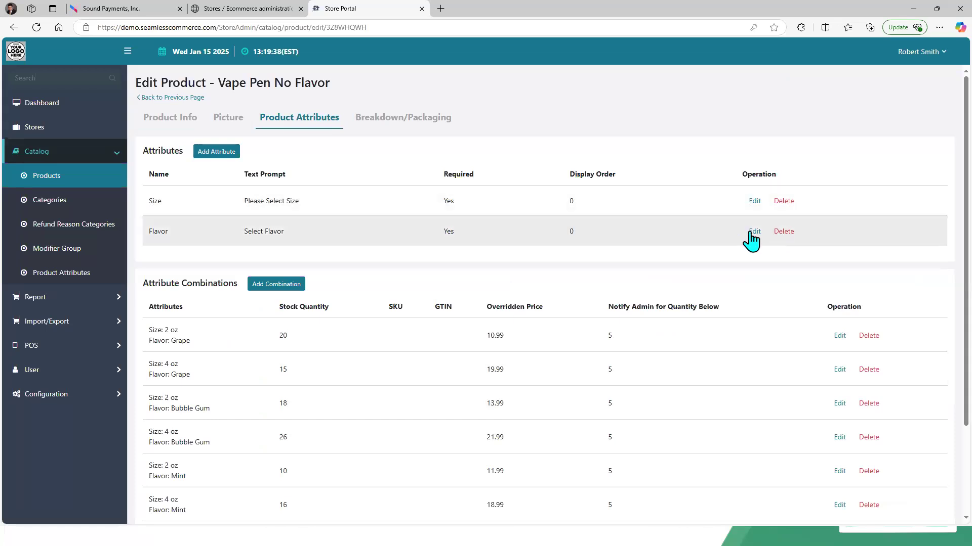
pyautogui.click(754, 232)
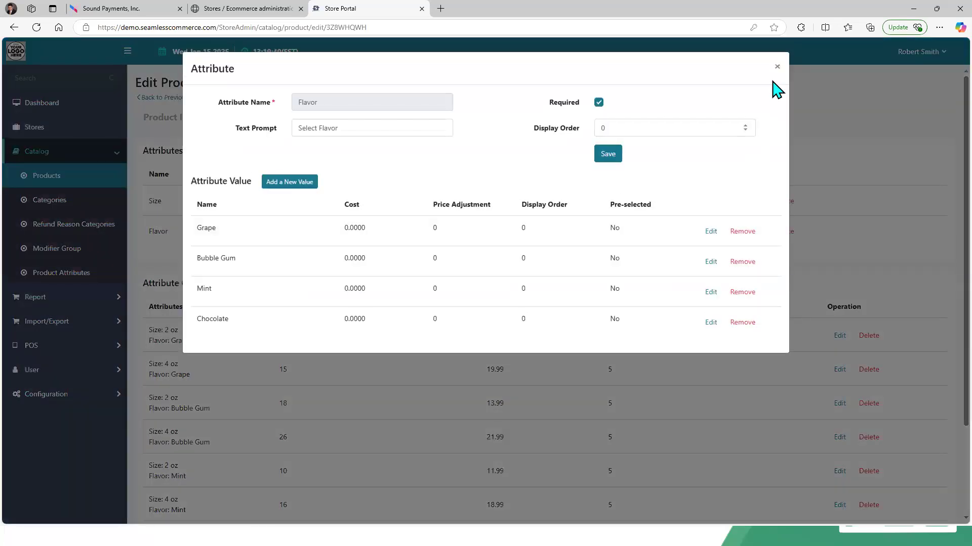
pyautogui.click(777, 67)
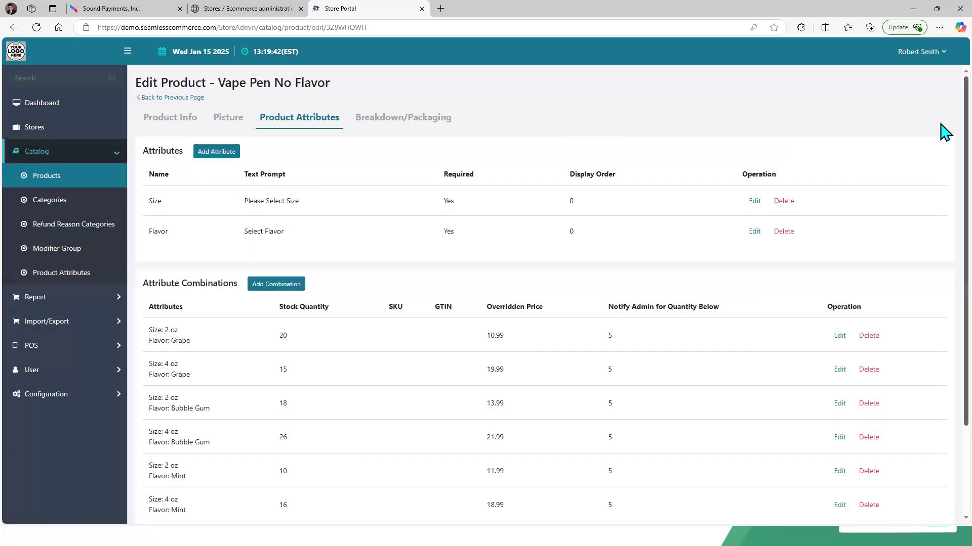
pyautogui.scroll(-2, 948, 238)
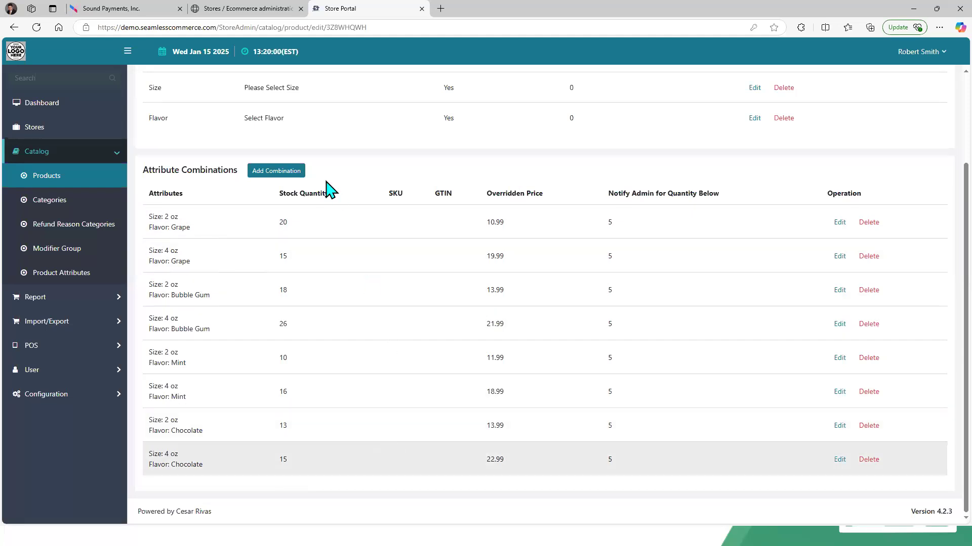
# Step: On the terminal, open Sales and select the Cigarettes category to show its products
pyautogui.click(130, 9)
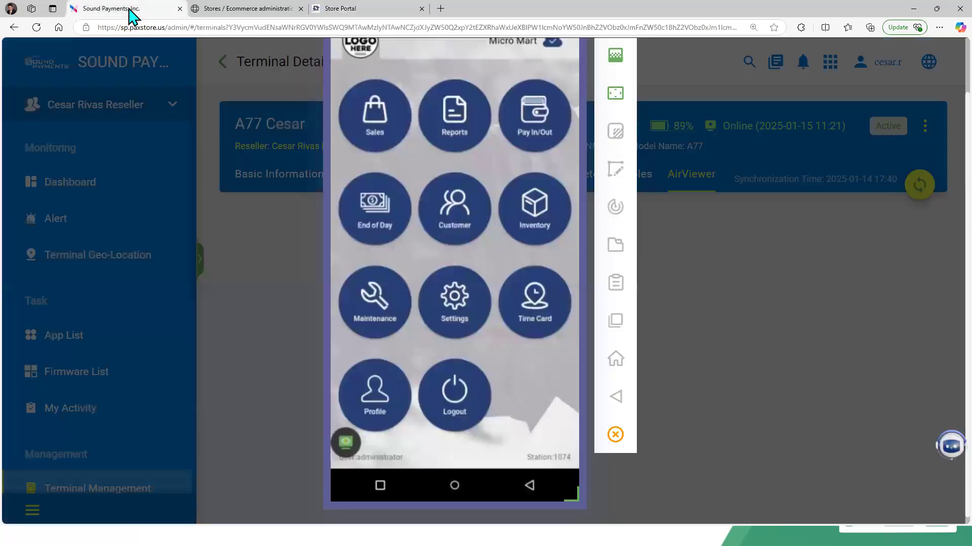
pyautogui.click(370, 106)
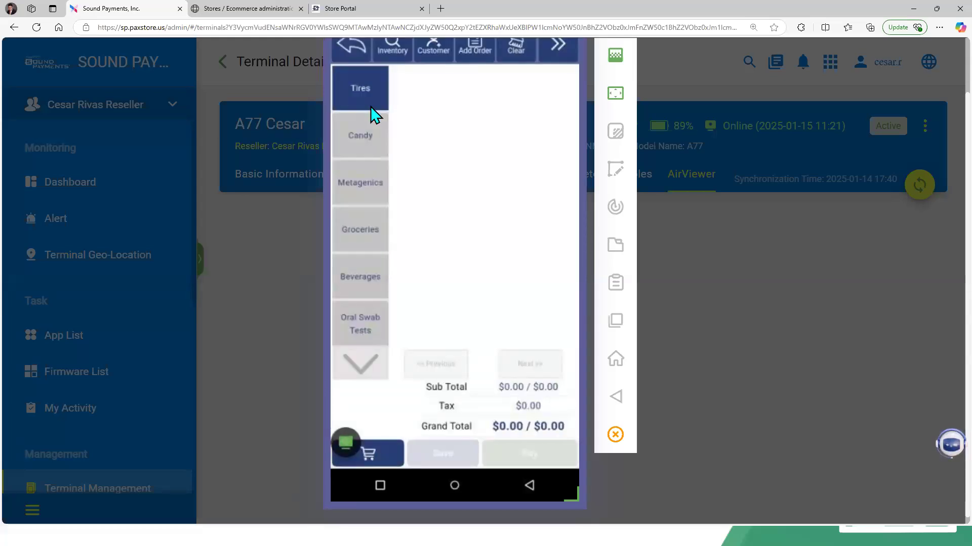
pyautogui.scroll(-3, 373, 115)
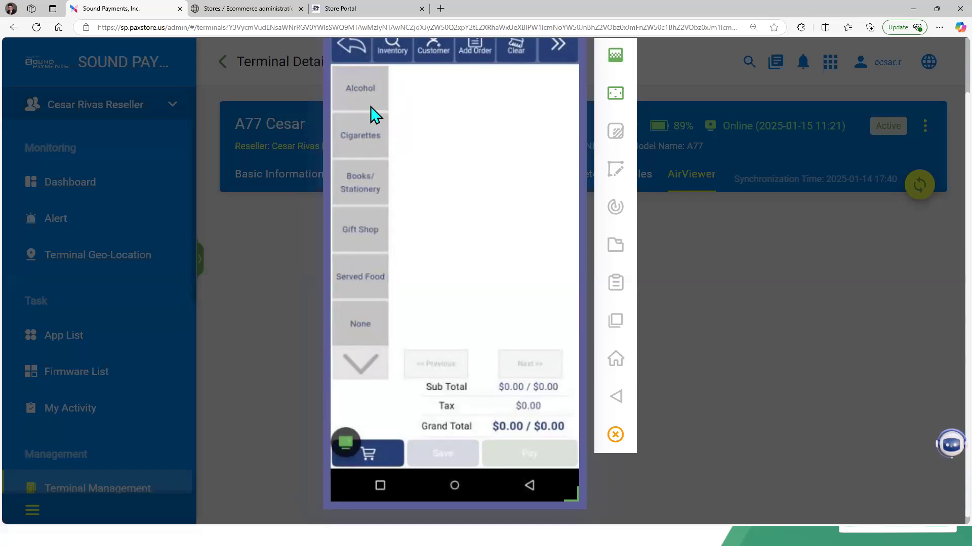
pyautogui.click(371, 108)
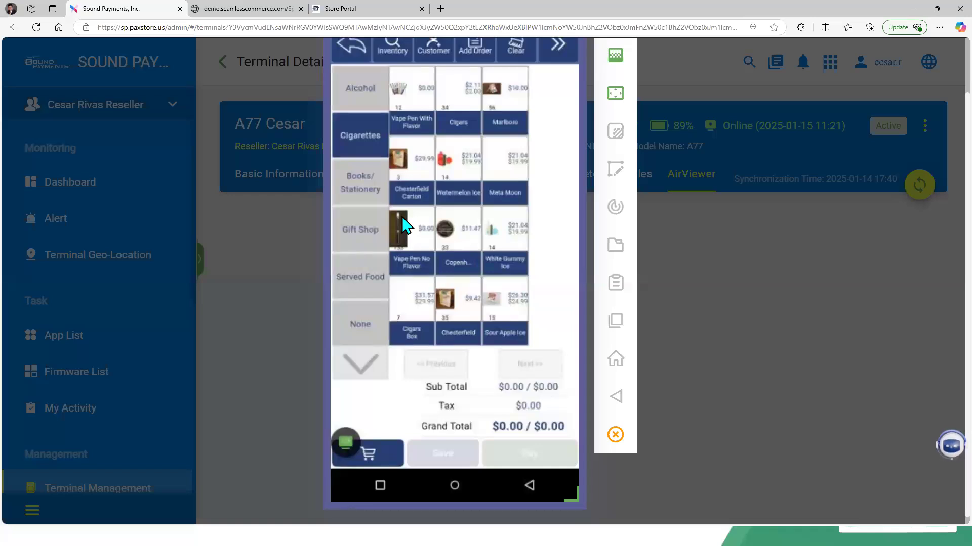
# Step: Switch to the Bar Codes Samples document to show the Vape Pen No Flavor barcode, then return to the terminal
pyautogui.hotkey('alt', 'Tab')
pyautogui.hotkey('alt', 'Tab')
pyautogui.hotkey('alt', 'Tab')
pyautogui.hotkey('alt', 'Tab')
pyautogui.hotkey('alt', 'Tab')
pyautogui.hotkey('alt', 'Tab')
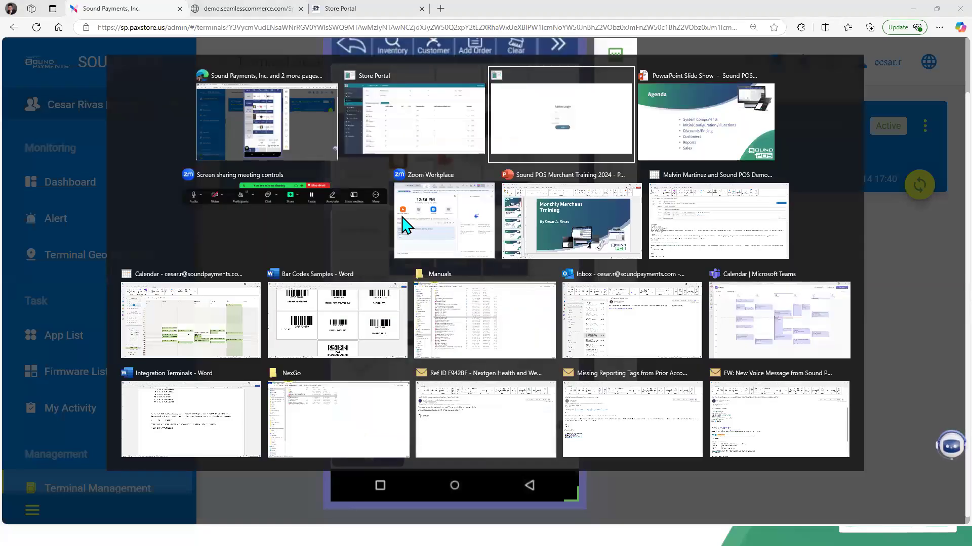
pyautogui.hotkey('alt', 'Tab')
pyautogui.hotkey('alt', 'Tab')
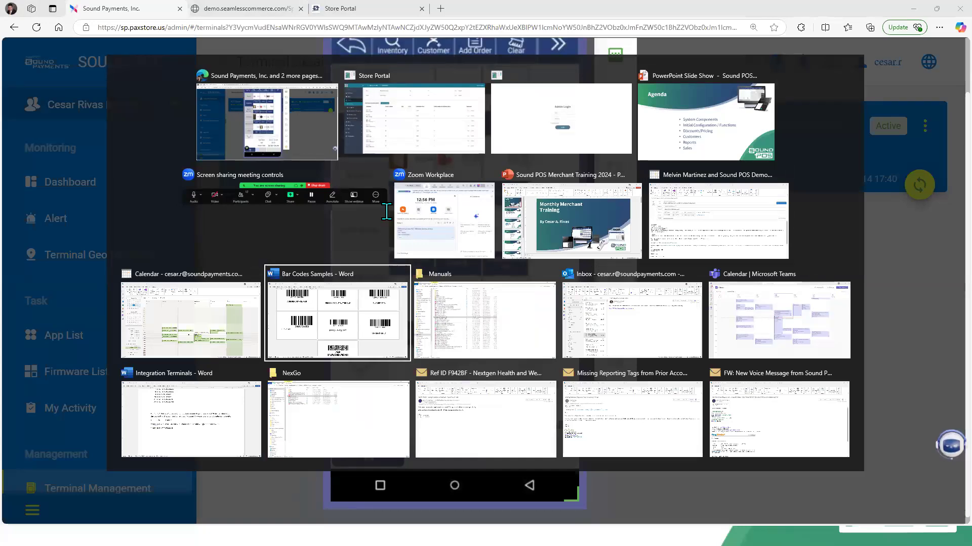
pyautogui.scroll(5, 400, 268)
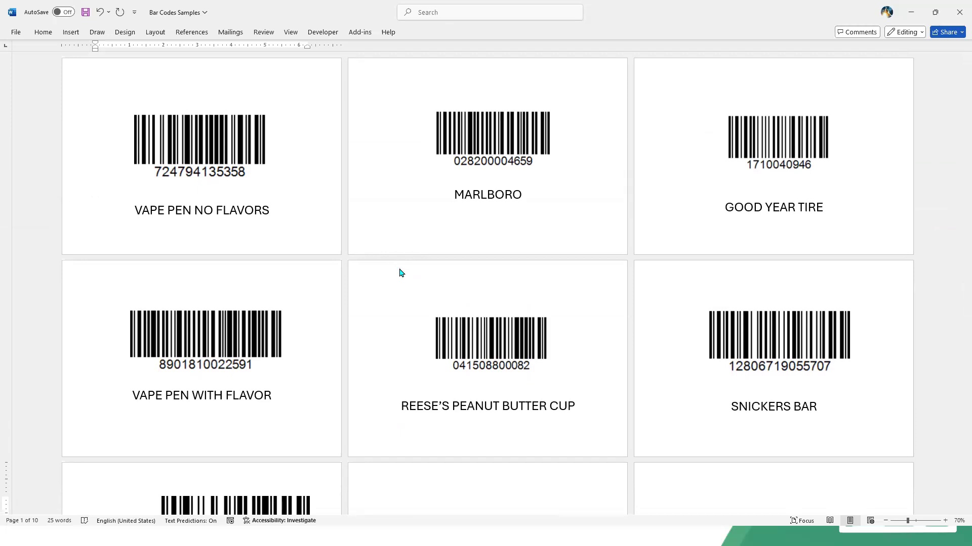
pyautogui.hotkey('alt', 'Tab')
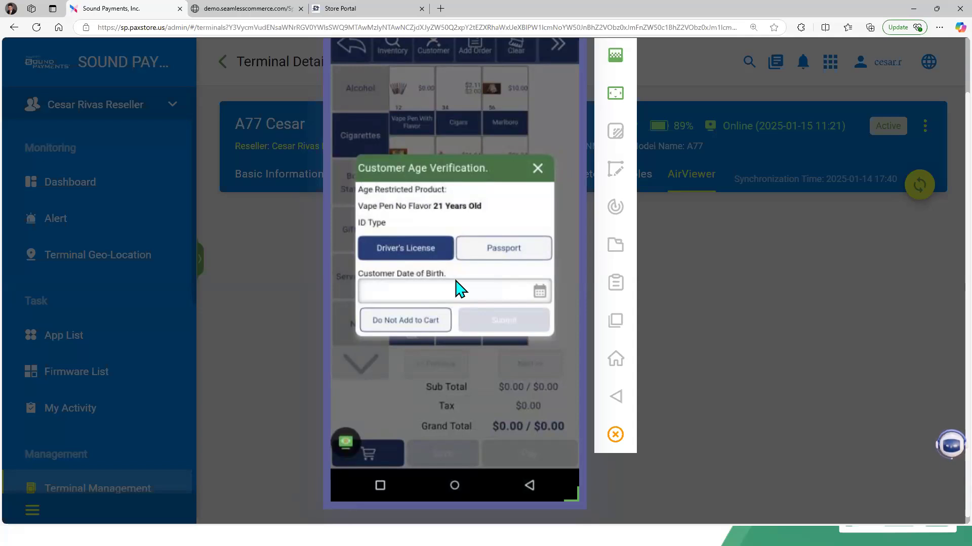
# Step: Switch back to the Bar Codes Samples document and scroll to the VALID and UNDERAGE ID barcodes
pyautogui.hotkey('alt', 'Tab')
pyautogui.scroll(-3, 455, 278)
pyautogui.scroll(-5, 456, 279)
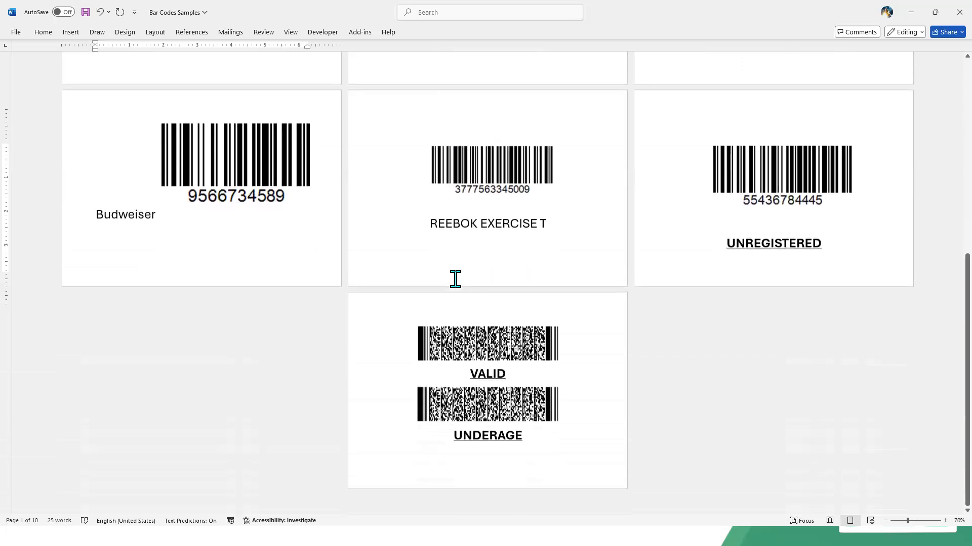
# Step: Zoom the Bar Codes Samples document out to 50% and scroll down to the ID barcodes
pyautogui.click(156, 234)
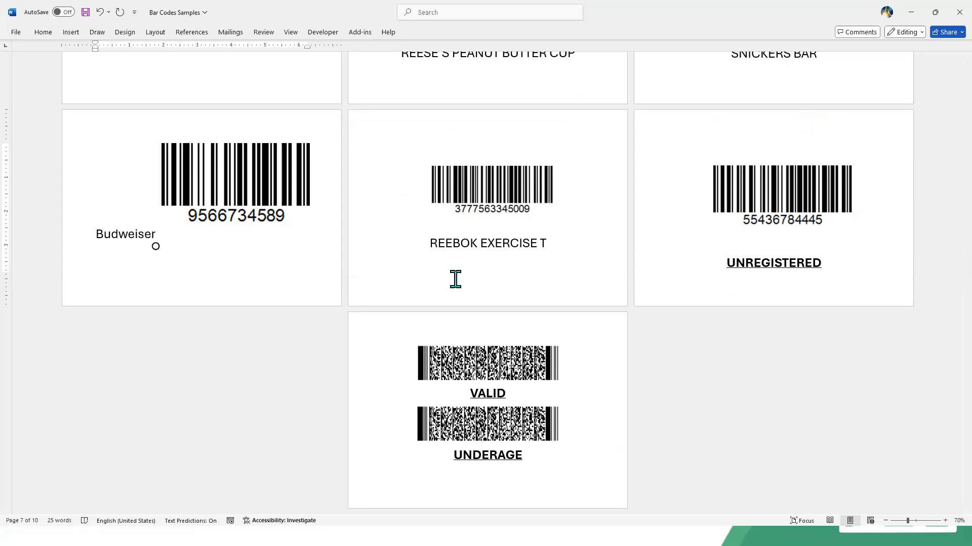
pyautogui.click(945, 521)
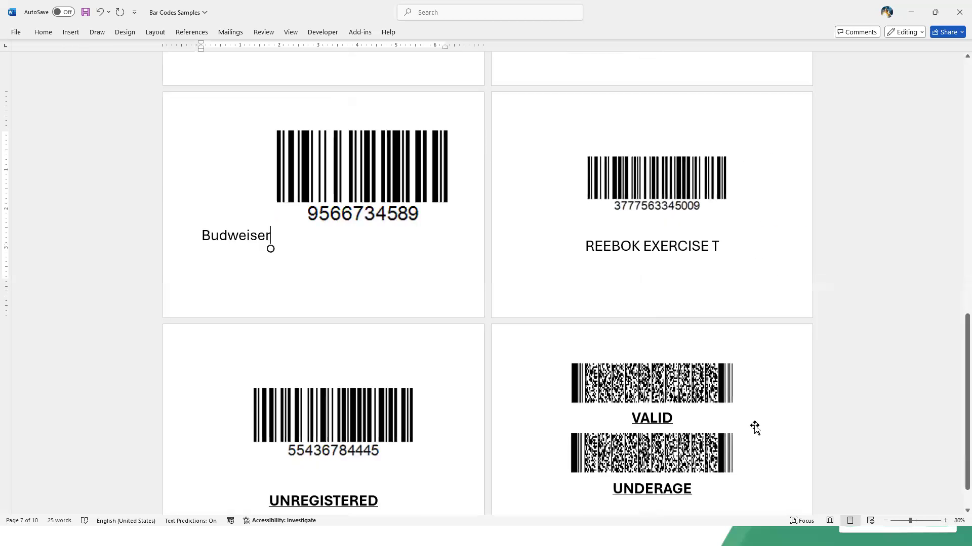
pyautogui.scroll(-2, 755, 428)
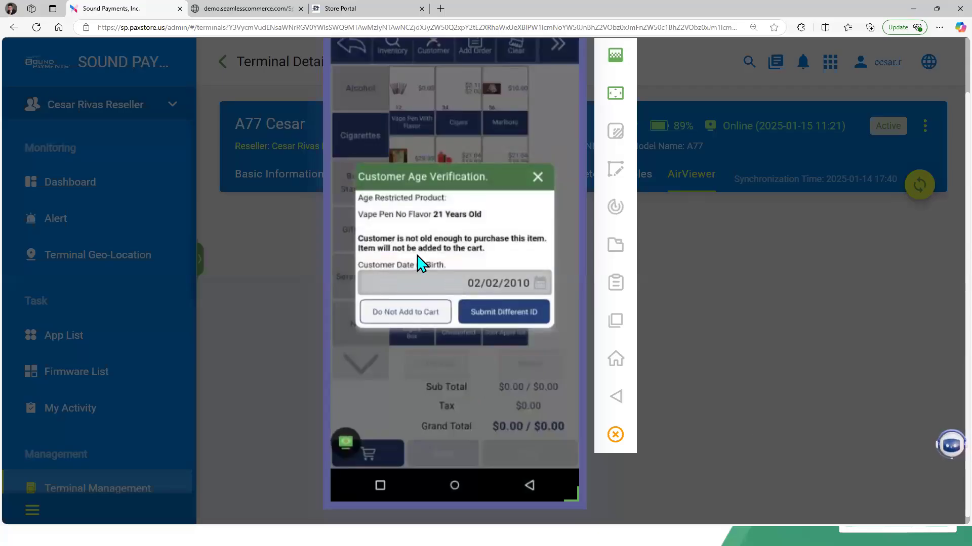
# Step: On the terminal's age verification, choose to submit a different ID and submit it as a Driver's License
pyautogui.click(486, 318)
pyautogui.hotkey('alt', 'Tab')
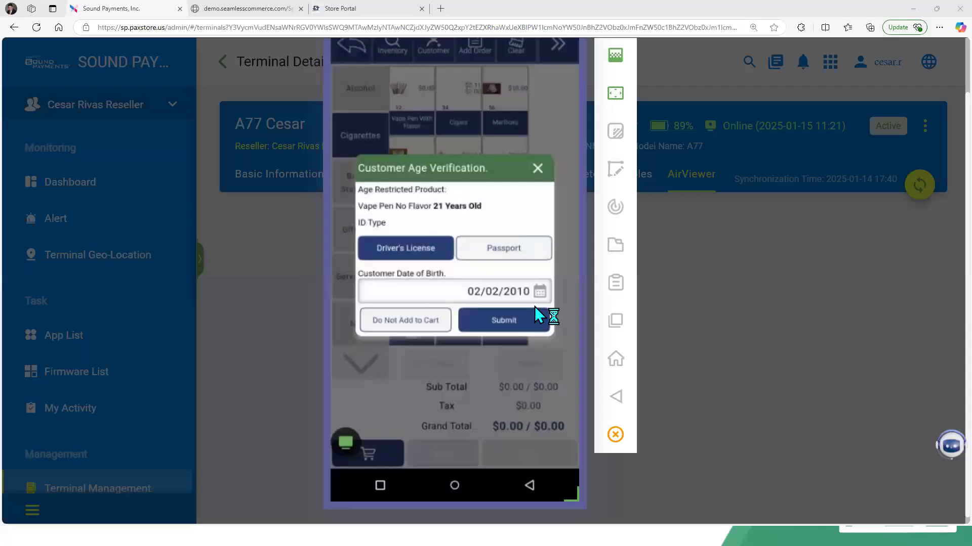
pyautogui.click(534, 306)
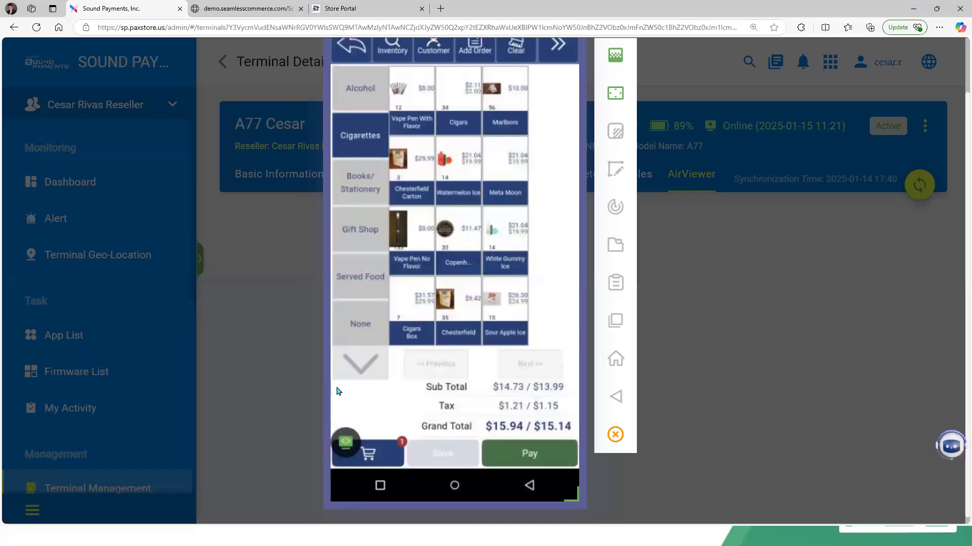
# Step: Open the terminal cart to show the Vape Pen No Flavor line, then scroll the document to the Vape Pen With Flavor barcode
pyautogui.click(370, 453)
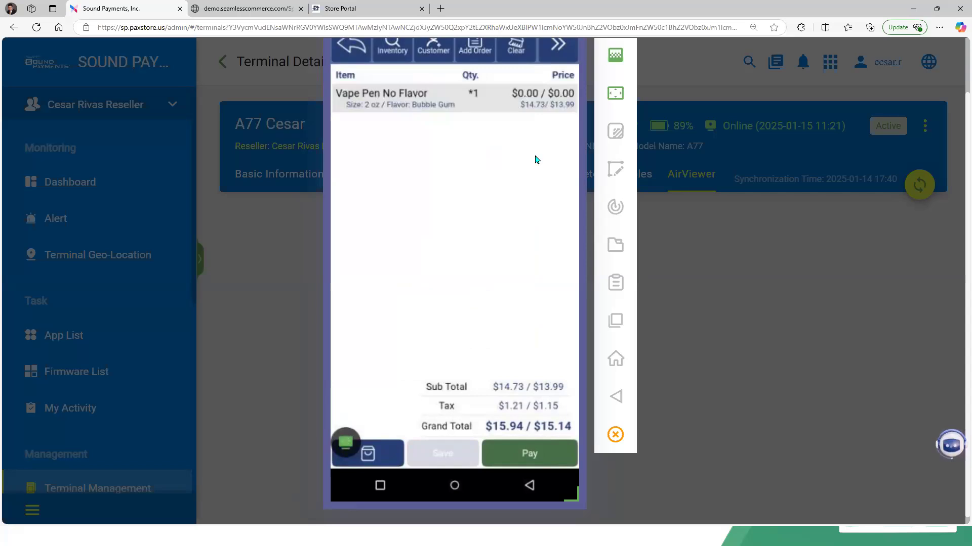
pyautogui.hotkey('alt', 'Tab')
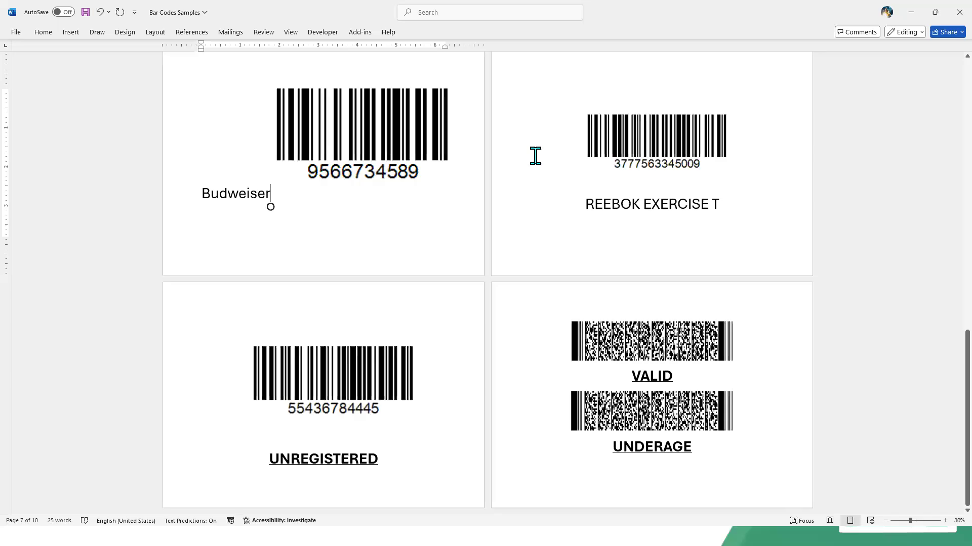
pyautogui.scroll(15, 535, 155)
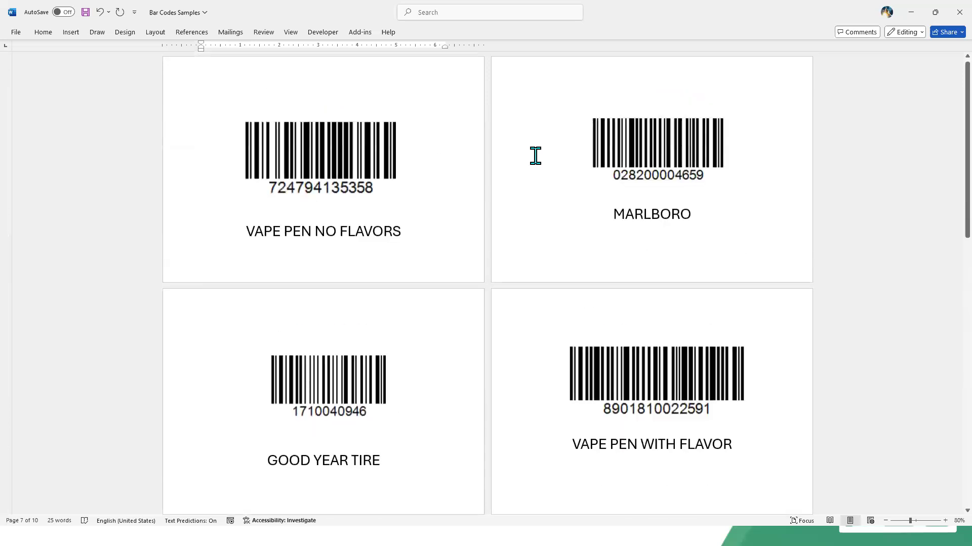
pyautogui.scroll(-3, 535, 156)
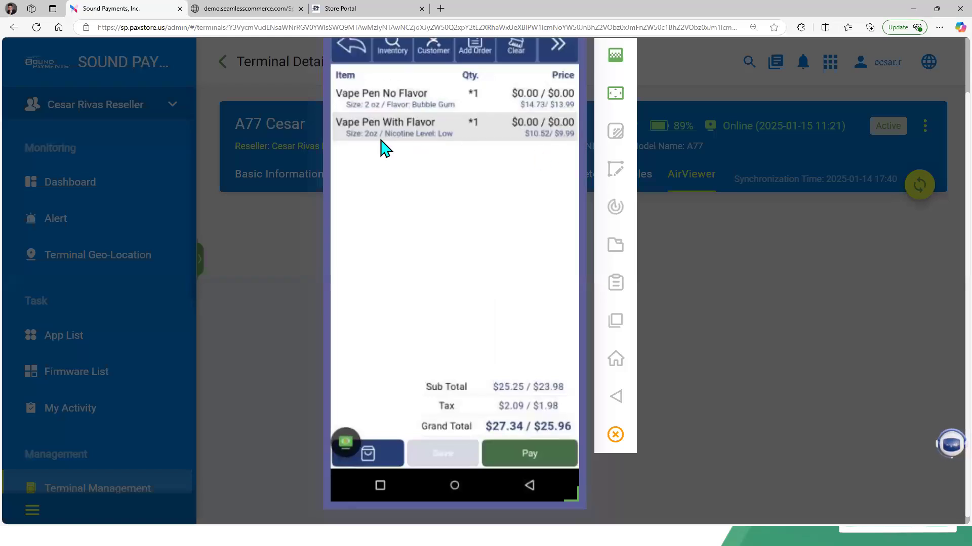
pyautogui.hotkey('alt', 'Tab')
# Step: Return from the Vape Pen No Flavor product's attributes to the Products list in Store Portal
pyautogui.click(508, 144)
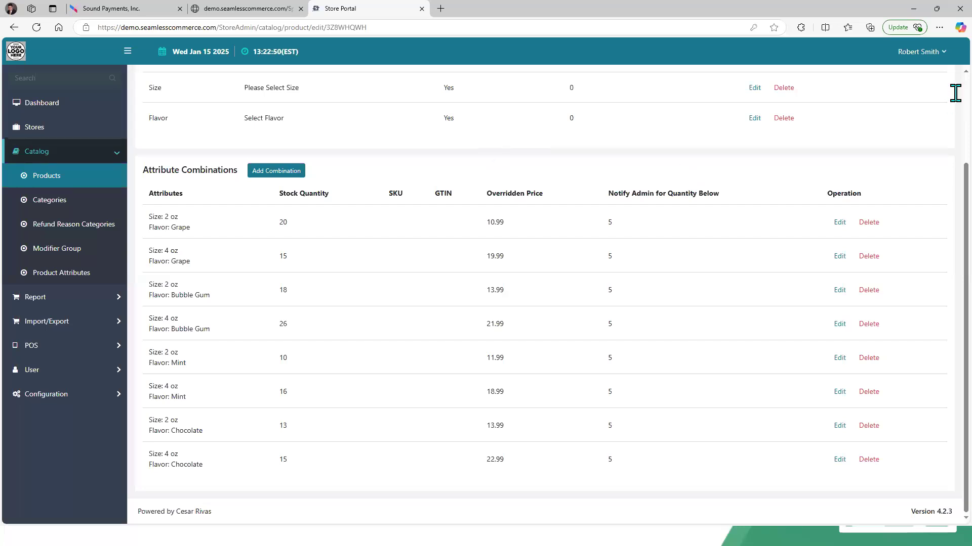
pyautogui.scroll(3, 955, 93)
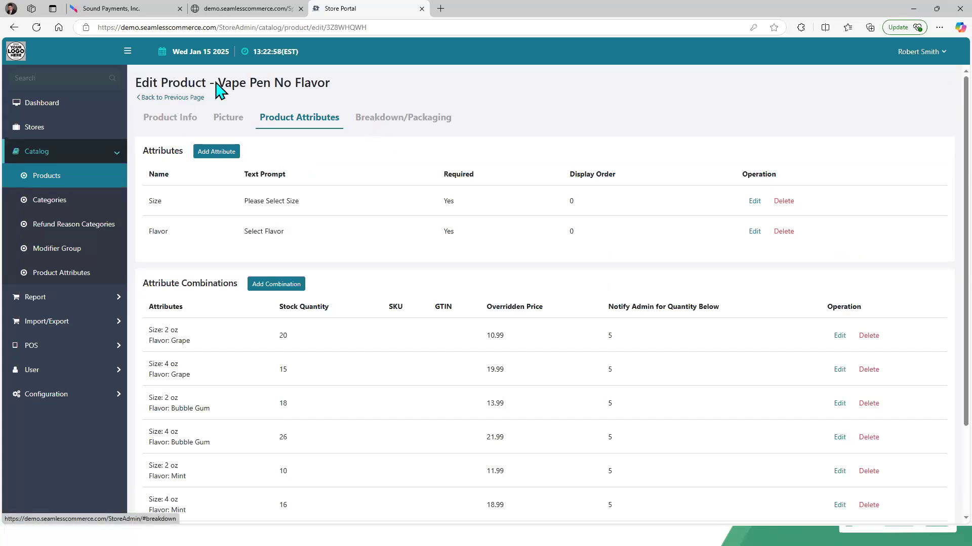
pyautogui.click(197, 97)
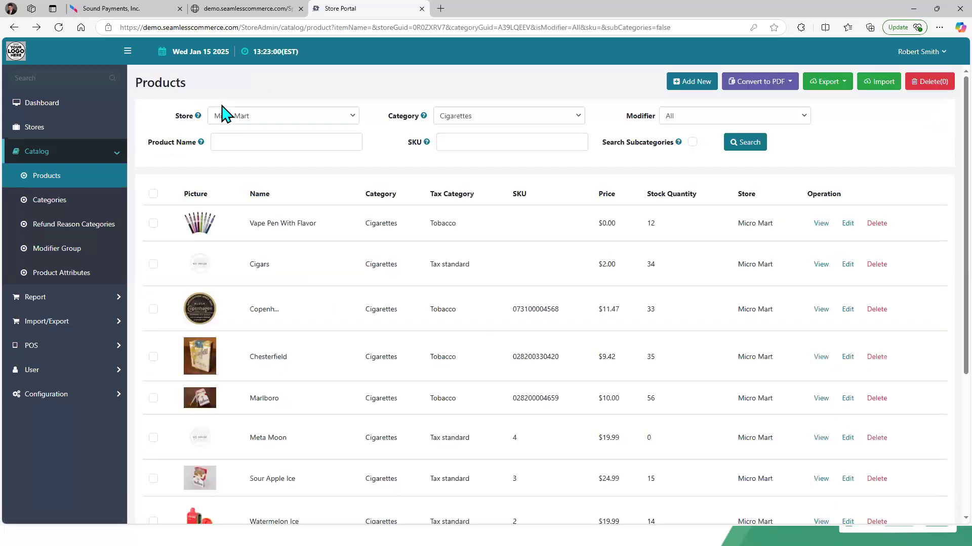
# Step: Filter the products by the Alcohol category and open Budweiser Beer's Breakdown/Packaging tab
pyautogui.click(471, 122)
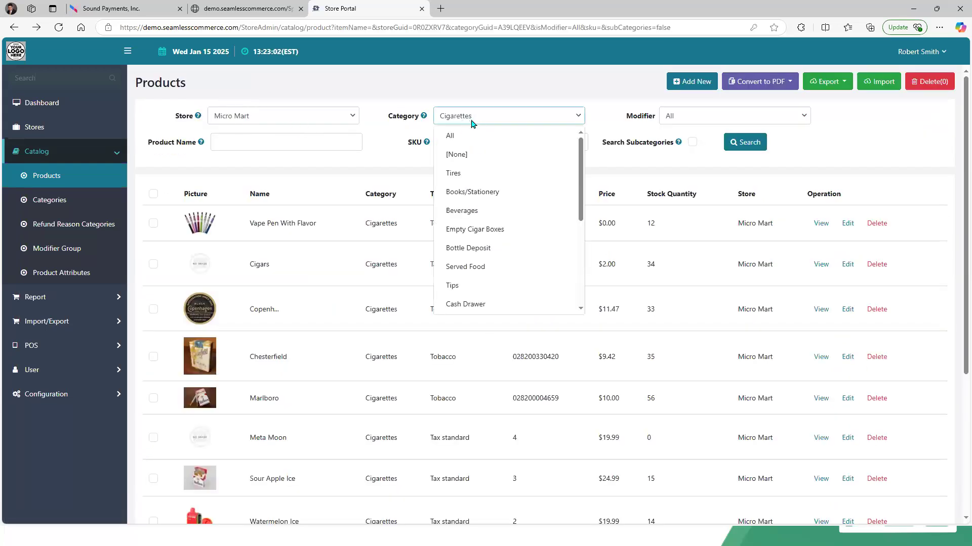
pyautogui.click(580, 272)
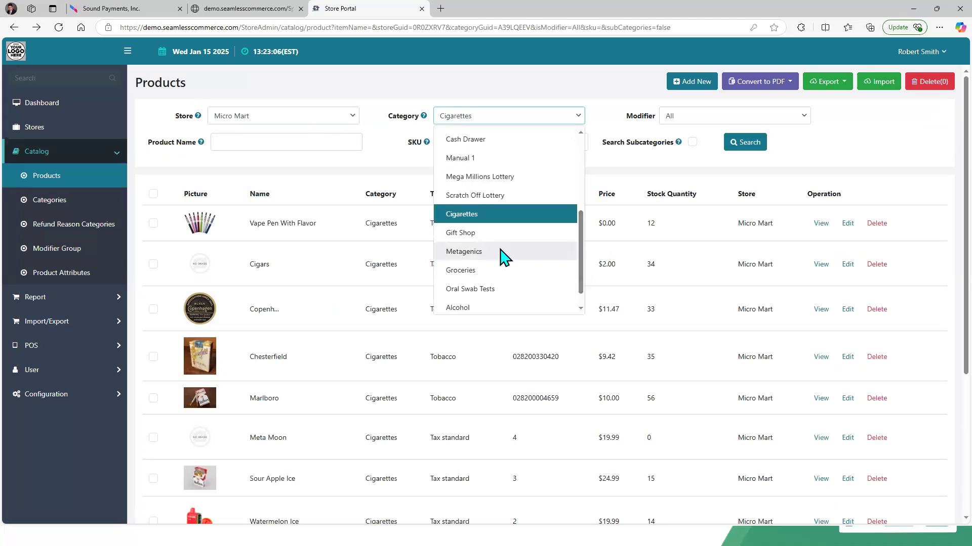
pyautogui.click(538, 309)
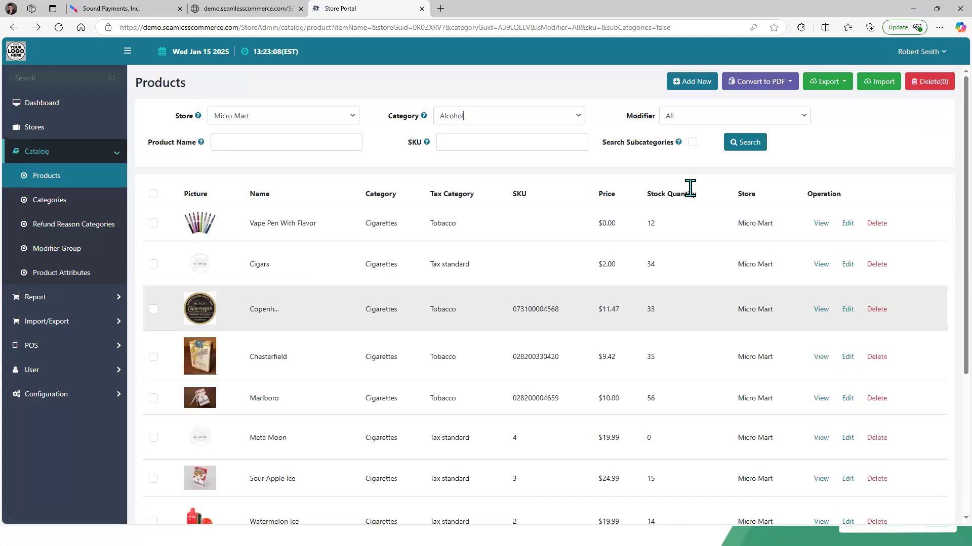
pyautogui.click(744, 147)
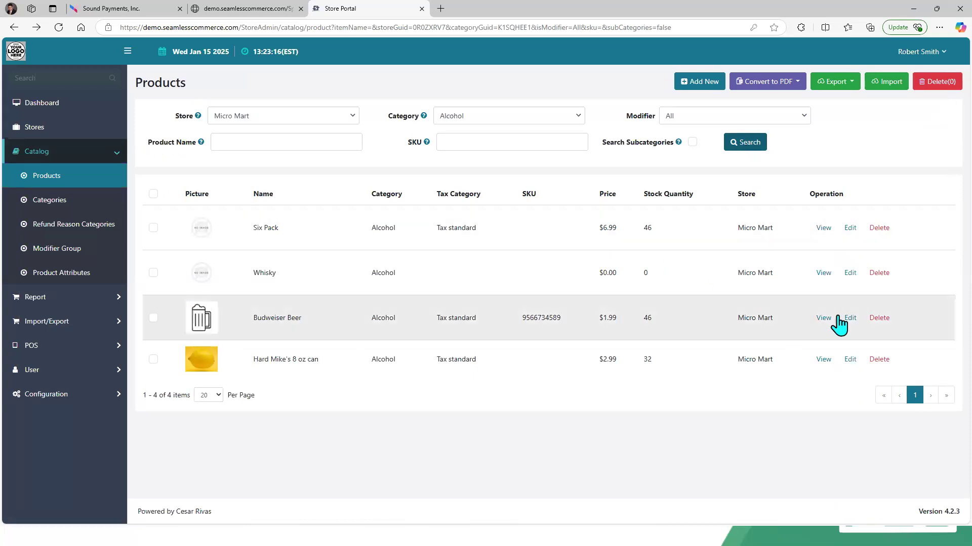
pyautogui.click(849, 319)
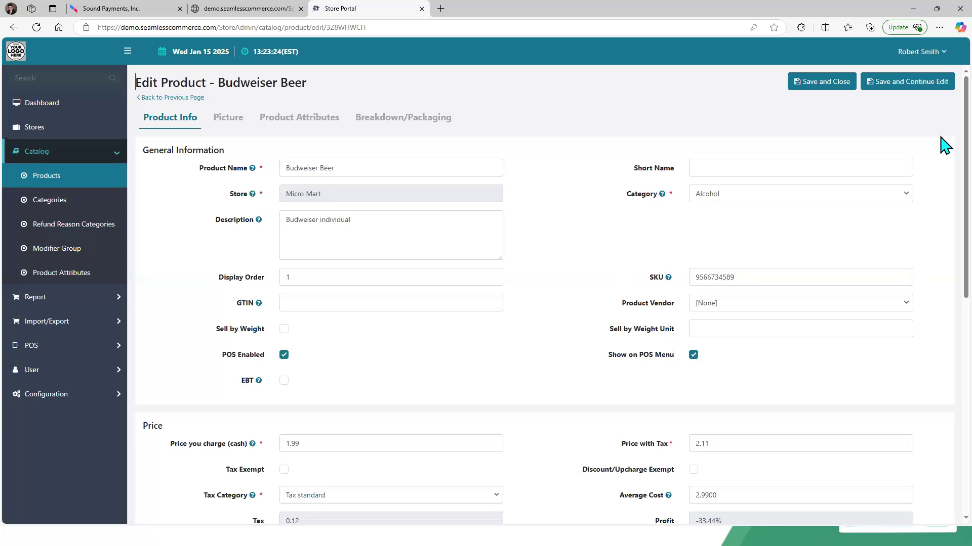
pyautogui.click(406, 122)
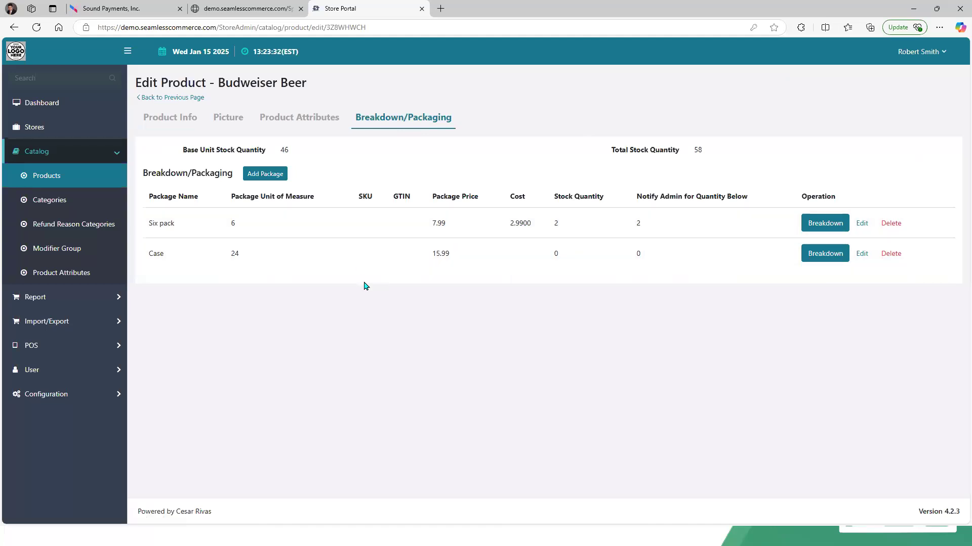
# Step: Compare the Budweiser pack items on the terminal's Alcohol category with the Budweiser barcode in the document
pyautogui.click(115, 10)
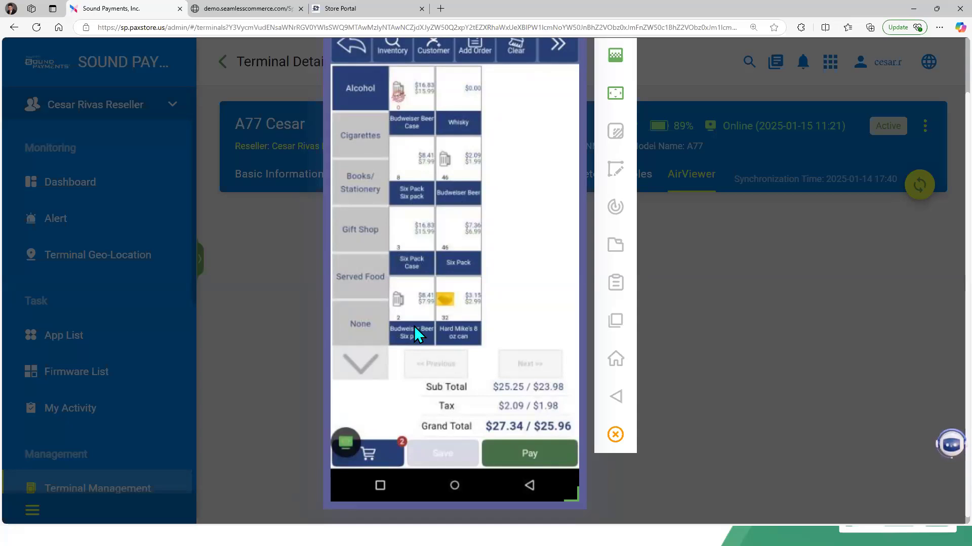
pyautogui.hotkey('alt', 'Tab')
pyautogui.hotkey('alt', 'Tab')
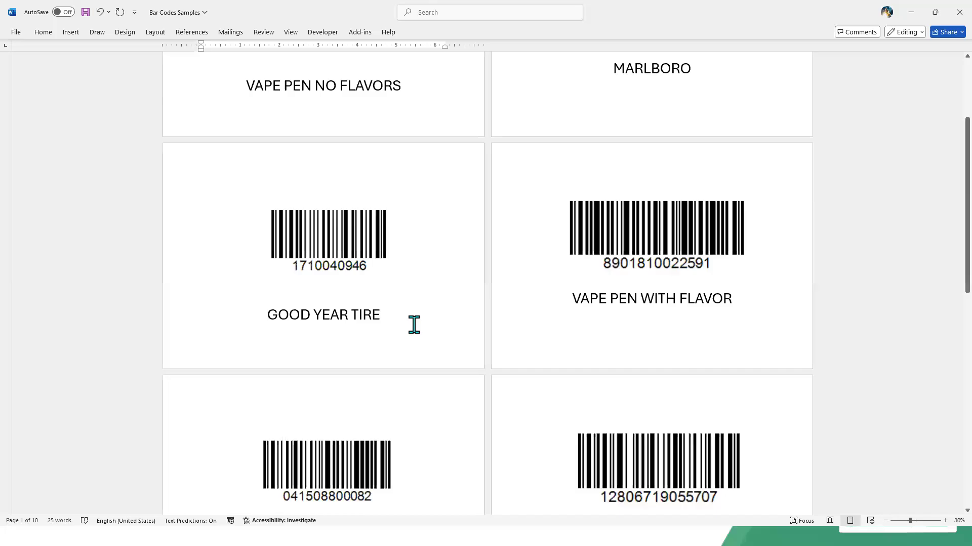
pyautogui.scroll(3, 414, 324)
pyautogui.scroll(-8, 414, 324)
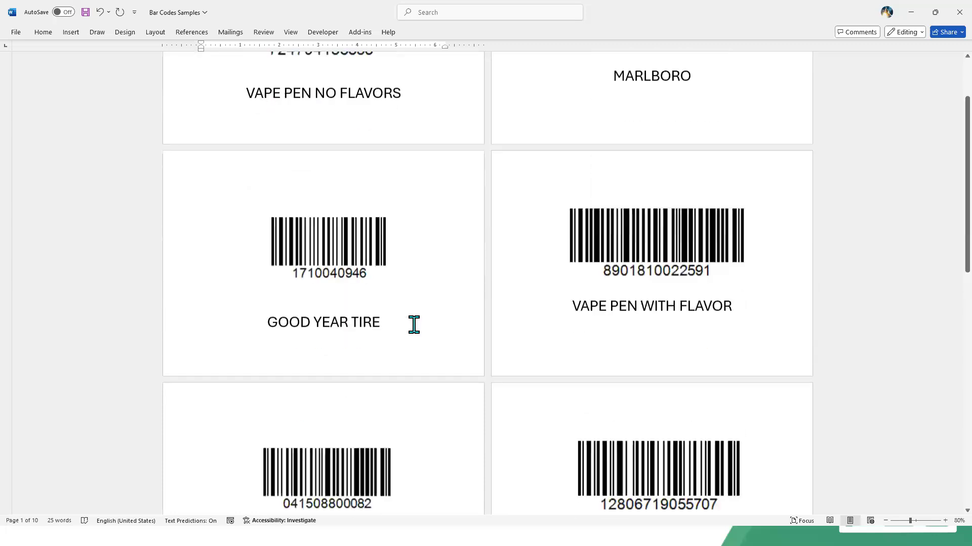
pyautogui.scroll(-3, 414, 324)
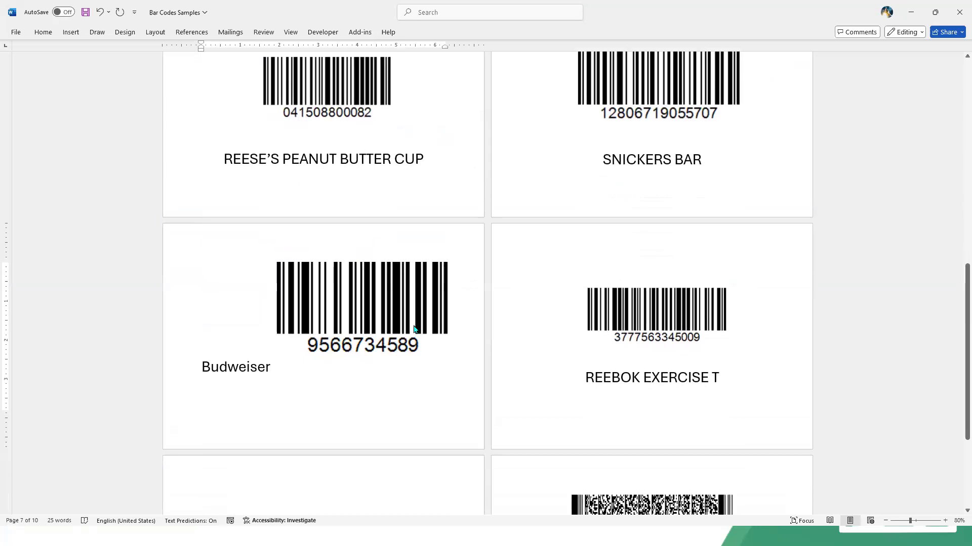
pyautogui.hotkey('alt', 'Tab')
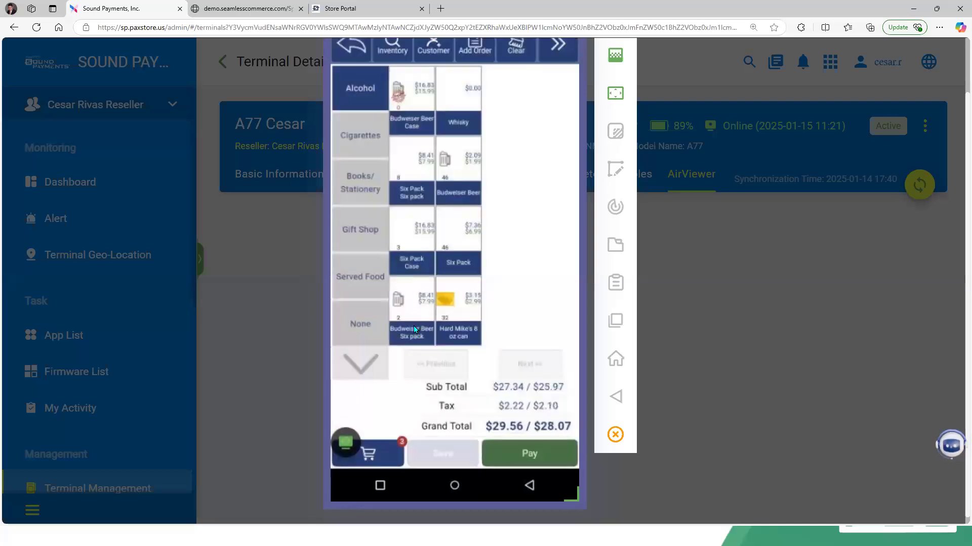
pyautogui.hotkey('alt', 'Tab')
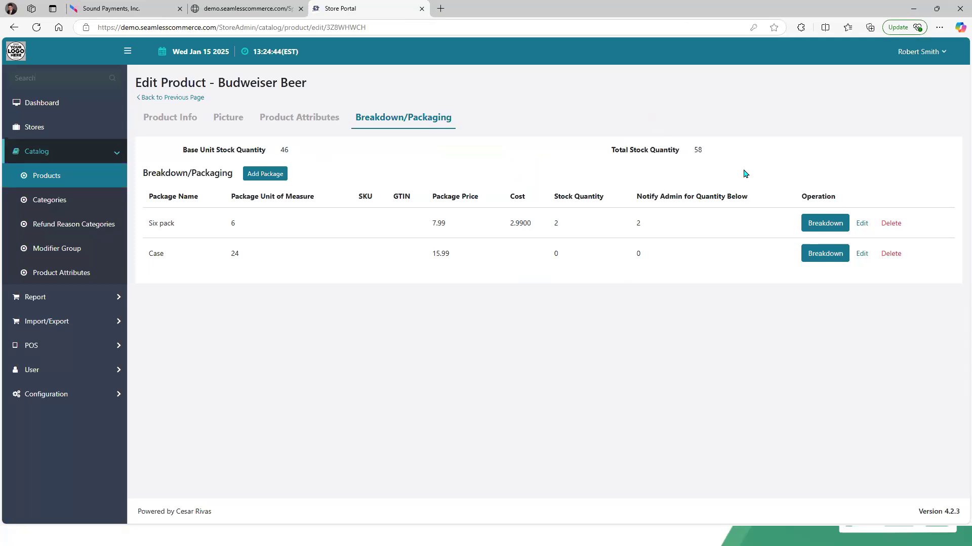
# Step: Back on Products, filter by the Beverages category and open Pepsi 16 oz bottle for editing
pyautogui.click(162, 98)
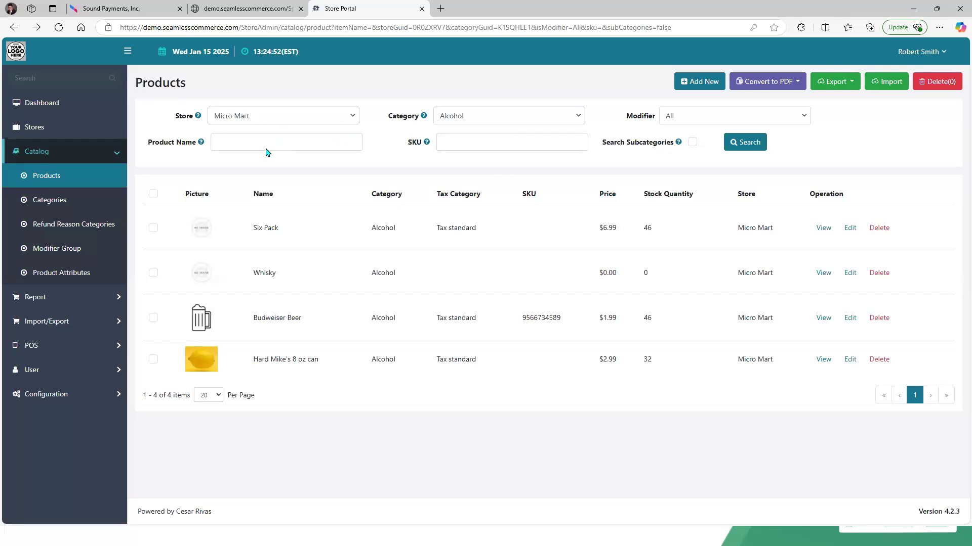
pyautogui.click(578, 118)
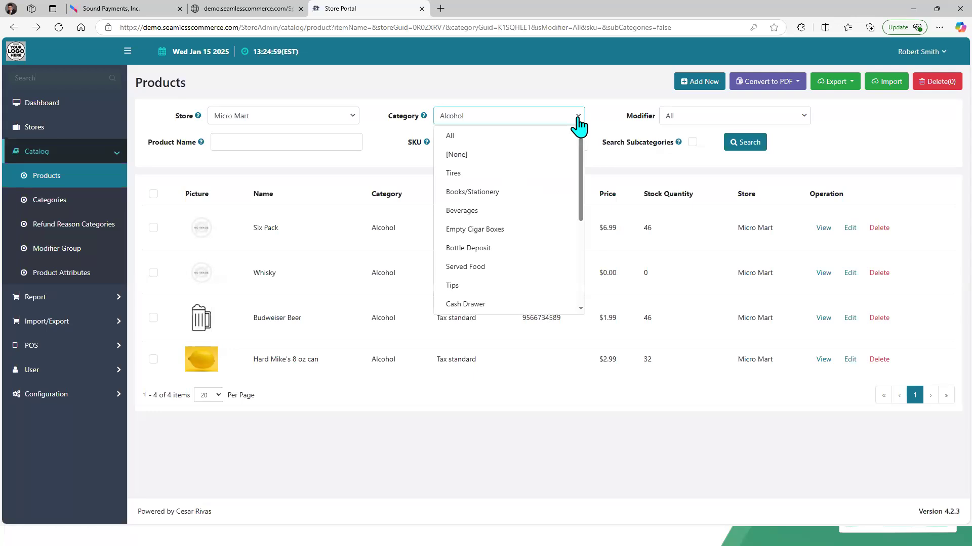
pyautogui.click(506, 212)
pyautogui.click(749, 147)
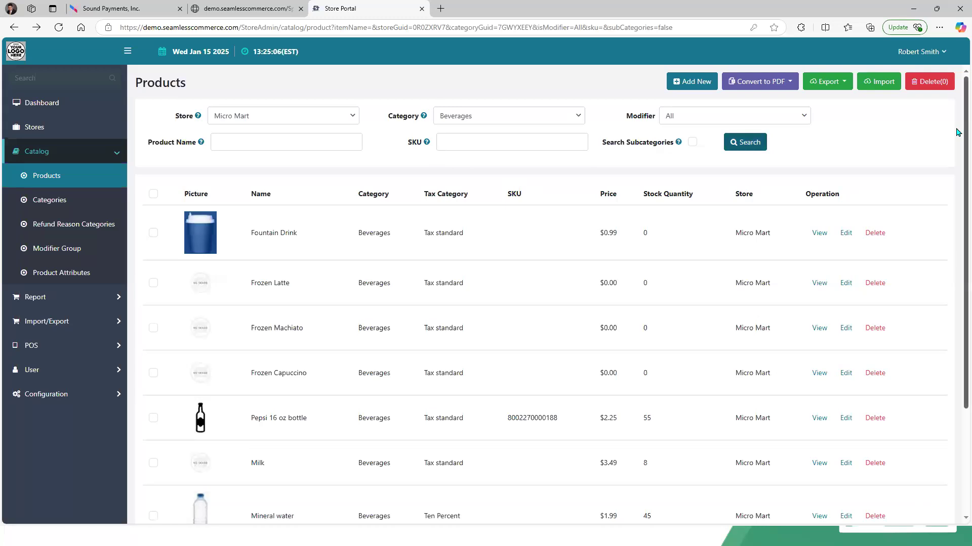
pyautogui.scroll(-3, 957, 132)
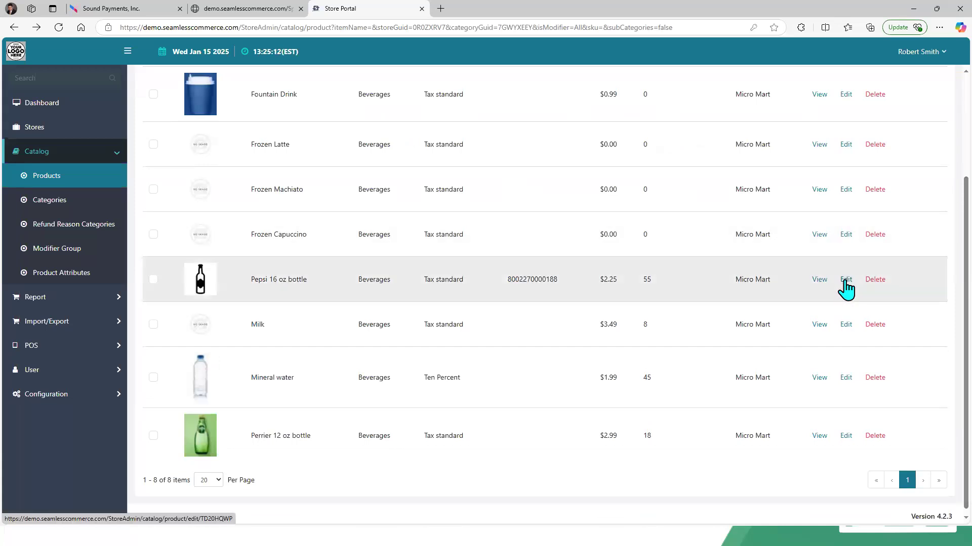
pyautogui.click(845, 280)
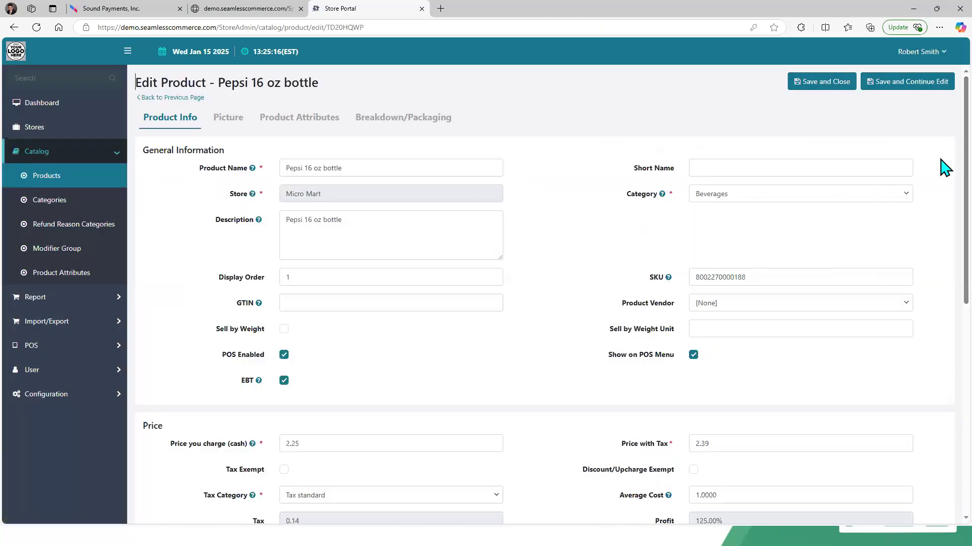
# Step: Review the Pepsi 16 oz bottle's EBT, price and modifier settings, then return to the Products list
pyautogui.scroll(-5, 945, 163)
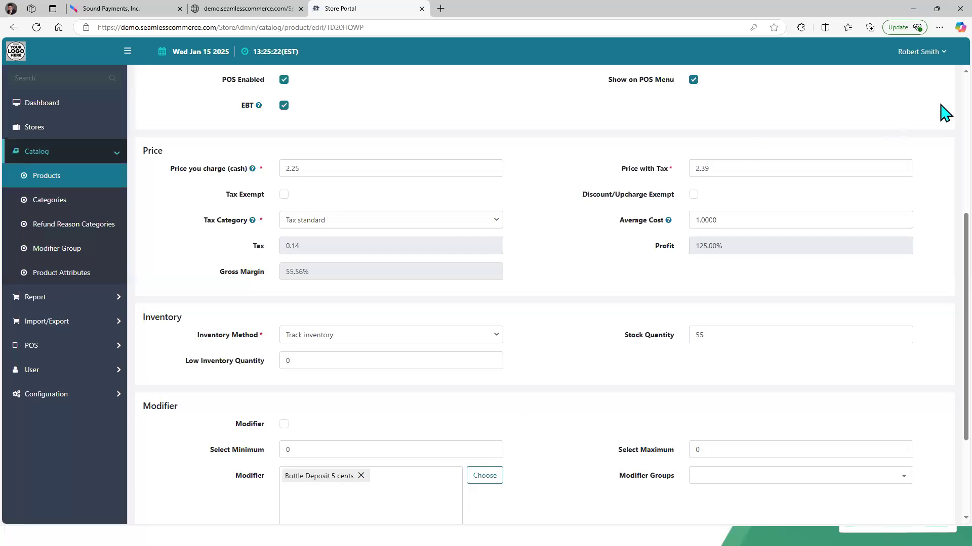
pyautogui.scroll(5, 941, 108)
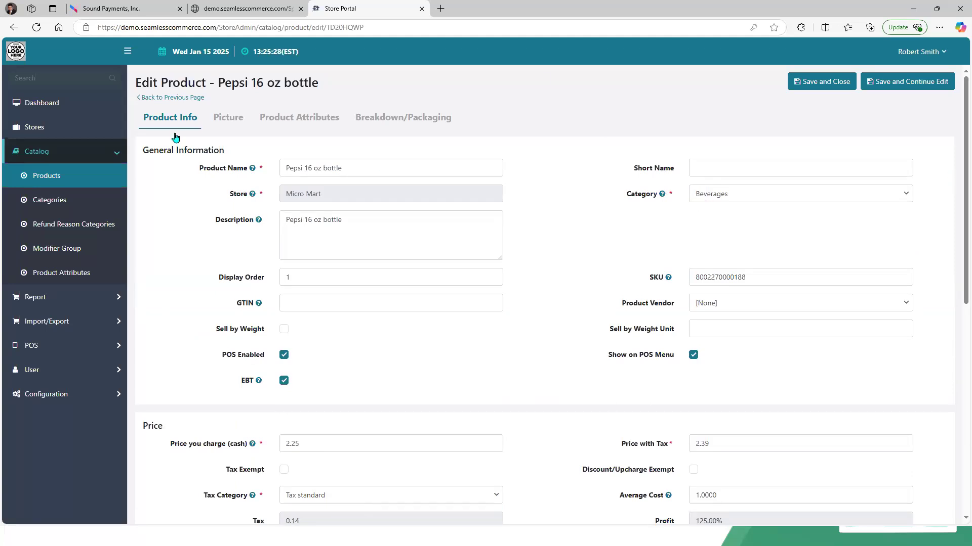
pyautogui.click(169, 100)
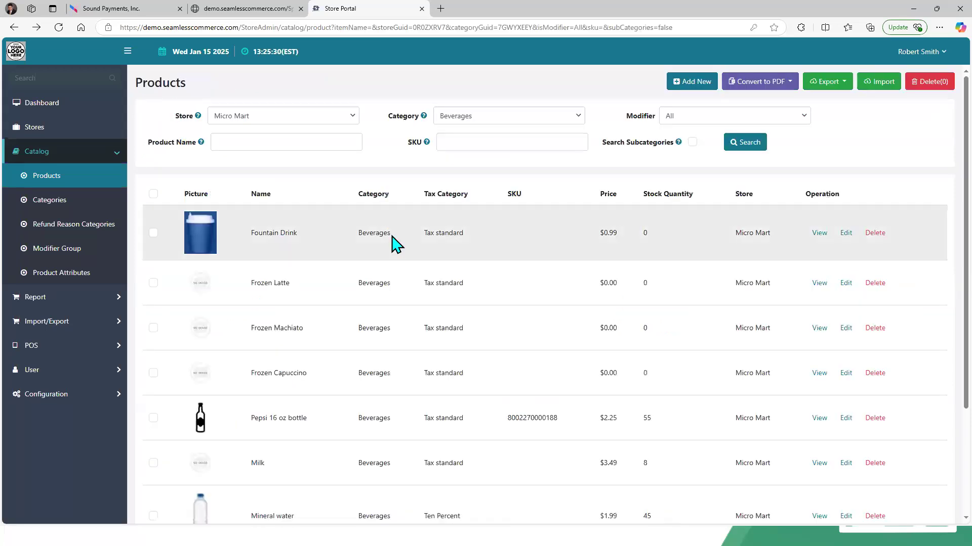
# Step: Filter the products to all categories with only modifiers and open Bottle Deposit 5 cents for editing
pyautogui.click(560, 122)
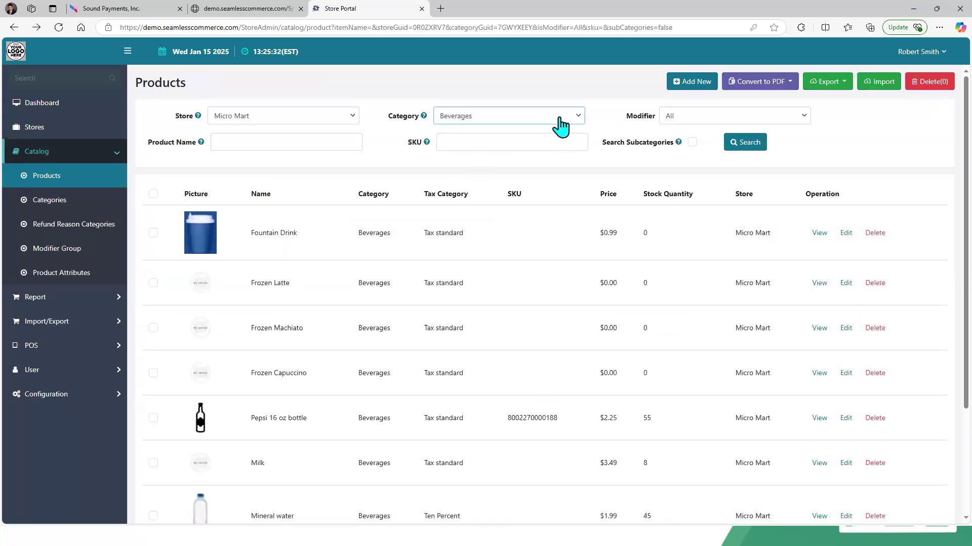
pyautogui.click(506, 136)
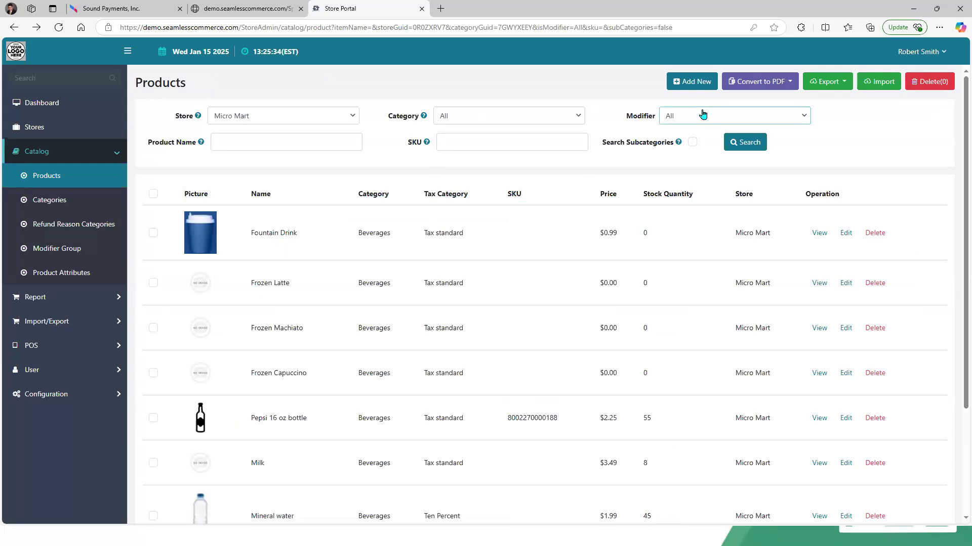
pyautogui.click(703, 116)
pyautogui.click(723, 172)
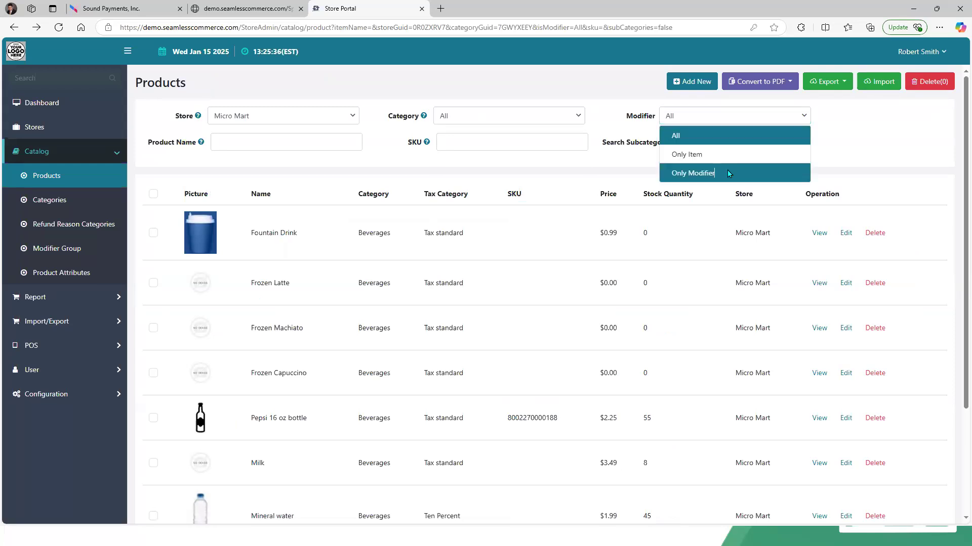
pyautogui.click(740, 147)
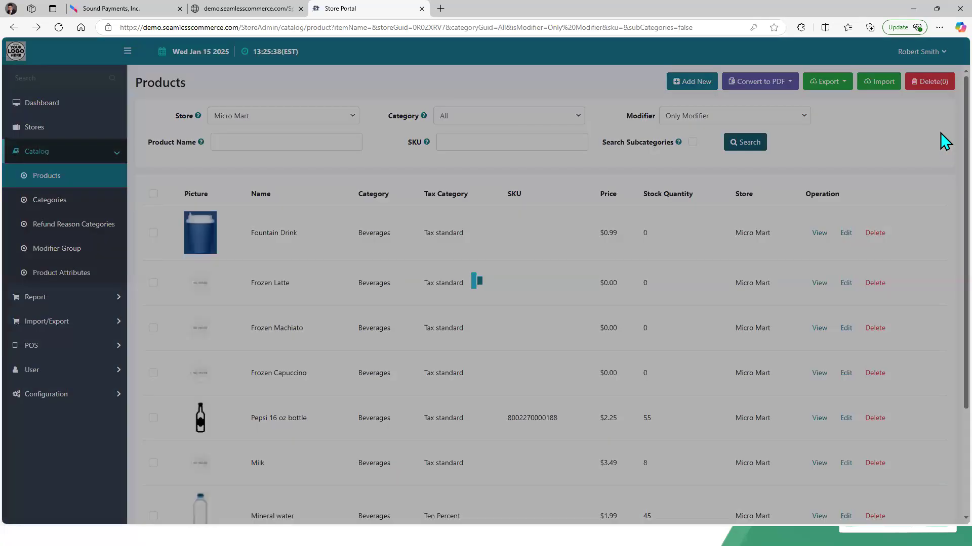
pyautogui.scroll(-5, 943, 291)
pyautogui.scroll(-7, 945, 296)
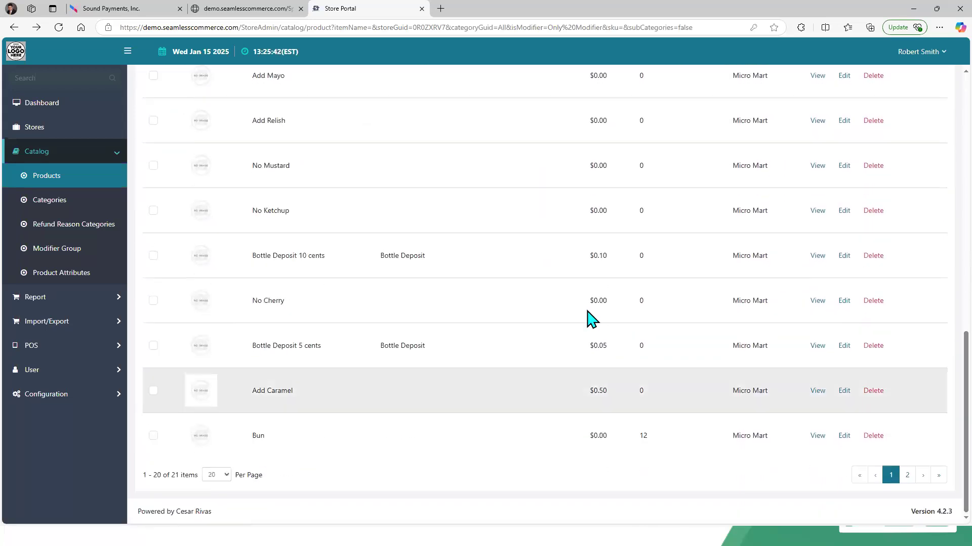
pyautogui.click(844, 346)
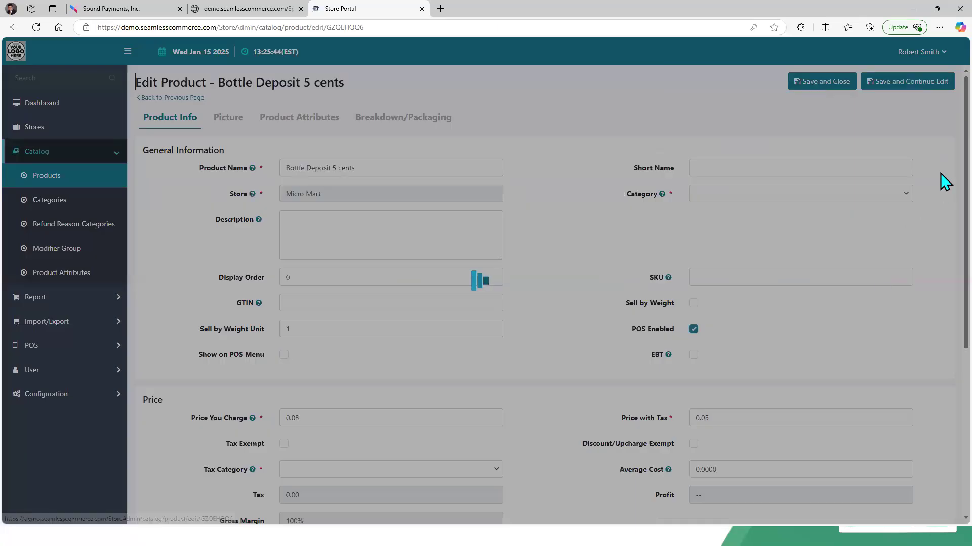
# Step: Review the Bottle Deposit 5 cents product's category, price, tax category and modifier settings
pyautogui.scroll(-4, 944, 233)
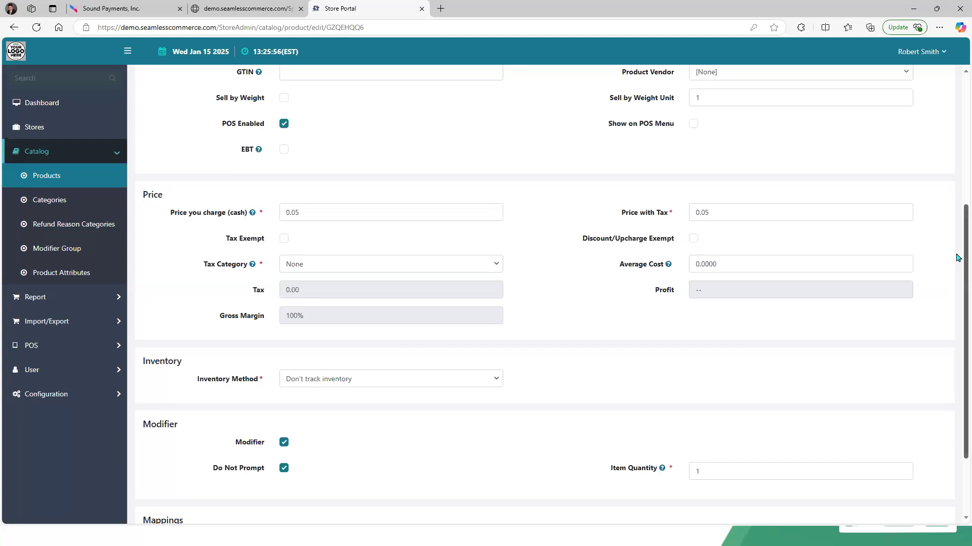
pyautogui.scroll(-2, 948, 240)
pyautogui.scroll(4, 948, 240)
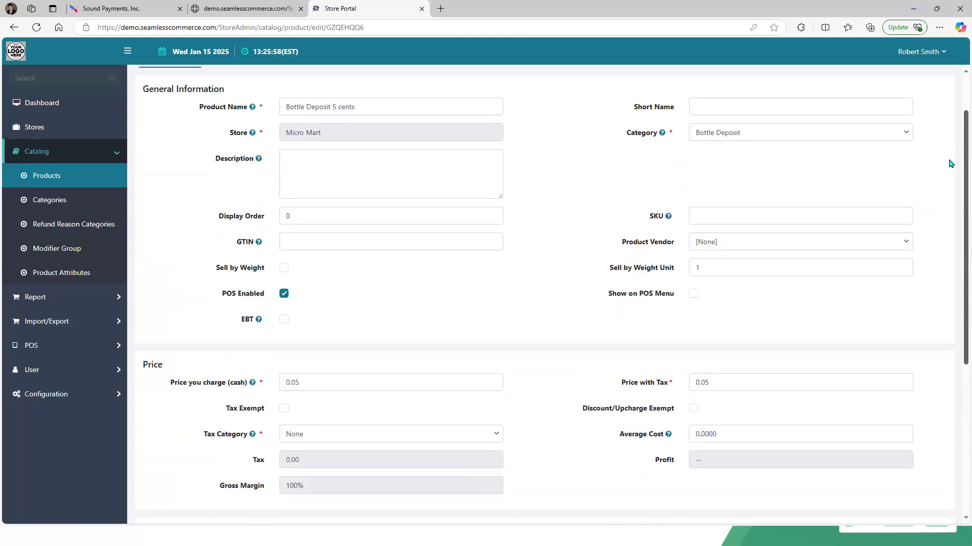
pyautogui.scroll(-1, 949, 163)
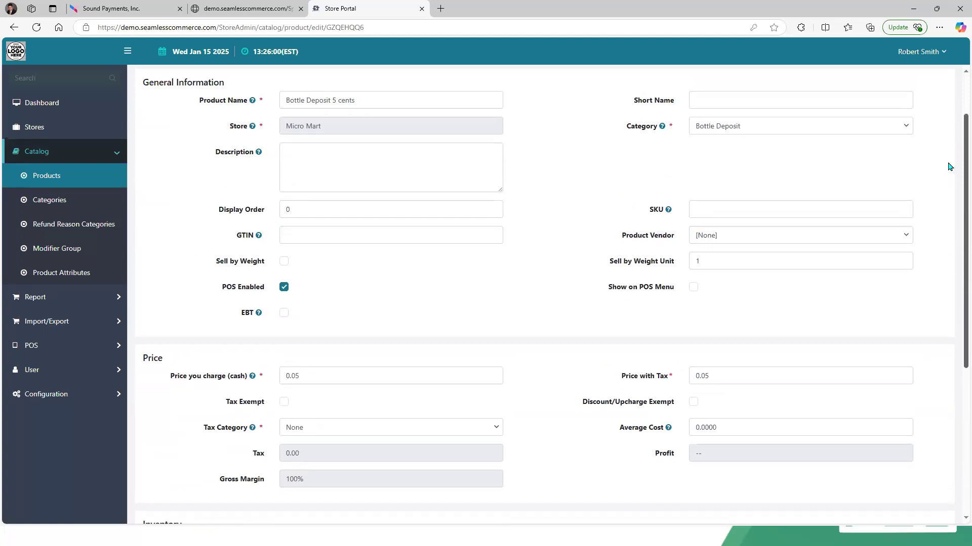
pyautogui.scroll(-3, 945, 192)
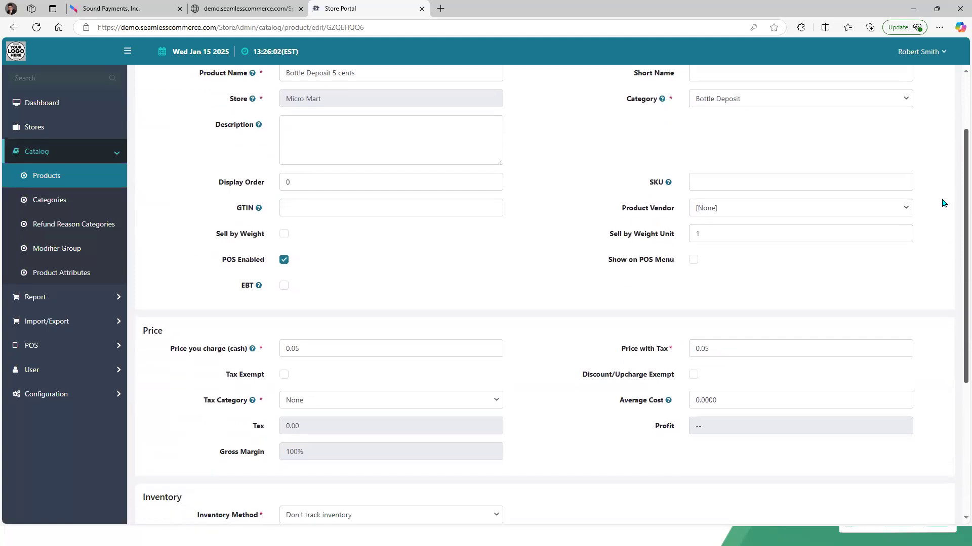
pyautogui.scroll(-2, 939, 288)
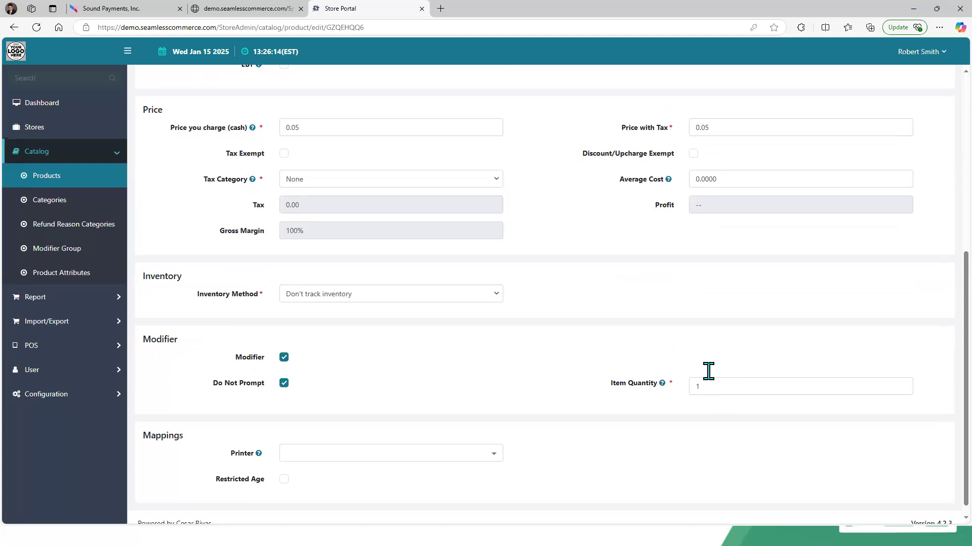
pyautogui.scroll(5, 955, 92)
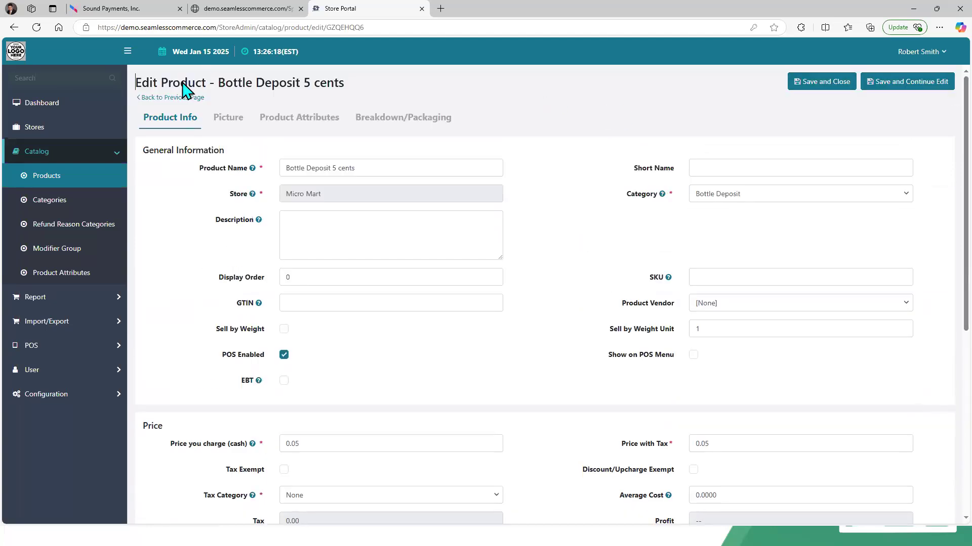
# Step: Switch to the PAX Store tab, set browser zoom to 100% and reconnect AirViewer to the terminal
pyautogui.click(124, 11)
pyautogui.click(701, 330)
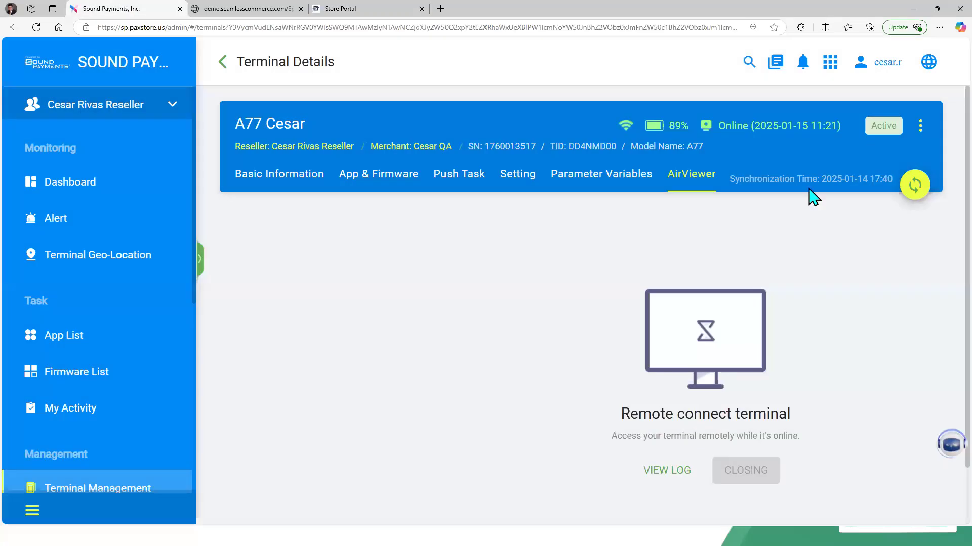
pyautogui.click(939, 28)
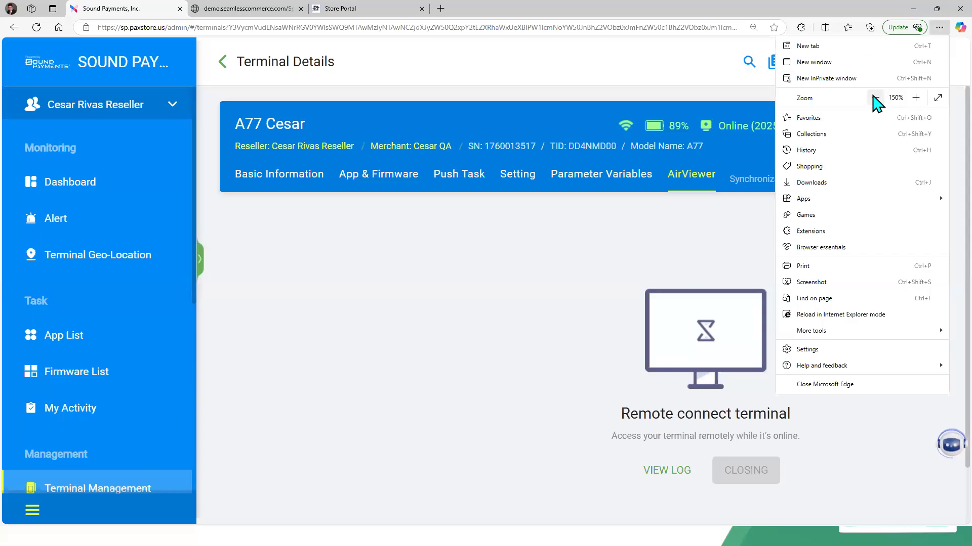
pyautogui.click(876, 97)
pyautogui.click(875, 98)
pyautogui.click(876, 98)
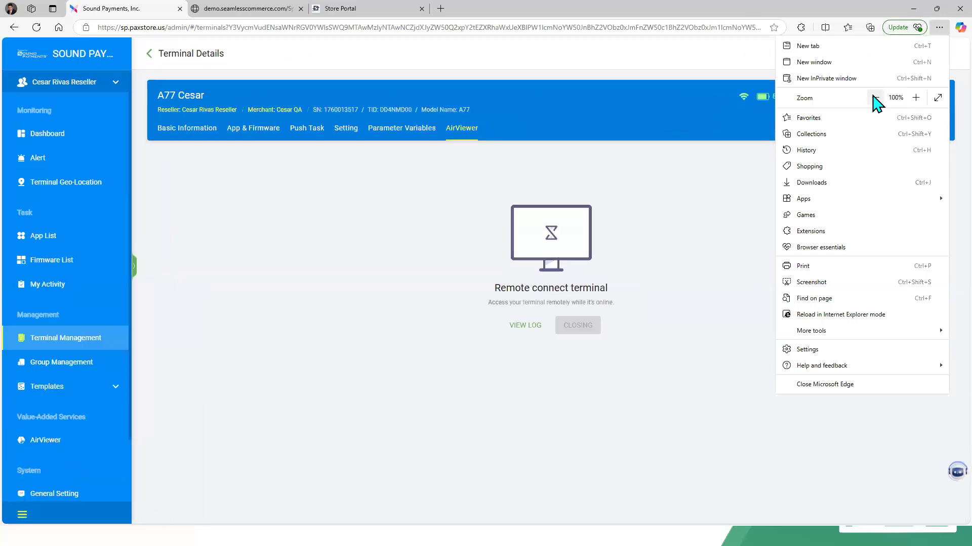
pyautogui.click(415, 133)
pyautogui.click(457, 130)
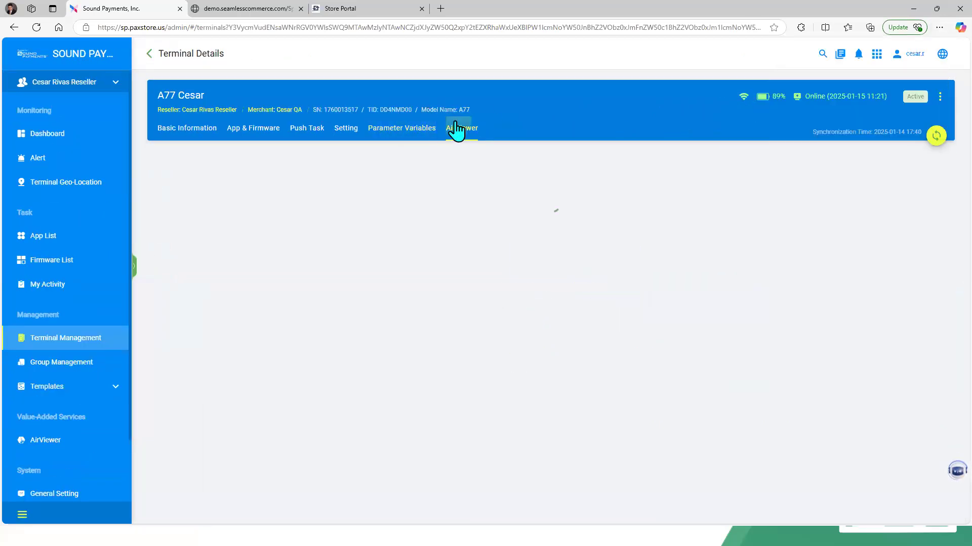
pyautogui.click(591, 330)
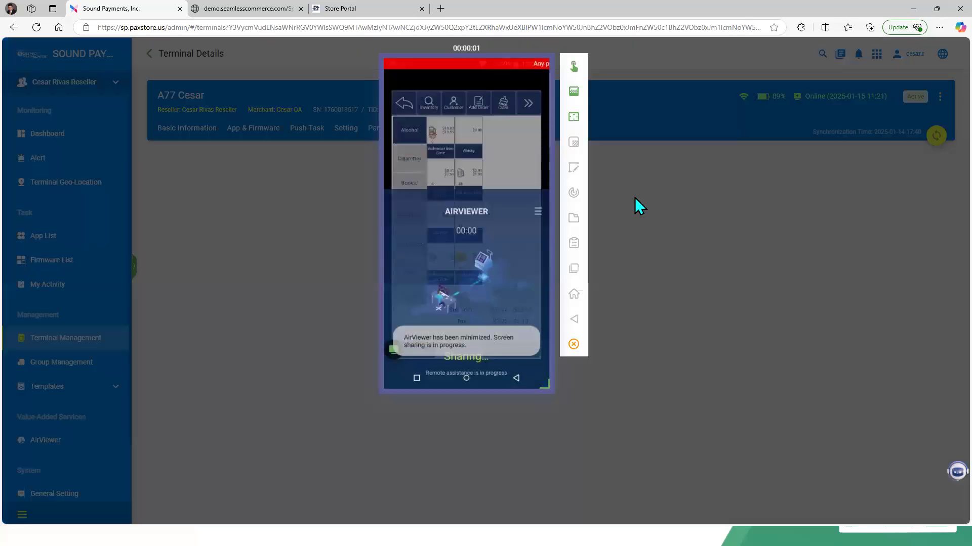
# Step: On the terminal, add Pepsi 16 oz bottle from Beverages to the cart and inspect its Bottle Deposit 5 cents line
pyautogui.click(939, 28)
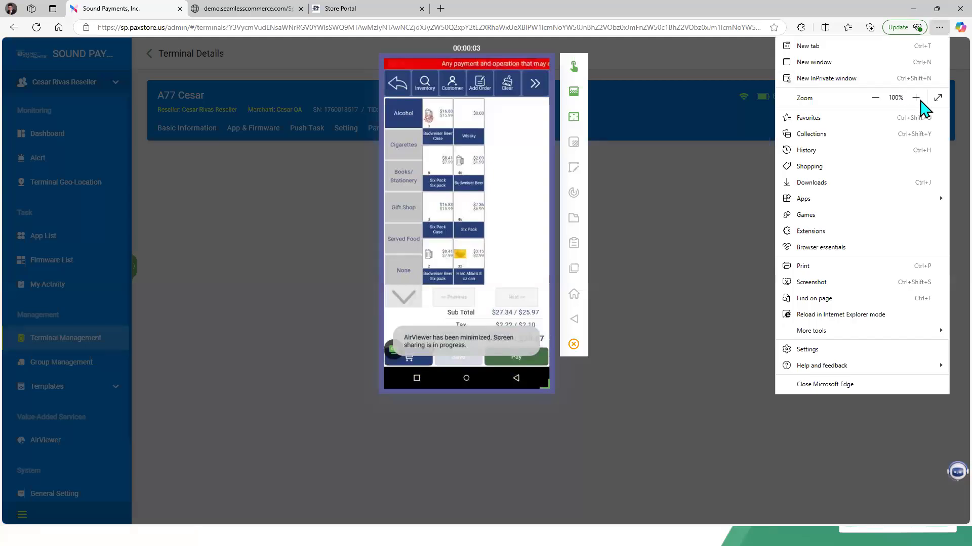
pyautogui.click(916, 97)
pyautogui.click(916, 97)
pyautogui.click(916, 97)
pyautogui.click(722, 267)
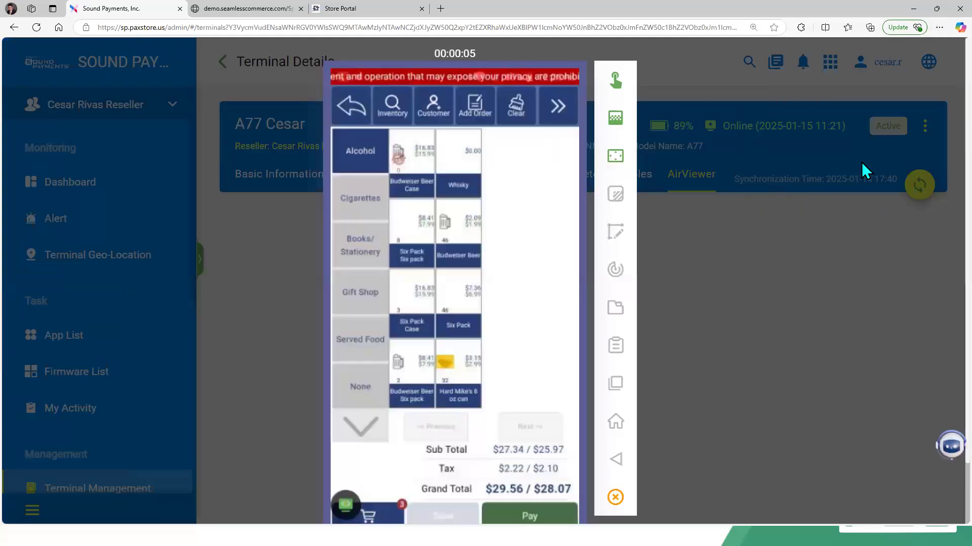
pyautogui.scroll(-1, 940, 145)
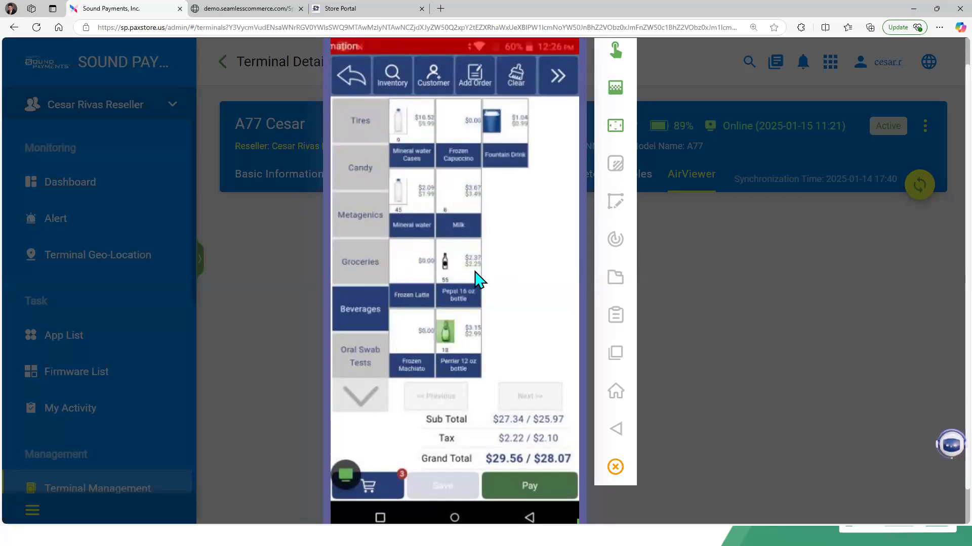
pyautogui.click(478, 280)
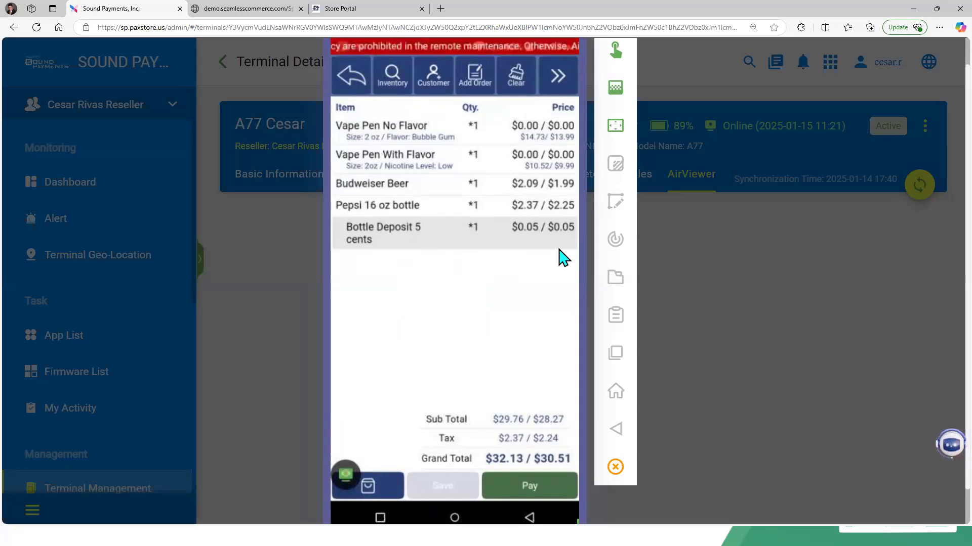
pyautogui.click(419, 249)
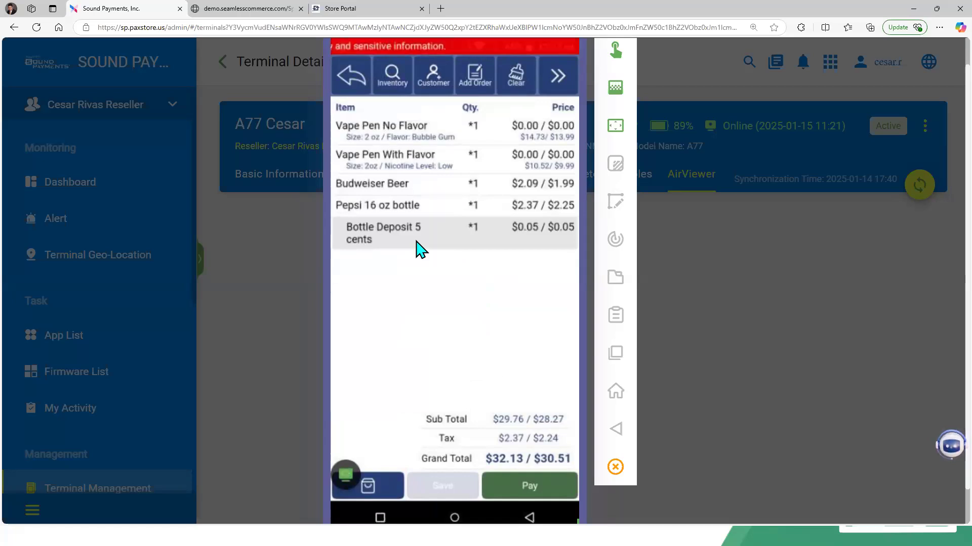
pyautogui.click(419, 249)
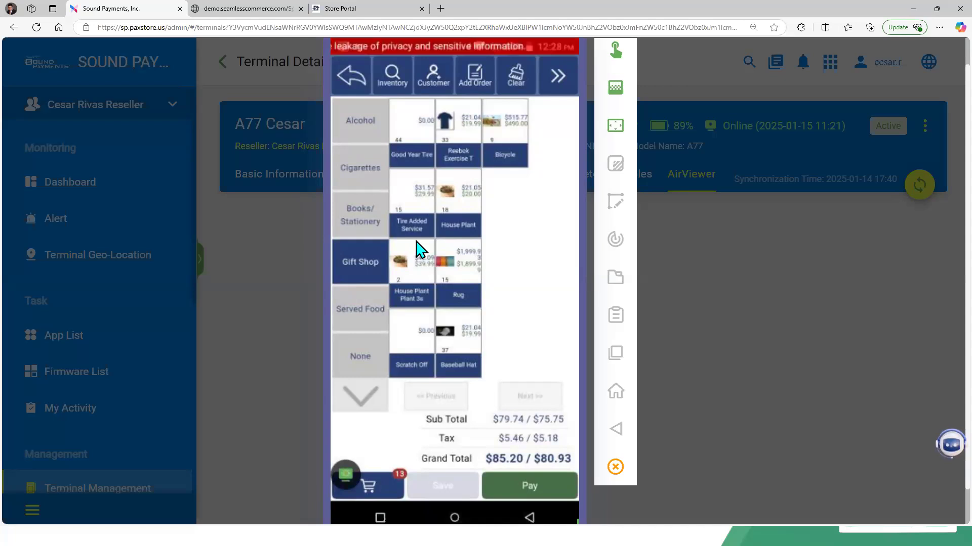
# Step: Return to the Store Portal's Bottle Deposit 5 cents product page
pyautogui.click(354, 28)
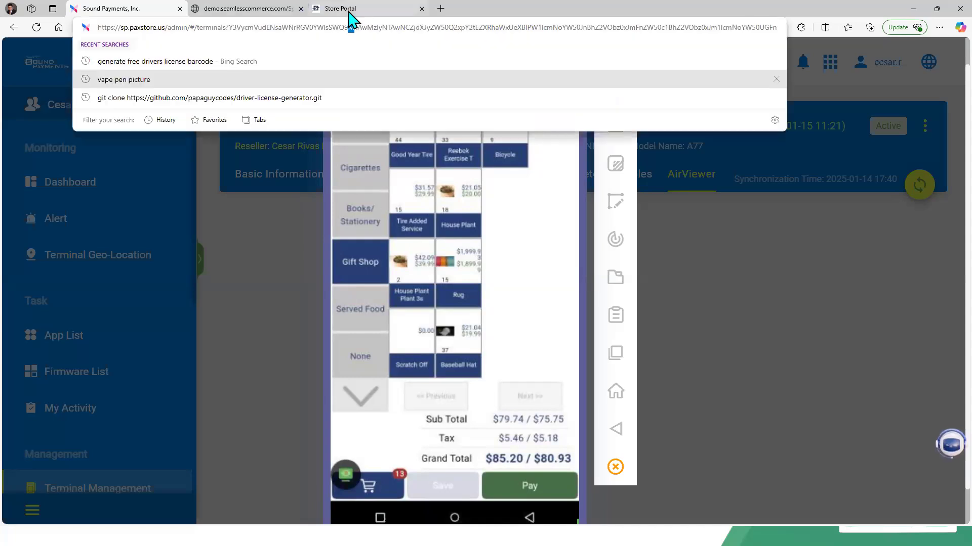
pyautogui.click(349, 11)
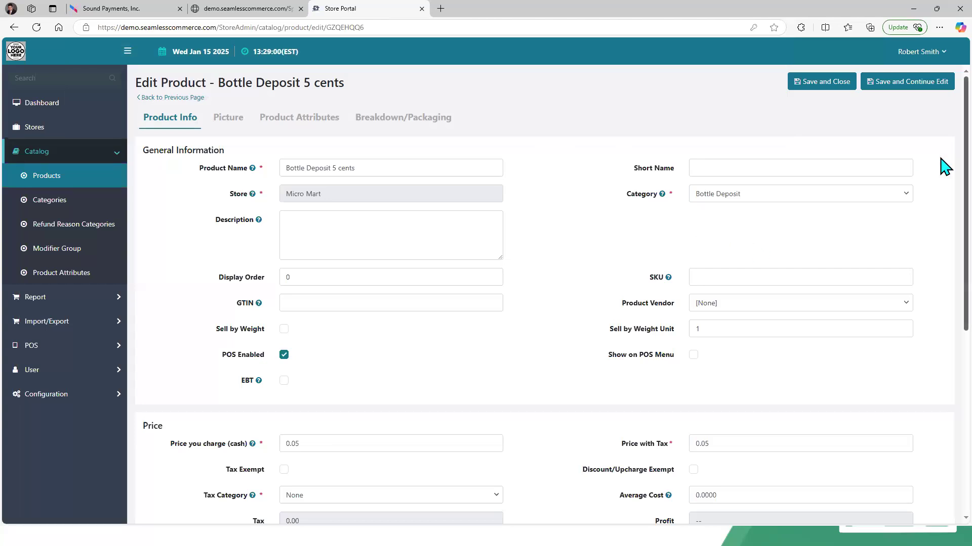
pyautogui.scroll(-1, 945, 188)
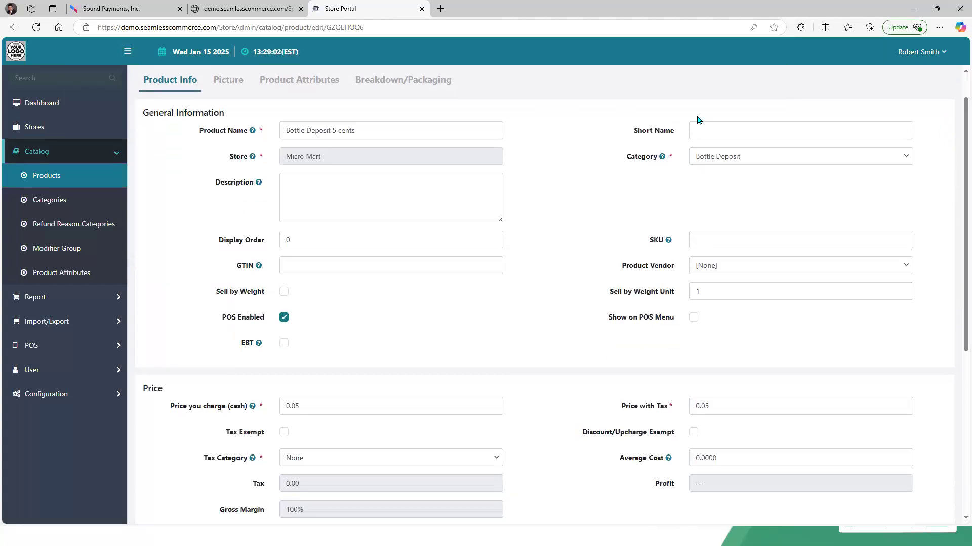
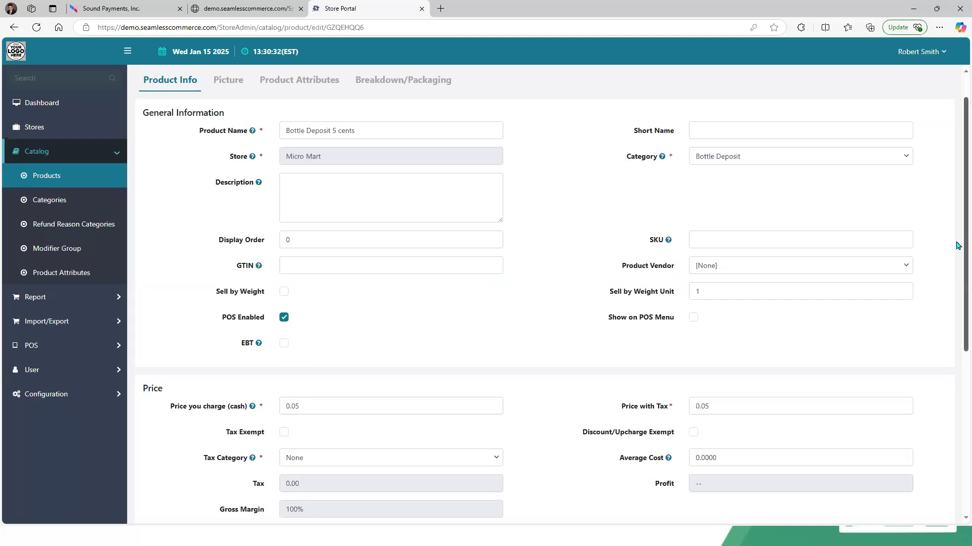
# Step: Go back to the products list, show all products instead of only modifiers, and open Vape Pen With Flavor for editing
pyautogui.scroll(-1, 958, 306)
pyautogui.scroll(-3, 958, 306)
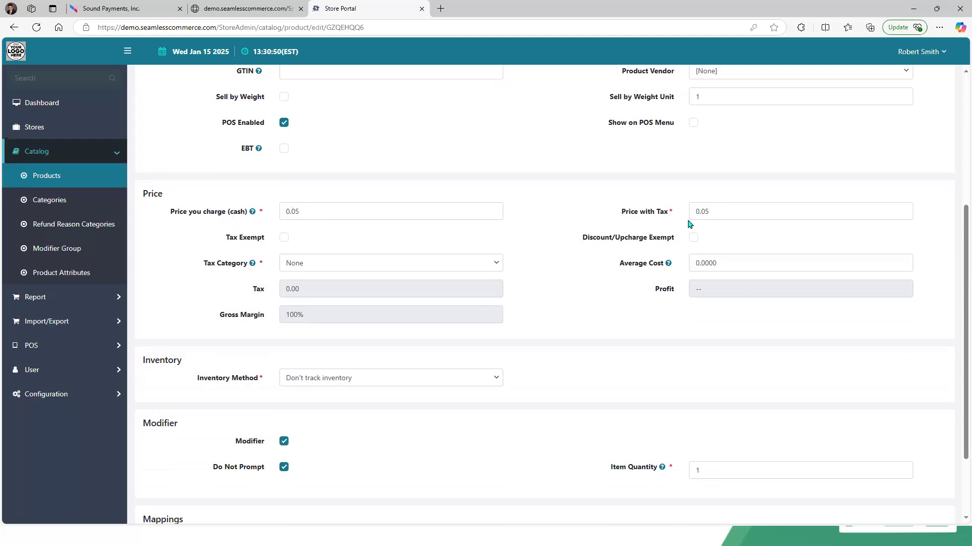
pyautogui.scroll(5, 958, 108)
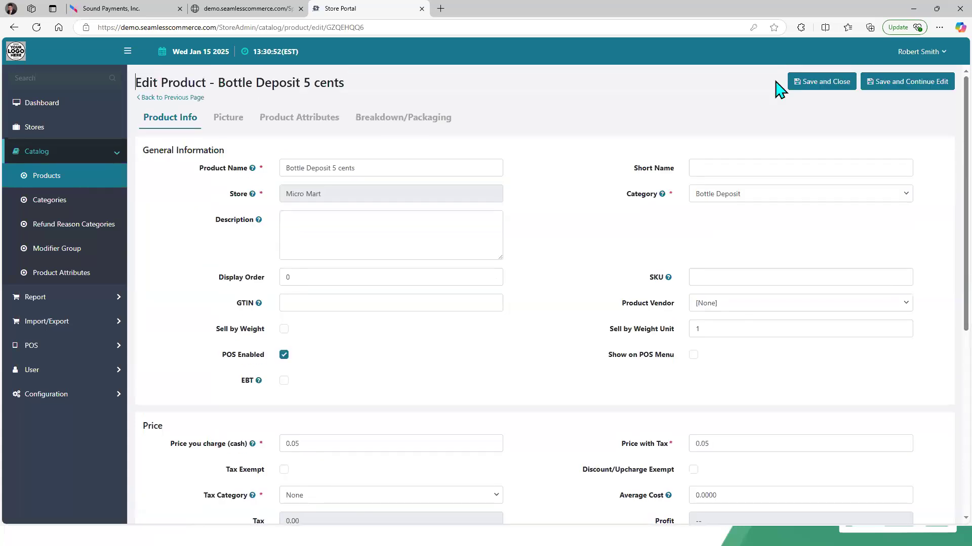
pyautogui.click(181, 97)
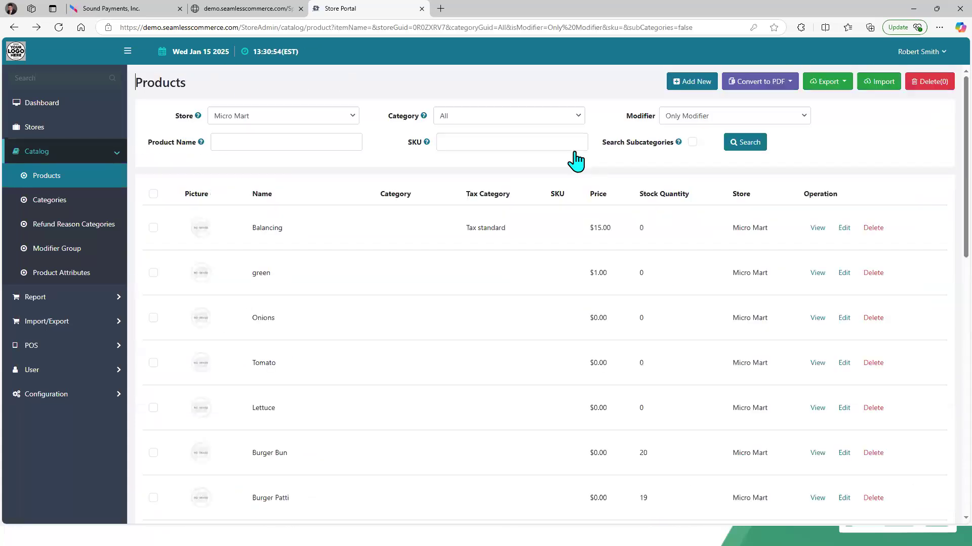
pyautogui.click(688, 116)
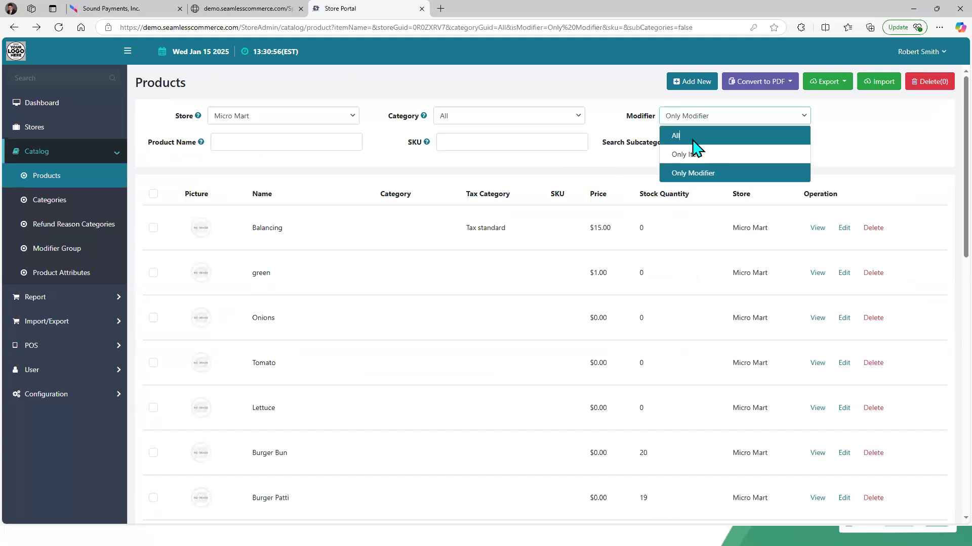
pyautogui.click(694, 136)
pyautogui.click(739, 143)
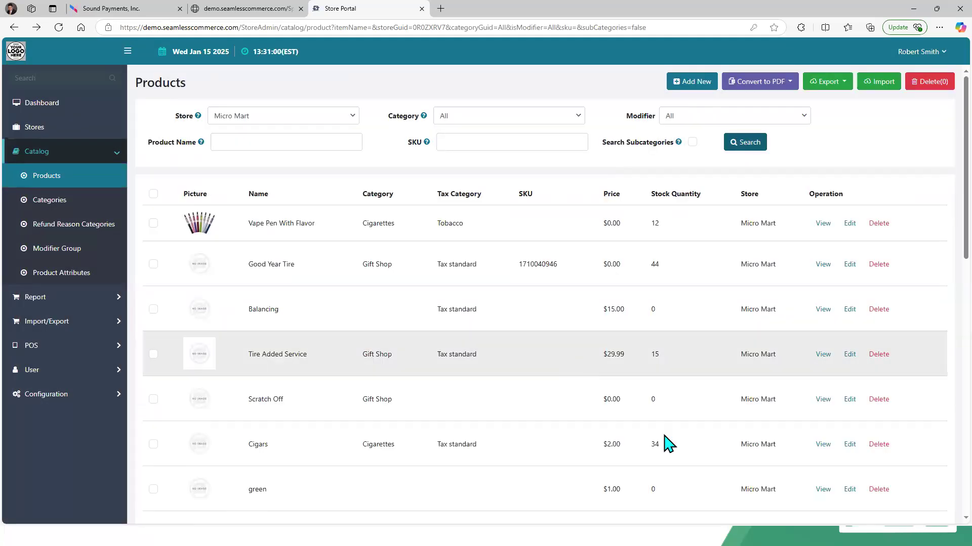
pyautogui.click(848, 223)
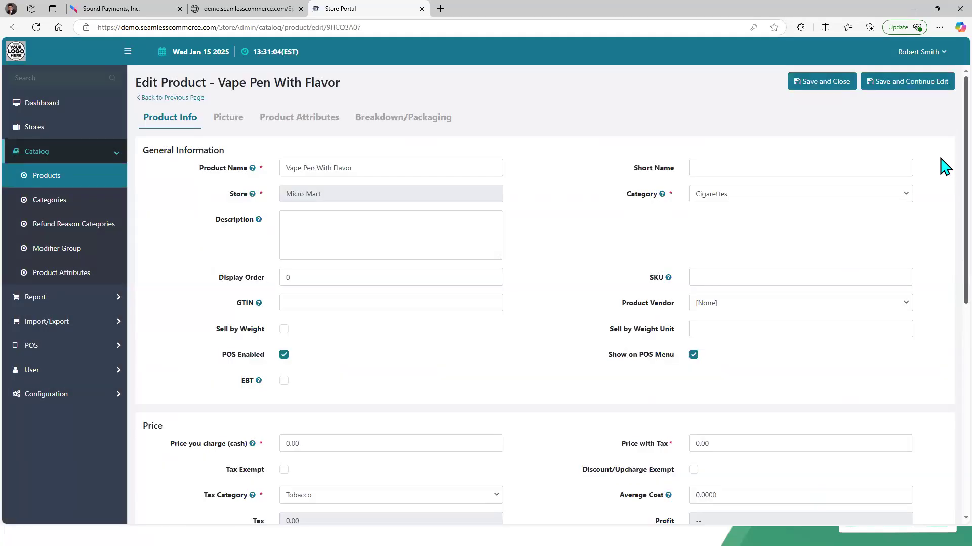
pyautogui.scroll(-3, 942, 230)
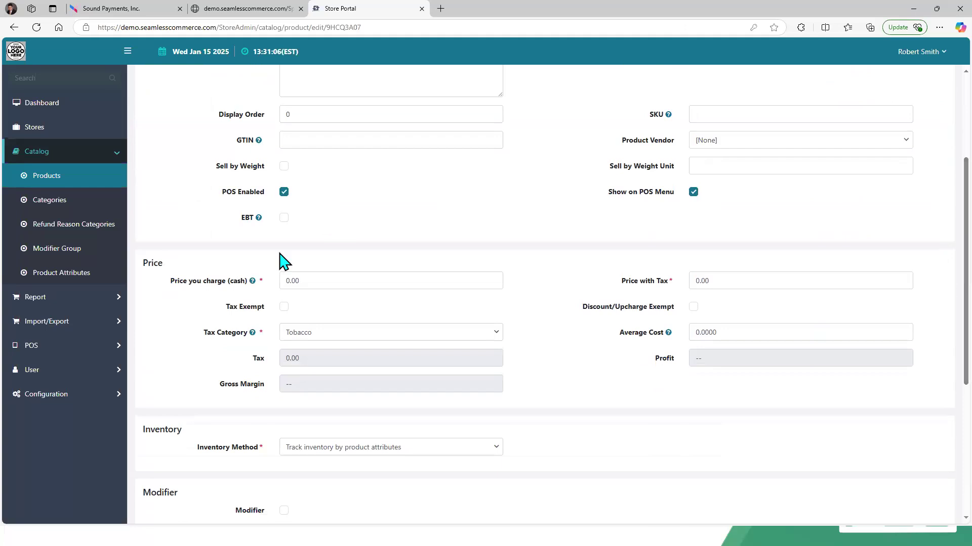
# Step: Set the Vape Pen's cash price to 9.99
pyautogui.click(314, 284)
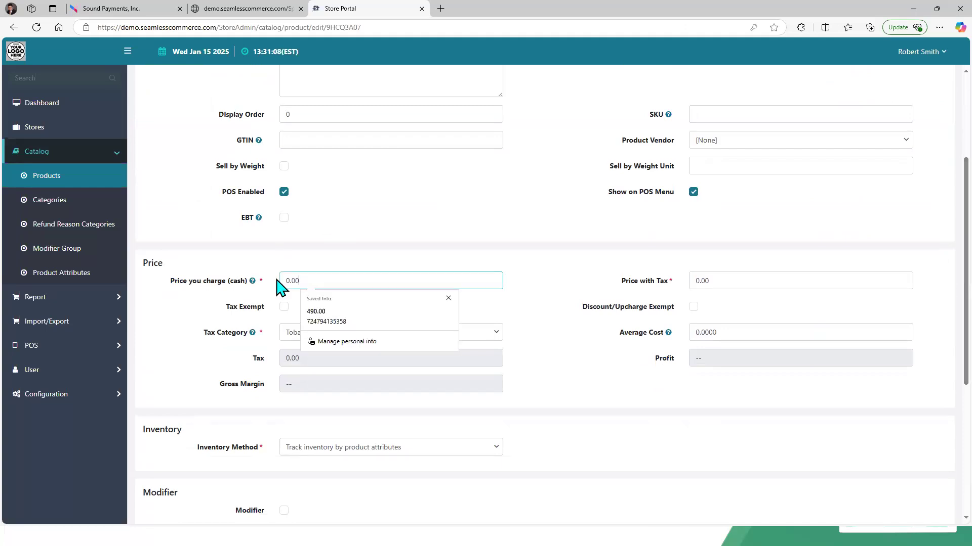
pyautogui.write('9.99')
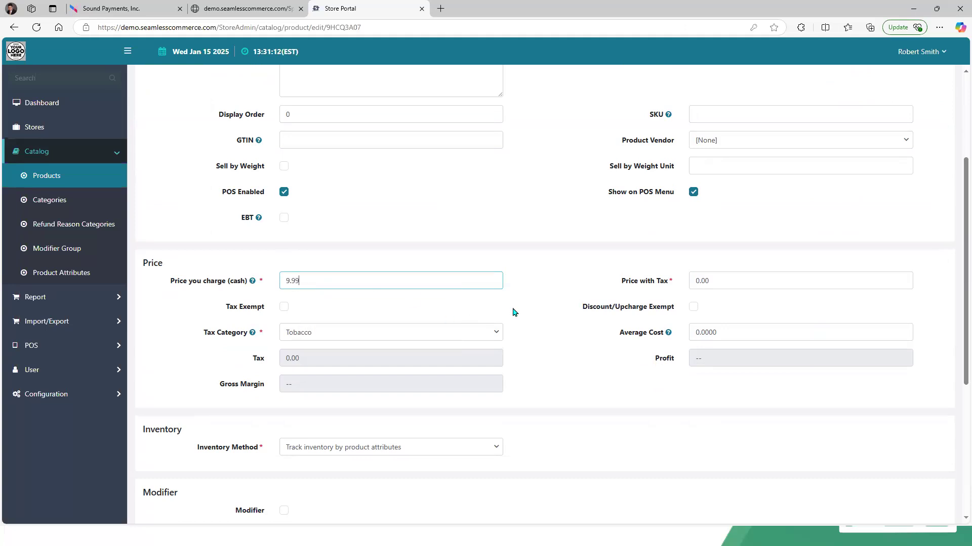
pyautogui.press('Tab')
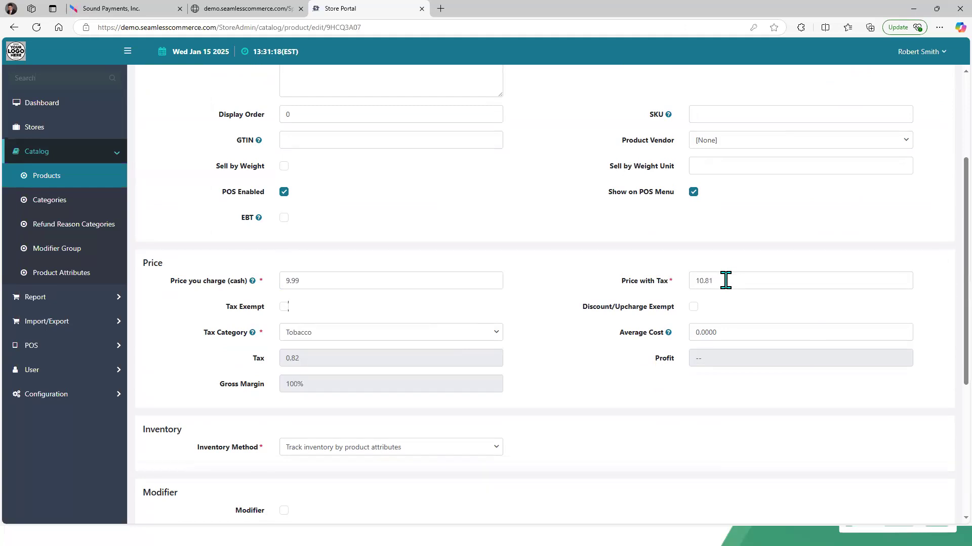
# Step: Set the Price with Tax to 10.00
pyautogui.moveTo(722, 280); pyautogui.dragTo(676, 287)
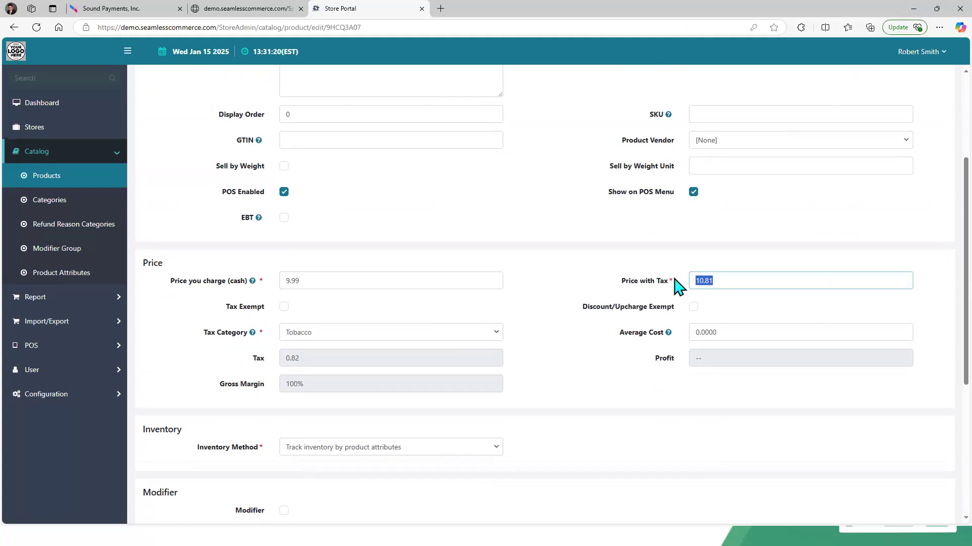
pyautogui.write('10.00')
pyautogui.click(603, 282)
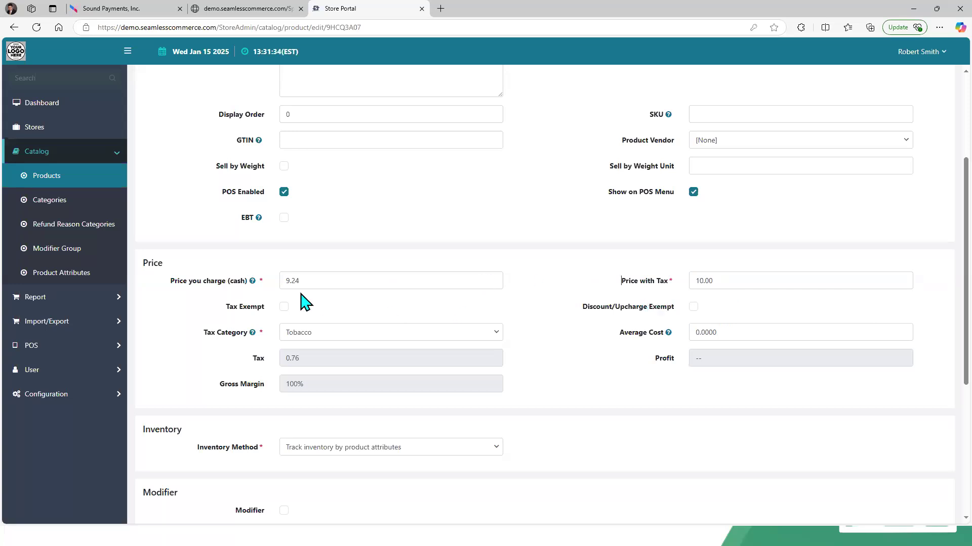
# Step: Toggle Tax Exempt on and off again
pyautogui.click(282, 311)
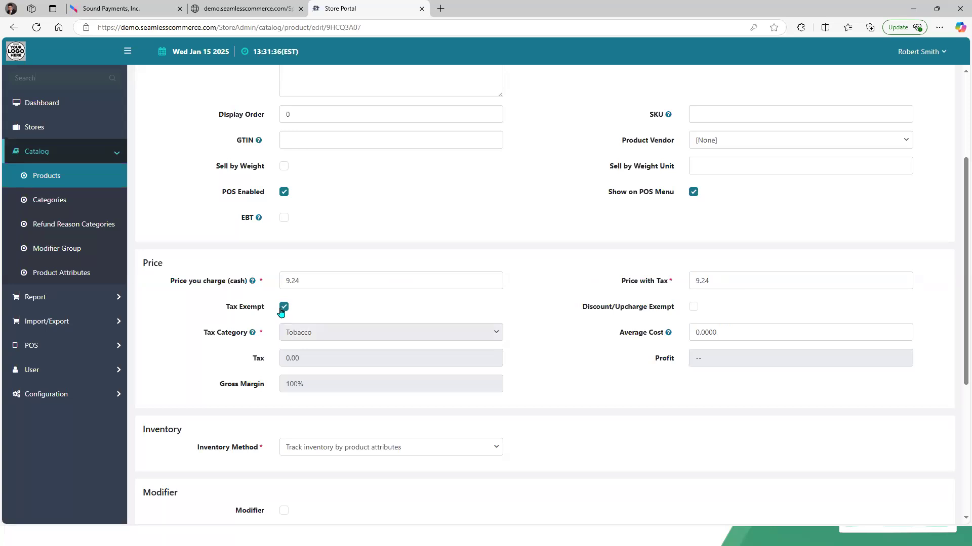
pyautogui.click(282, 308)
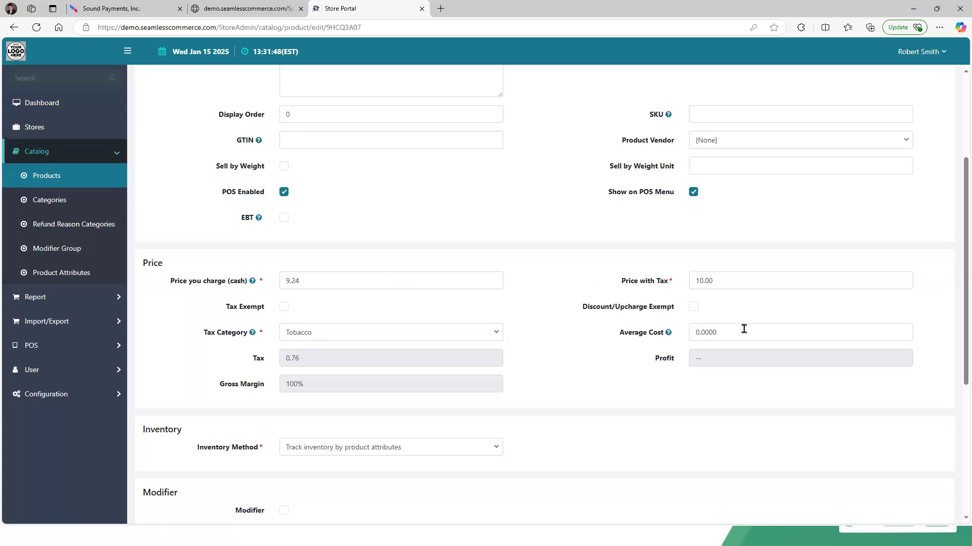
# Step: Reset the cash price to 0.00
pyautogui.click(240, 284)
pyautogui.write('0.00')
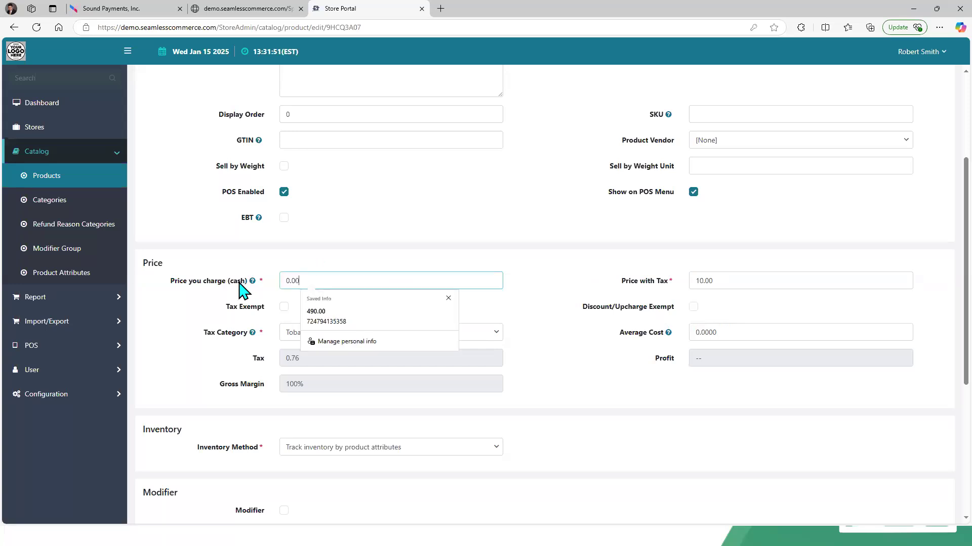
pyautogui.click(627, 324)
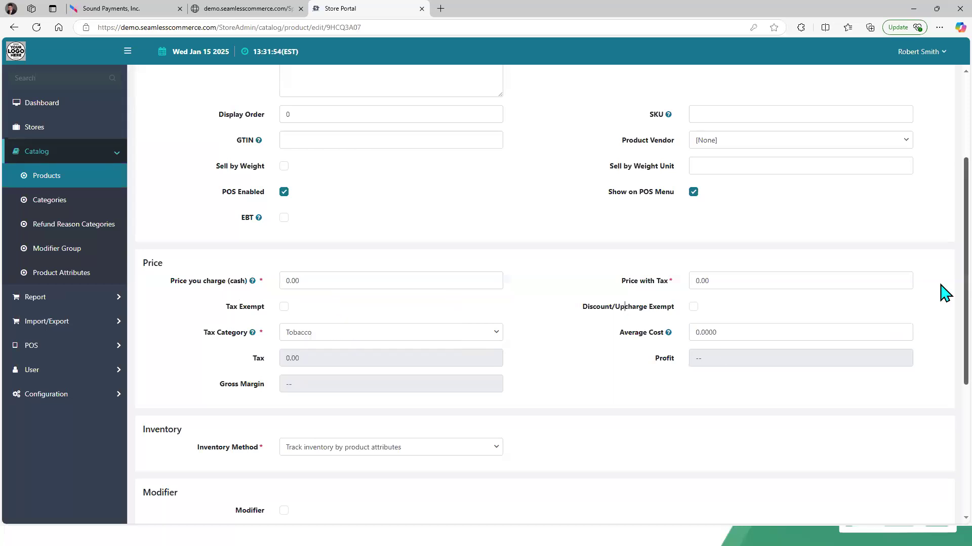
# Step: Switch the Inventory Method to Track inventory and back to Track inventory by product attributes
pyautogui.scroll(-3, 945, 377)
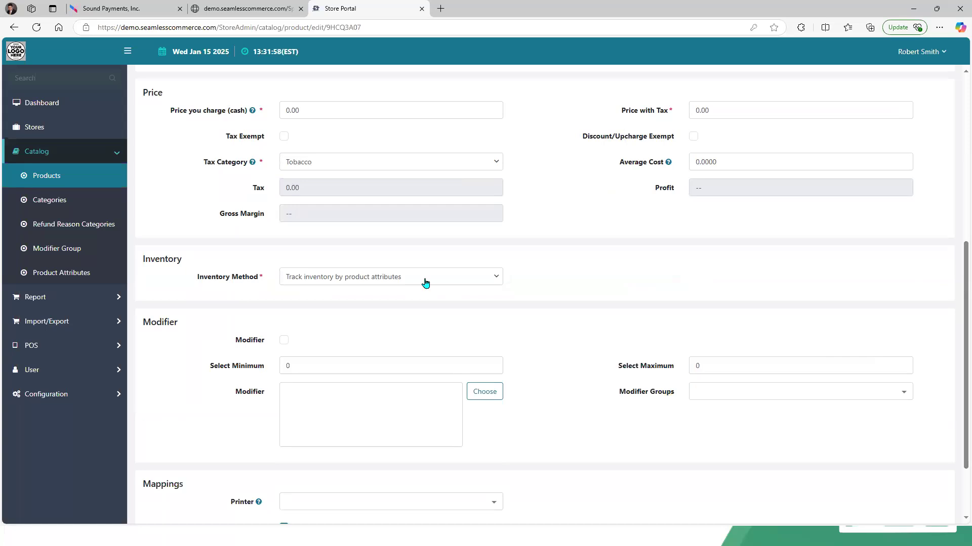
pyautogui.click(425, 283)
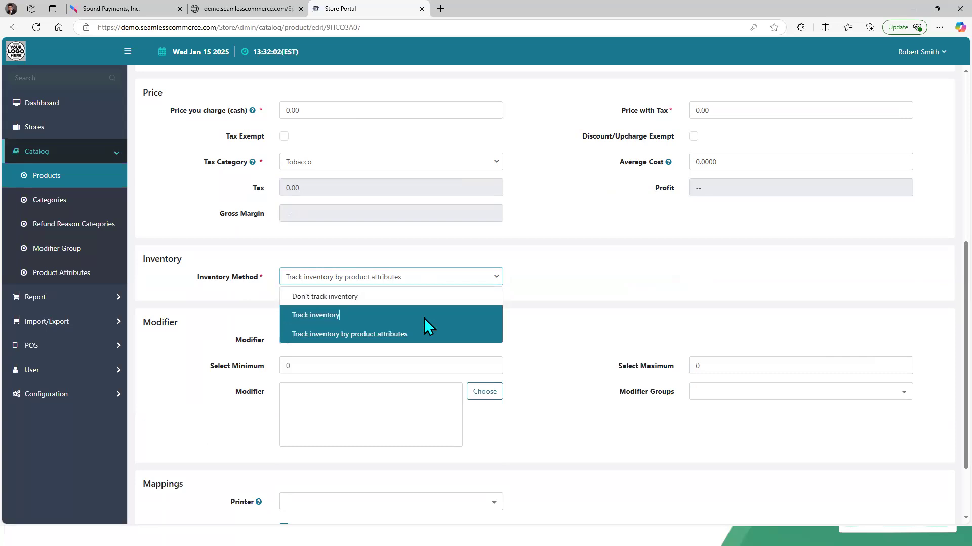
pyautogui.click(424, 317)
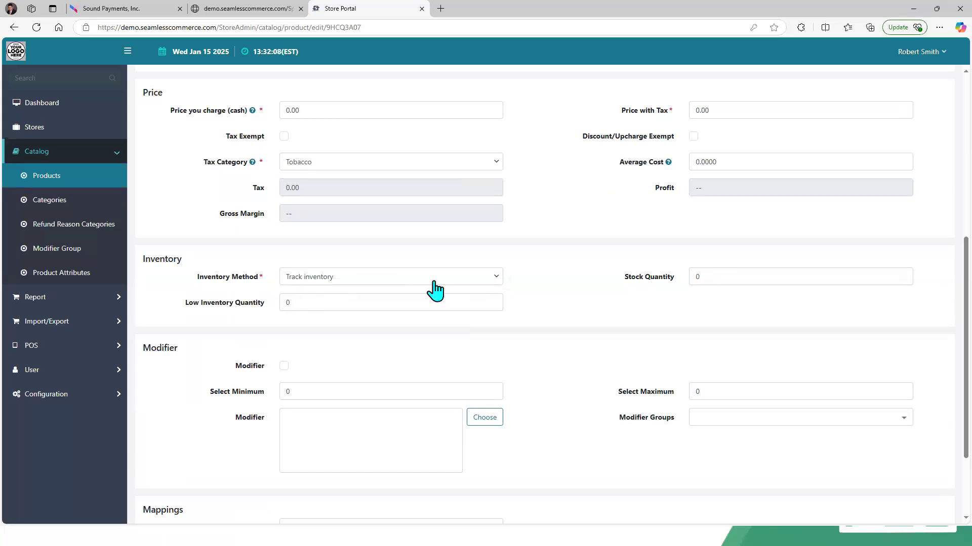
pyautogui.click(497, 279)
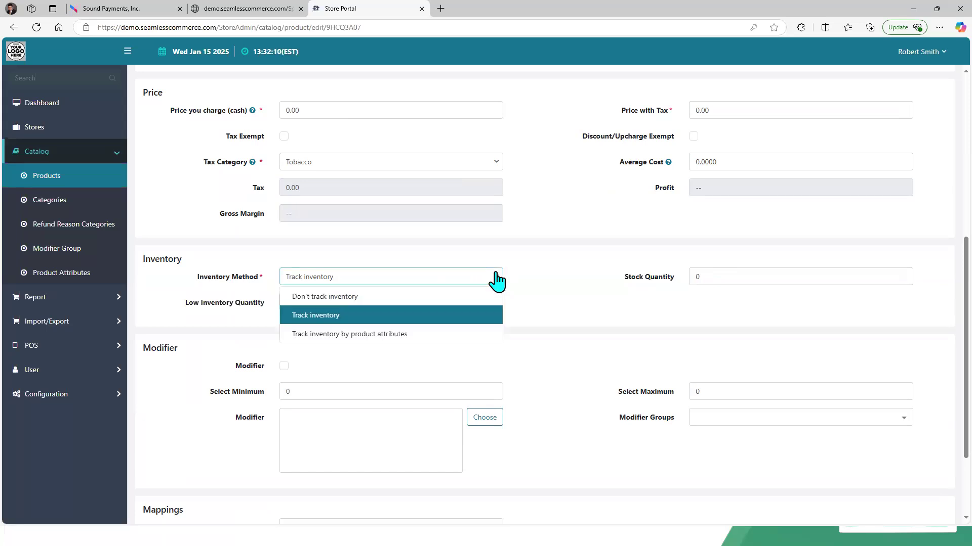
pyautogui.click(464, 335)
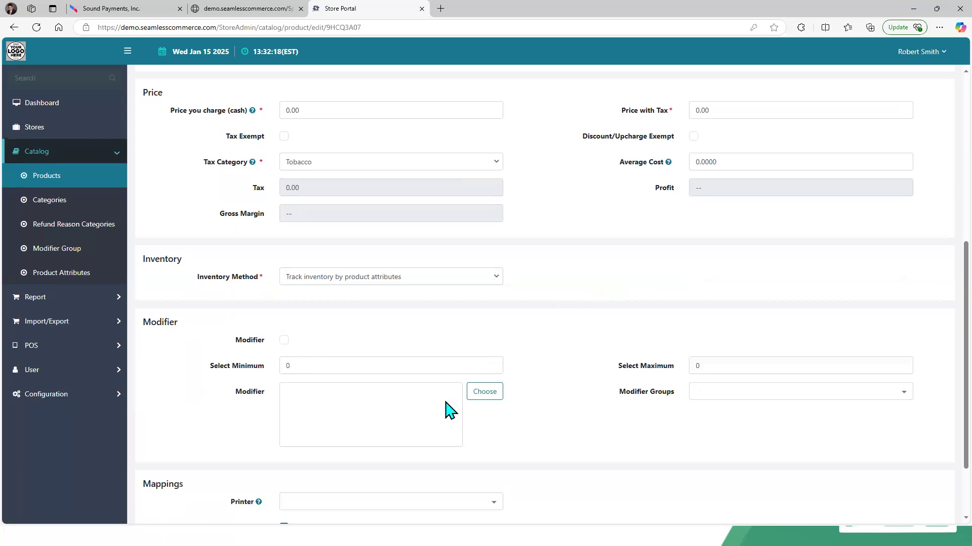
# Step: Browse the available modifier products and modifier groups for the product without adding any
pyautogui.click(483, 393)
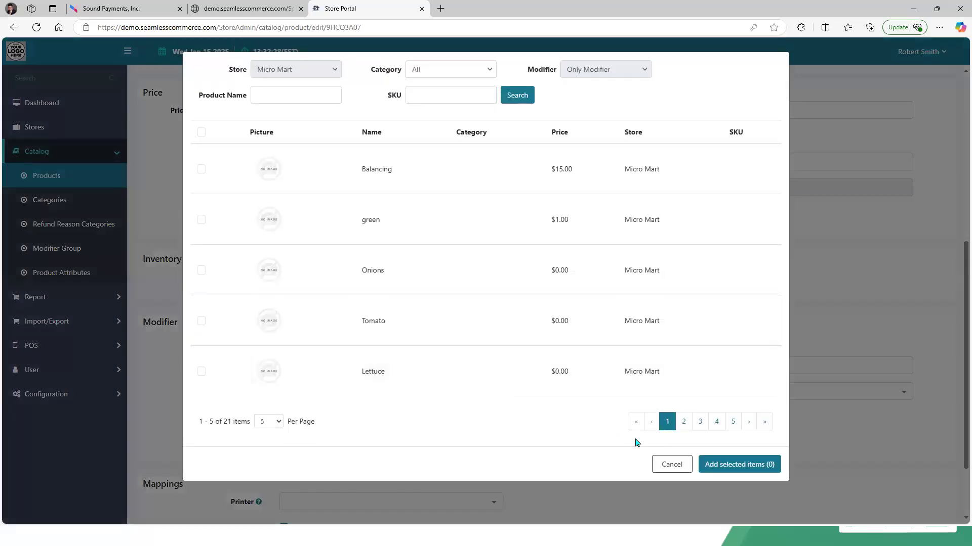
pyautogui.click(673, 467)
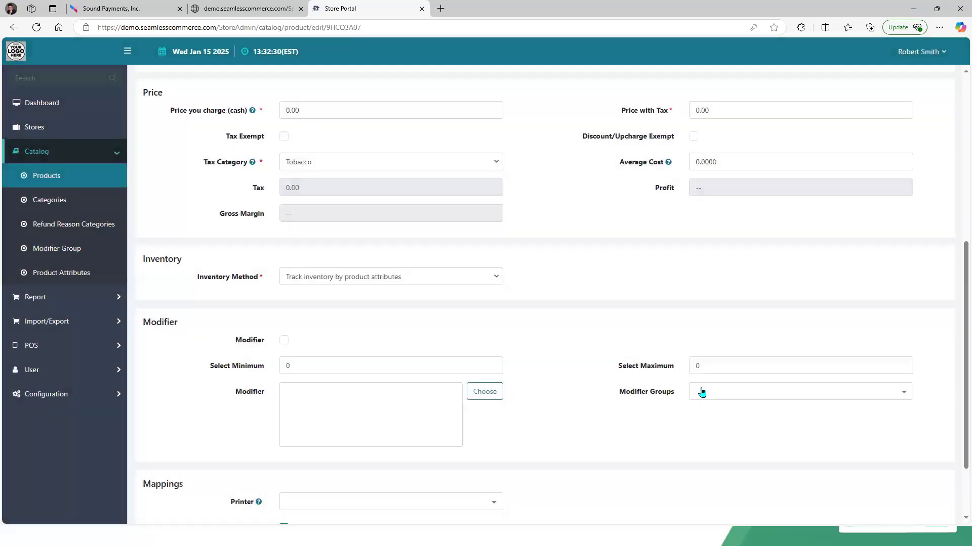
pyautogui.click(702, 393)
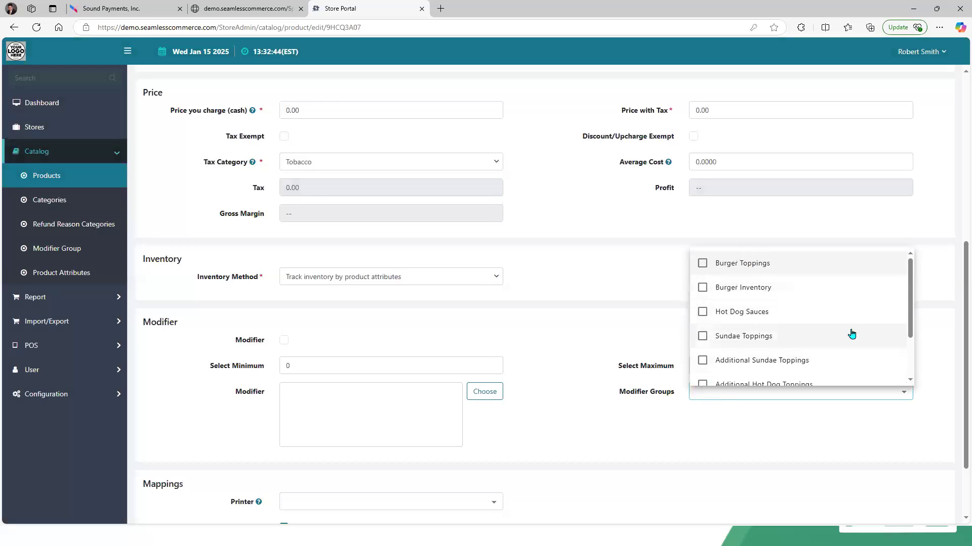
pyautogui.moveTo(913, 310); pyautogui.dragTo(912, 354)
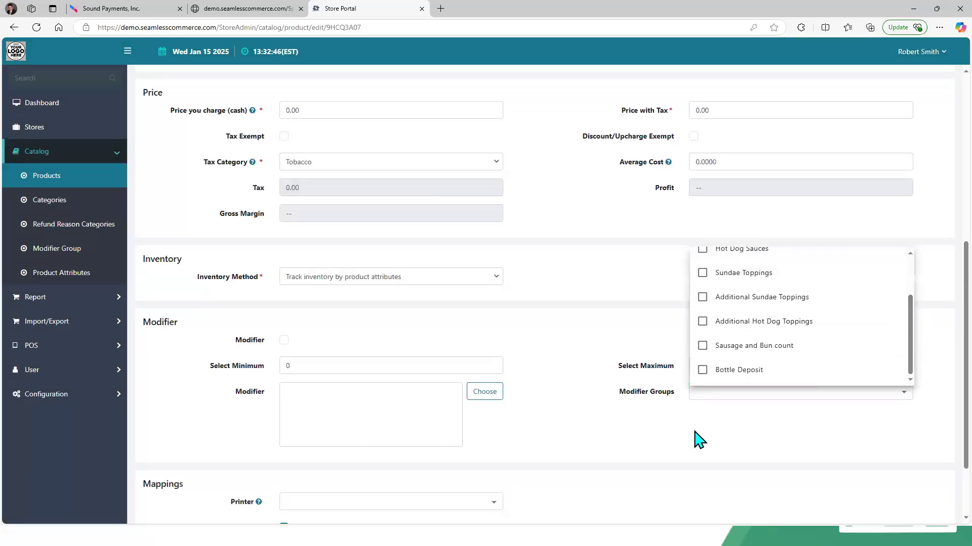
pyautogui.click(911, 265)
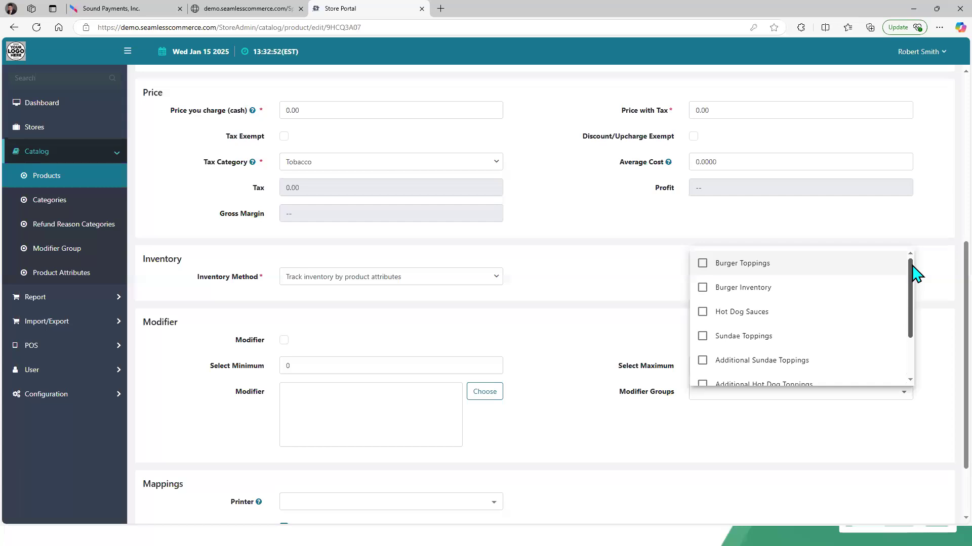
pyautogui.click(803, 422)
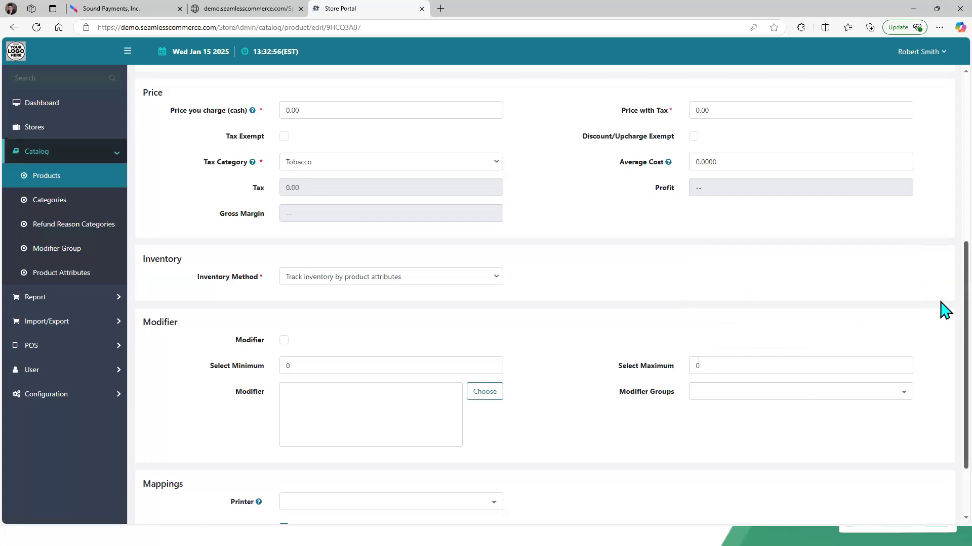
# Step: Examine the Mappings section's printer options and customer age restriction setting
pyautogui.scroll(-2, 944, 309)
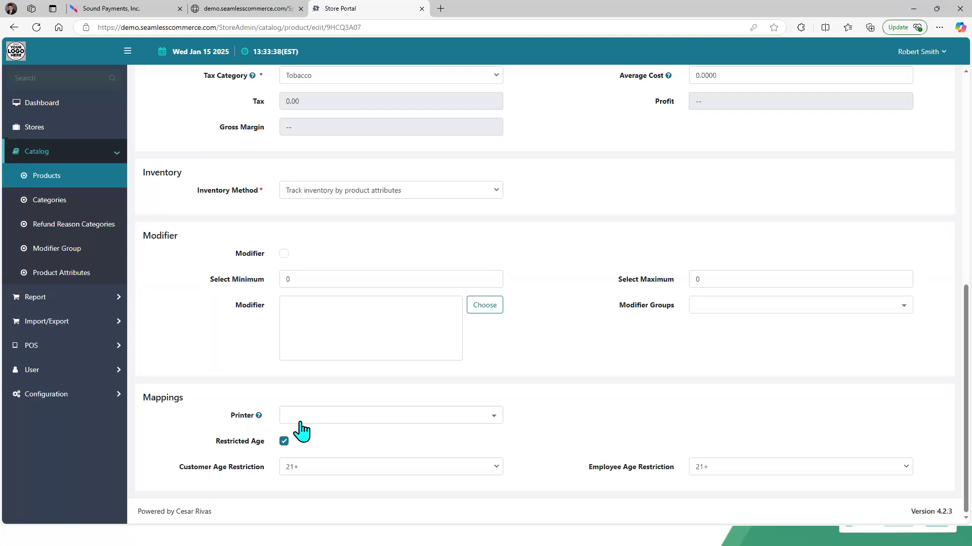
pyautogui.click(302, 418)
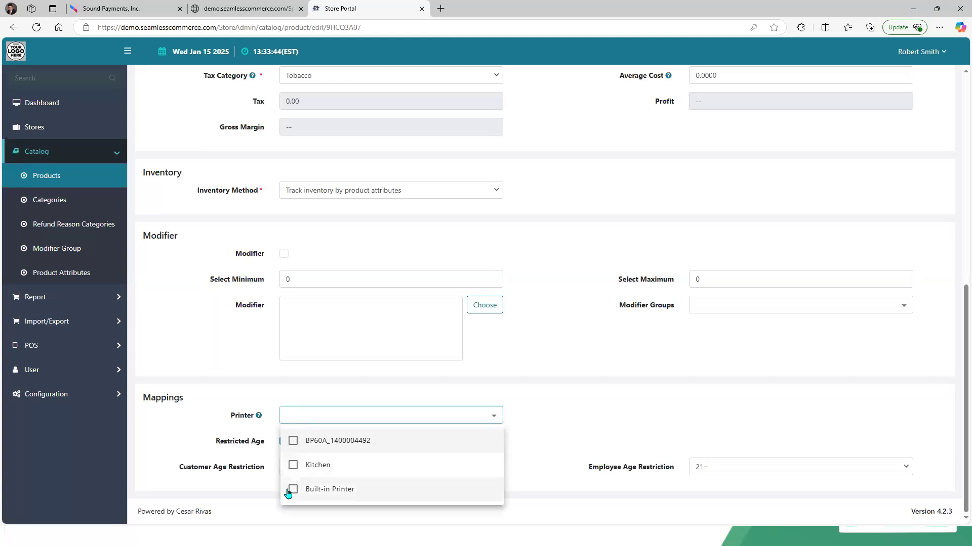
pyautogui.click(200, 440)
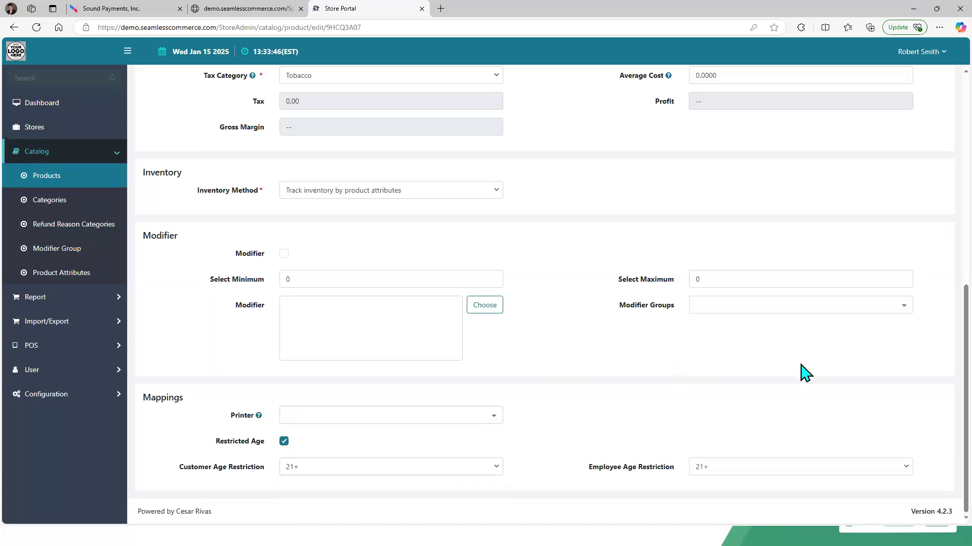
pyautogui.scroll(8, 944, 361)
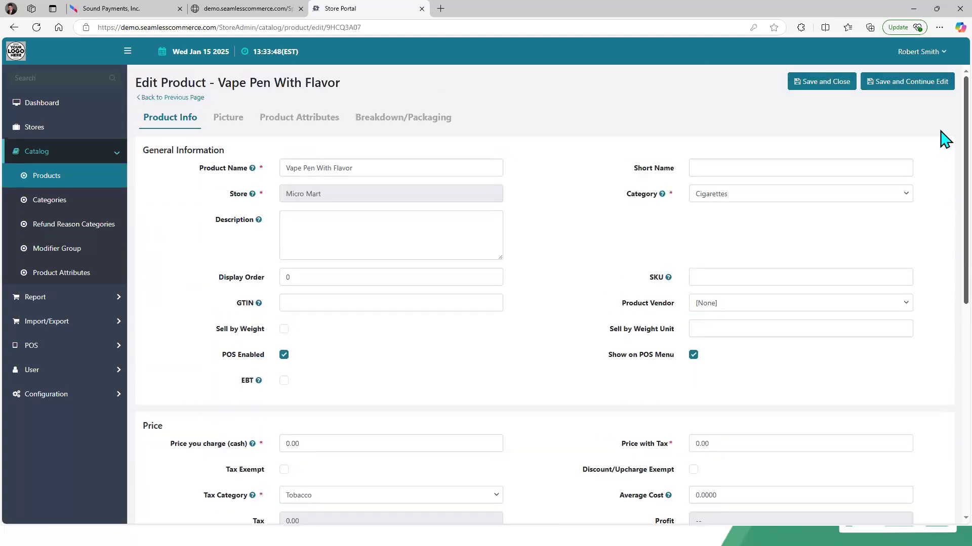
pyautogui.scroll(-8, 944, 431)
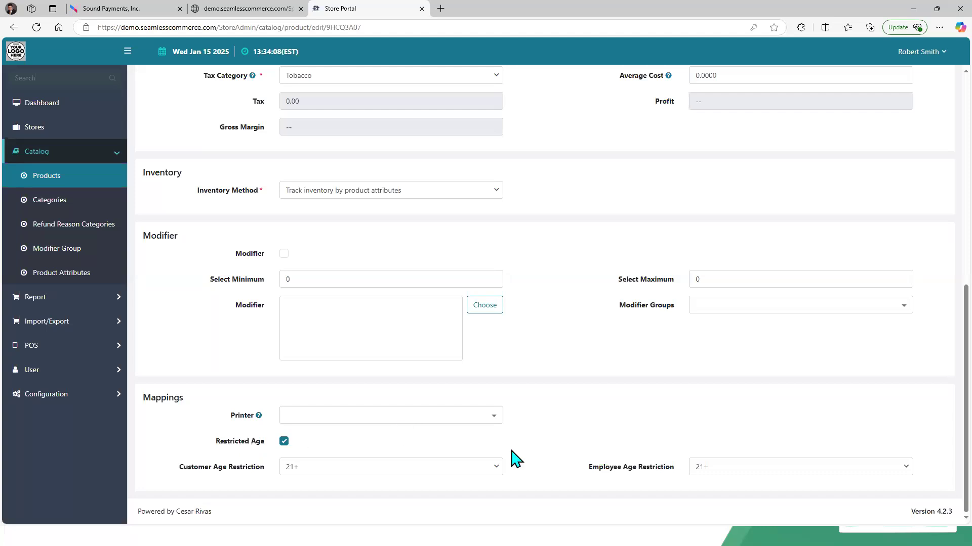
pyautogui.click(500, 470)
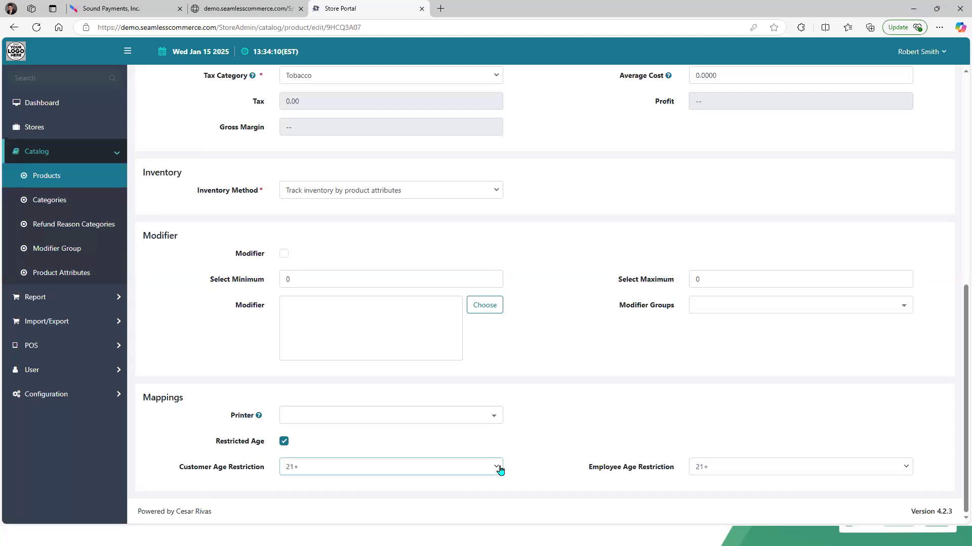
pyautogui.click(500, 470)
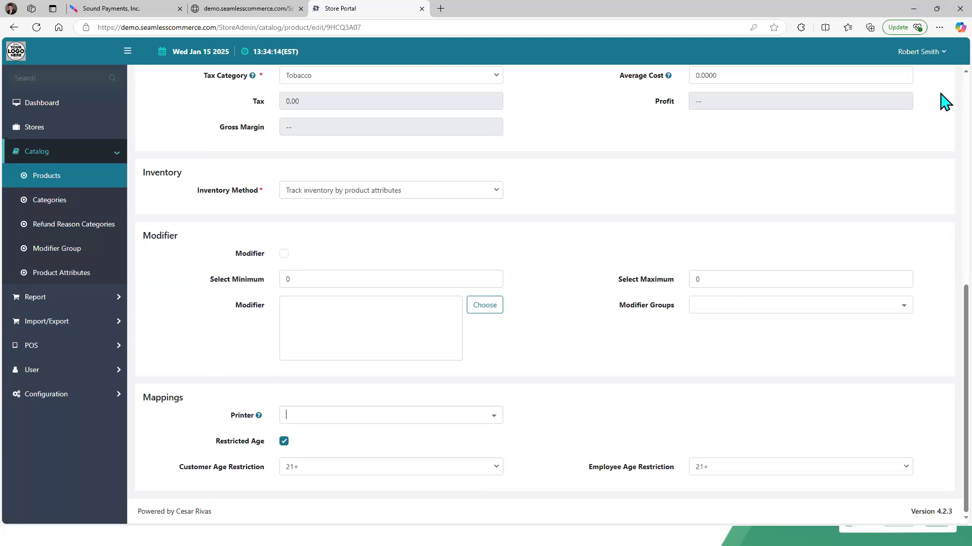
pyautogui.scroll(8, 944, 102)
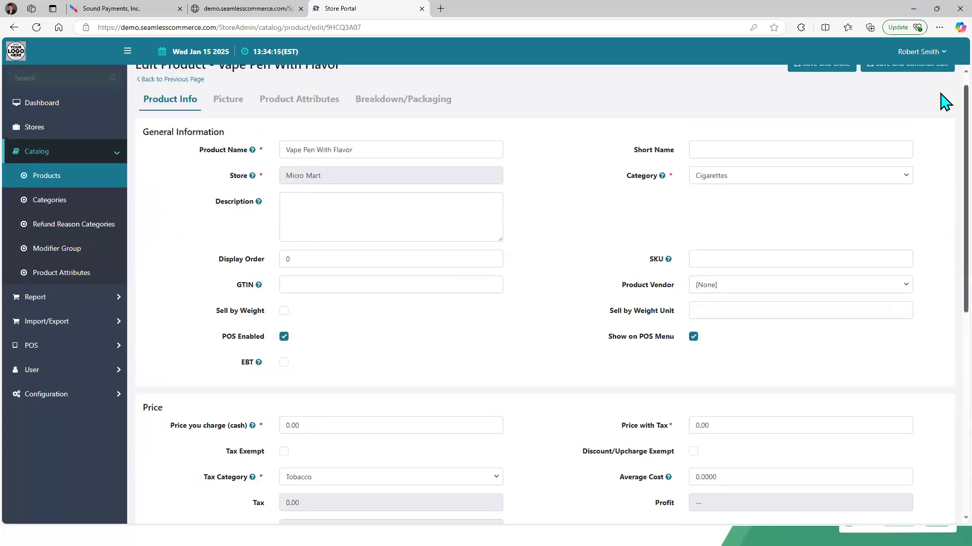
# Step: Review the product's picture and the value lists of its Size and Nicotine Level attributes
pyautogui.click(239, 108)
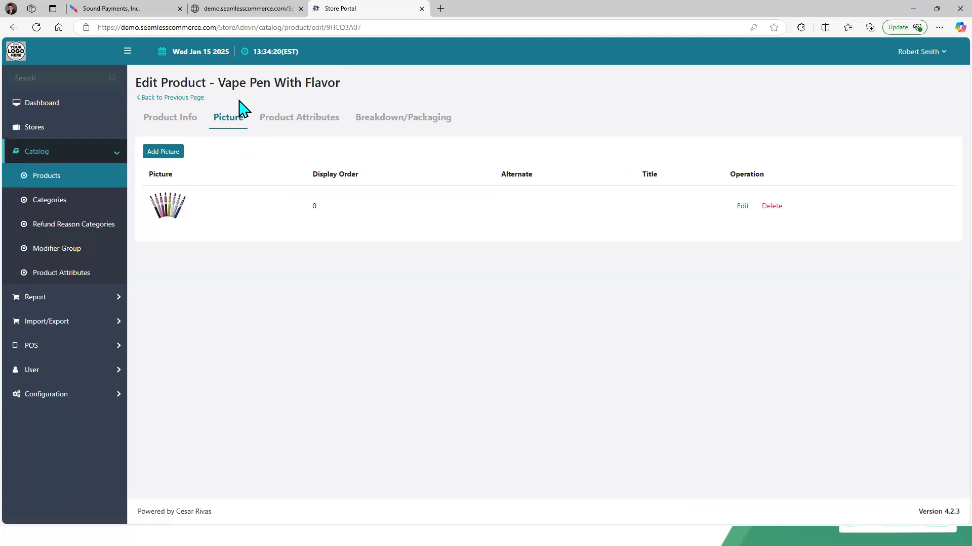
pyautogui.click(294, 122)
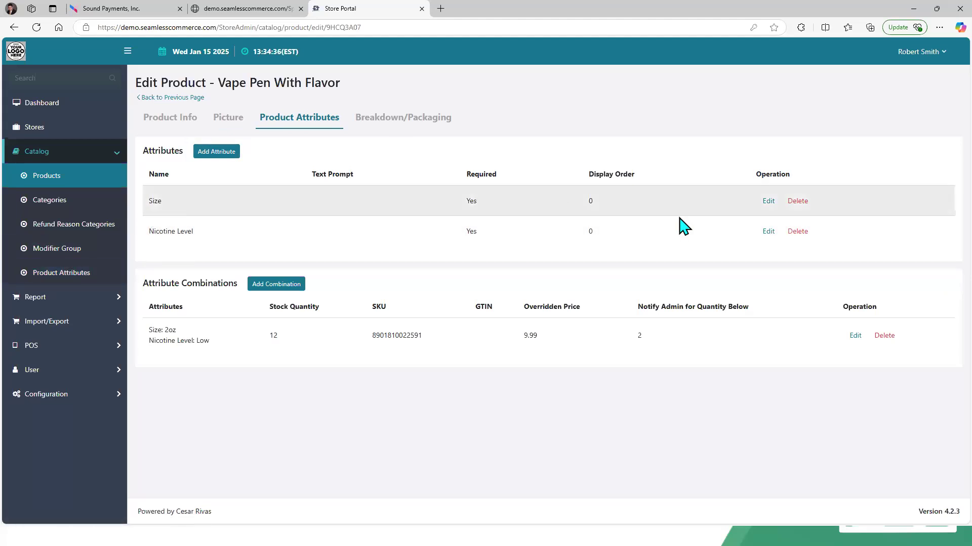
pyautogui.click(768, 201)
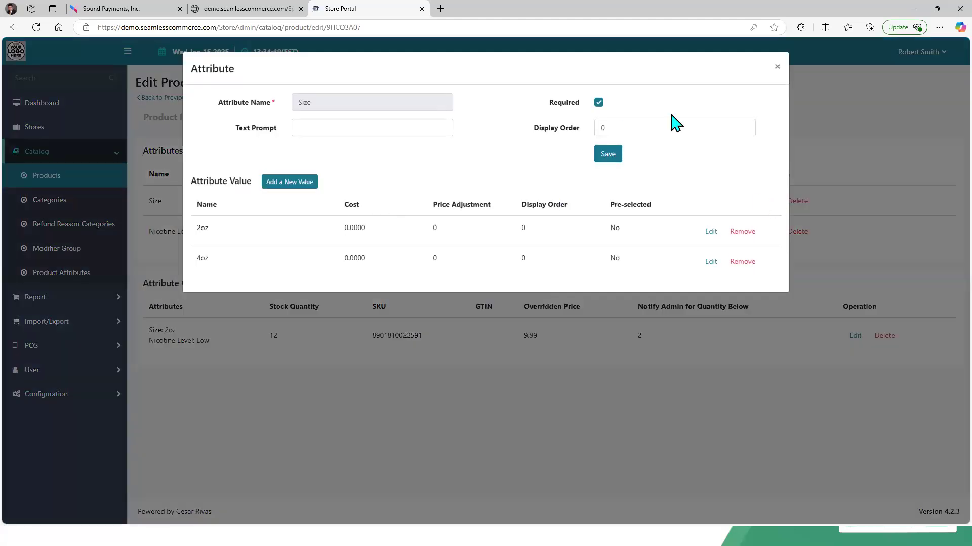
pyautogui.click(775, 68)
pyautogui.click(769, 234)
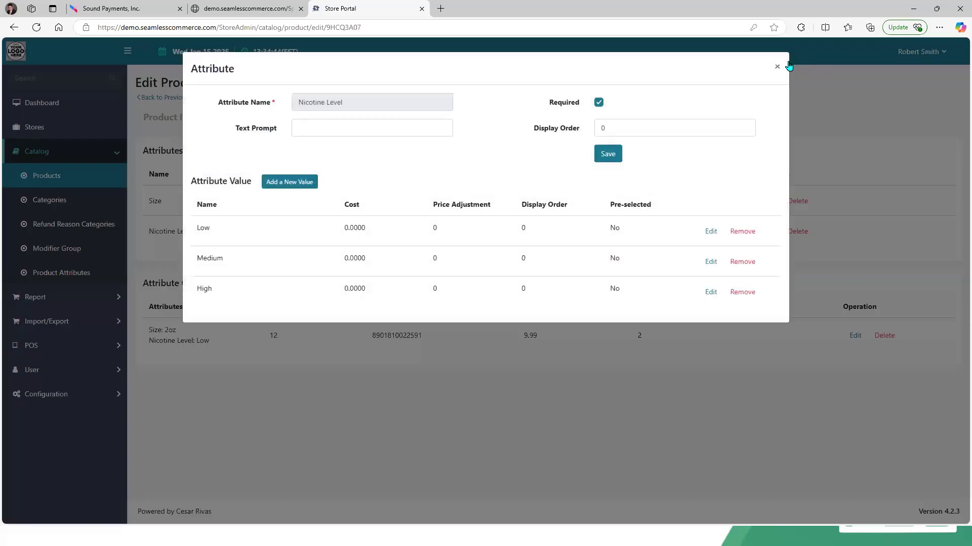
pyautogui.click(776, 69)
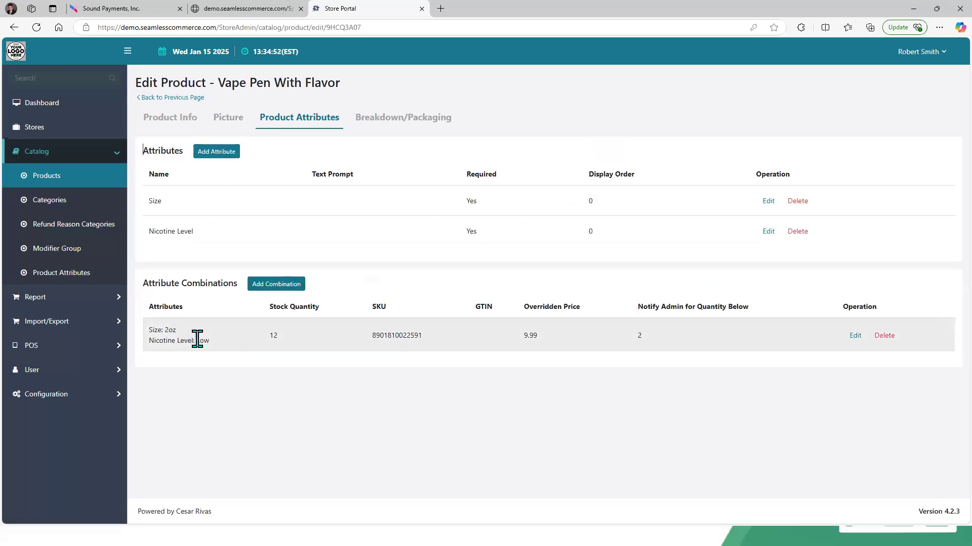
# Step: Add an attribute combination with Size 2oz, Nicotine Level Medium and a stock quantity of 25
pyautogui.click(275, 285)
pyautogui.click(473, 106)
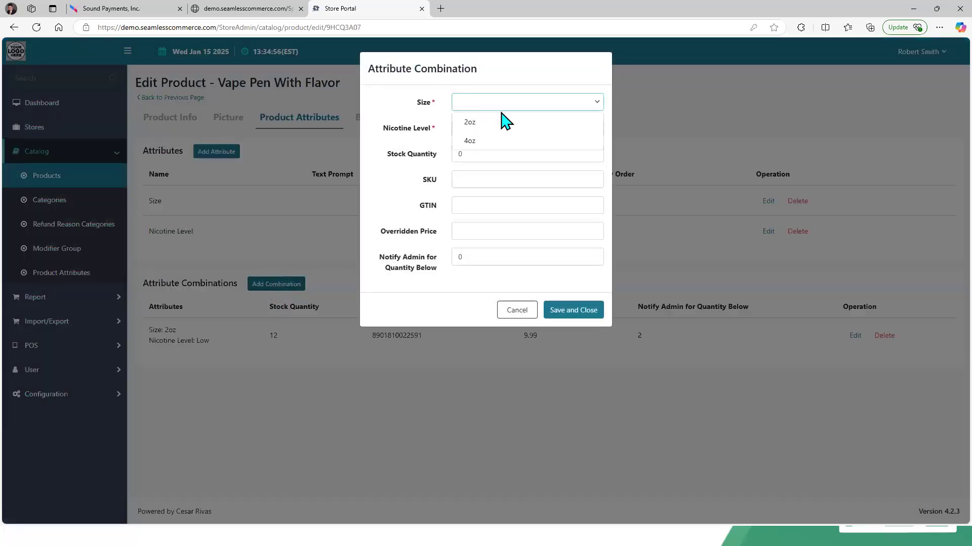
pyautogui.click(505, 125)
pyautogui.click(506, 133)
pyautogui.click(505, 168)
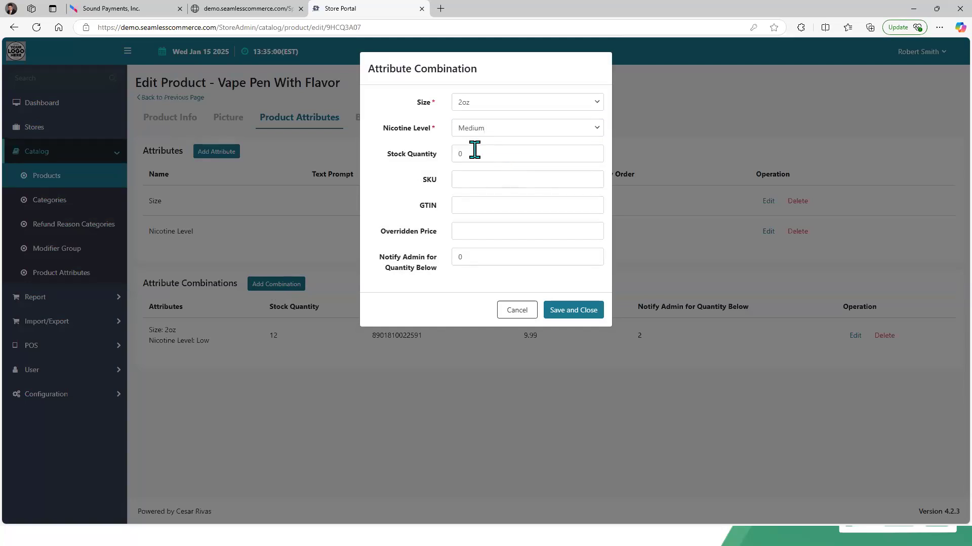
pyautogui.click(460, 151)
pyautogui.write('25')
pyautogui.click(476, 181)
pyautogui.rightClick(476, 182)
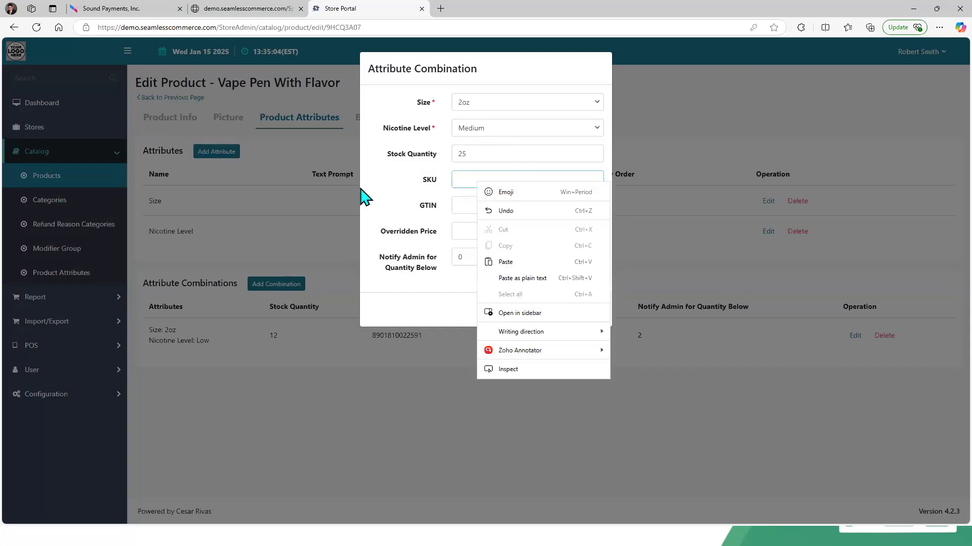
pyautogui.click(464, 224)
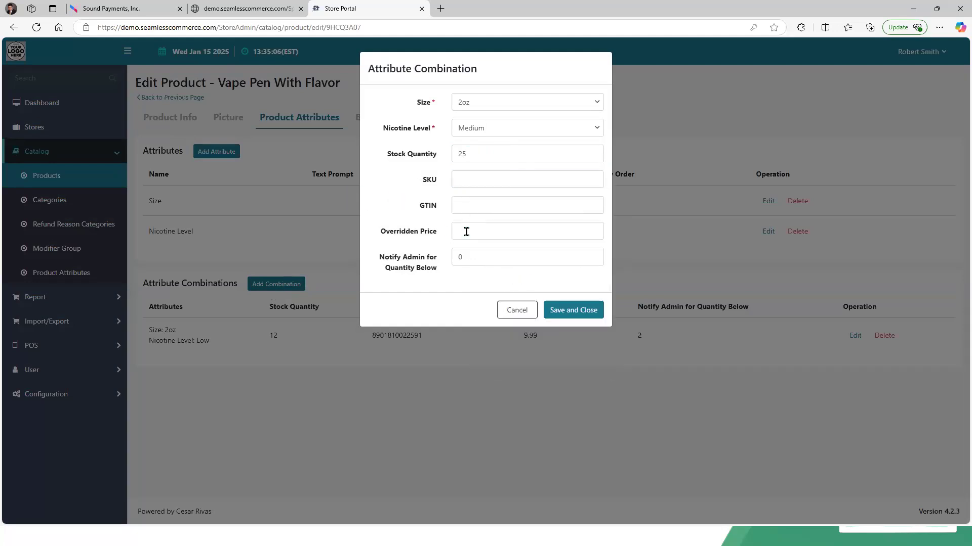
# Step: Set the combination's overridden price to 12.99 and its admin notification threshold to 3, then save it
pyautogui.click(466, 231)
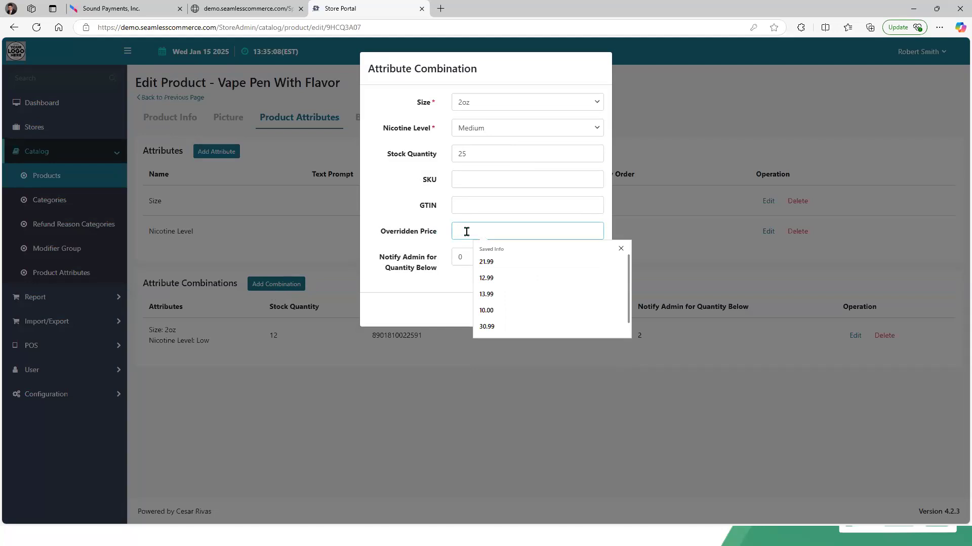
pyautogui.write('0.9')
pyautogui.press('BackSpace')
pyautogui.press('BackSpace')
pyautogui.press('BackSpace')
pyautogui.press('BackSpace')
pyautogui.write('12.99')
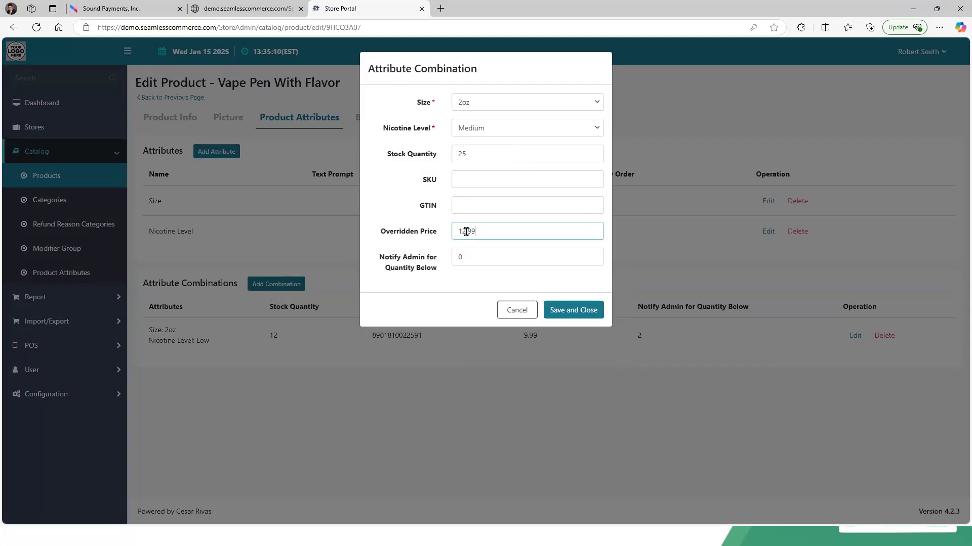
pyautogui.click(464, 253)
pyautogui.hotkey('ctrl', 'a')
pyautogui.write('3')
pyautogui.click(562, 310)
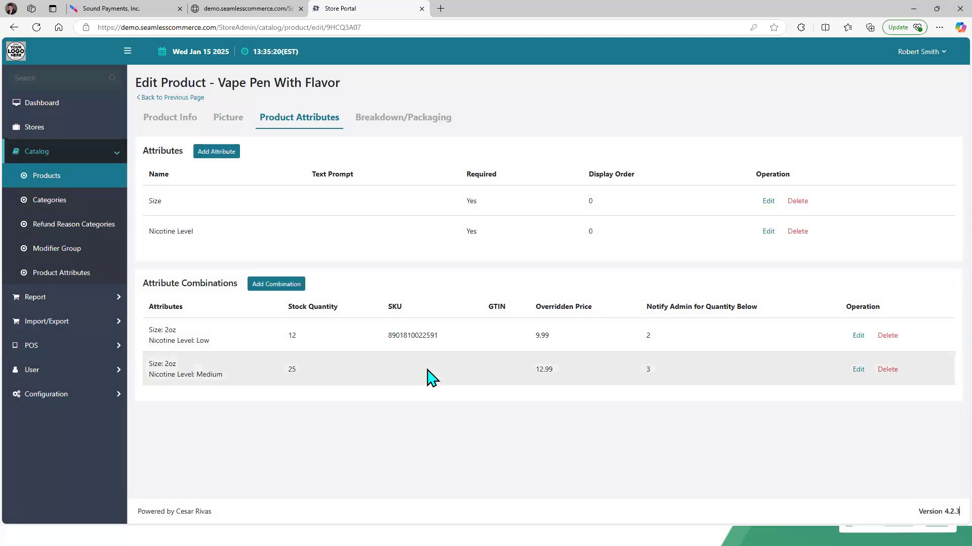
# Step: Return to the product list and switch to the PAX terminal portal, dismissing the disconnection notice
pyautogui.click(168, 97)
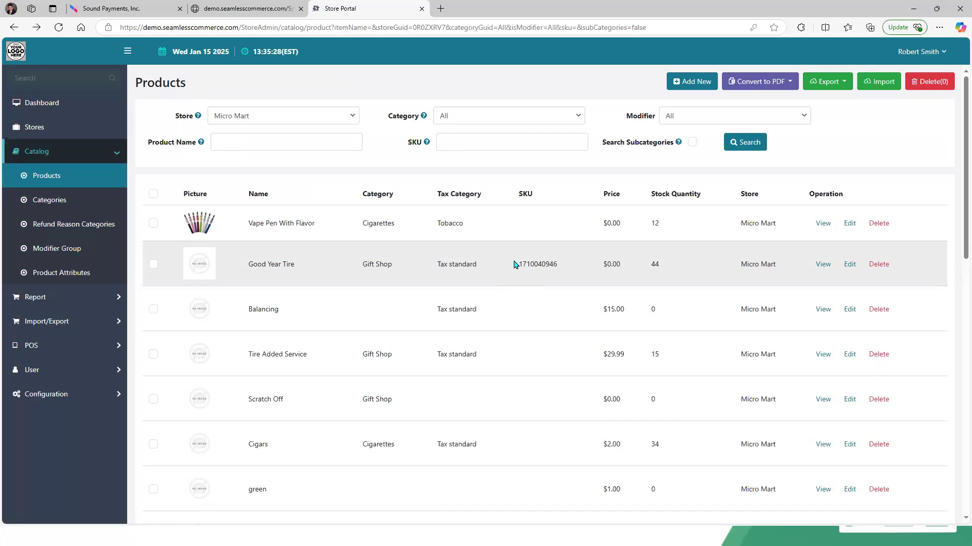
pyautogui.click(172, 11)
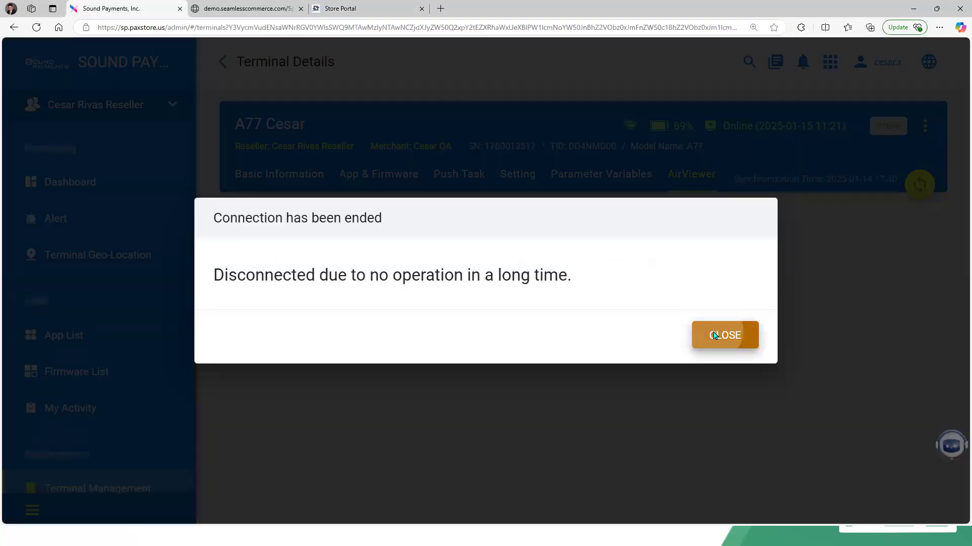
pyautogui.click(722, 335)
# Step: Reconnect AirViewer to the A77 Cesar terminal
pyautogui.click(939, 27)
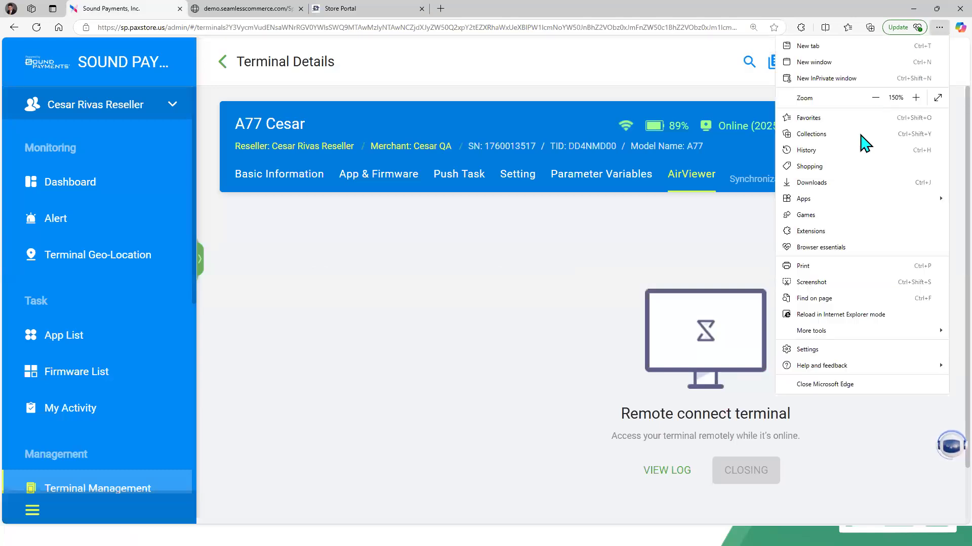
pyautogui.click(874, 97)
pyautogui.click(875, 97)
pyautogui.click(875, 98)
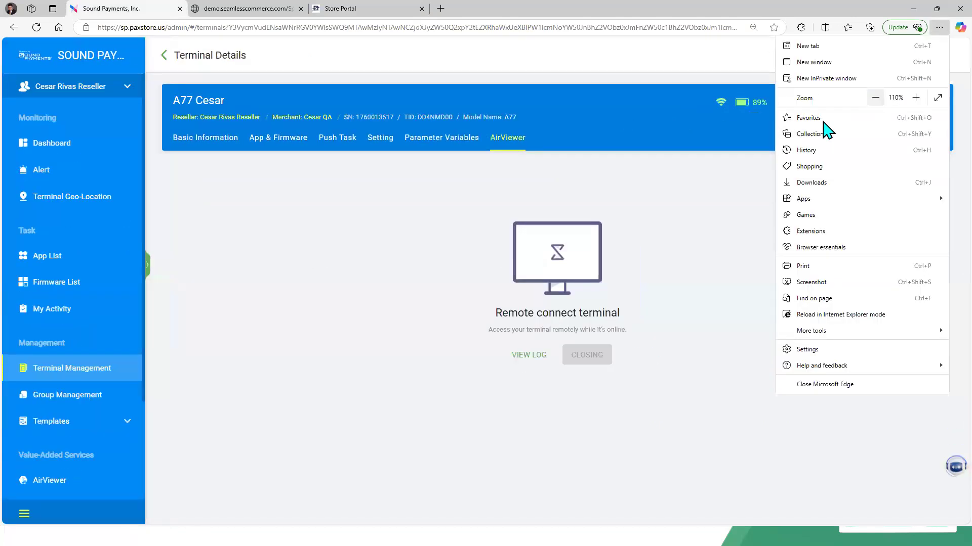
pyautogui.moveTo(764, 193); pyautogui.dragTo(468, 243)
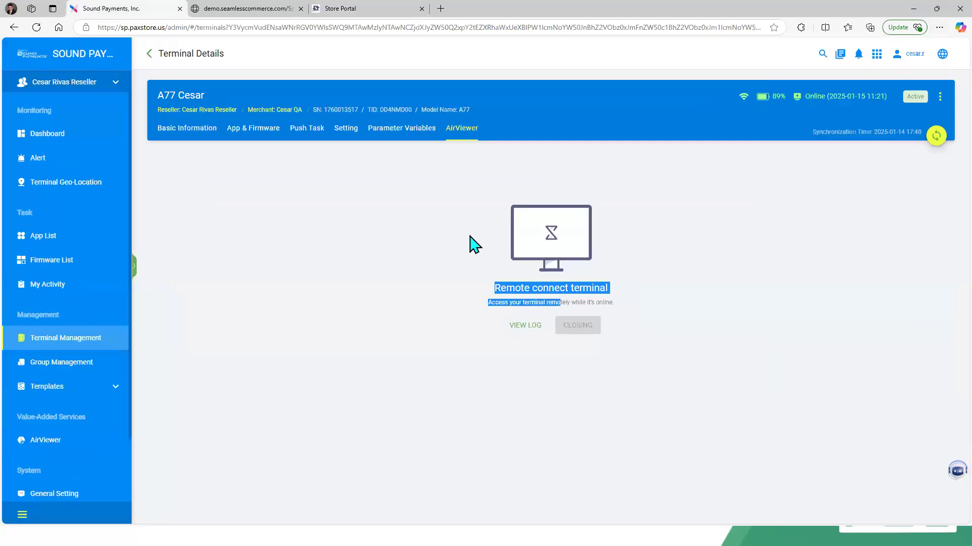
pyautogui.click(402, 131)
pyautogui.click(463, 129)
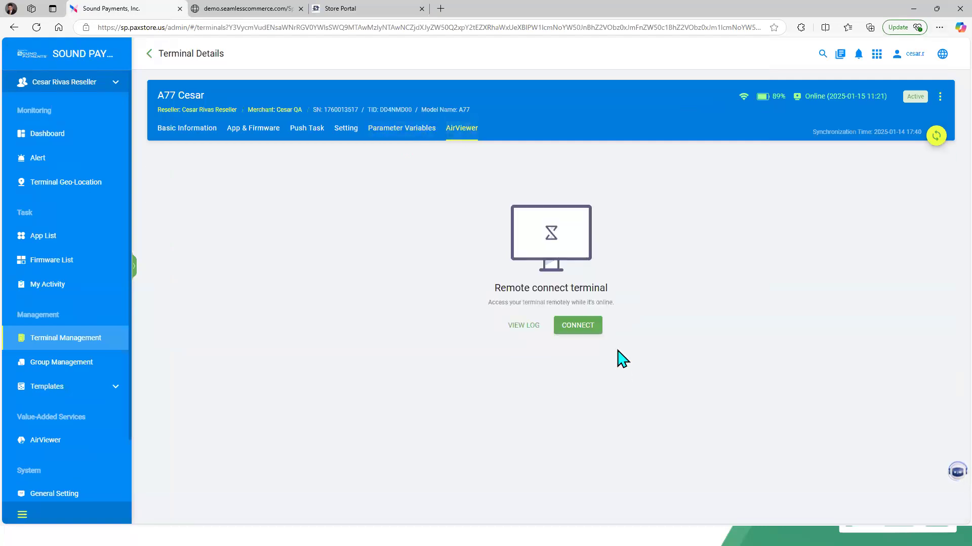
pyautogui.click(583, 331)
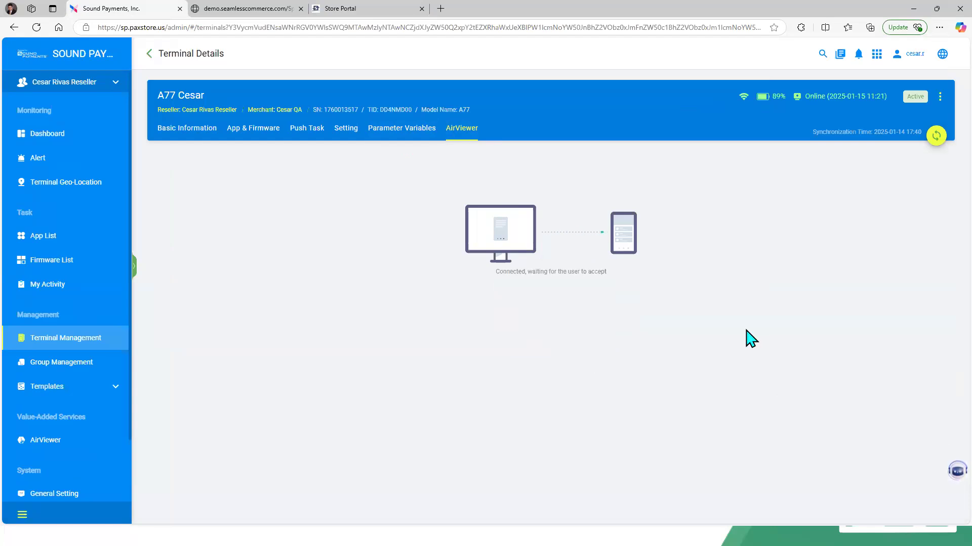
# Step: On the terminal, open the inventory and bring up the Pepsi 16 oz bottle product
pyautogui.click(939, 27)
pyautogui.click(916, 98)
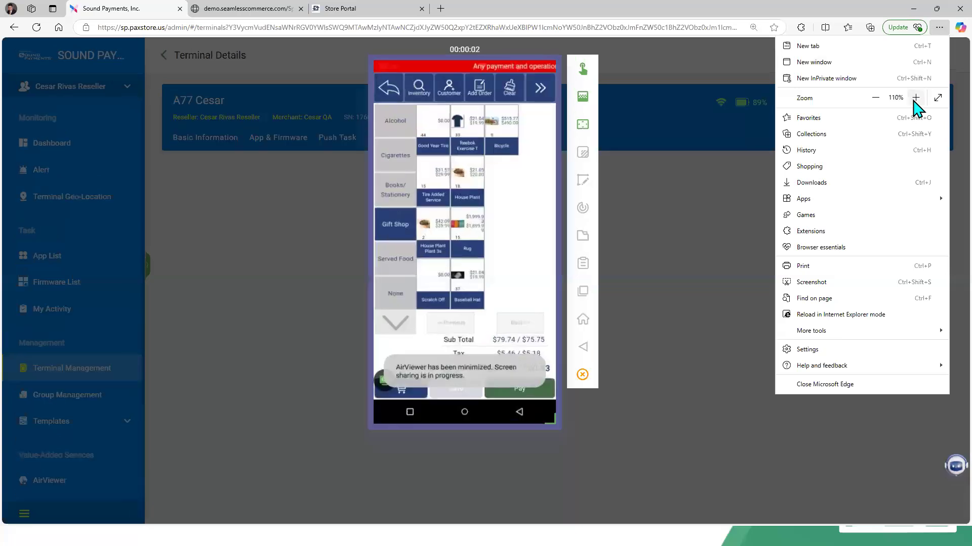
pyautogui.click(916, 98)
pyautogui.click(915, 98)
pyautogui.click(722, 284)
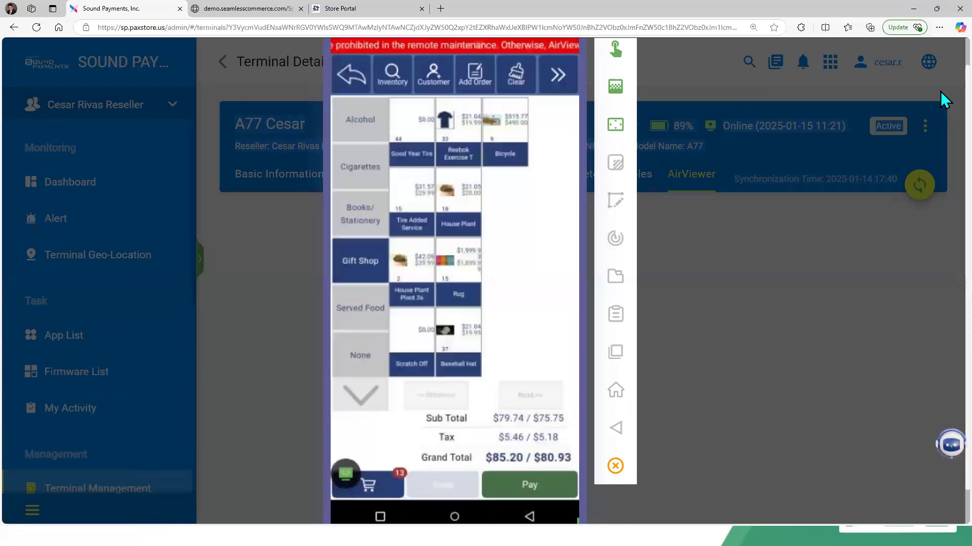
pyautogui.click(541, 230)
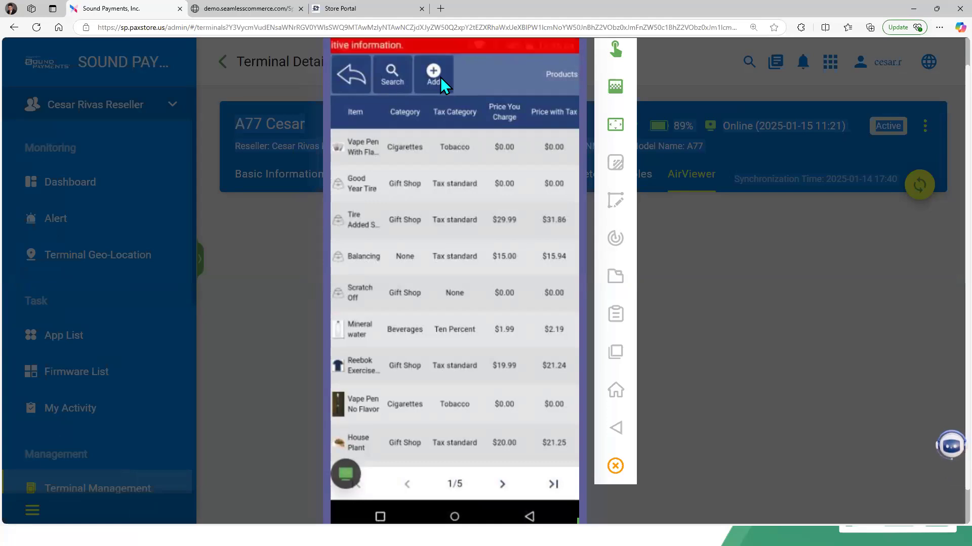
pyautogui.click(441, 77)
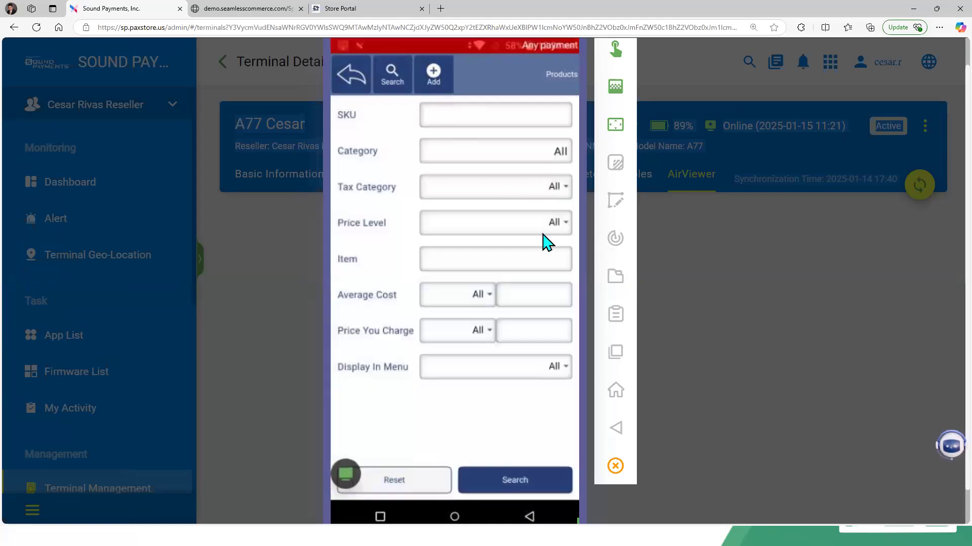
pyautogui.click(512, 153)
pyautogui.scroll(-3, 512, 153)
pyautogui.scroll(-2, 513, 153)
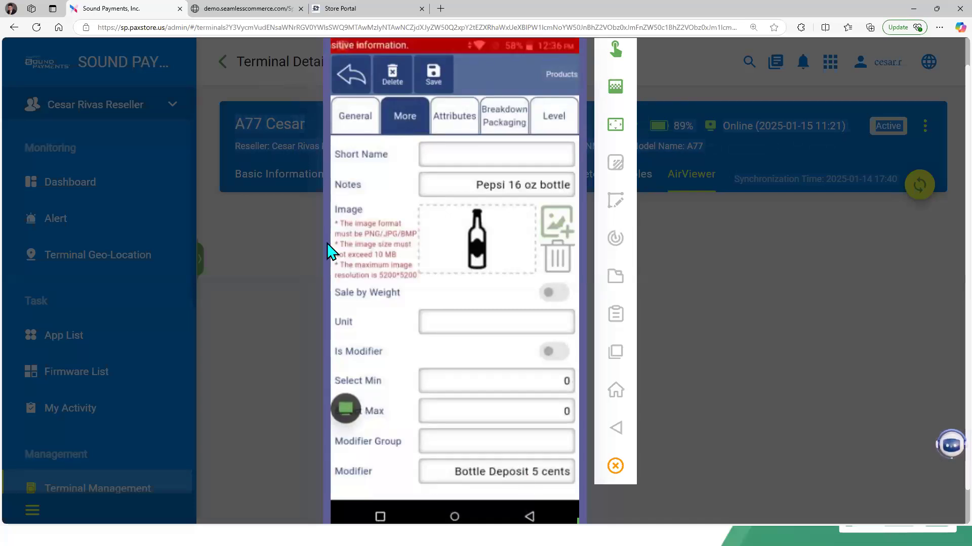
# Step: Examine the Pepsi product's General, More and Breakdown/Packaging tabs on the terminal
pyautogui.click(355, 142)
pyautogui.scroll(3, 356, 150)
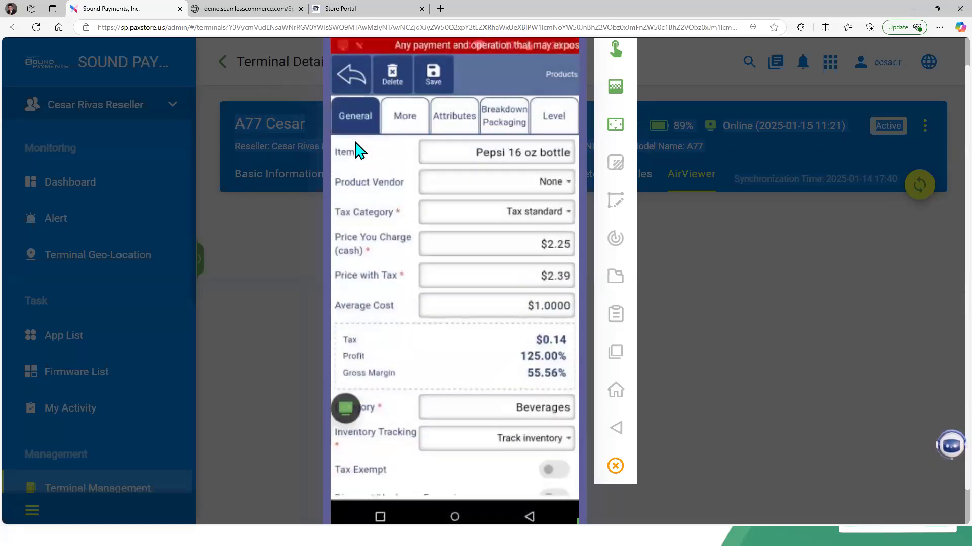
pyautogui.scroll(-1, 356, 150)
pyautogui.scroll(1, 356, 150)
pyautogui.scroll(-5, 356, 150)
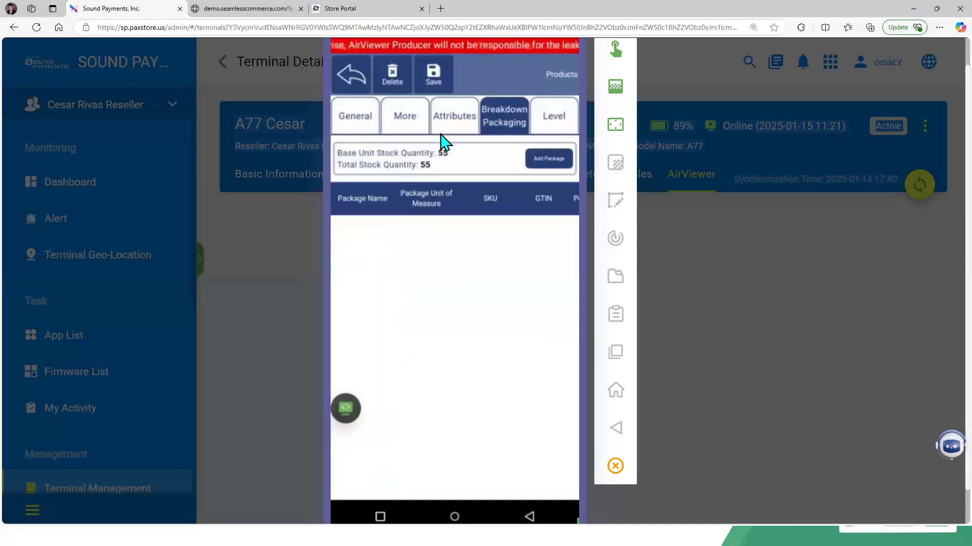
pyautogui.click(458, 125)
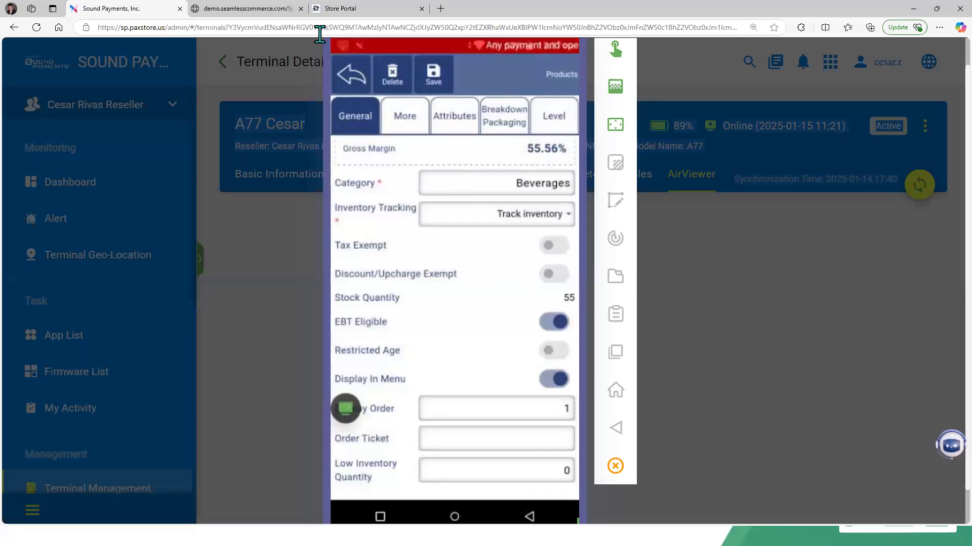
# Step: Open the Beverages category in Store Portal and review its Age Verification, Product and Category Info tabs
pyautogui.click(348, 9)
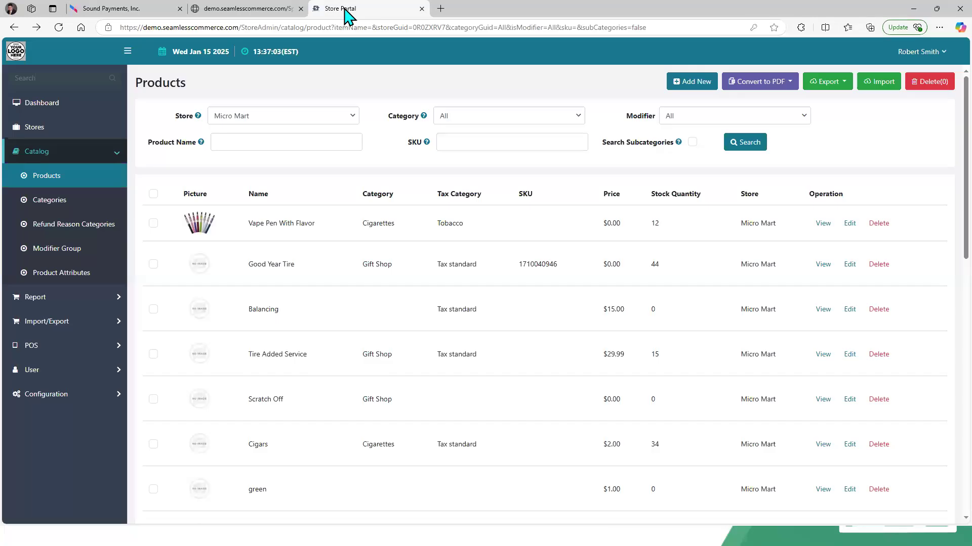
pyautogui.click(43, 199)
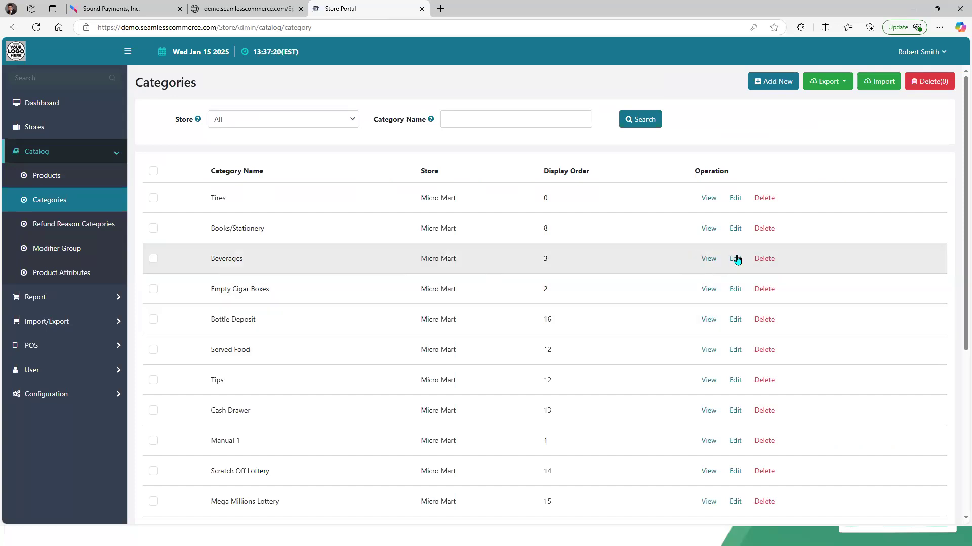
pyautogui.click(735, 259)
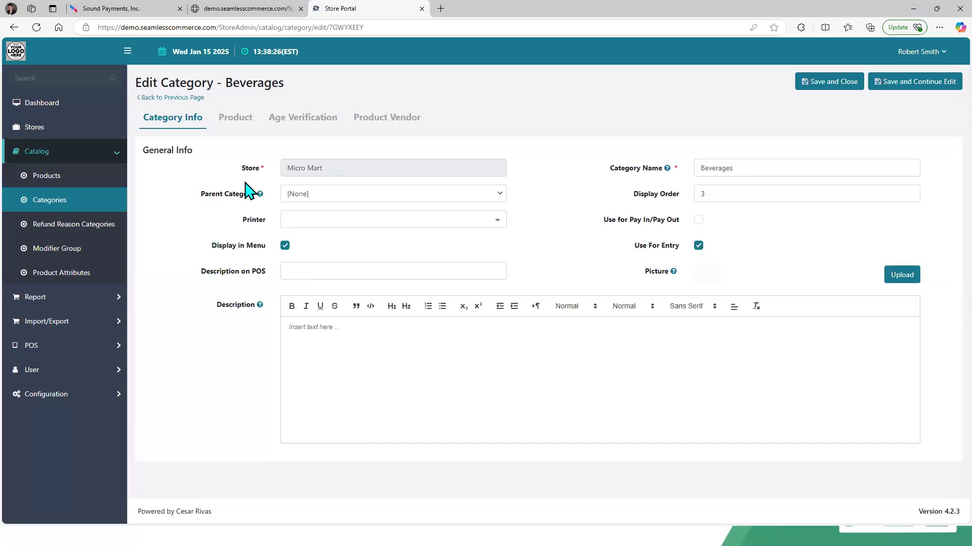
pyautogui.click(301, 125)
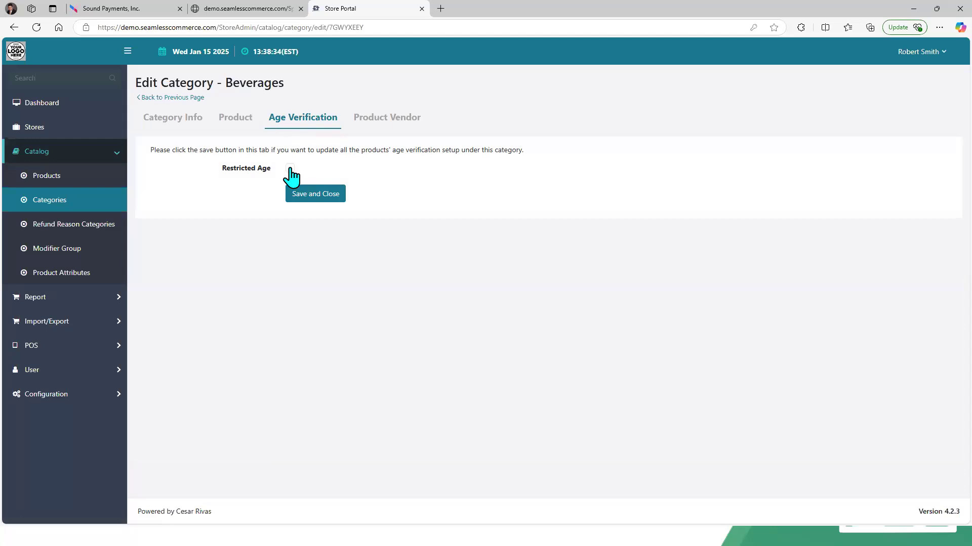
pyautogui.click(226, 127)
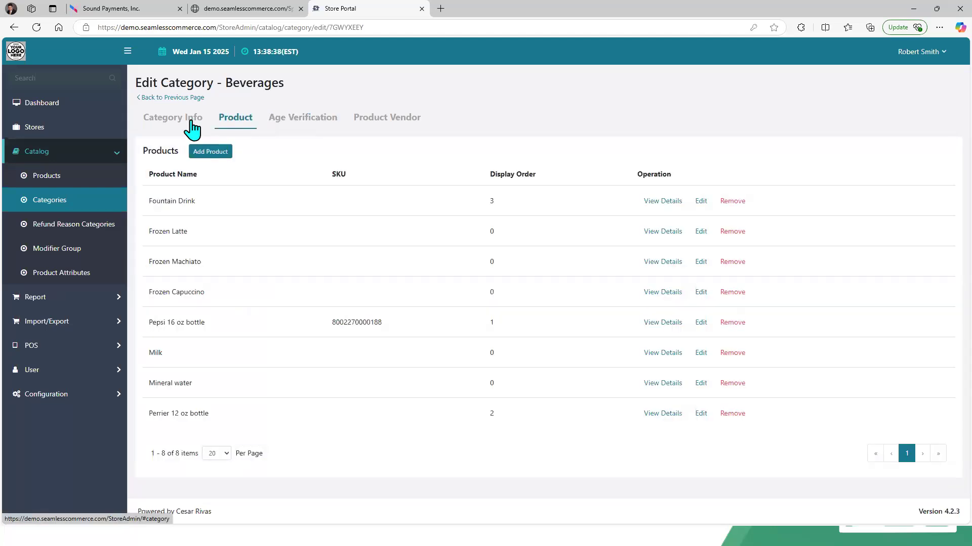
pyautogui.click(192, 127)
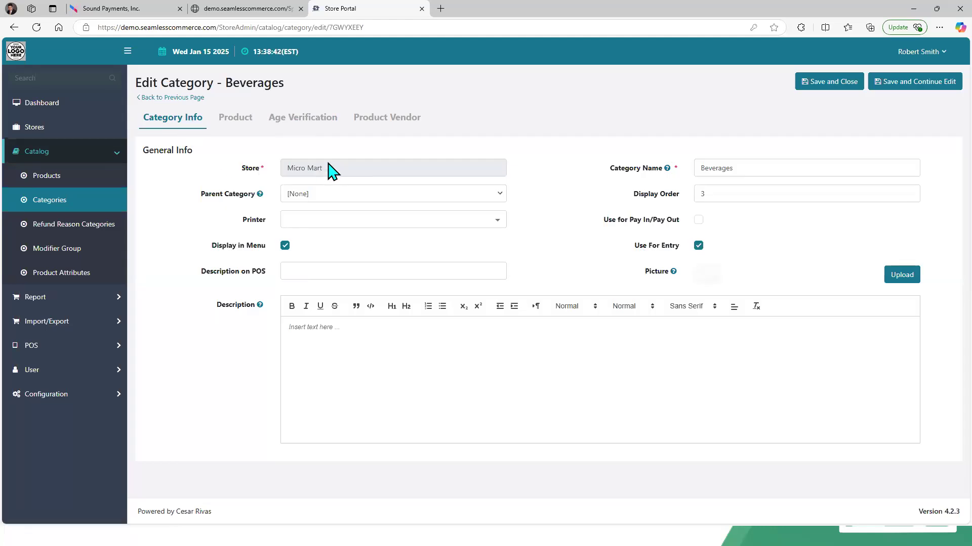
# Step: Browse the Refund Reason Categories and Modifier Group lists
pyautogui.click(107, 229)
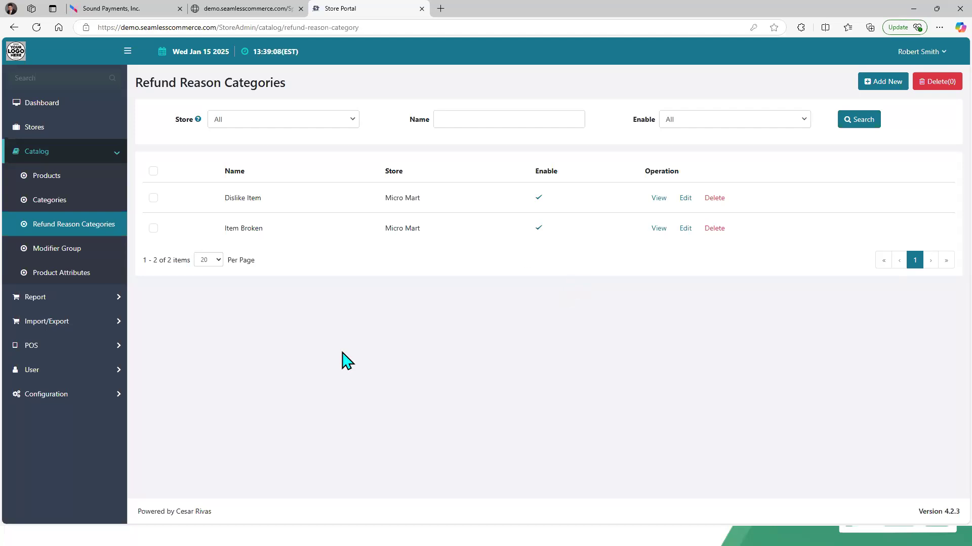
pyautogui.click(76, 244)
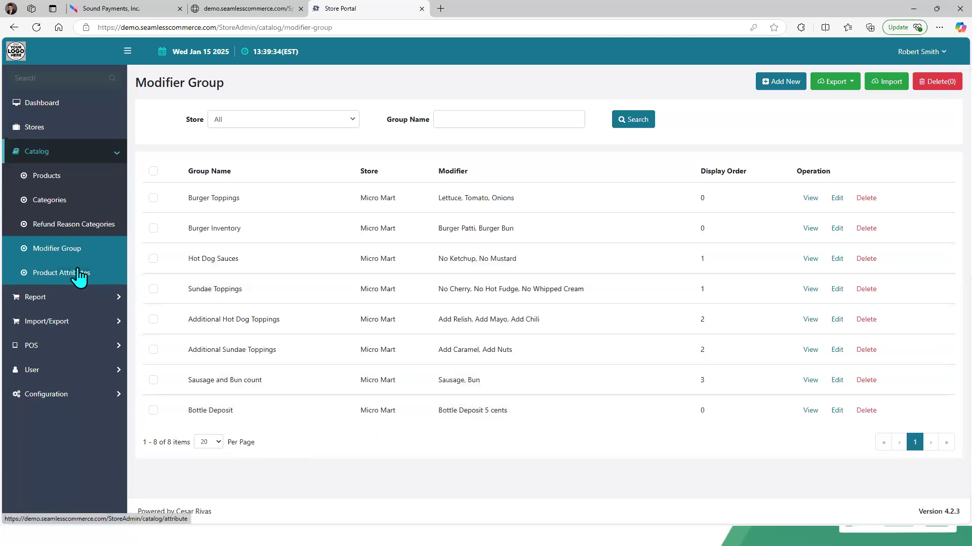
# Step: Open the Product Attributes list in Store Portal and bring up the Size attribute's edit page
pyautogui.click(79, 276)
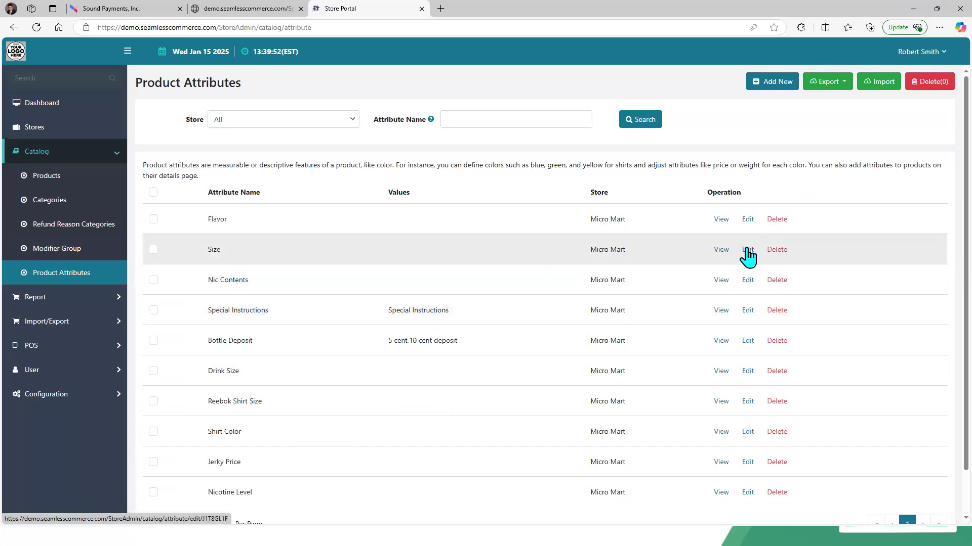
pyautogui.click(747, 253)
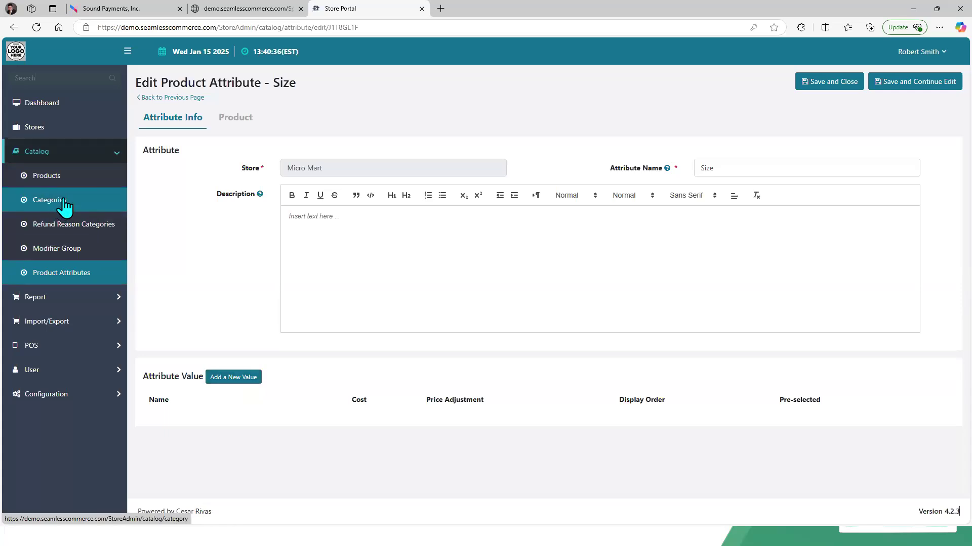
pyautogui.click(122, 20)
pyautogui.click(116, 9)
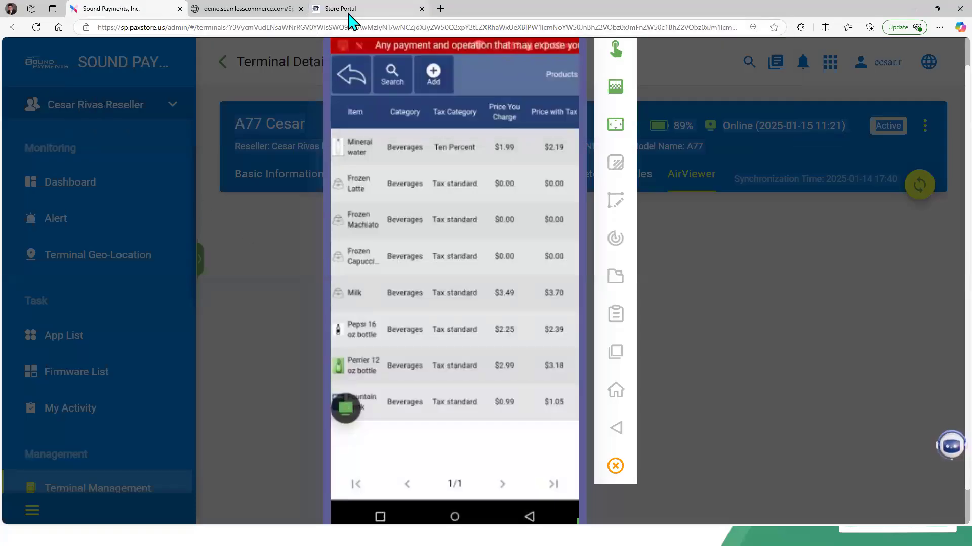
pyautogui.moveTo(350, 16)
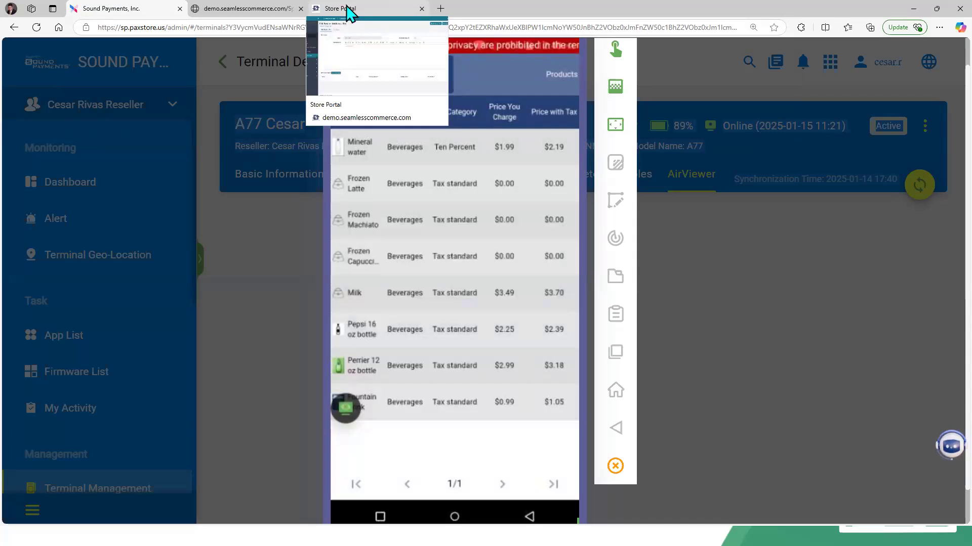
pyautogui.click(352, 9)
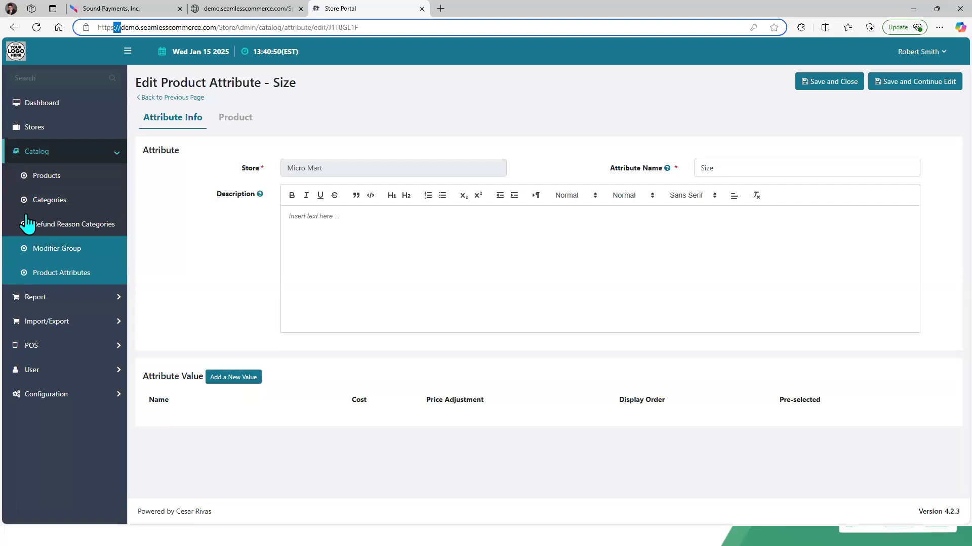
# Step: Revisit the Categories, Modifier Group and Product Attributes lists in Store Portal
pyautogui.click(47, 200)
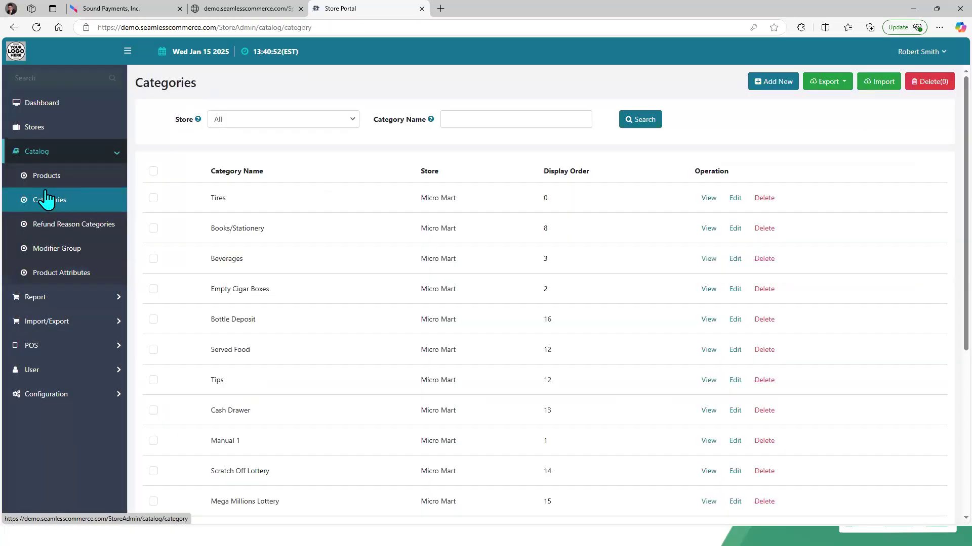
pyautogui.click(70, 254)
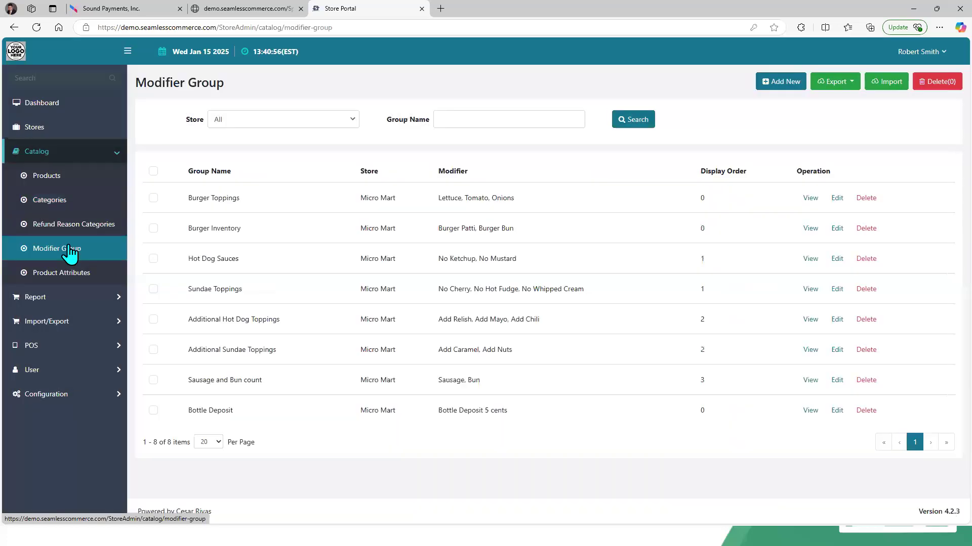
pyautogui.click(74, 270)
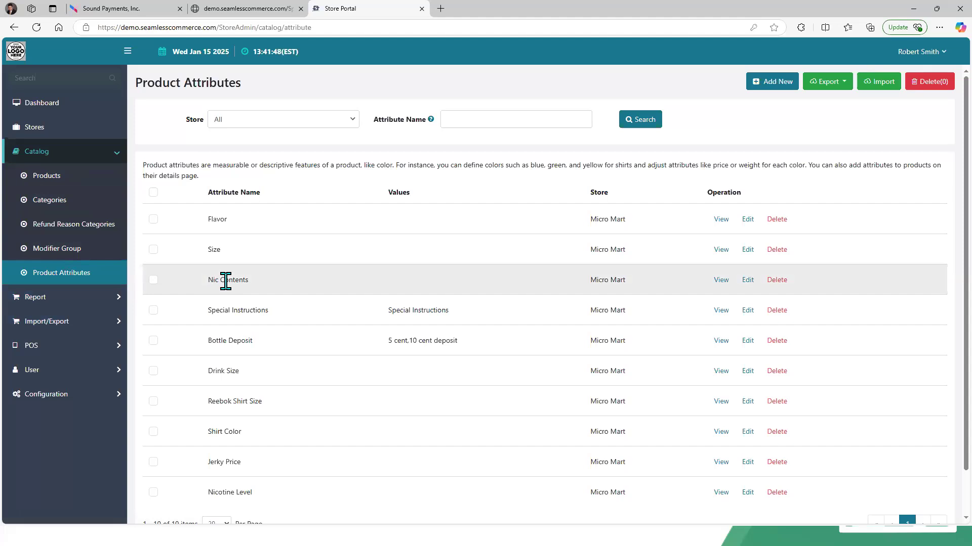
# Step: On the terminal, go back to the inventory menu and open the Attributes list to compare it with Store Portal
pyautogui.click(105, 14)
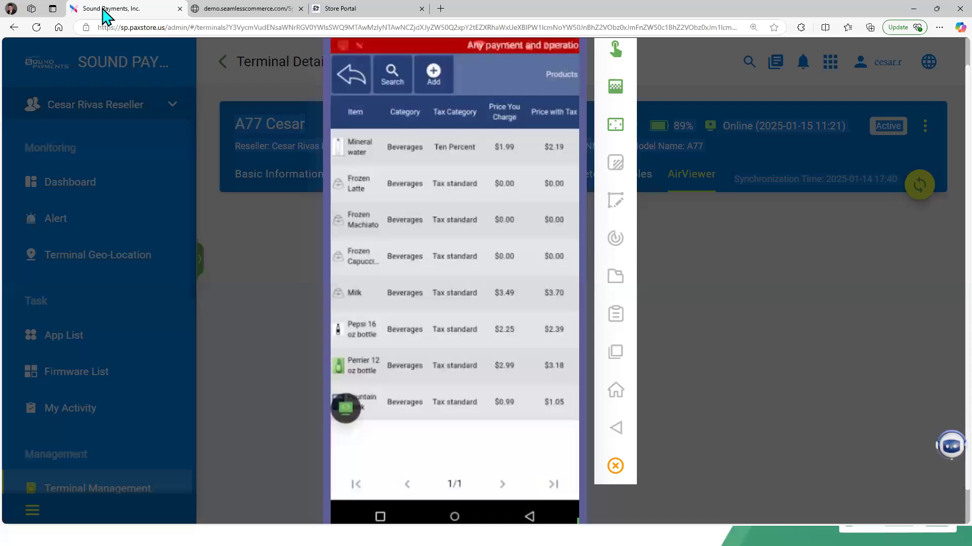
pyautogui.click(345, 80)
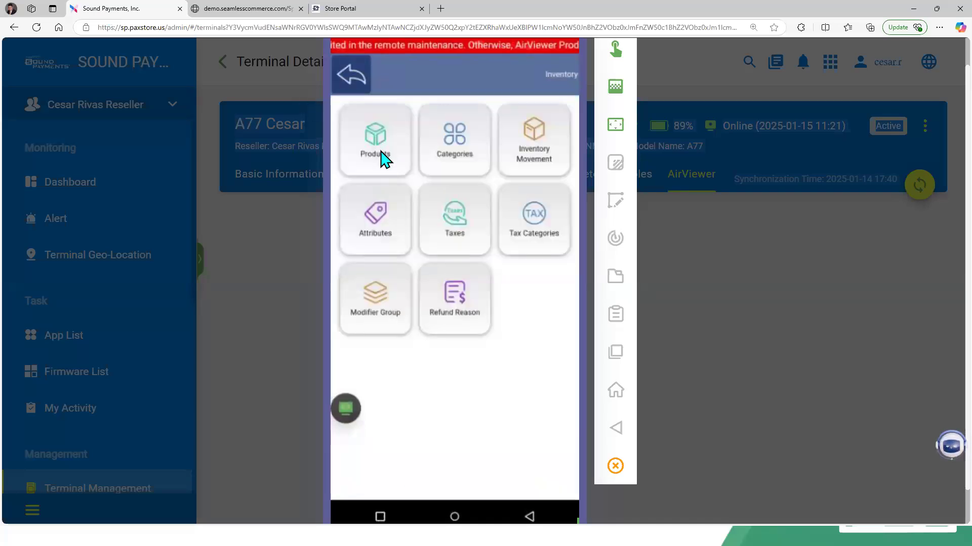
pyautogui.click(432, 151)
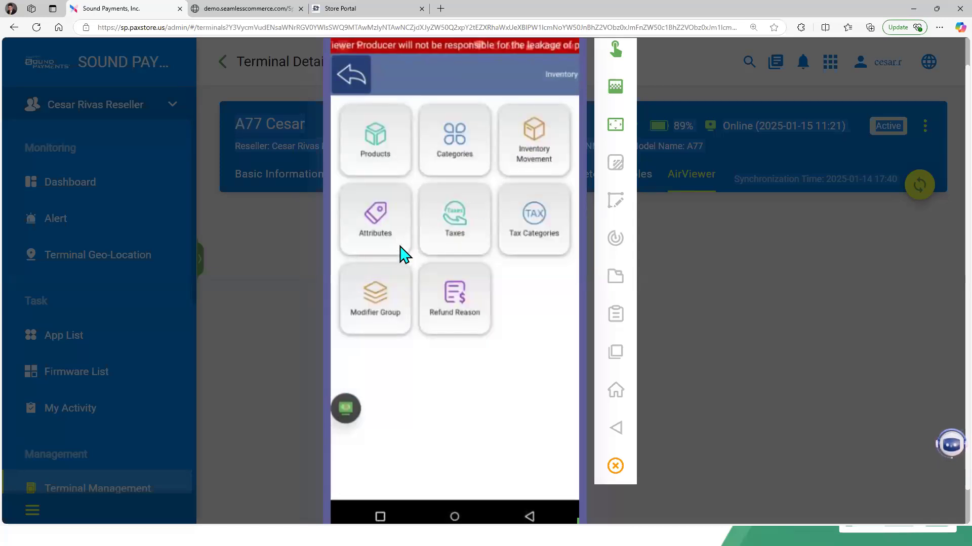
pyautogui.click(392, 300)
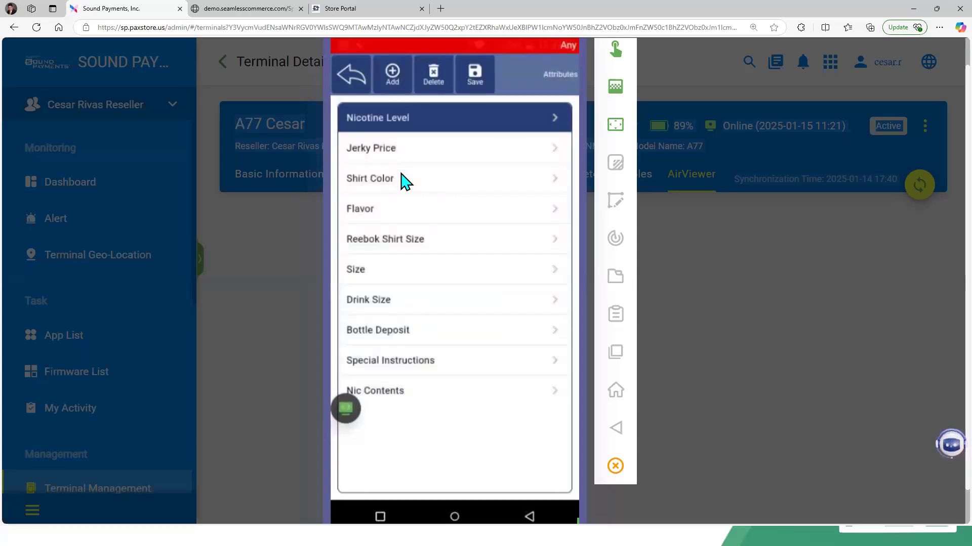
pyautogui.click(403, 179)
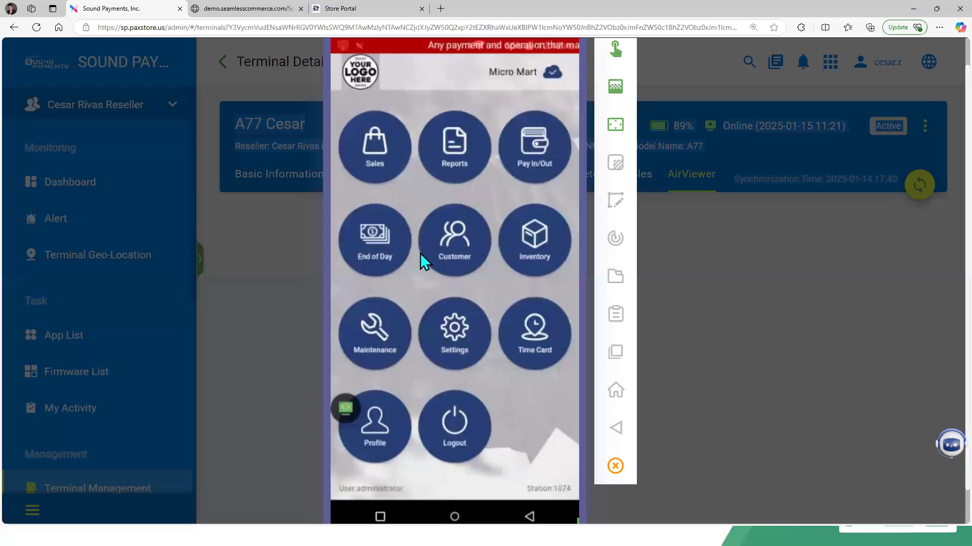
# Step: In Store Portal, open Micro Mart's store settings to review its payment settings, then return to the list
pyautogui.click(368, 14)
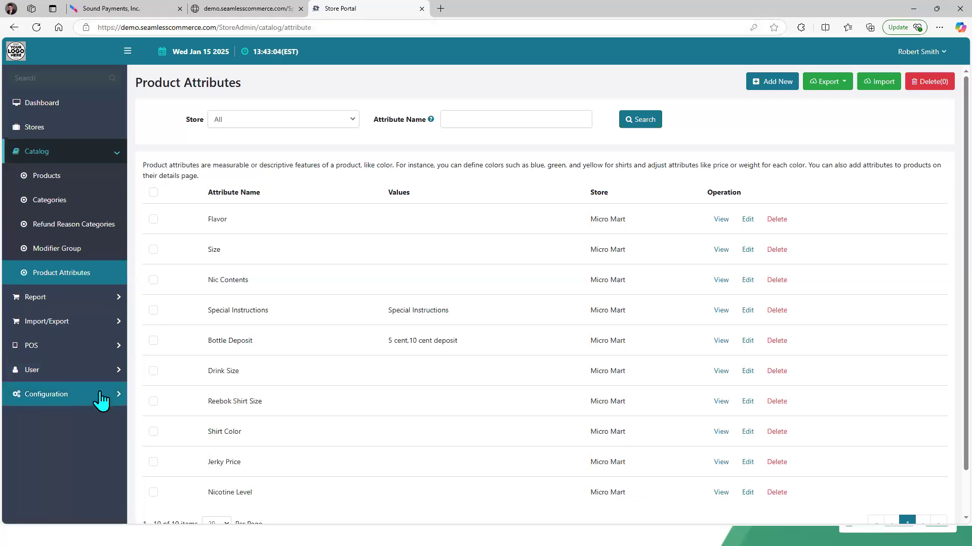
pyautogui.click(119, 397)
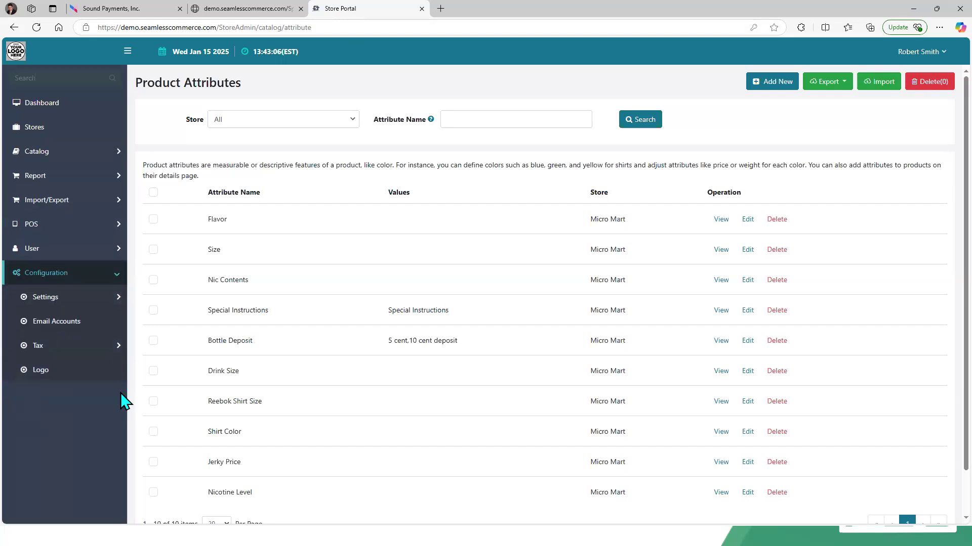
pyautogui.click(99, 300)
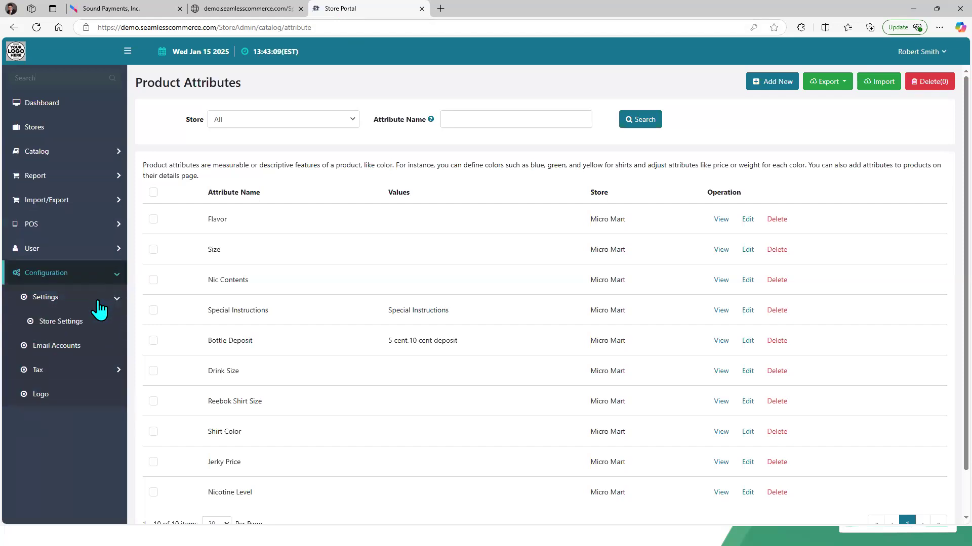
pyautogui.click(76, 325)
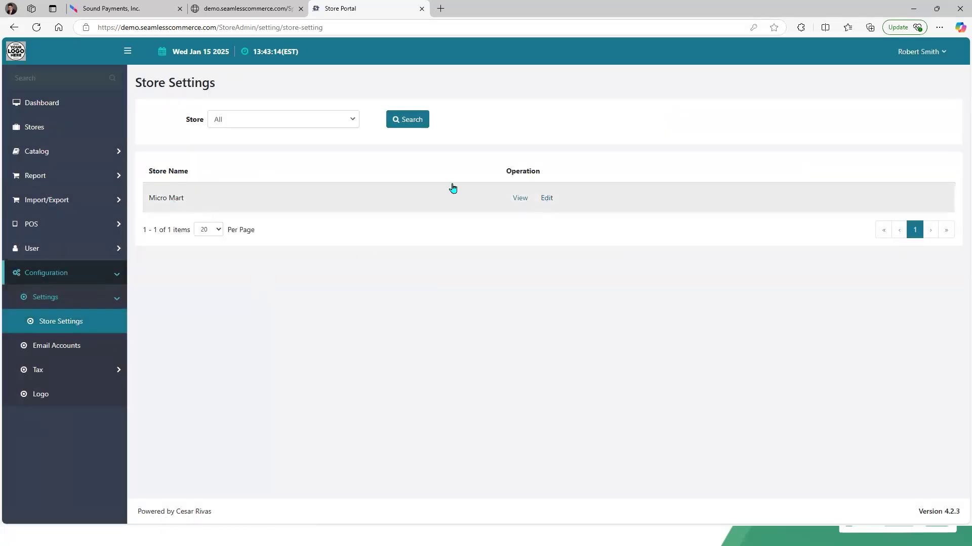
pyautogui.click(545, 199)
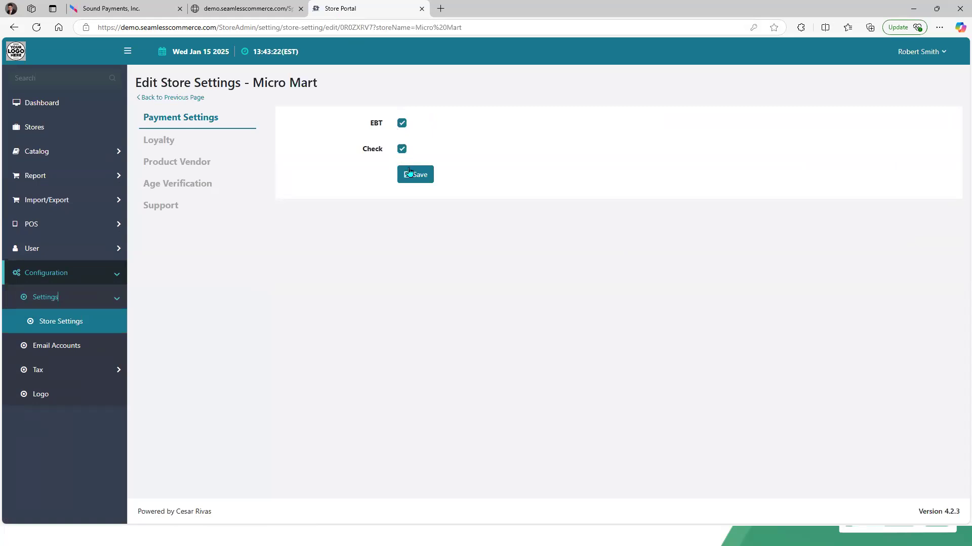
pyautogui.click(197, 98)
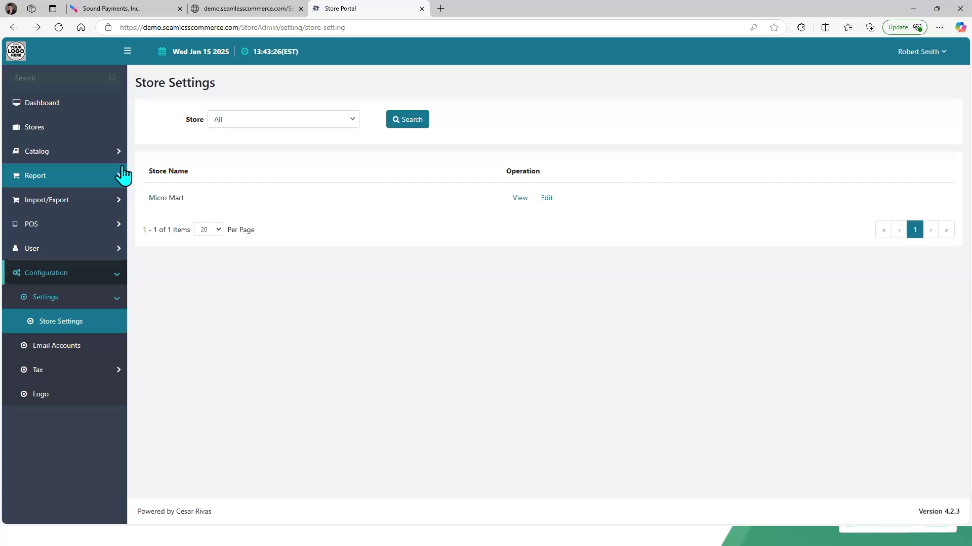
# Step: Open the POS Configuration Payment Method list and view the check method's edit page
pyautogui.click(116, 227)
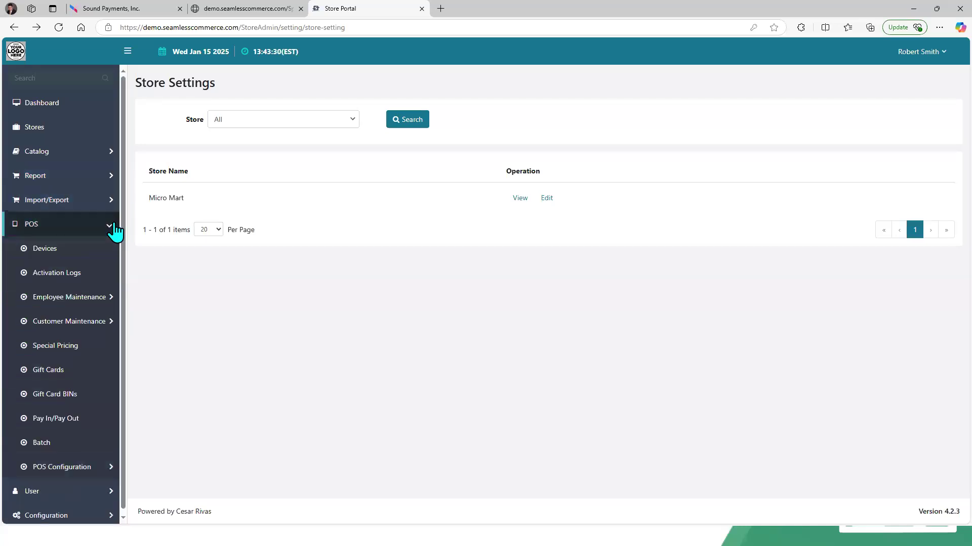
pyautogui.click(111, 468)
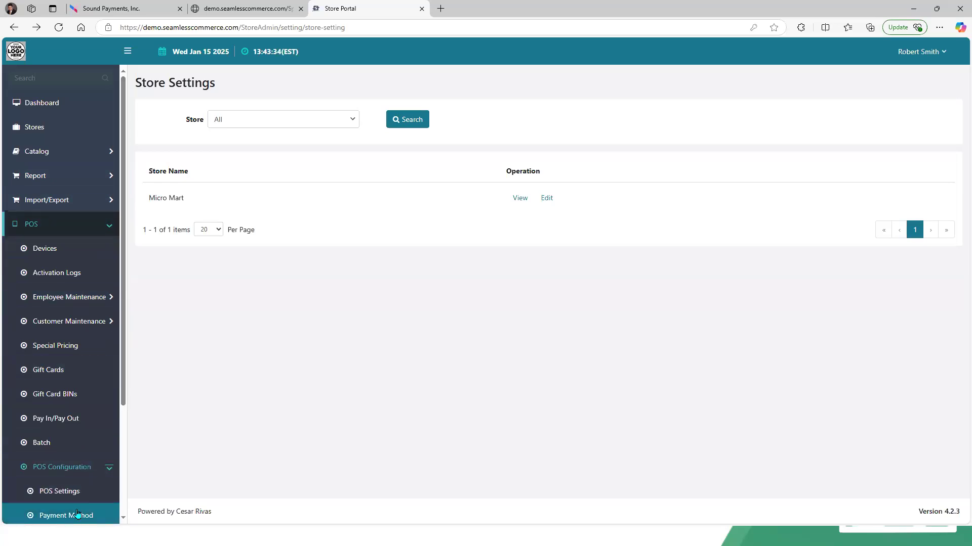
pyautogui.click(77, 515)
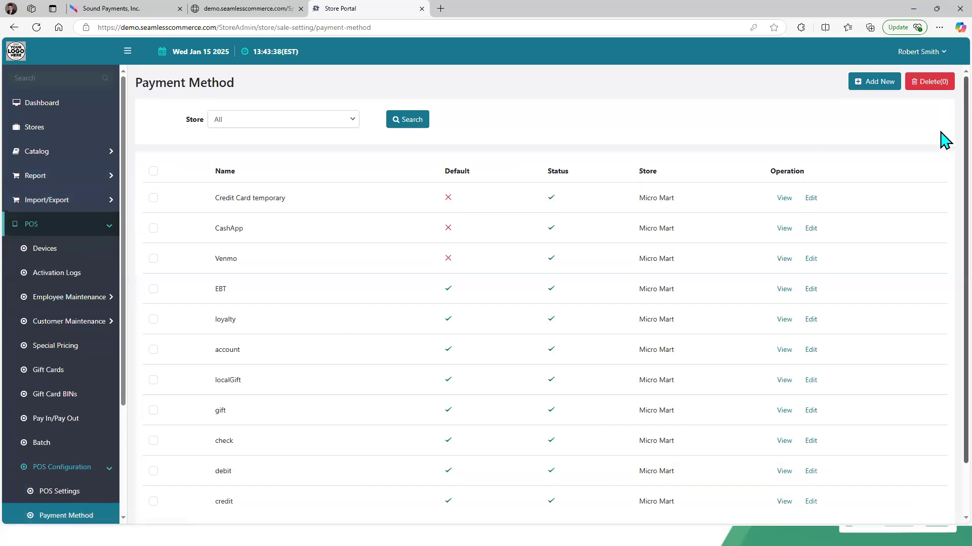
pyautogui.scroll(-2, 944, 152)
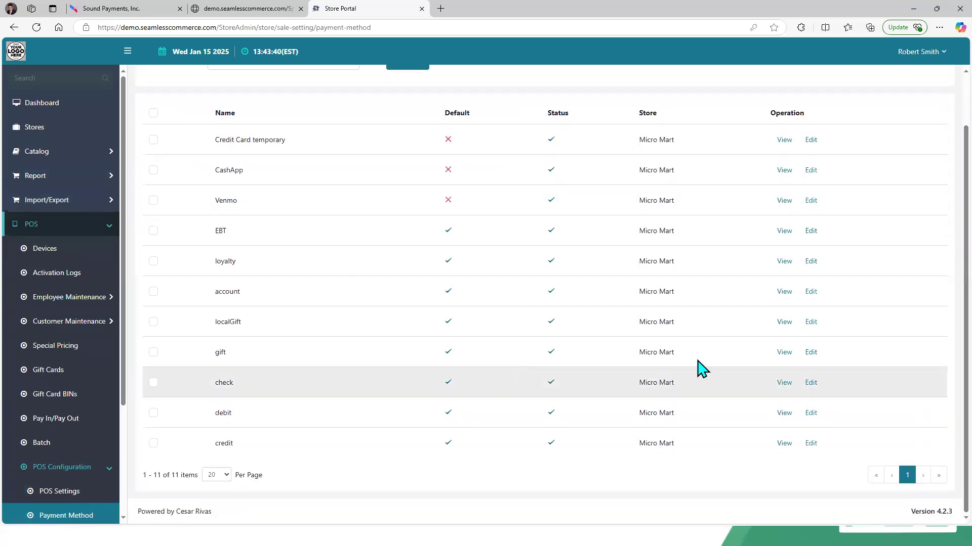
pyautogui.click(811, 384)
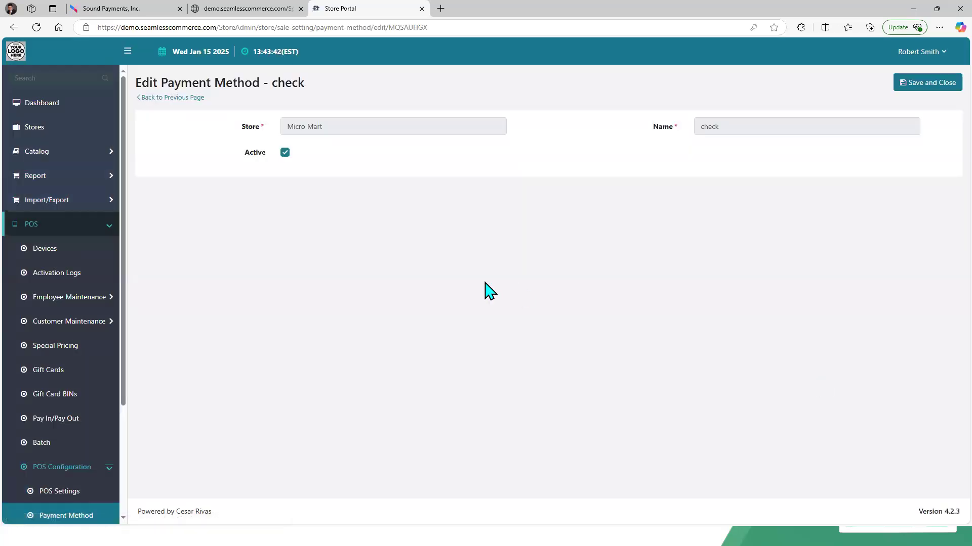
pyautogui.click(173, 97)
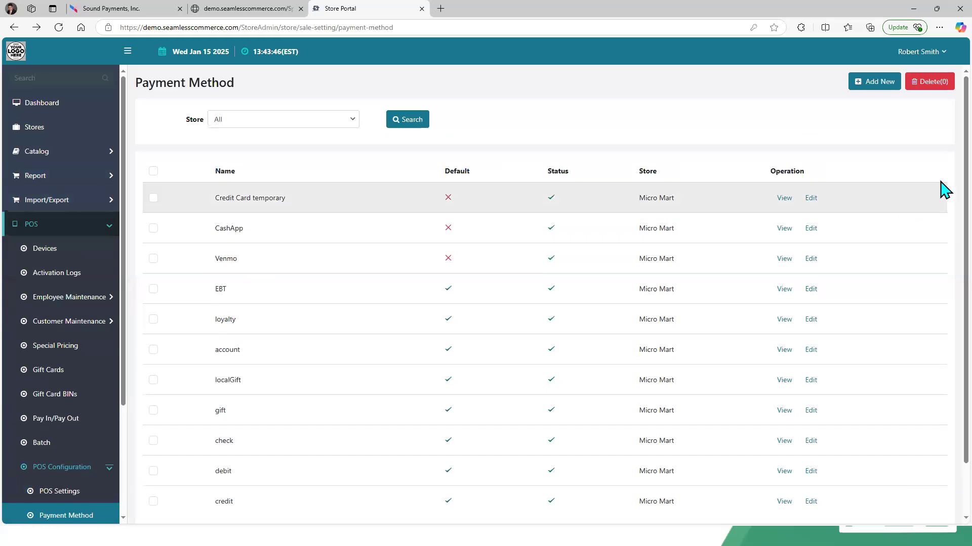
# Step: View the credit payment method's edit page and the form for adding a new payment method
pyautogui.scroll(-2, 945, 263)
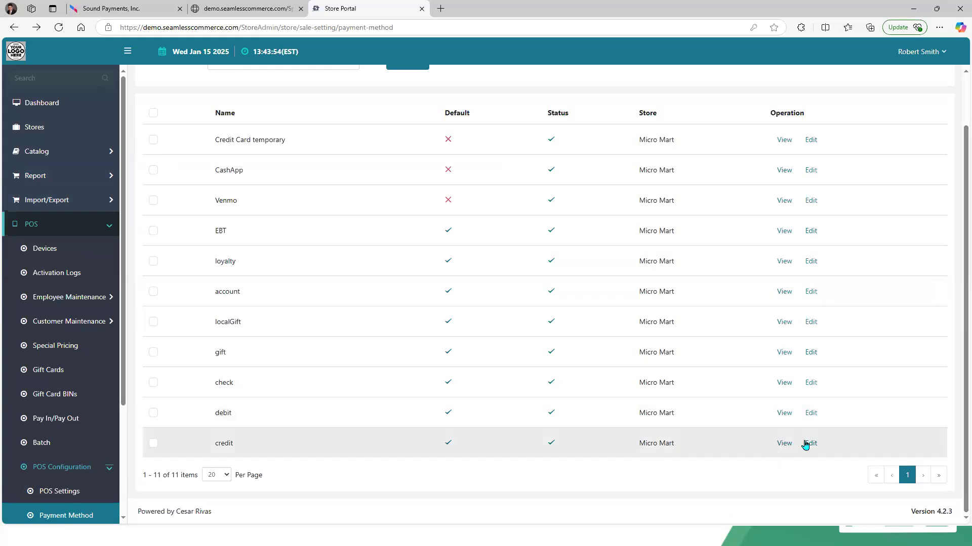
pyautogui.click(810, 443)
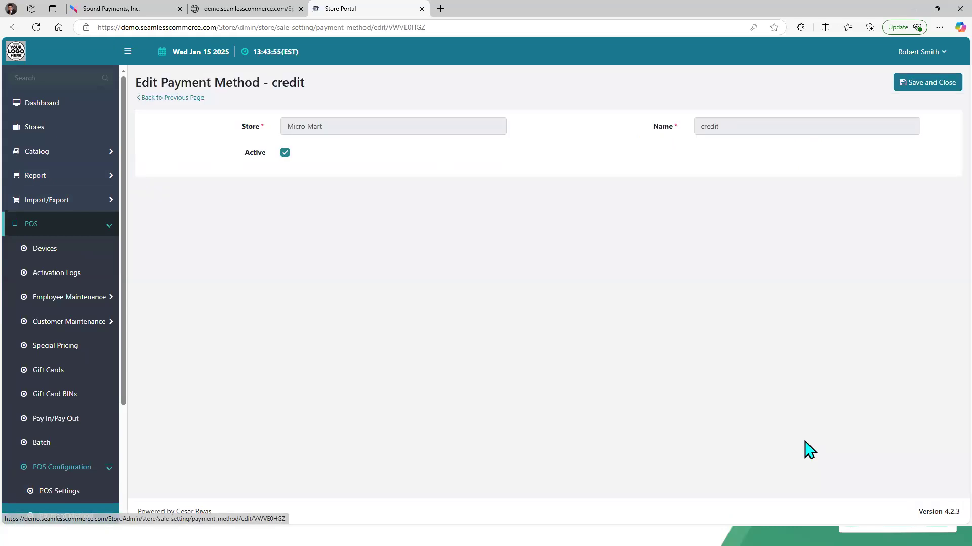
pyautogui.click(181, 98)
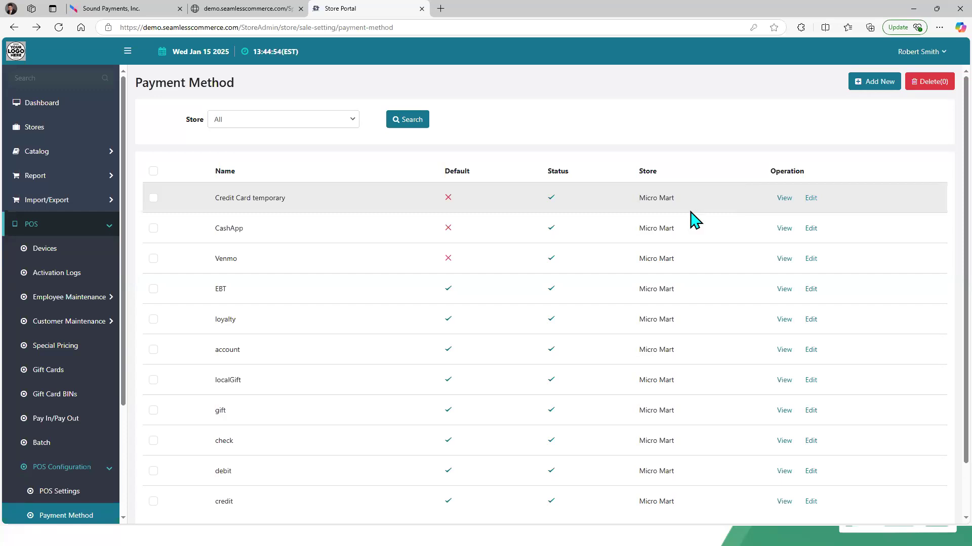
pyautogui.click(873, 78)
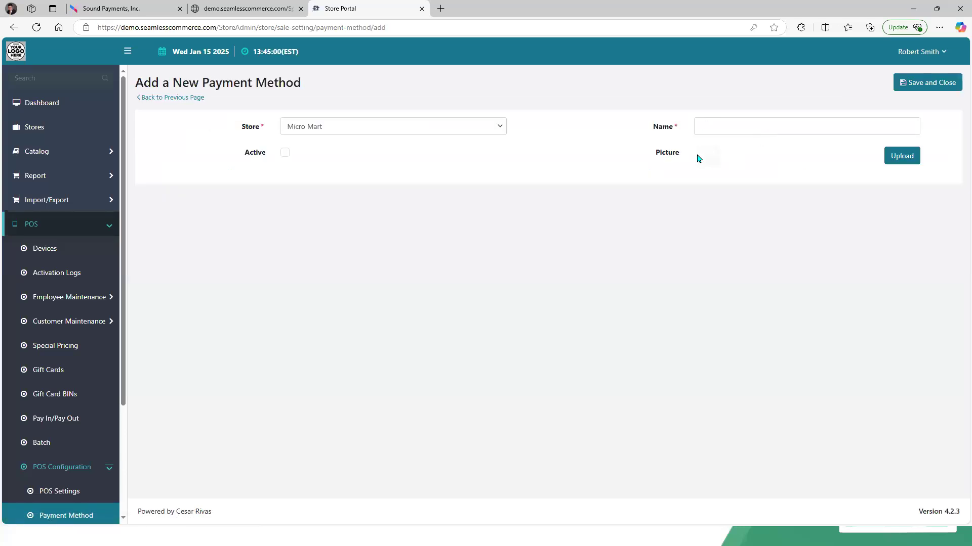
pyautogui.click(172, 98)
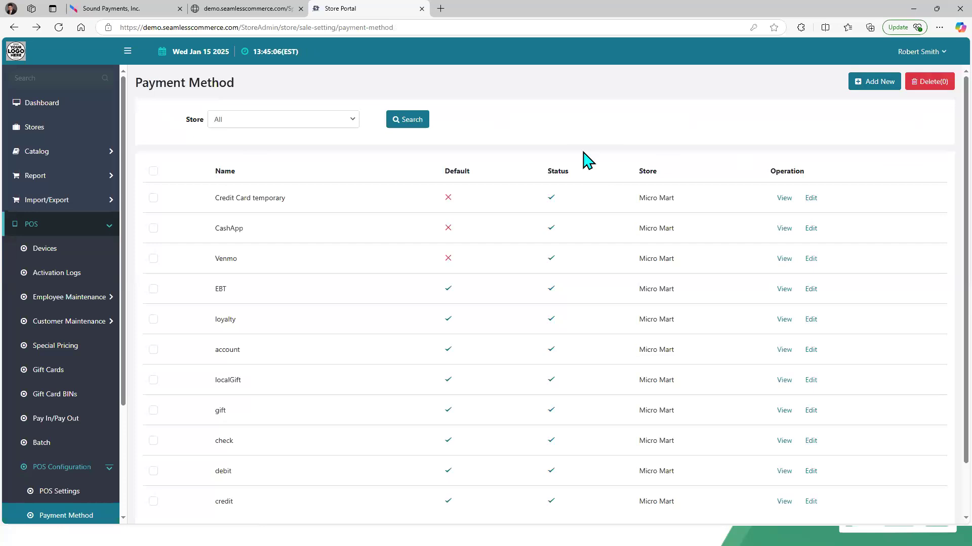
# Step: On the terminal, open the Pay Method settings screen and scroll through its cash discount and payment methods
pyautogui.click(146, 12)
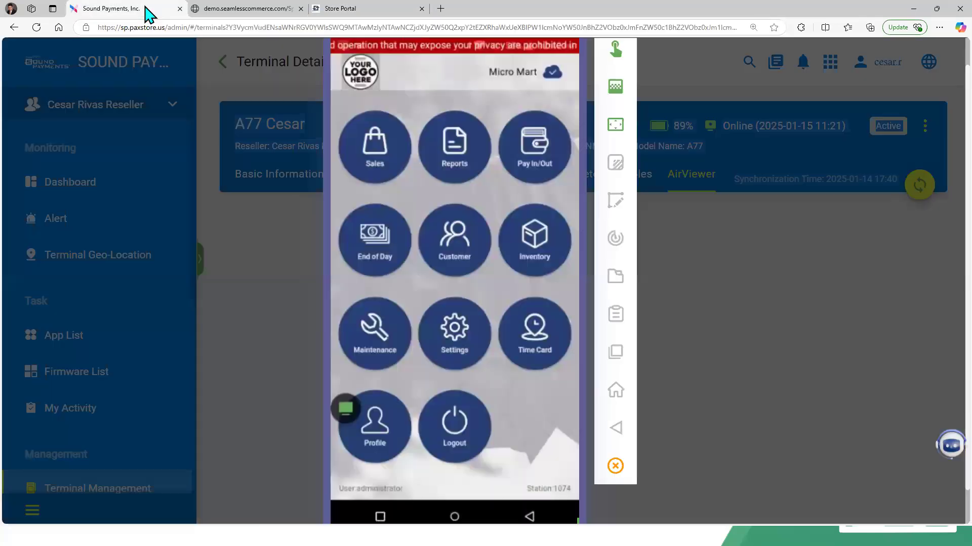
pyautogui.click(456, 348)
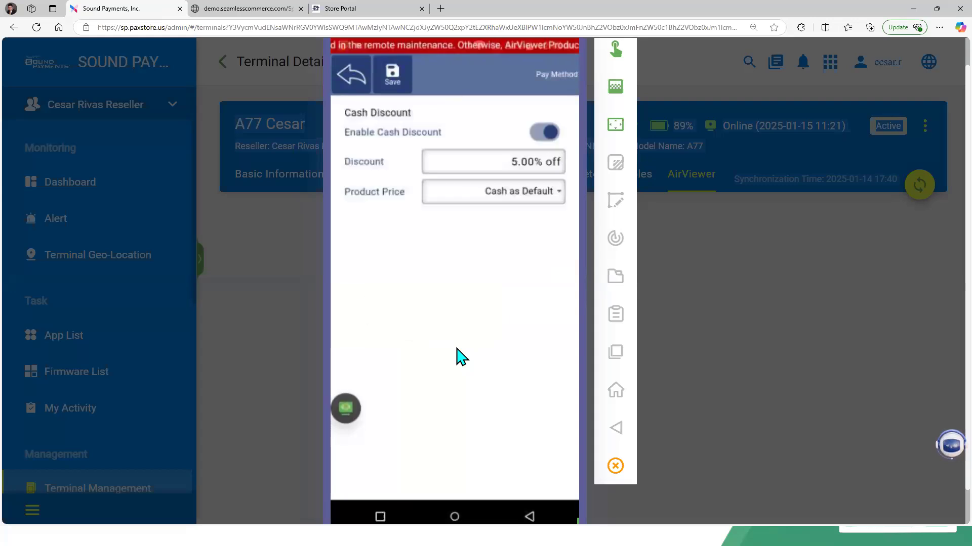
pyautogui.scroll(-3, 461, 357)
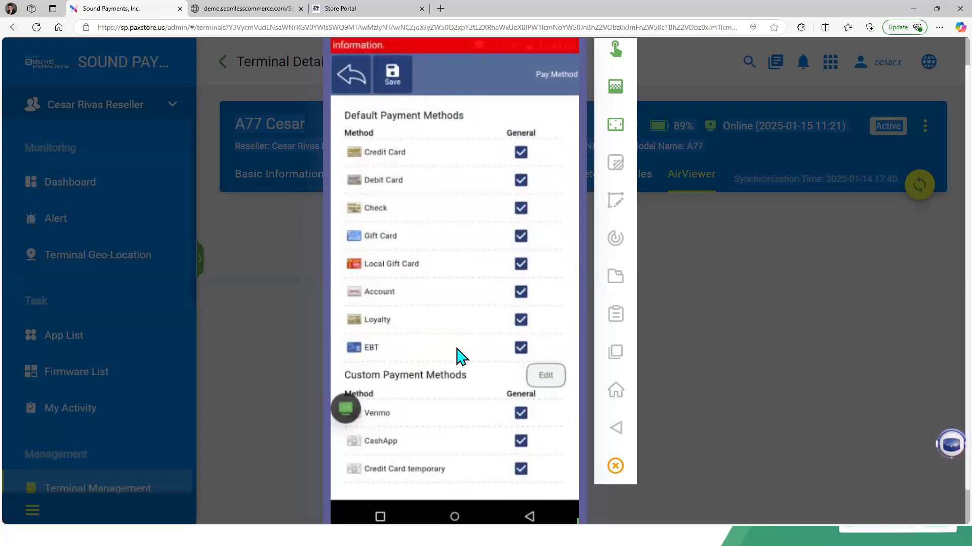
pyautogui.scroll(5, 460, 356)
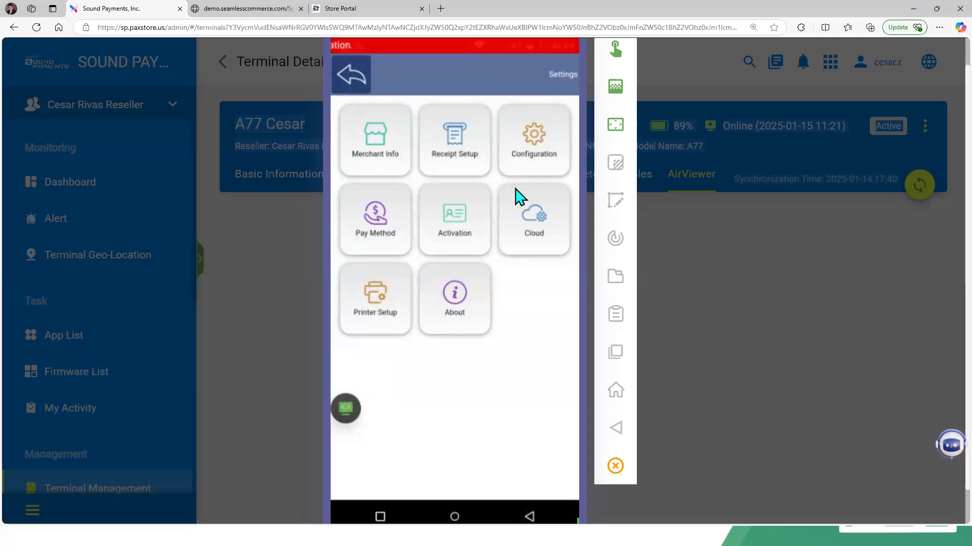
pyautogui.click(350, 11)
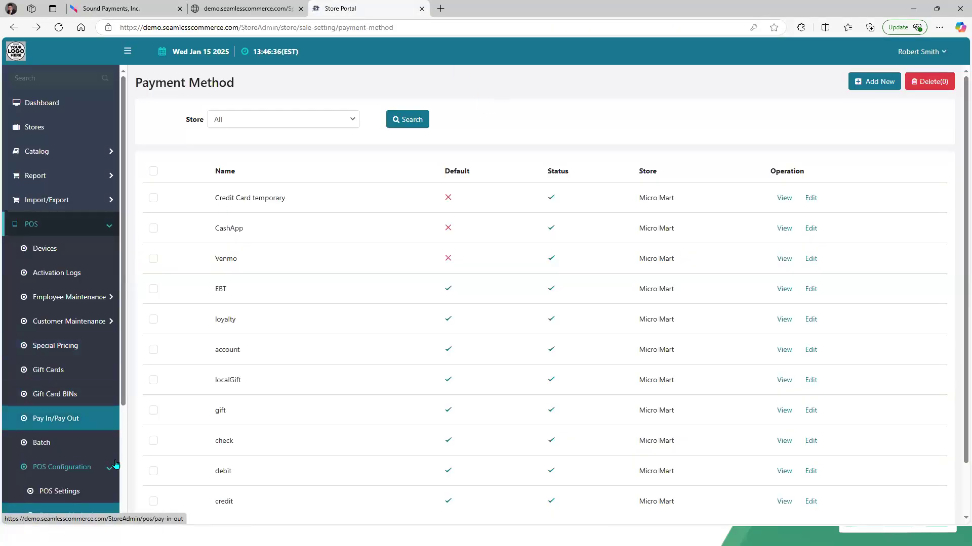
# Step: Open Micro Mart's store settings in Store Portal and view its Loyalty settings
pyautogui.scroll(-3, 123, 464)
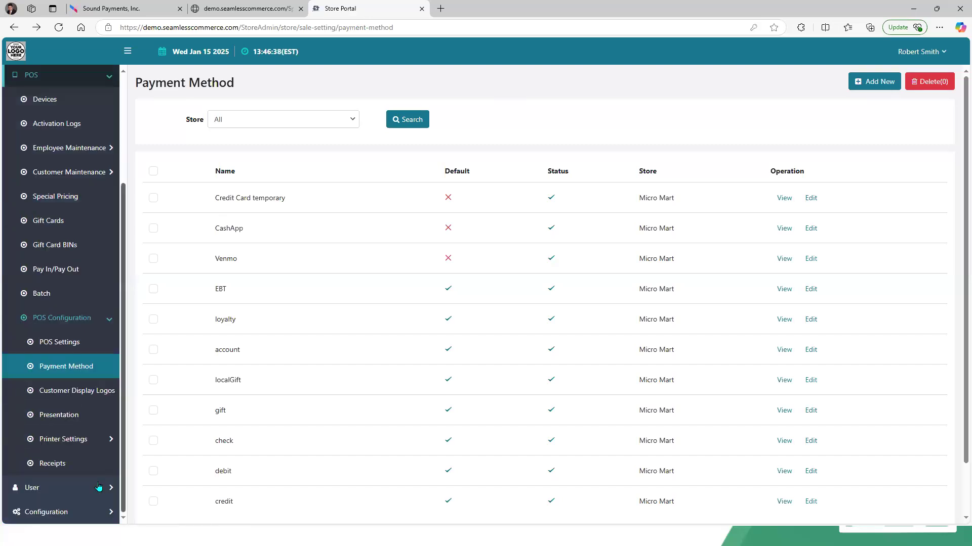
pyautogui.click(100, 521)
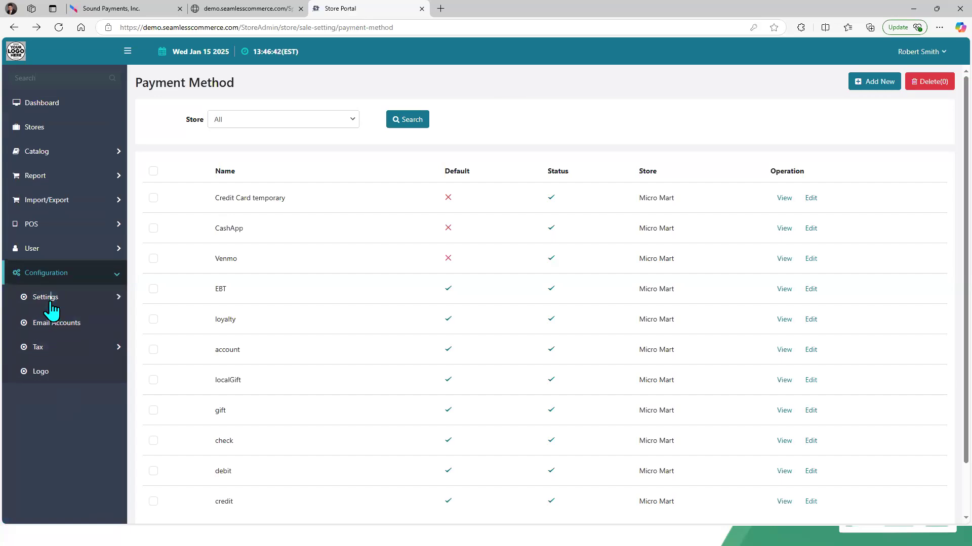
pyautogui.click(51, 299)
pyautogui.click(59, 322)
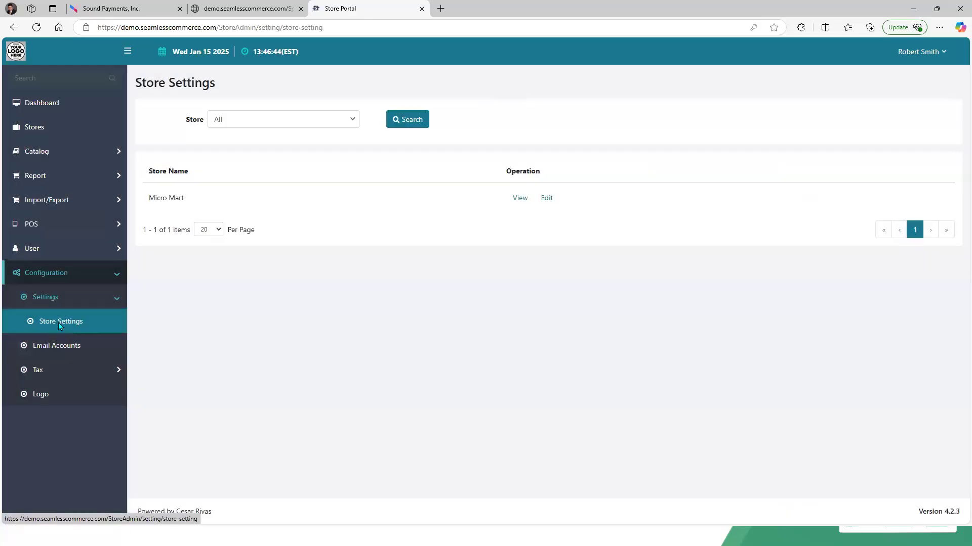
pyautogui.click(547, 198)
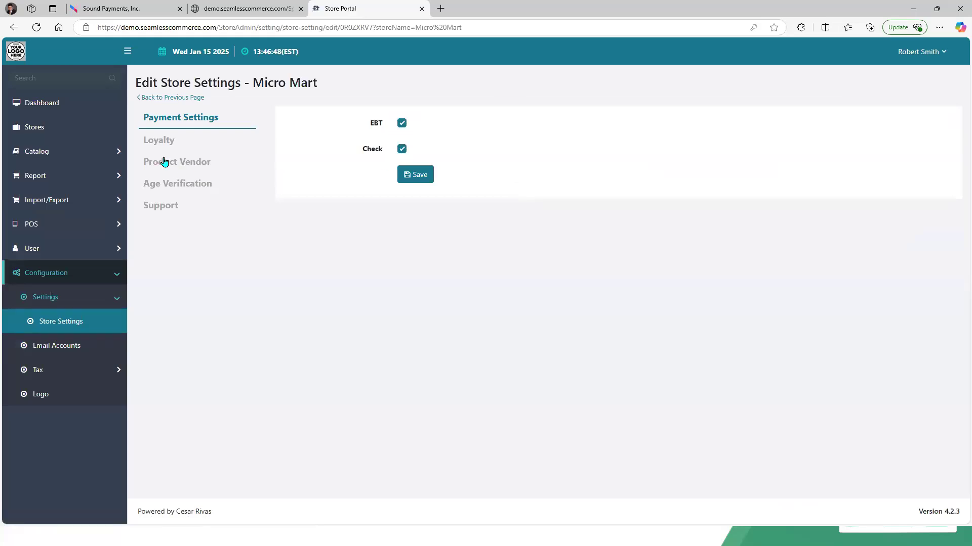
pyautogui.click(159, 142)
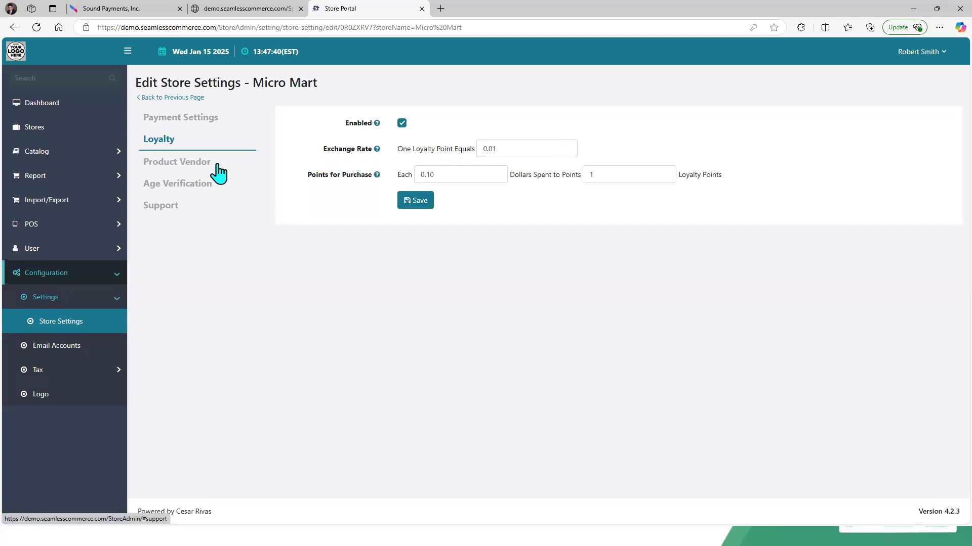
# Step: Switch to the terminal view and return from Settings to the POS home screen
pyautogui.click(79, 228)
pyautogui.click(126, 10)
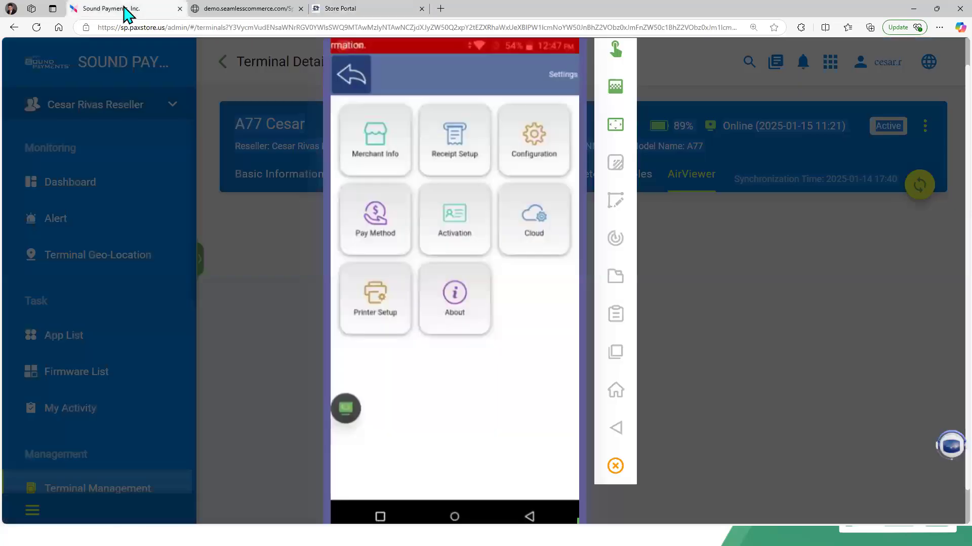
pyautogui.click(393, 222)
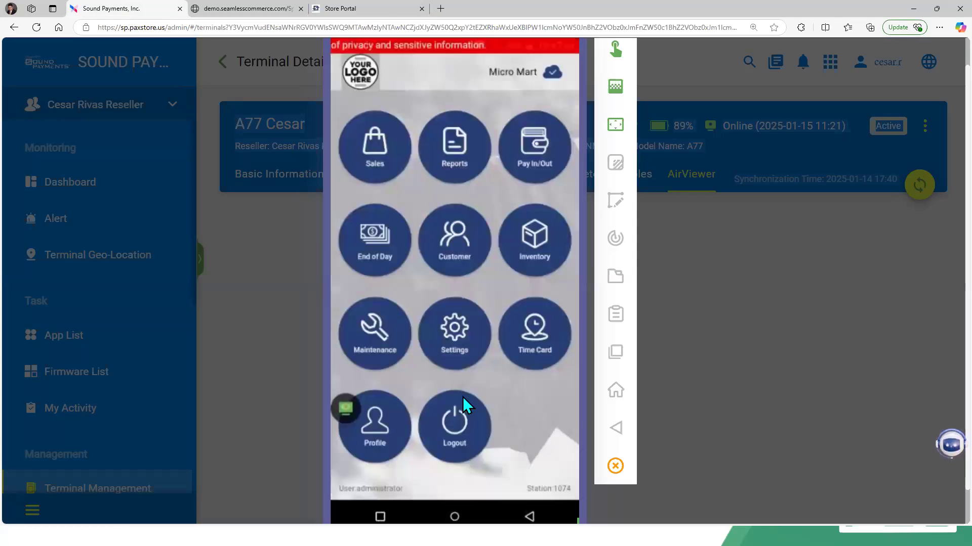
# Step: In Store Portal, open Gift Cards, start adding a new virtual gift card and generate a new gift card code
pyautogui.click(354, 9)
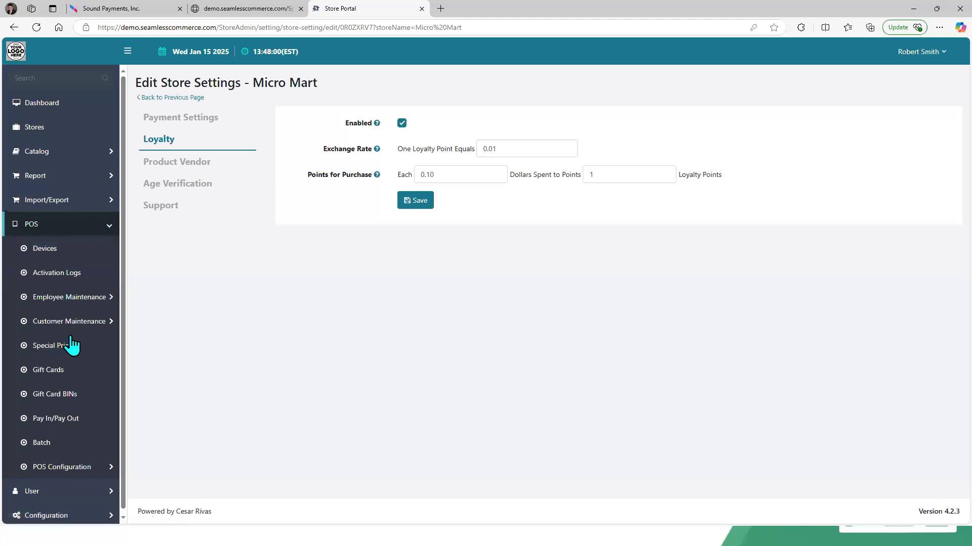
pyautogui.click(50, 372)
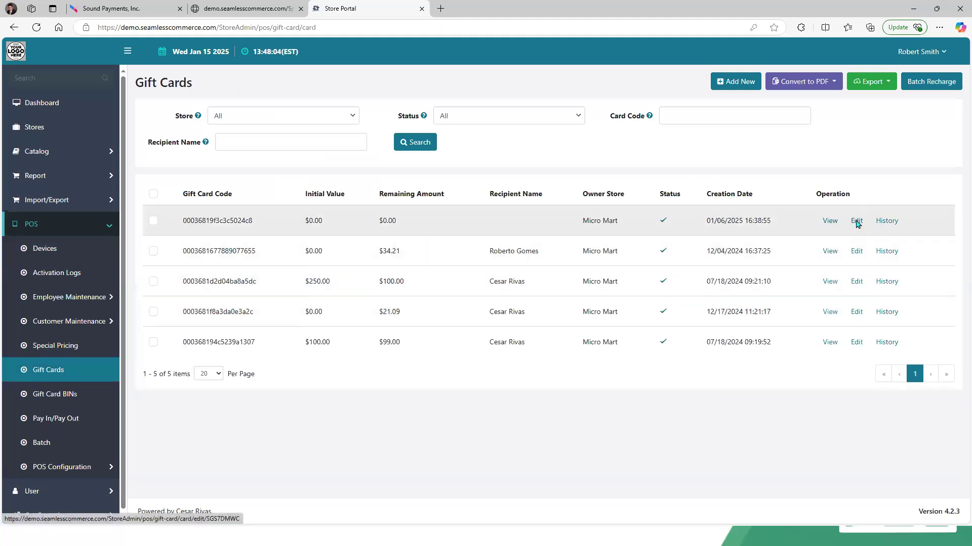
pyautogui.click(733, 83)
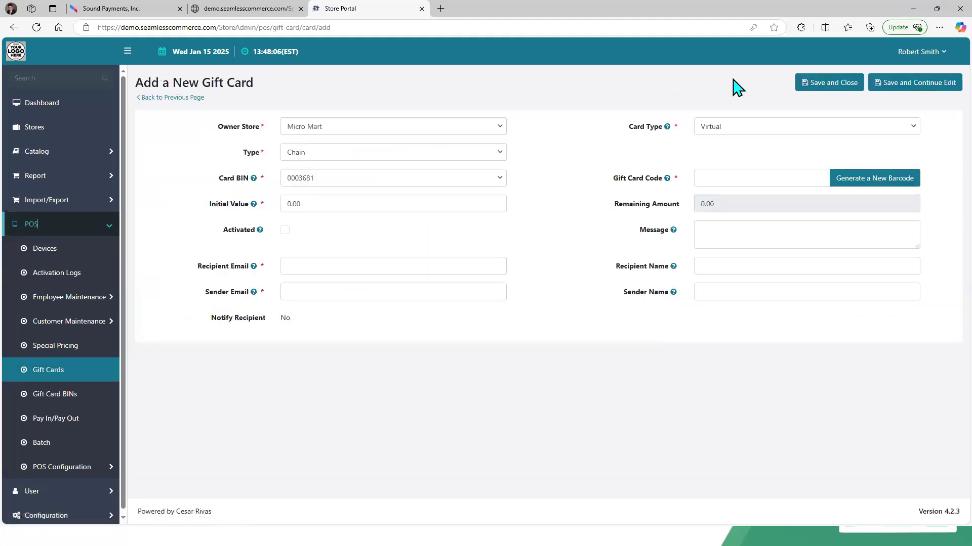
pyautogui.click(742, 127)
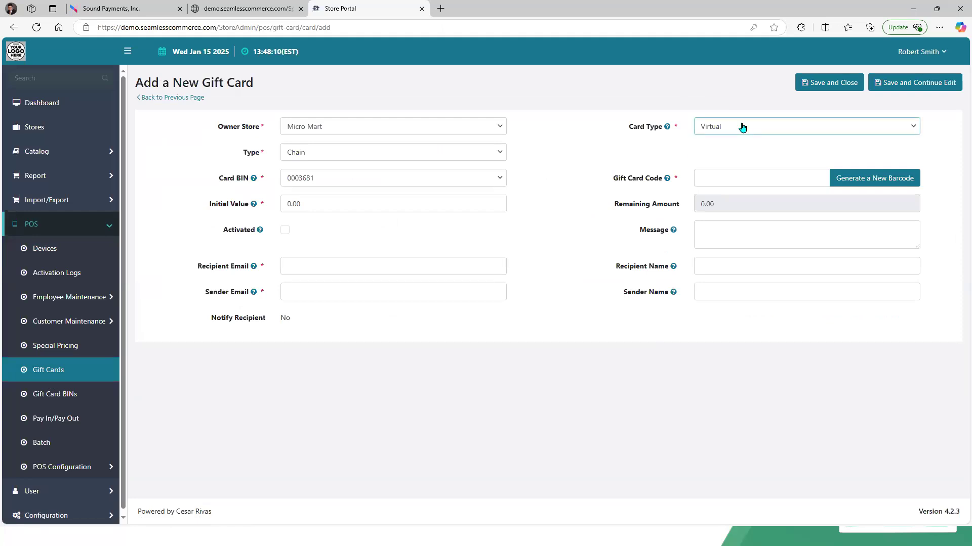
pyautogui.click(742, 126)
pyautogui.click(611, 168)
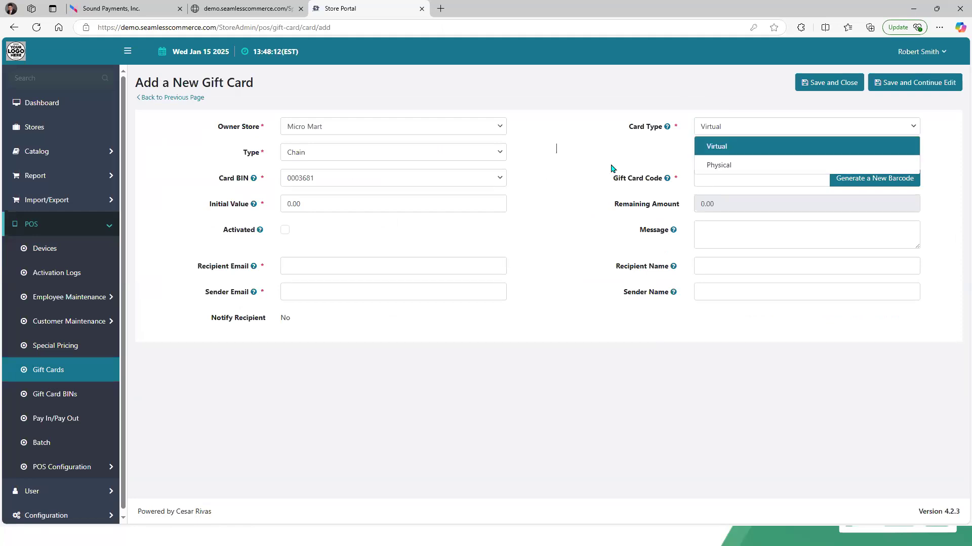
pyautogui.click(900, 181)
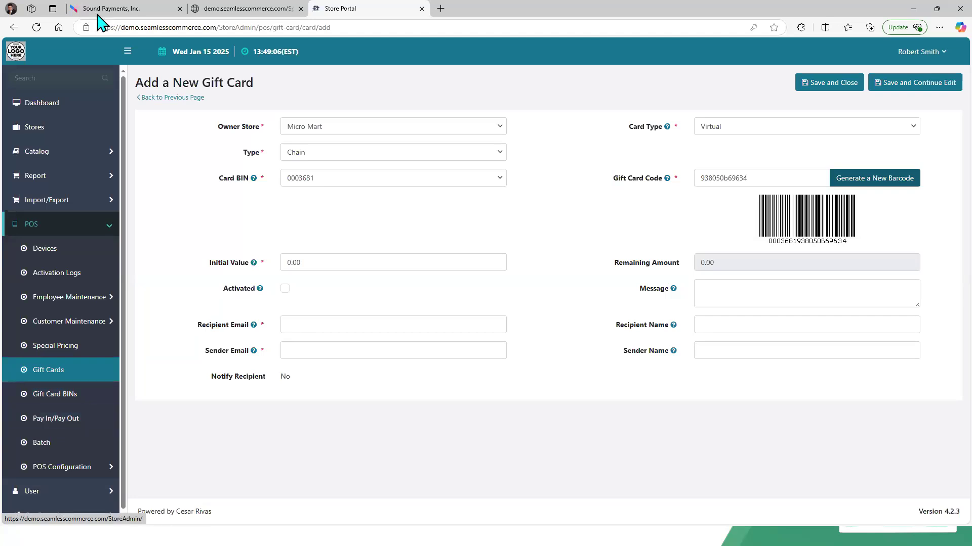
# Step: On the terminal, open the Customer menu and its Local Gift Card option
pyautogui.click(115, 5)
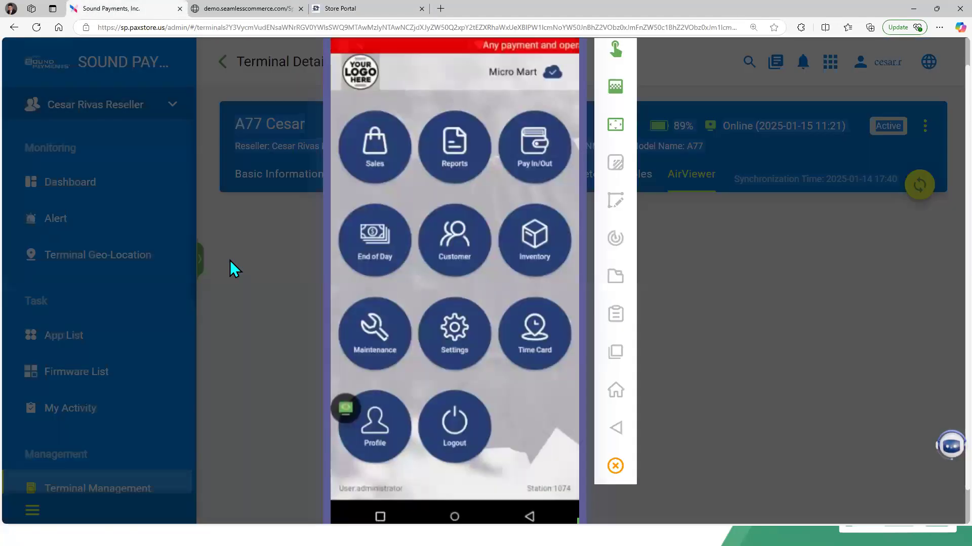
pyautogui.click(459, 251)
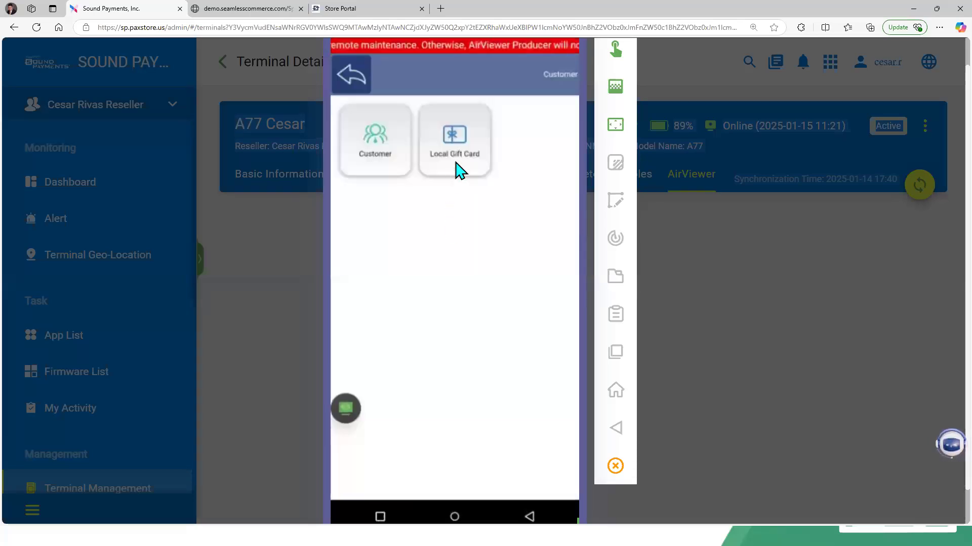
pyautogui.click(458, 168)
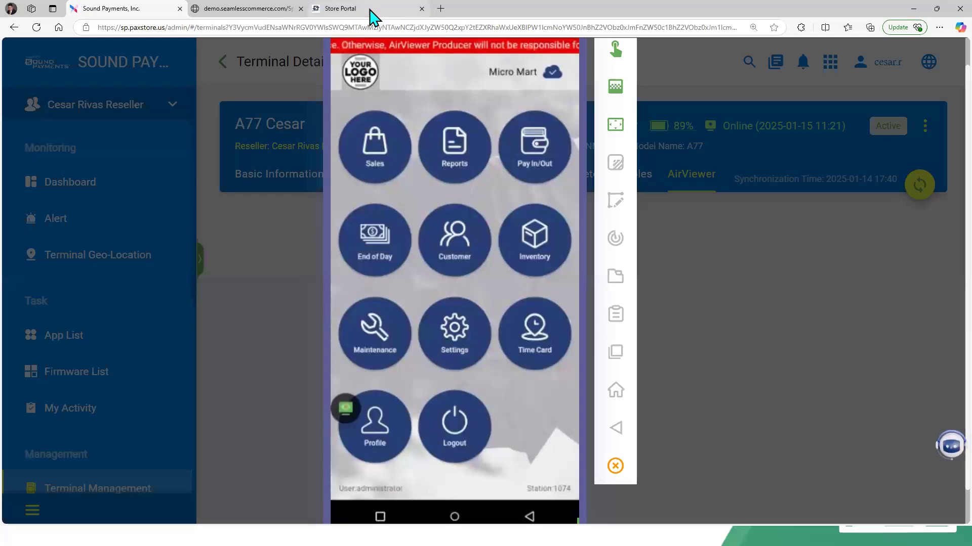
# Step: On the terminal, open Pay In/Out and choose Pay Out
pyautogui.click(525, 151)
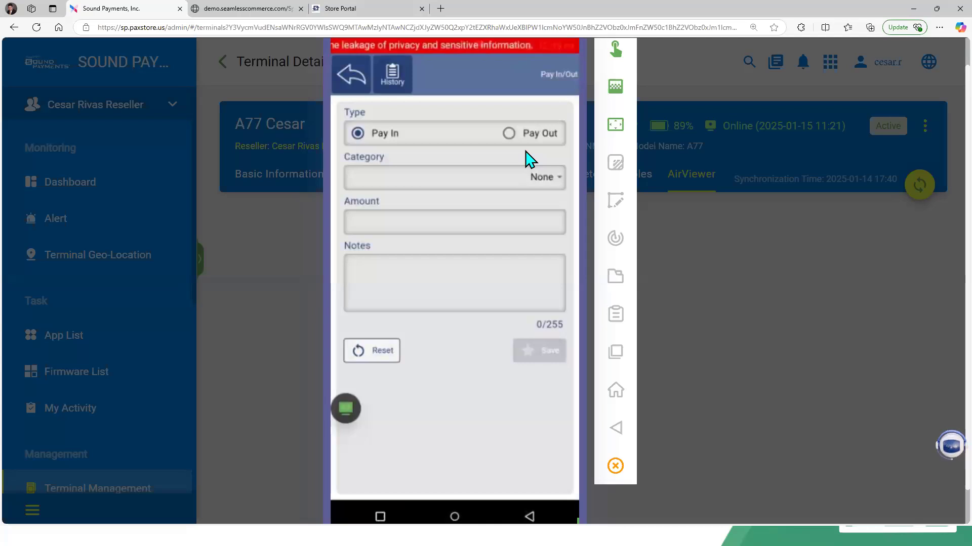
pyautogui.click(525, 152)
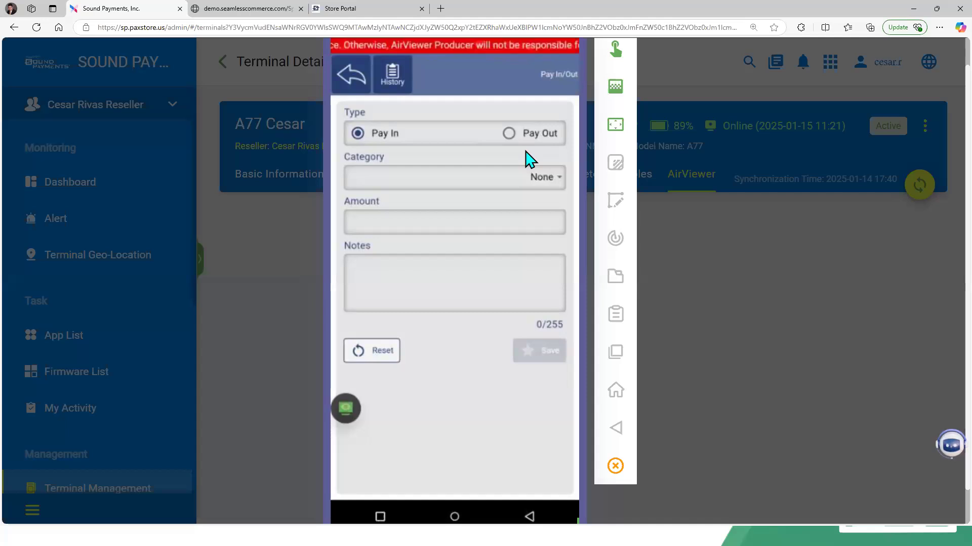
# Step: In Store Portal, open Pay In/Pay Out and search the records for the Micro Mart store
pyautogui.click(361, 8)
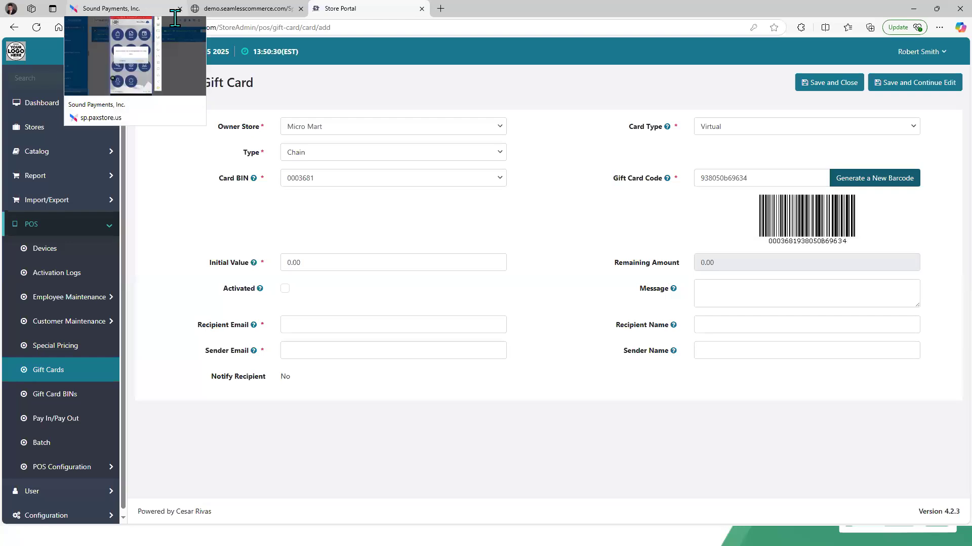
pyautogui.click(79, 423)
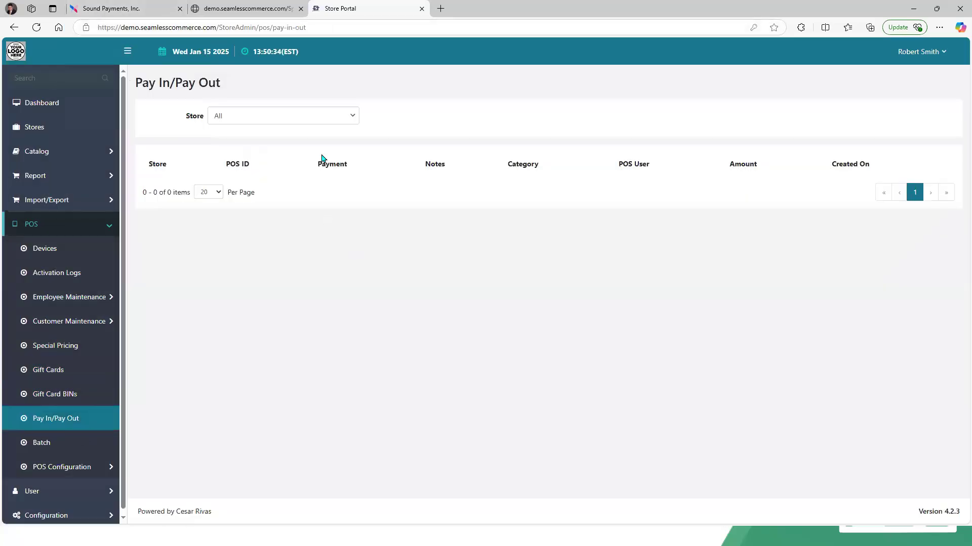
pyautogui.click(351, 118)
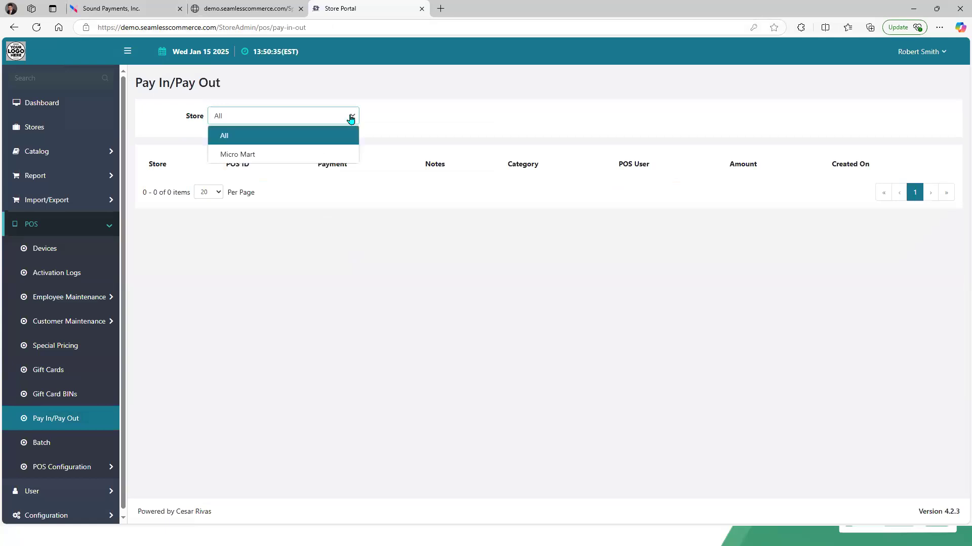
pyautogui.click(342, 153)
pyautogui.click(398, 144)
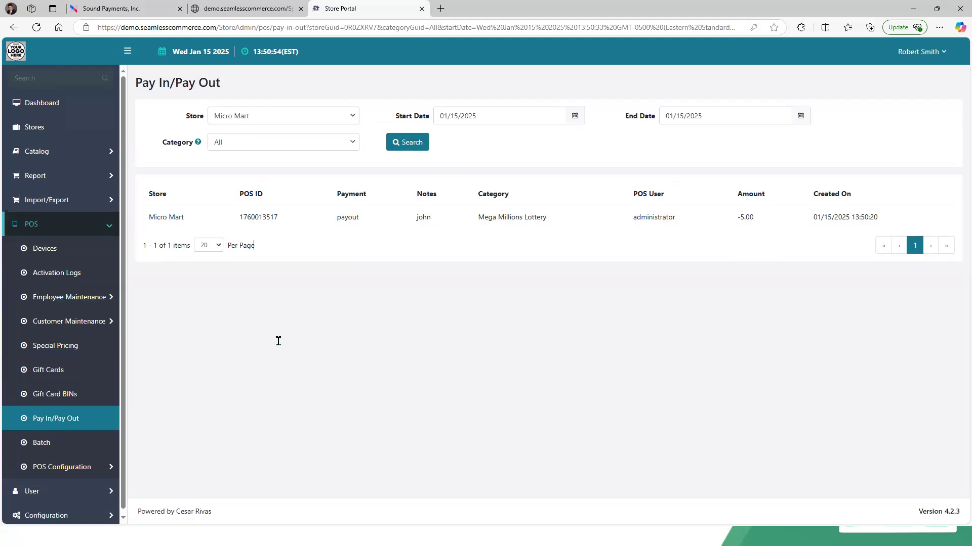
# Step: Reload the expired PAXSTORE session and log back in to the Administrator Center
pyautogui.click(128, 14)
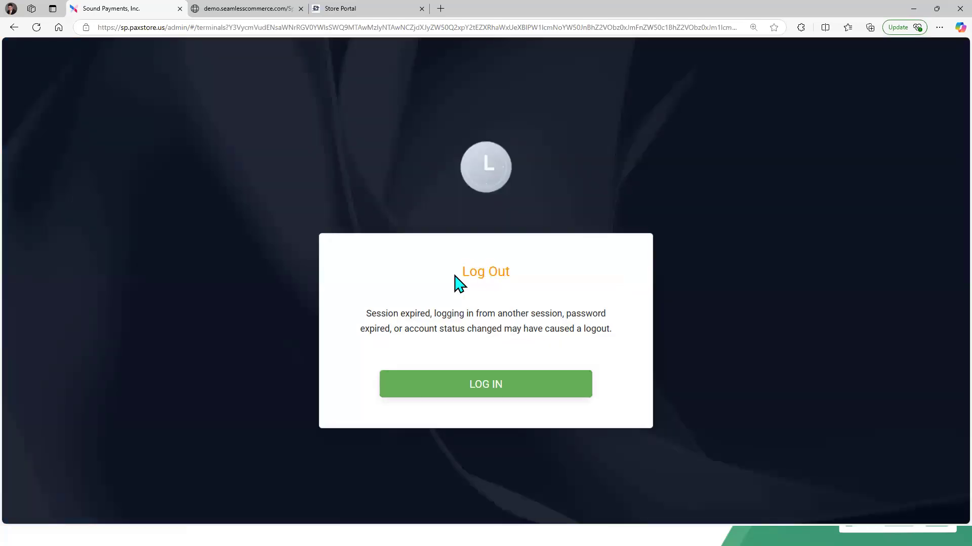
pyautogui.click(481, 400)
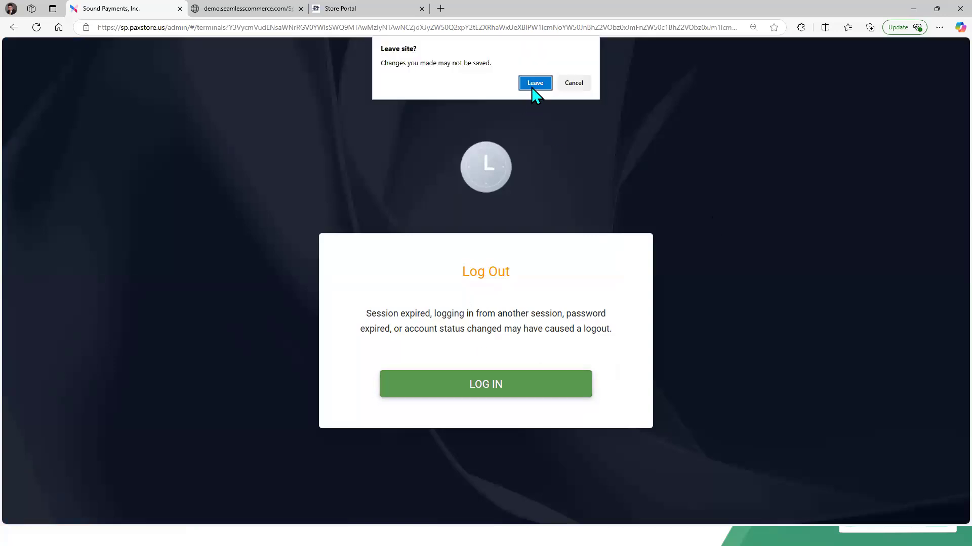
pyautogui.click(532, 89)
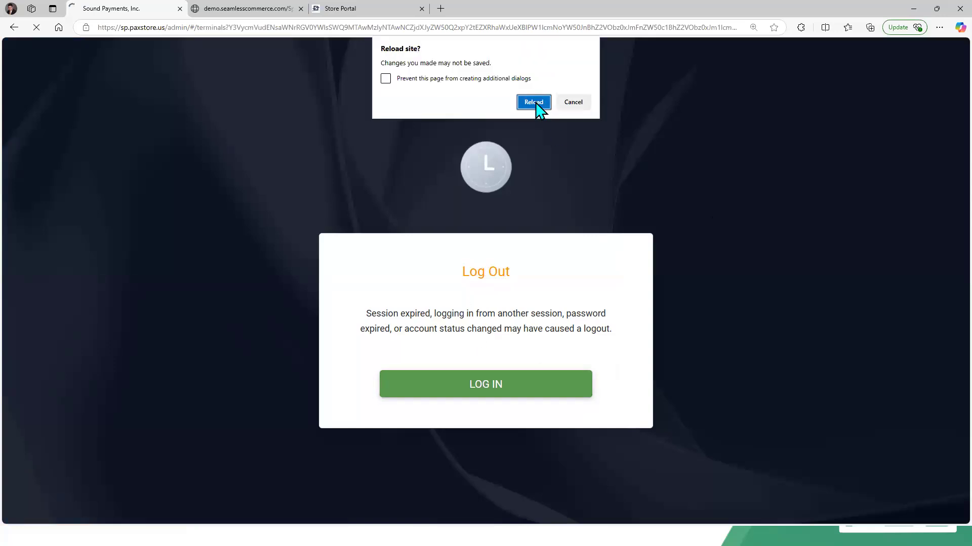
pyautogui.click(537, 102)
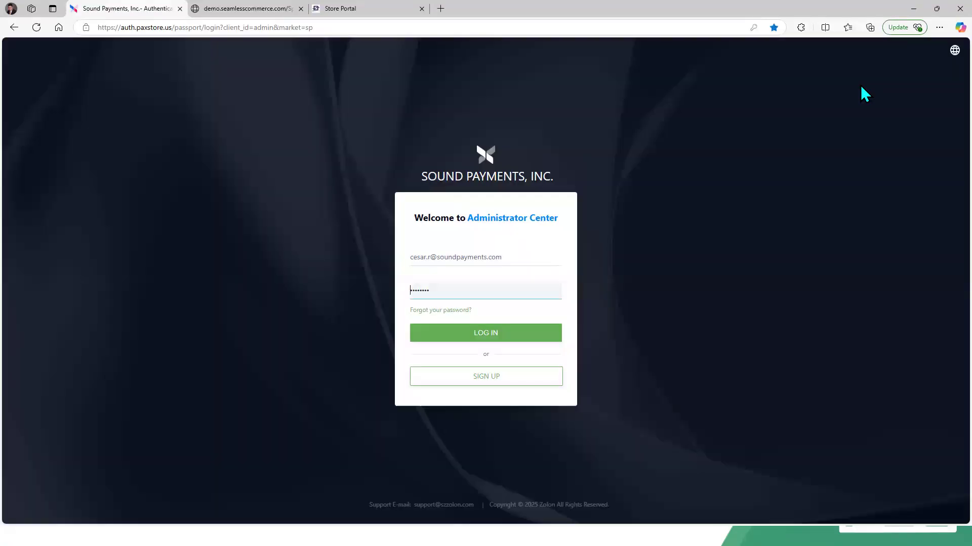
pyautogui.click(477, 335)
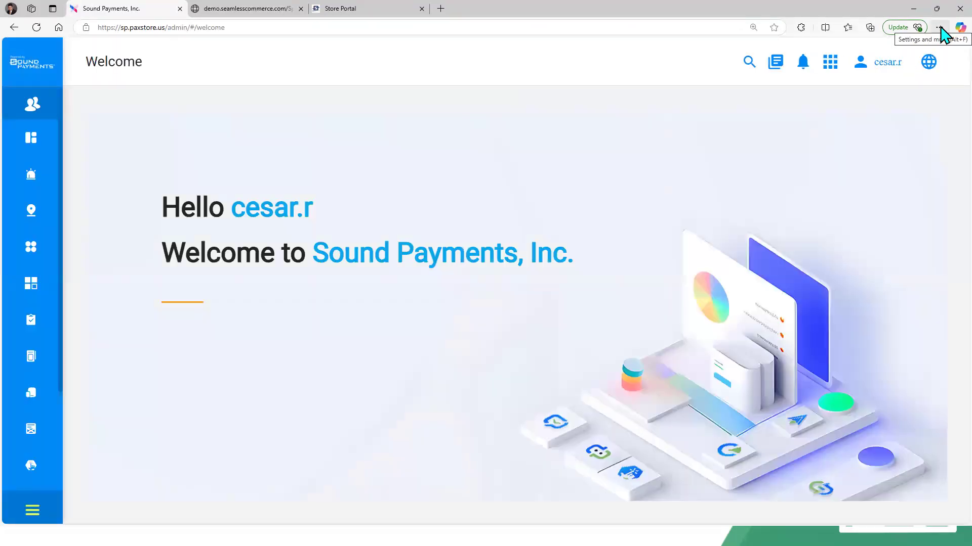
# Step: Set the browser zoom to 100%
pyautogui.click(940, 28)
pyautogui.click(875, 97)
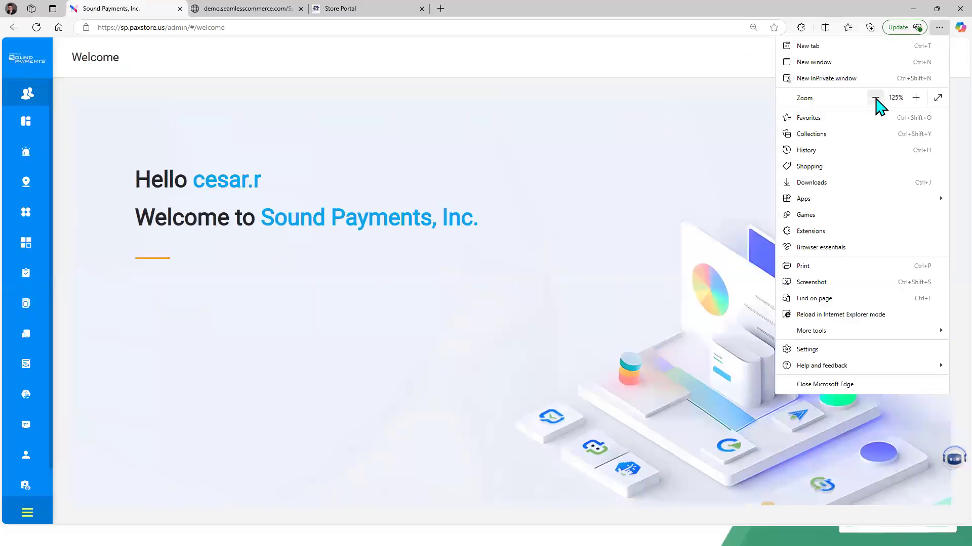
pyautogui.click(875, 98)
pyautogui.click(875, 97)
pyautogui.click(57, 327)
pyautogui.moveTo(26, 310)
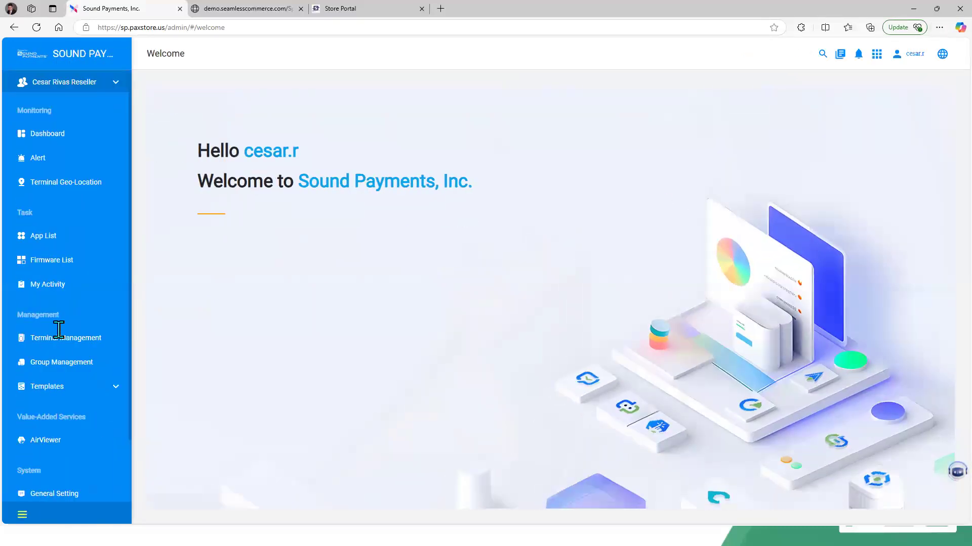
# Step: Open the A77 Cesar terminal under merchant Cesar QA and connect to it through AirViewer
pyautogui.click(60, 339)
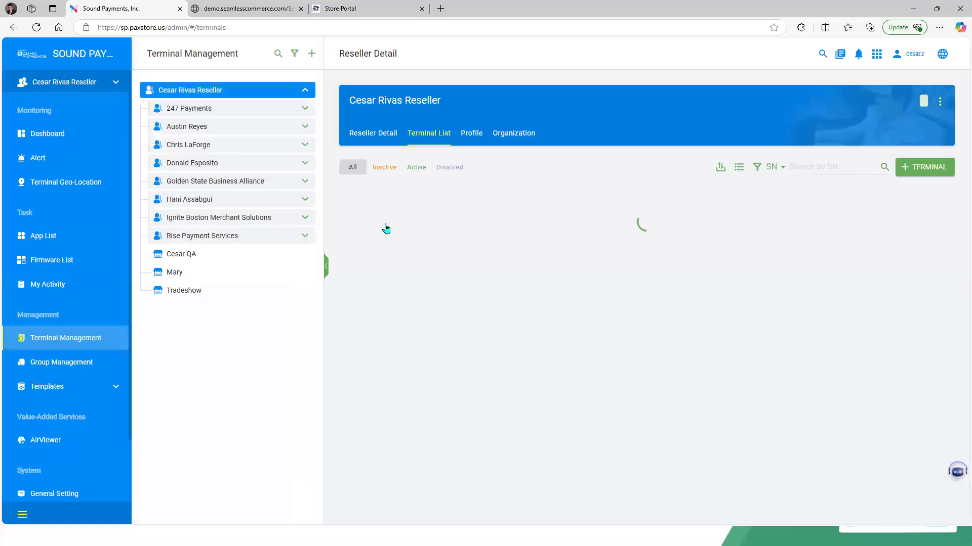
pyautogui.click(178, 257)
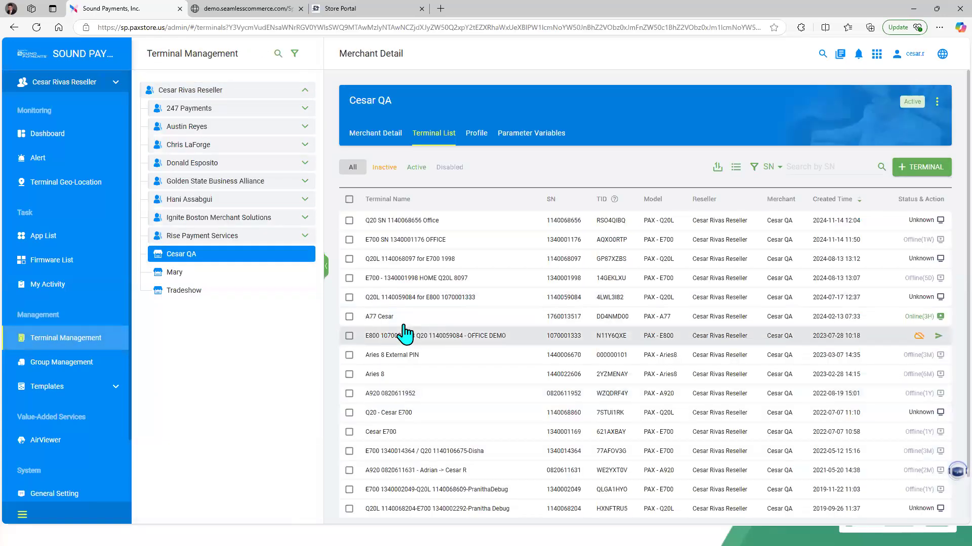
pyautogui.click(398, 319)
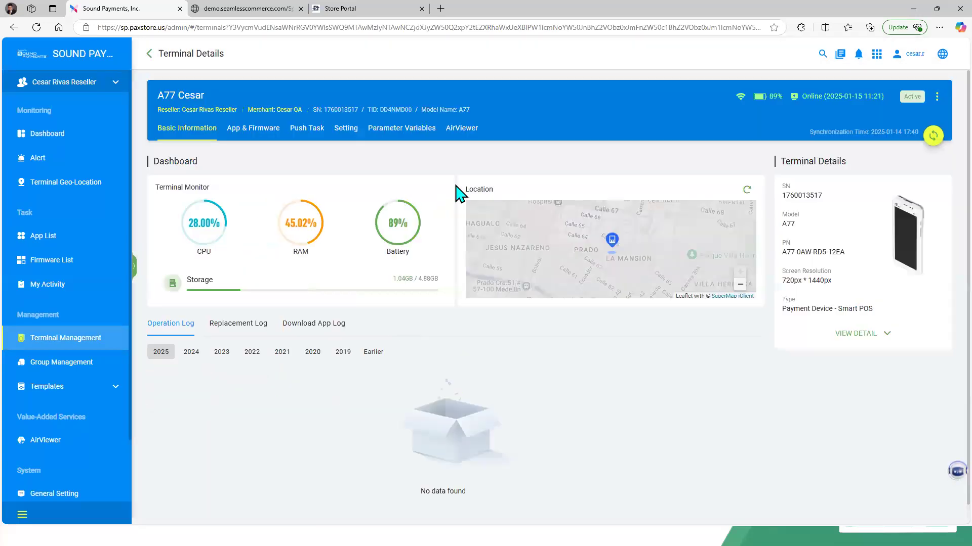
pyautogui.click(454, 133)
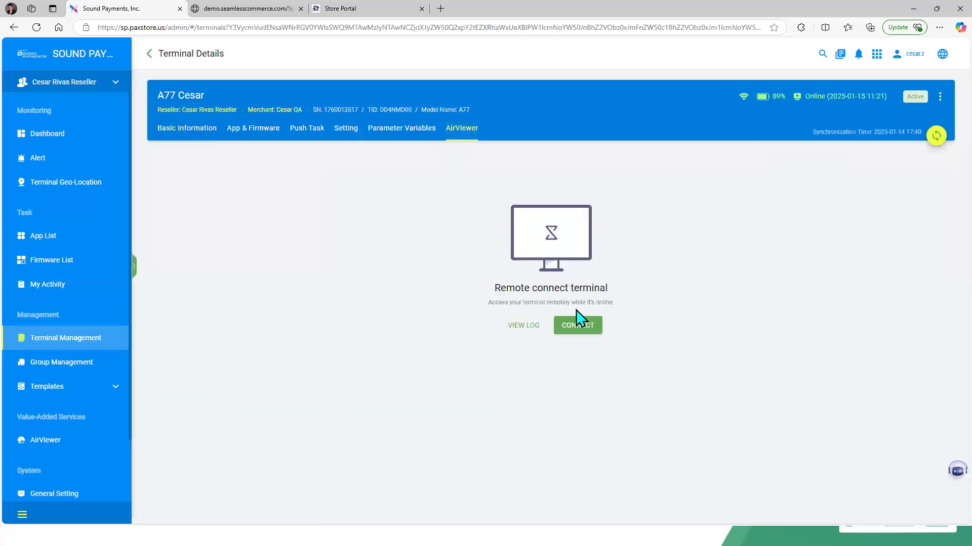
pyautogui.click(578, 326)
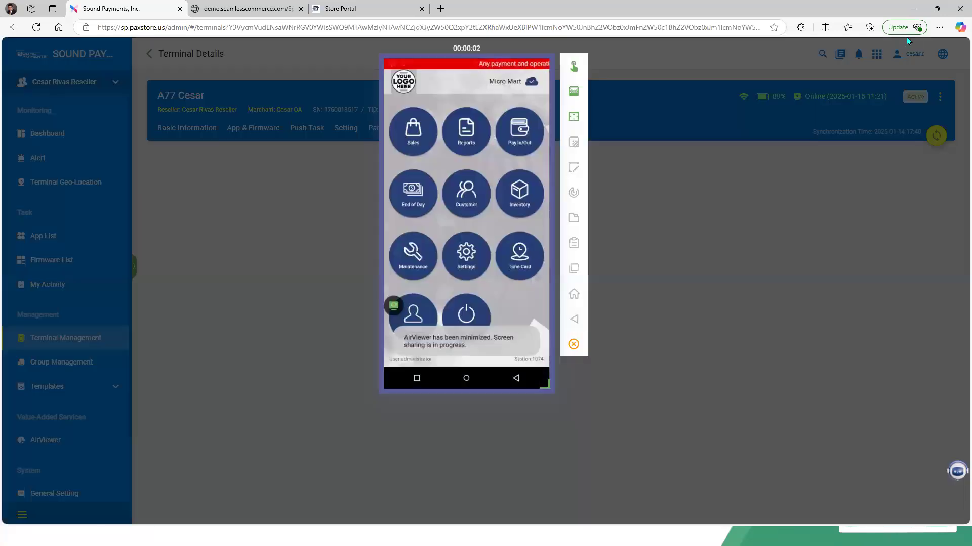
# Step: Zoom the browser page in to enlarge the AirViewer terminal screen
pyautogui.click(939, 26)
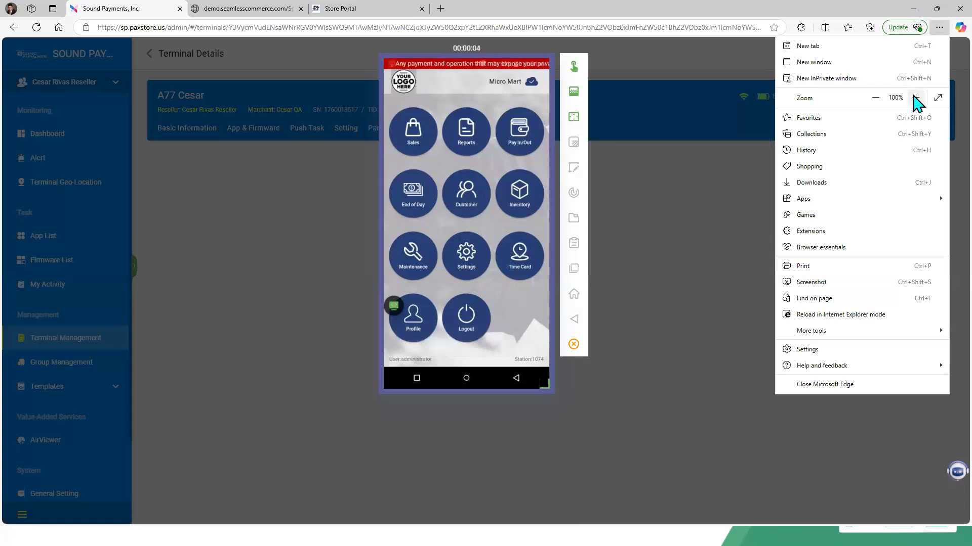
pyautogui.click(915, 96)
pyautogui.click(915, 96)
pyautogui.click(914, 97)
pyautogui.click(688, 277)
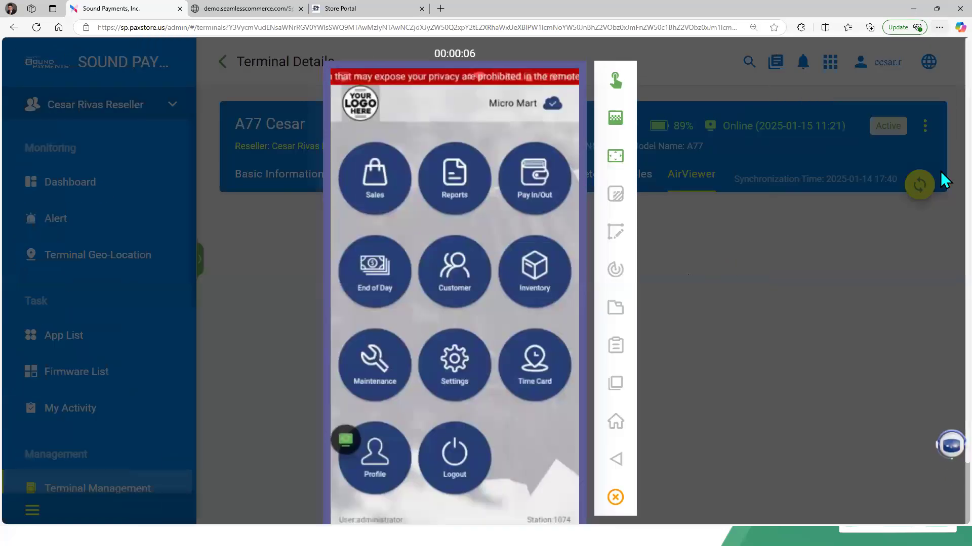
# Step: On the terminal, open Settings, then Cloud, and set sync with cloud to every 5 Mins
pyautogui.scroll(-1, 940, 174)
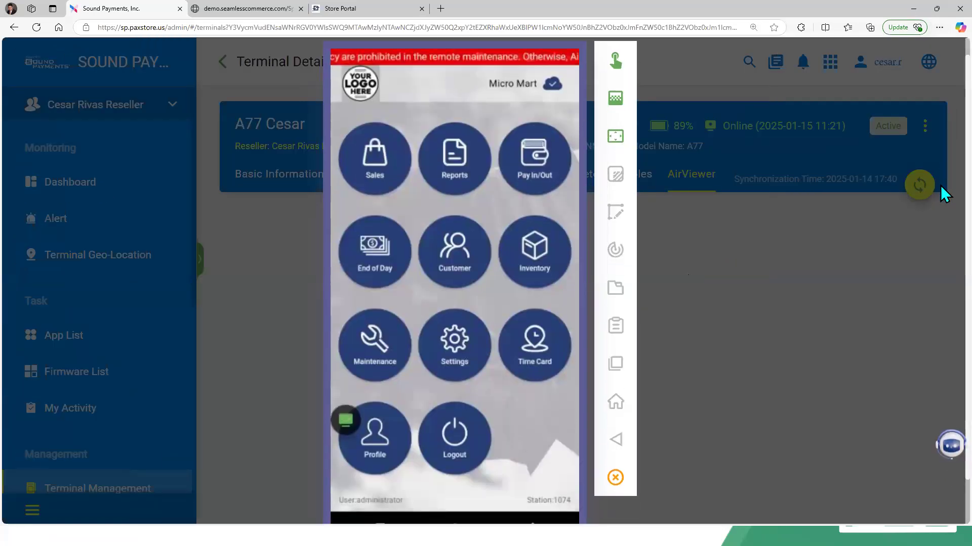
pyautogui.click(438, 350)
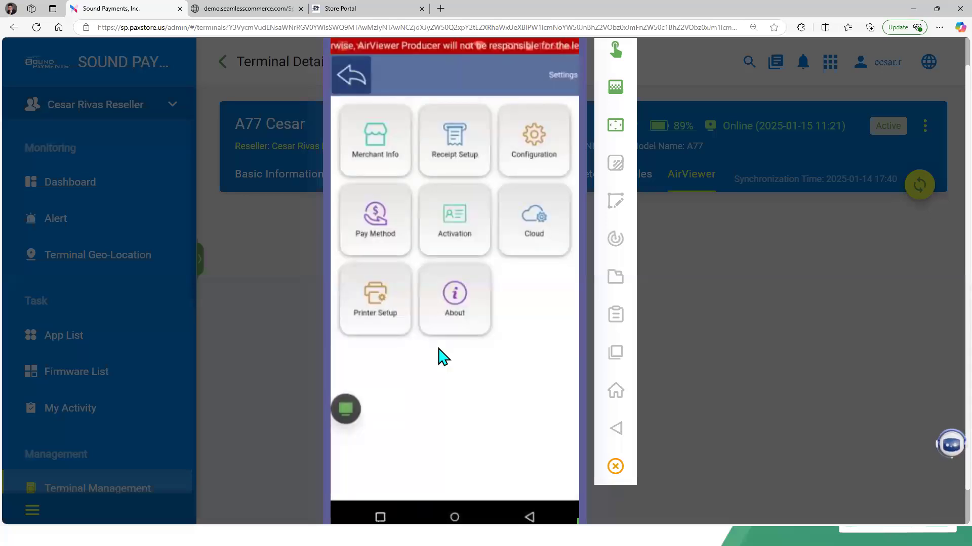
pyautogui.click(542, 212)
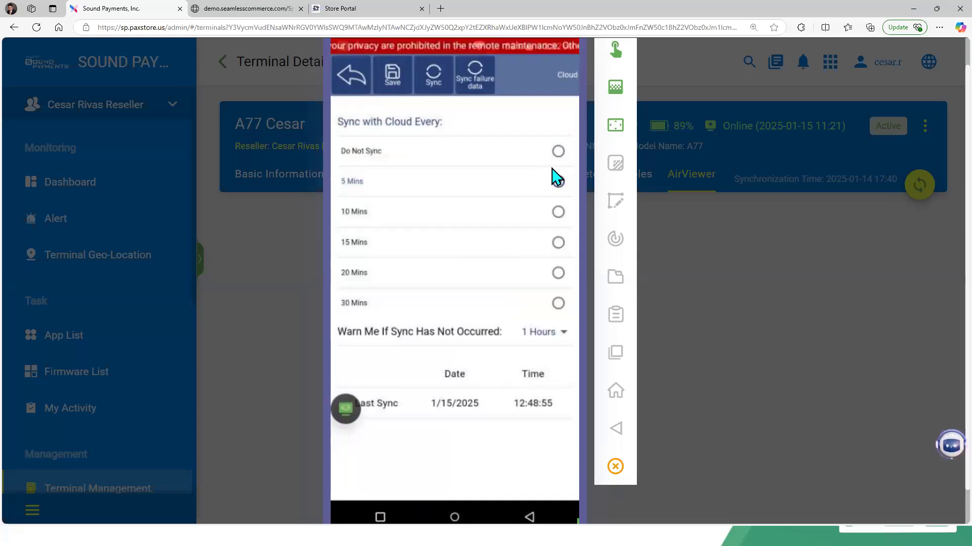
pyautogui.click(557, 181)
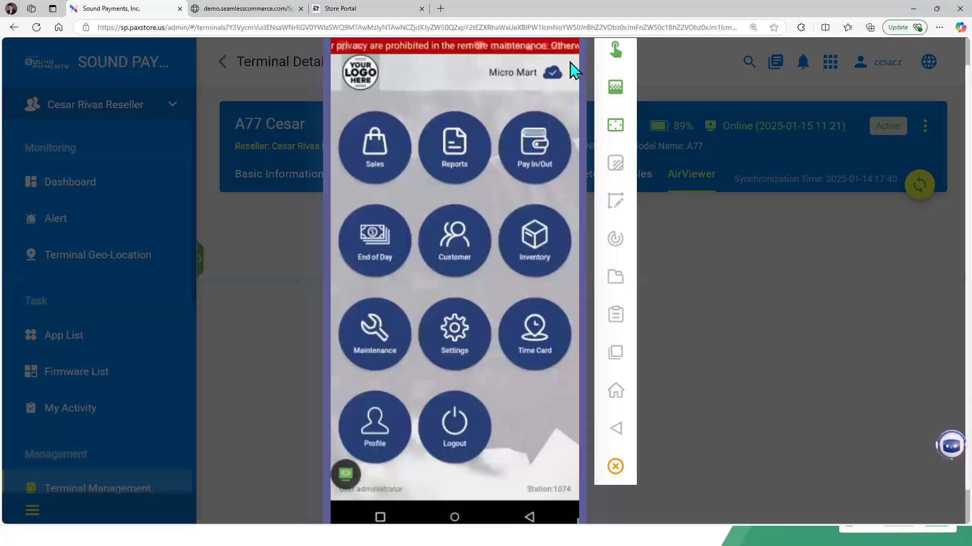
# Step: Reopen the Cloud settings from the home screen and set the sync warning interval to 3 Hours
pyautogui.click(550, 86)
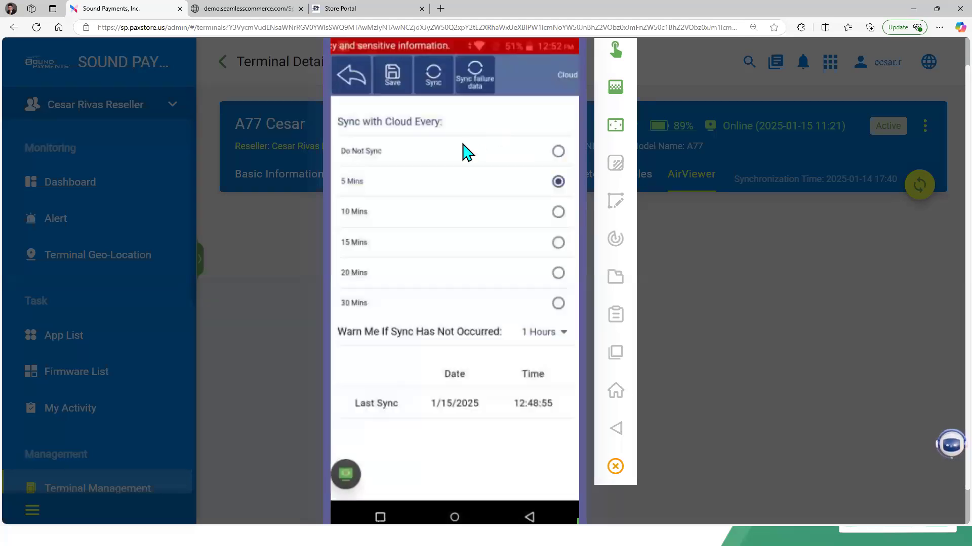
pyautogui.click(561, 340)
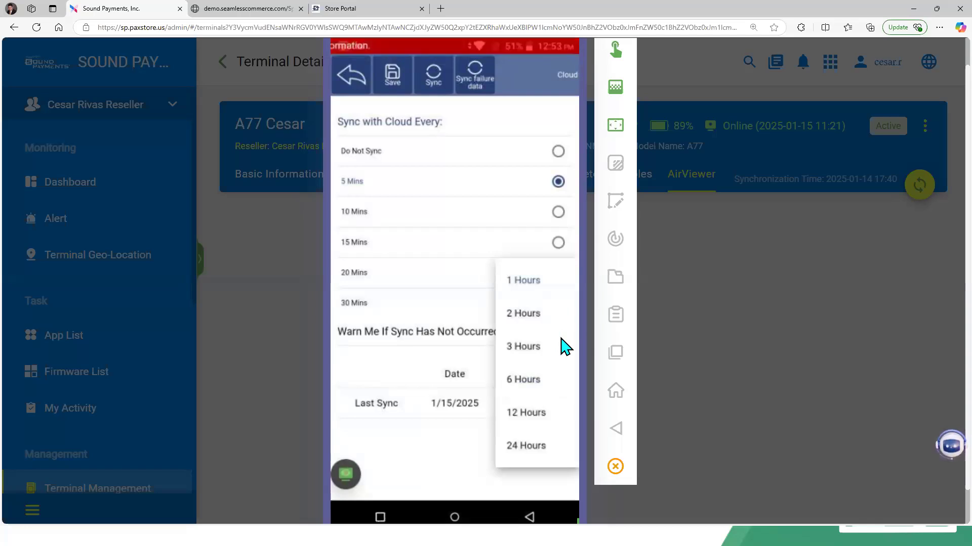
pyautogui.click(565, 347)
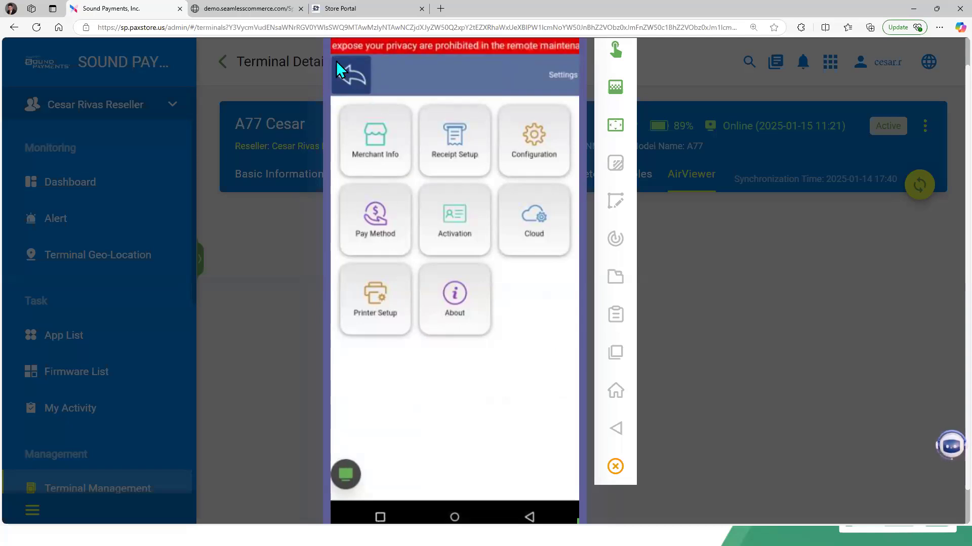
# Step: Switch to Store Portal and open POS Settings under POS Configuration
pyautogui.click(379, 9)
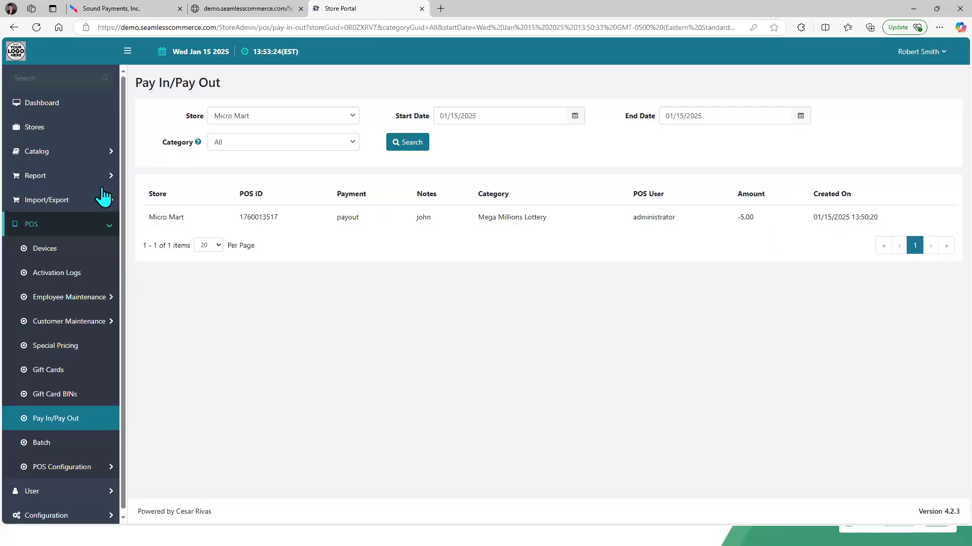
pyautogui.click(79, 471)
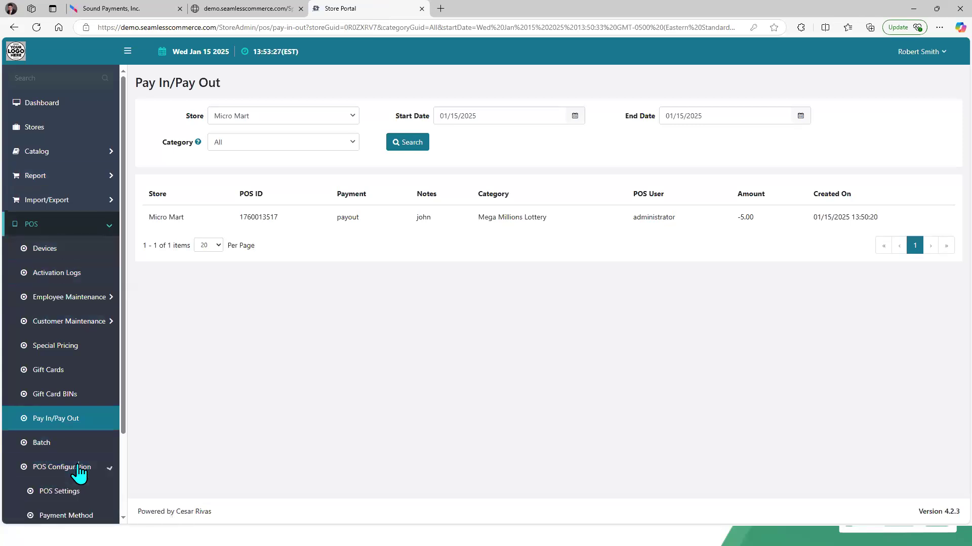
pyautogui.click(68, 489)
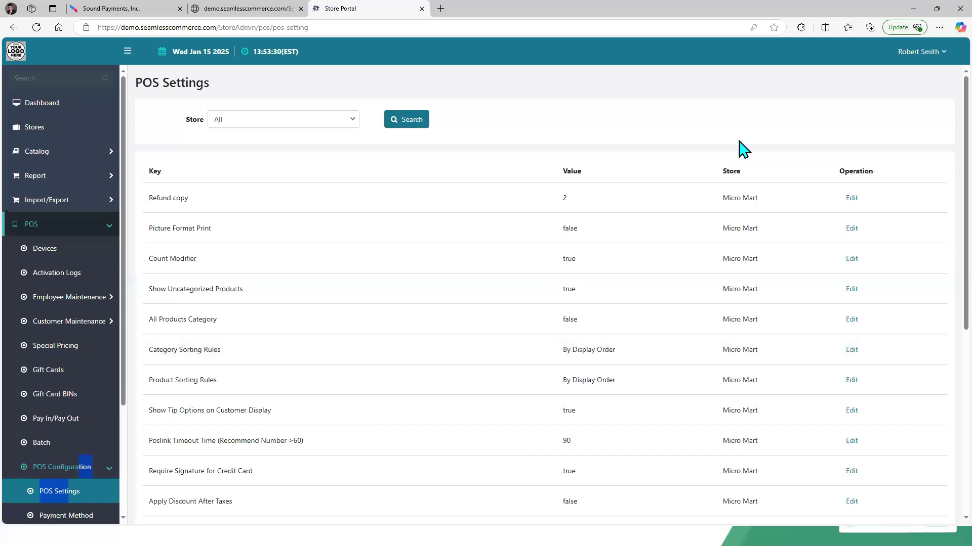
# Step: Scroll through the Micro Mart POS settings list to review its keys and values
pyautogui.scroll(-2, 944, 205)
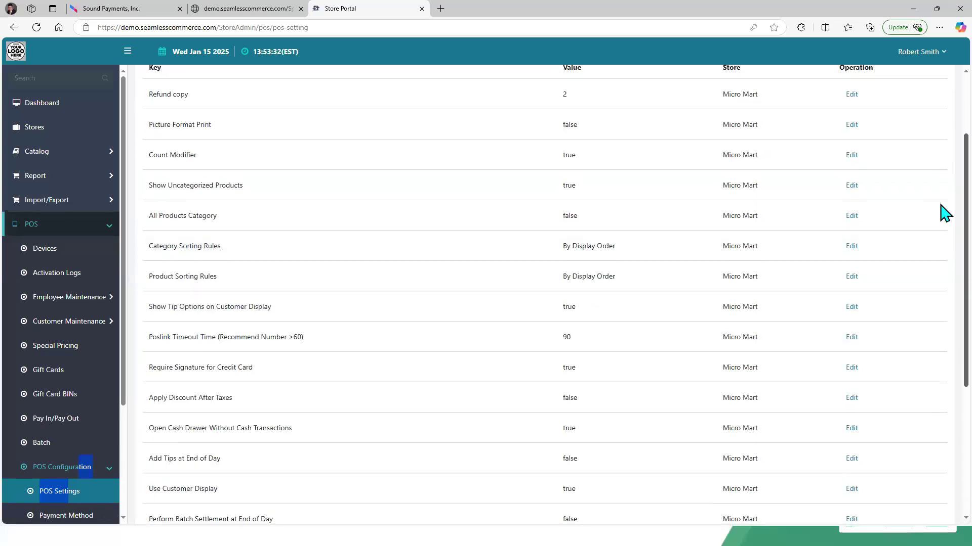
pyautogui.scroll(1, 945, 204)
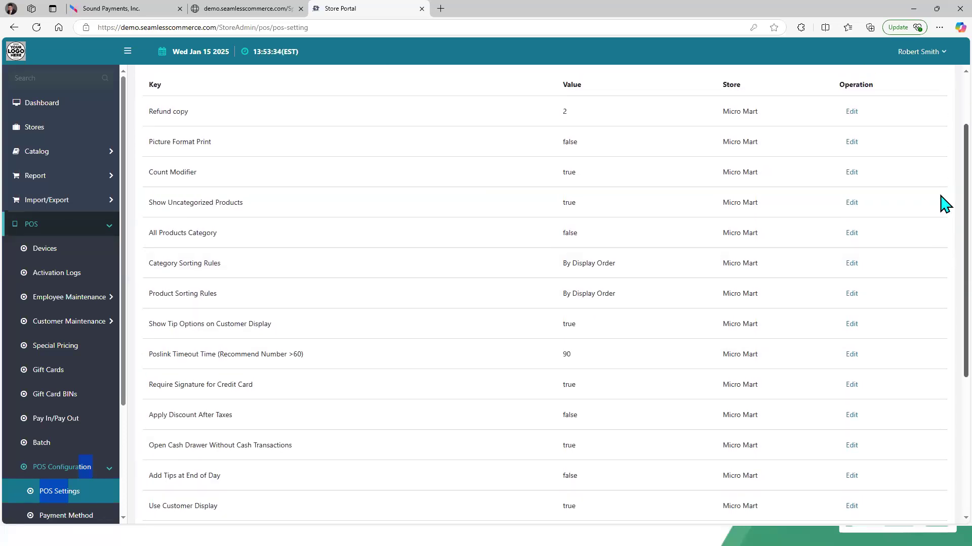
pyautogui.scroll(-1, 945, 213)
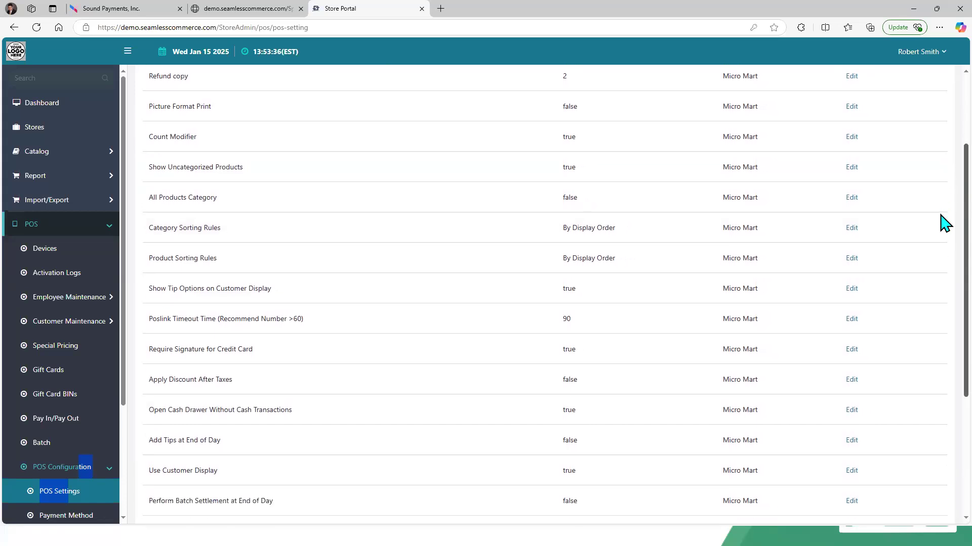
pyautogui.scroll(-2, 945, 245)
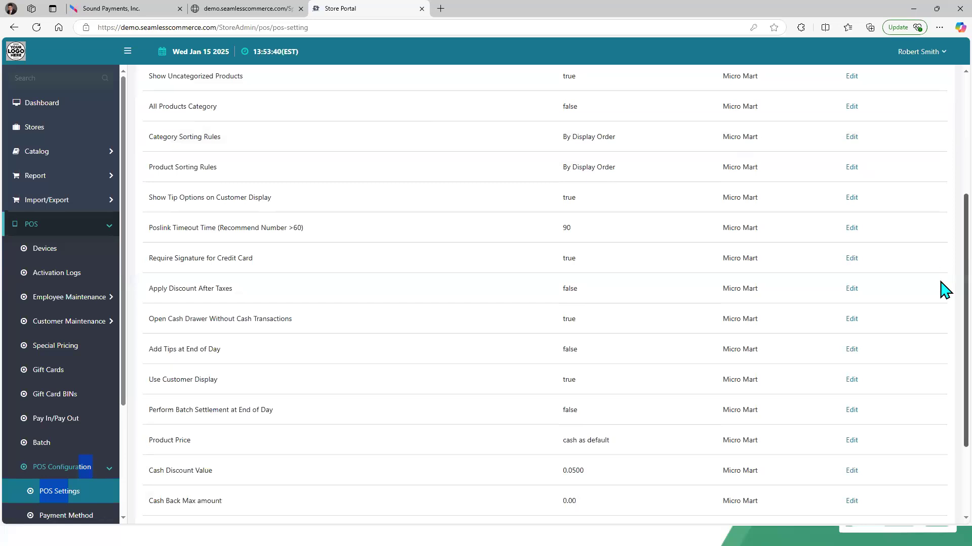
pyautogui.scroll(-1, 946, 288)
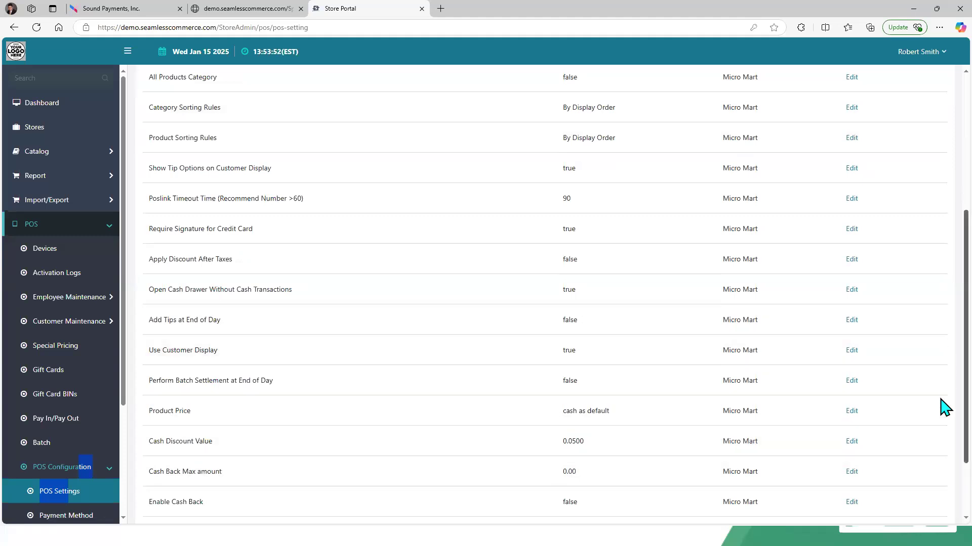
pyautogui.scroll(-2, 944, 406)
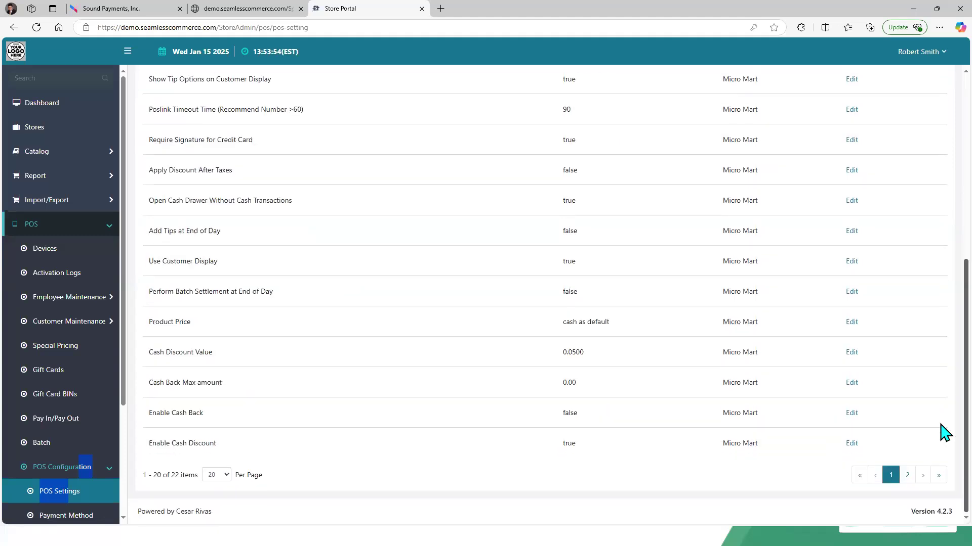
pyautogui.scroll(7, 943, 282)
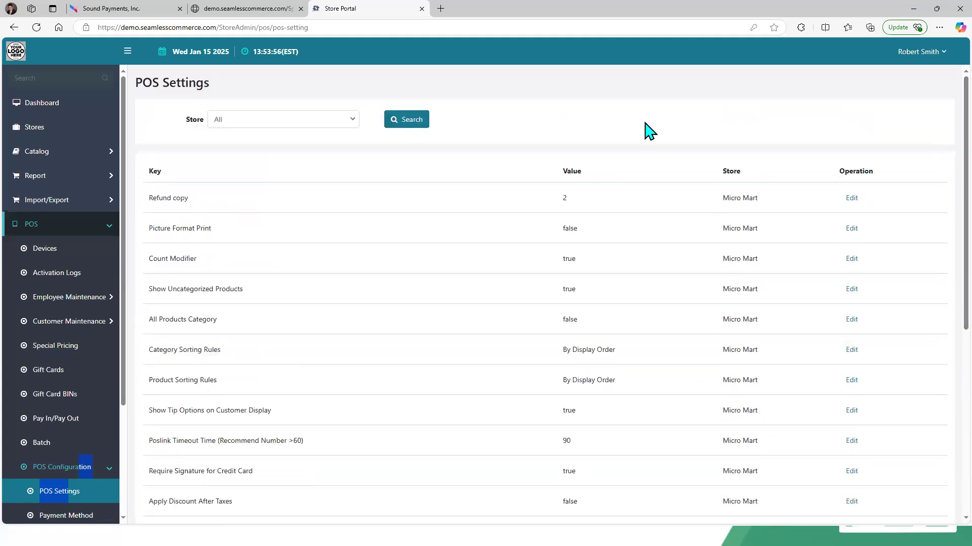
pyautogui.moveTo(536, 107); pyautogui.dragTo(68, 169)
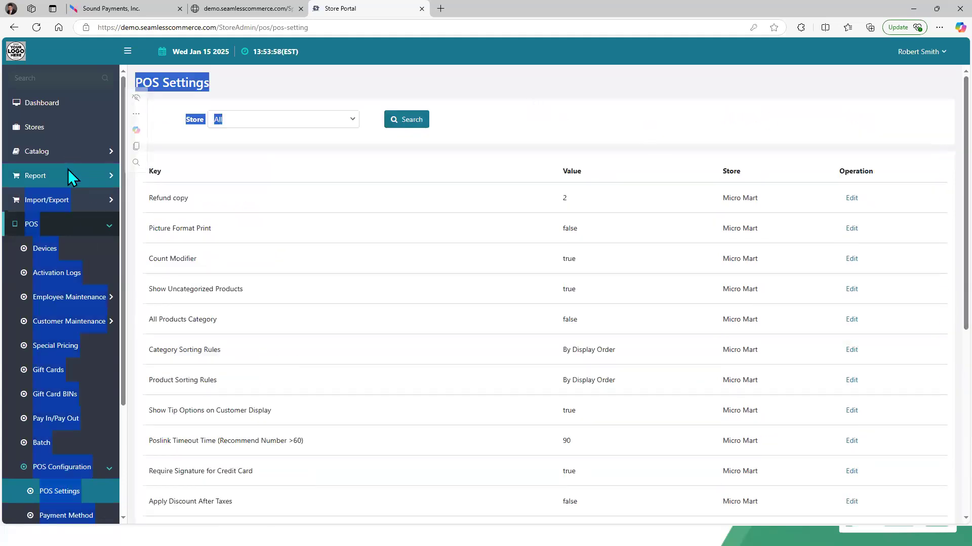
pyautogui.click(67, 173)
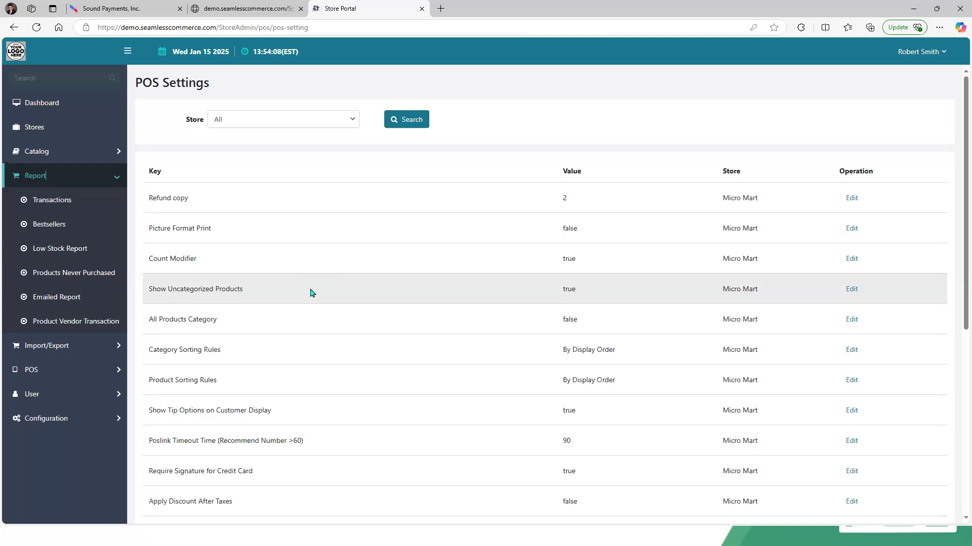
# Step: On the terminal, open Maintenance and view the Global Price Change screen
pyautogui.click(109, 16)
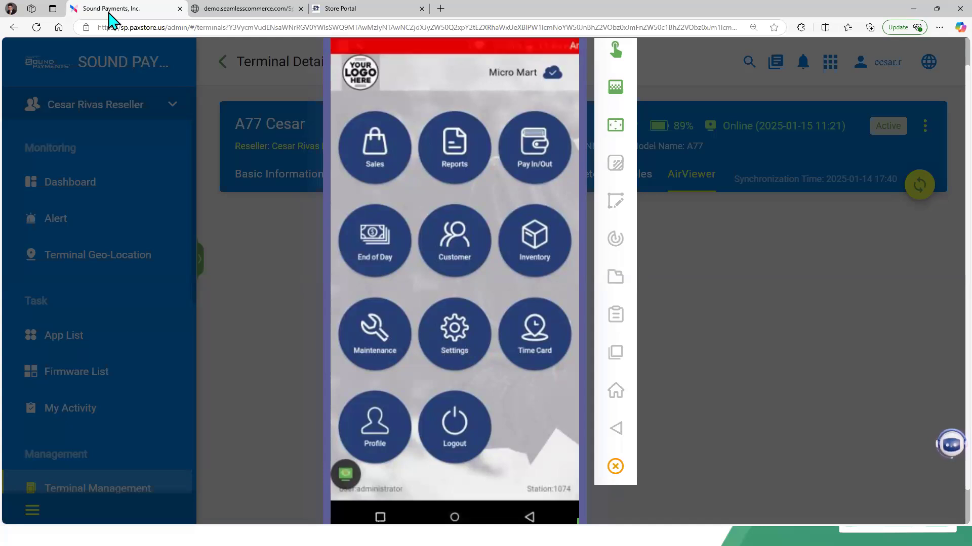
pyautogui.click(374, 340)
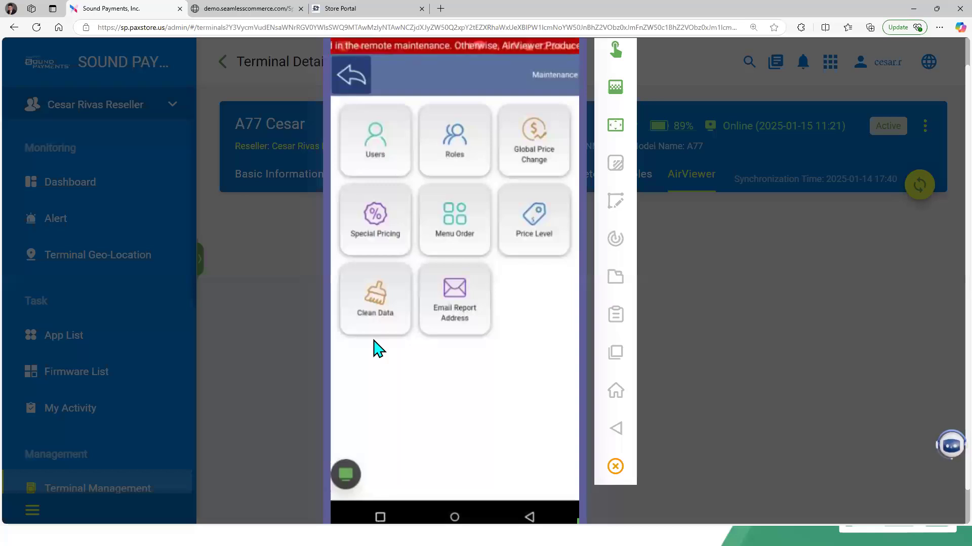
pyautogui.click(525, 164)
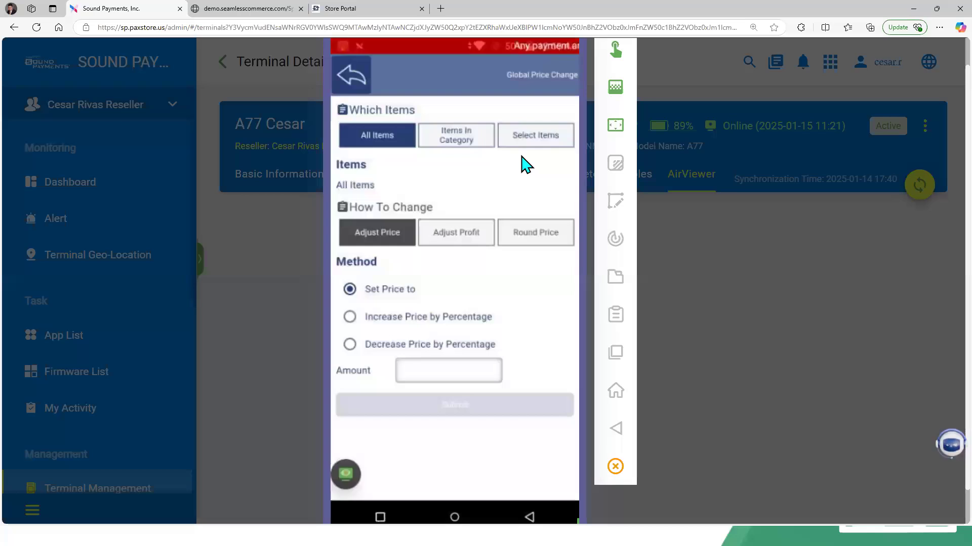
pyautogui.click(462, 244)
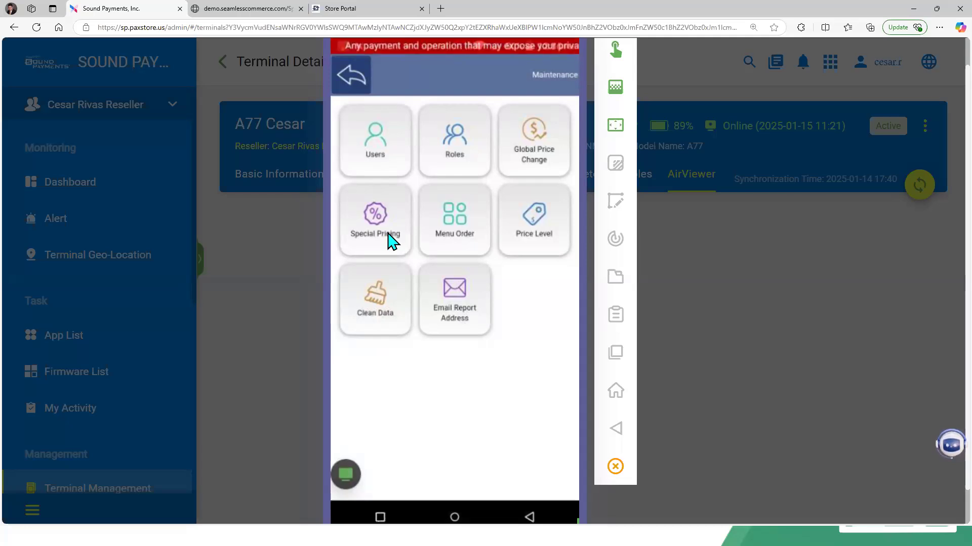
# Step: In Store Portal, open POS Special Pricing, start a new entry and review its Method options
pyautogui.click(362, 7)
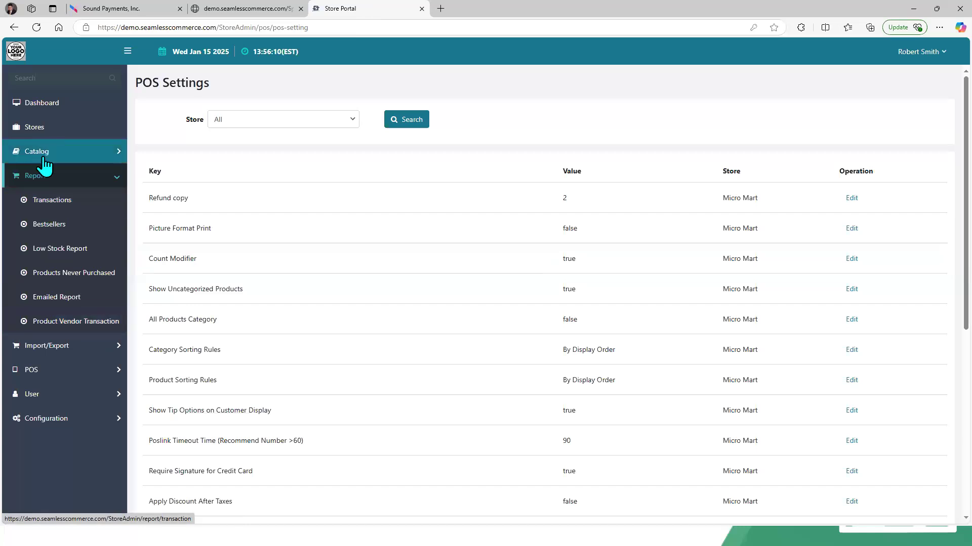
pyautogui.click(49, 375)
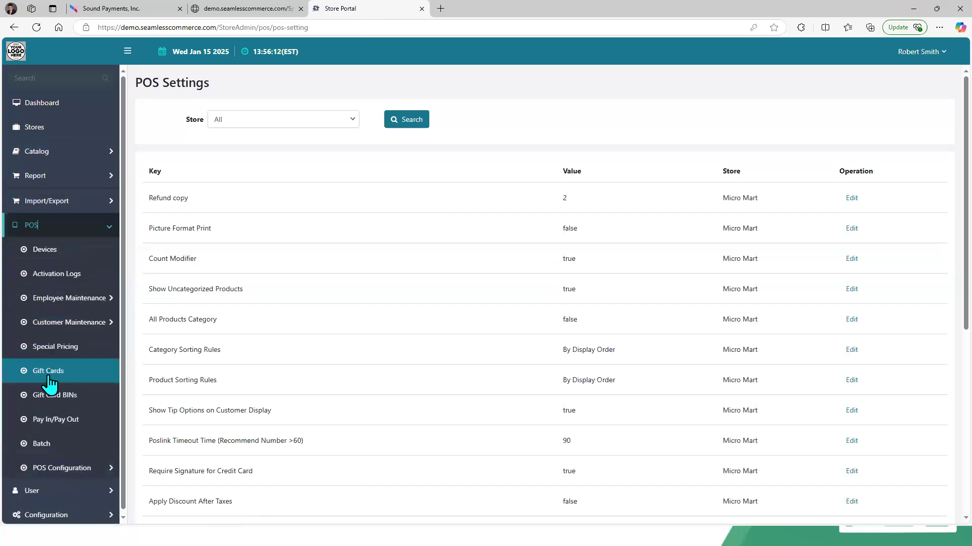
pyautogui.click(57, 348)
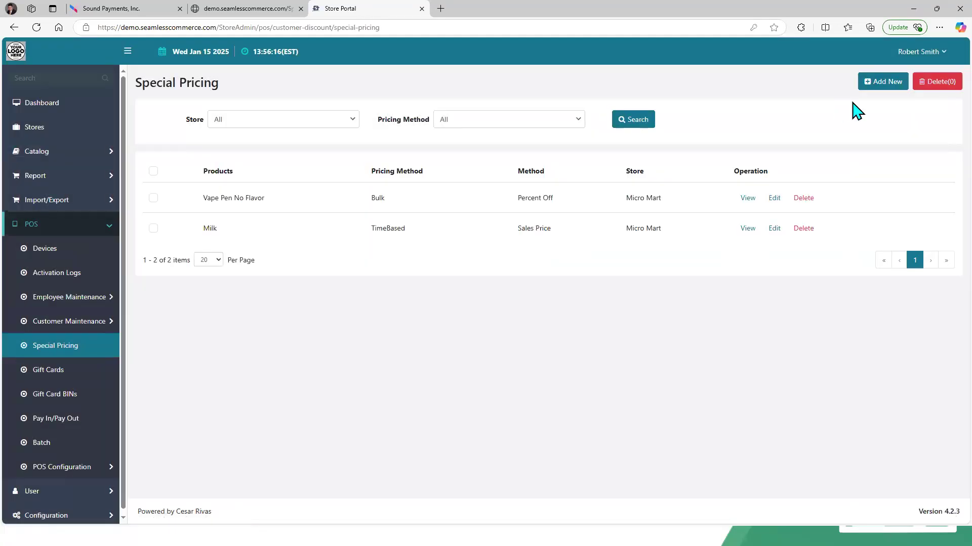
pyautogui.click(878, 84)
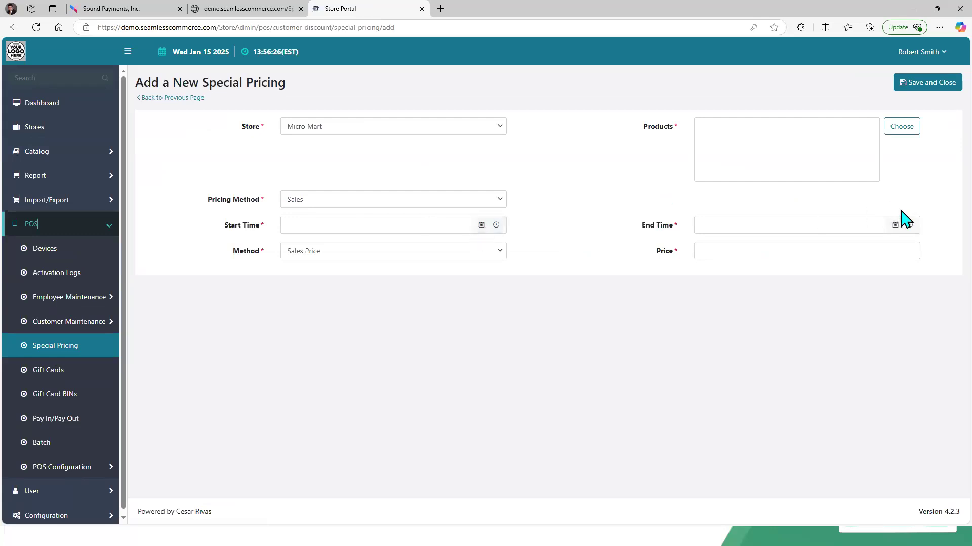
pyautogui.click(466, 251)
pyautogui.click(545, 258)
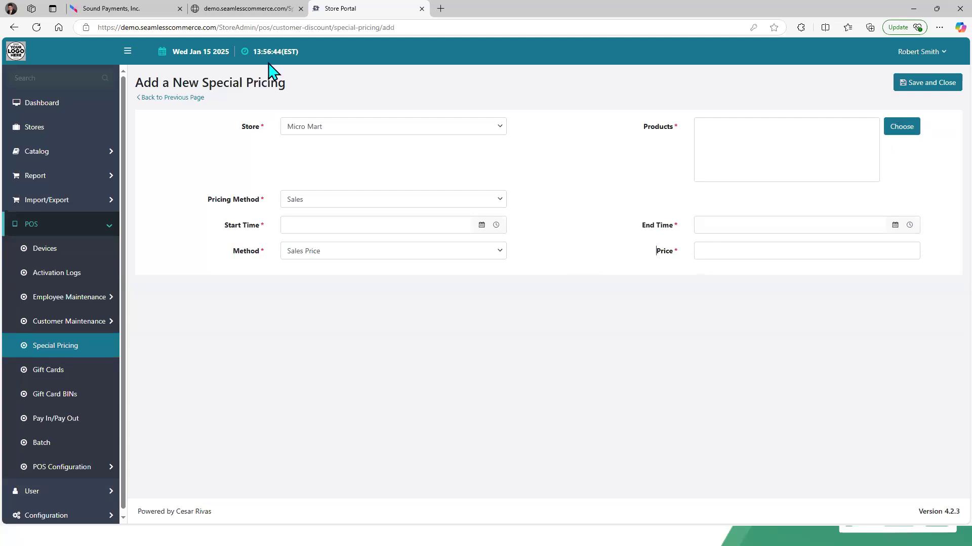
# Step: On the terminal, open Special Pricing from Maintenance and look up a product through its search dialog
pyautogui.click(152, 11)
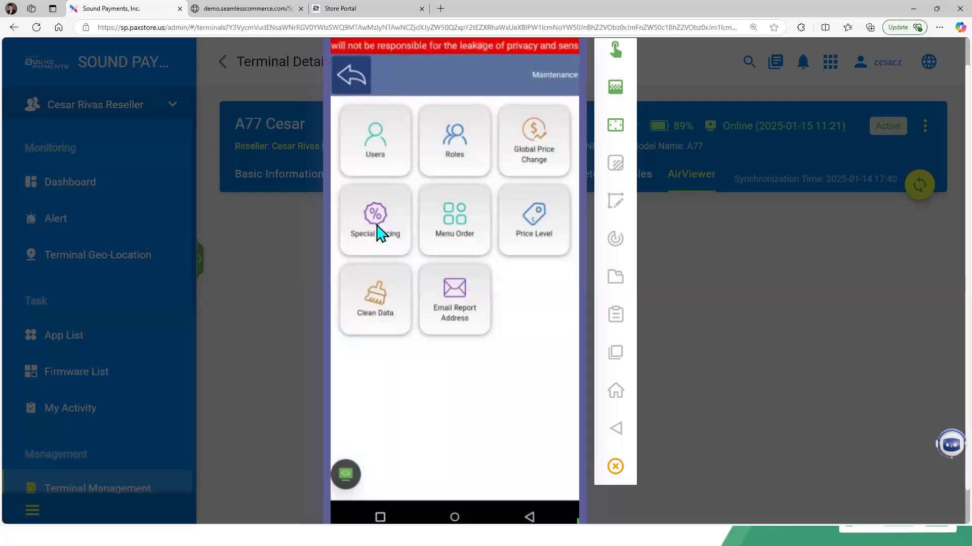
pyautogui.click(379, 234)
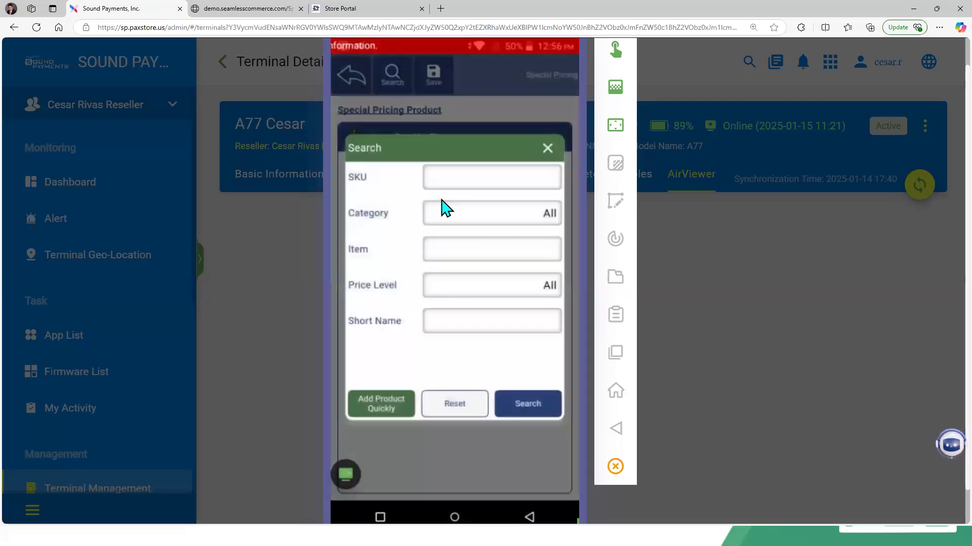
pyautogui.click(445, 207)
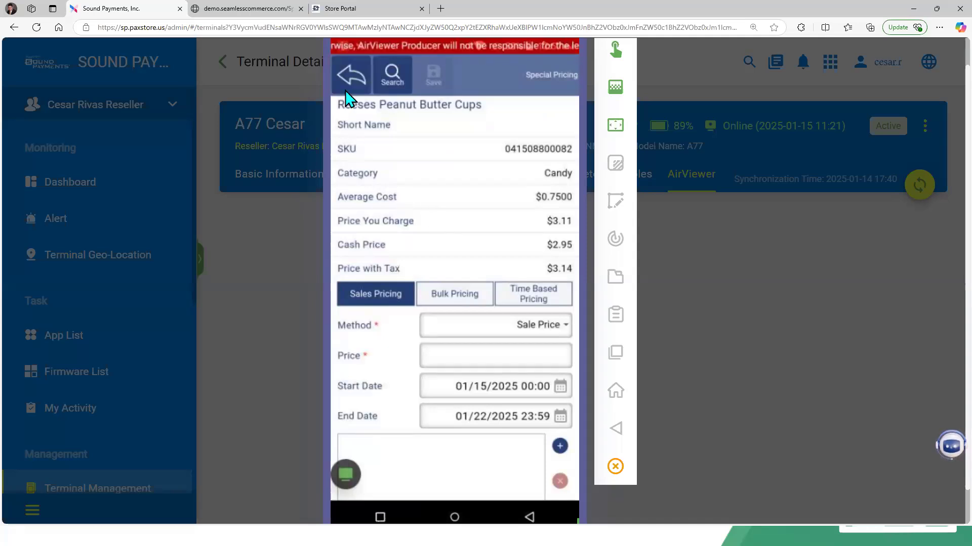
# Step: Return to Store Portal and open the product chooser for the new special pricing
pyautogui.click(350, 8)
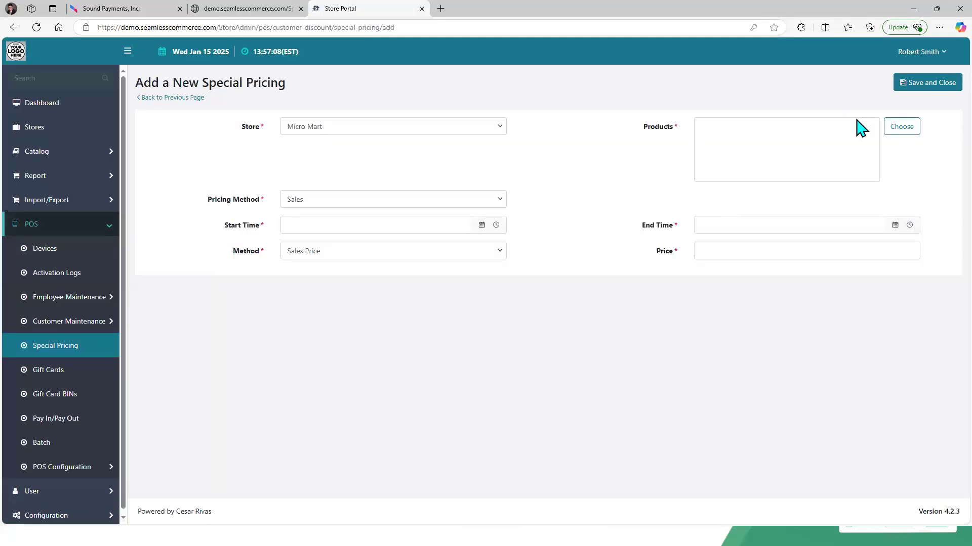
pyautogui.click(902, 127)
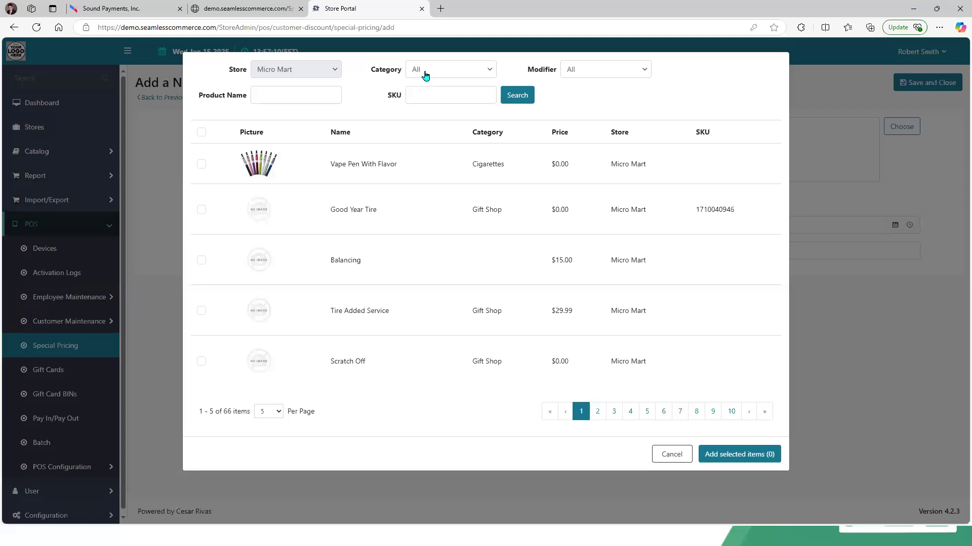
# Step: Filter the product chooser to the Candy category, search, and add all listed products to the special pricing
pyautogui.click(425, 71)
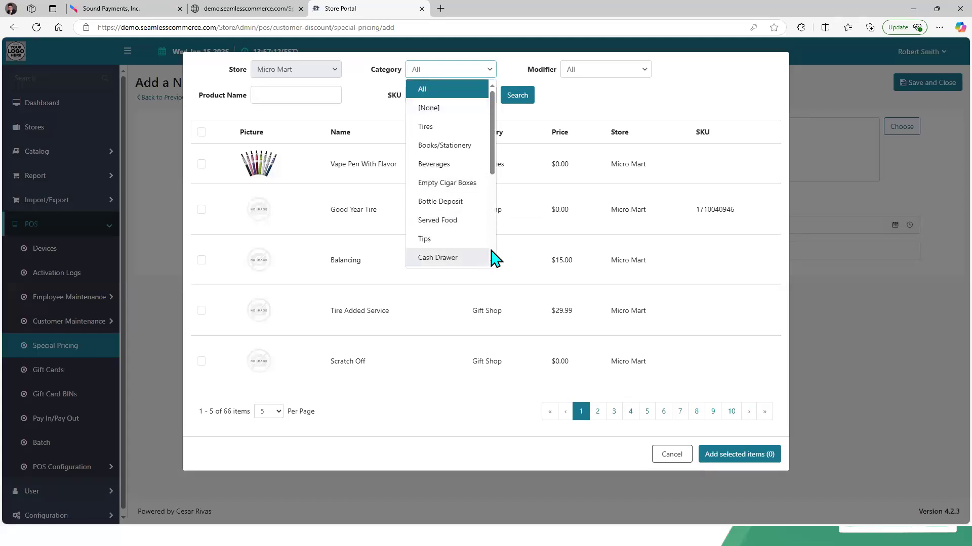
pyautogui.scroll(-3, 491, 250)
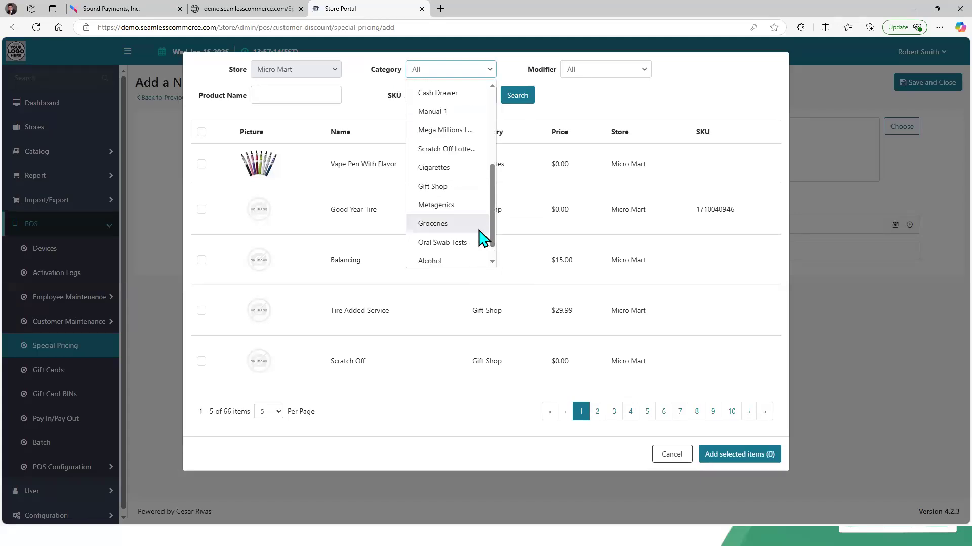
pyautogui.scroll(-1, 494, 260)
pyautogui.click(470, 261)
pyautogui.click(510, 96)
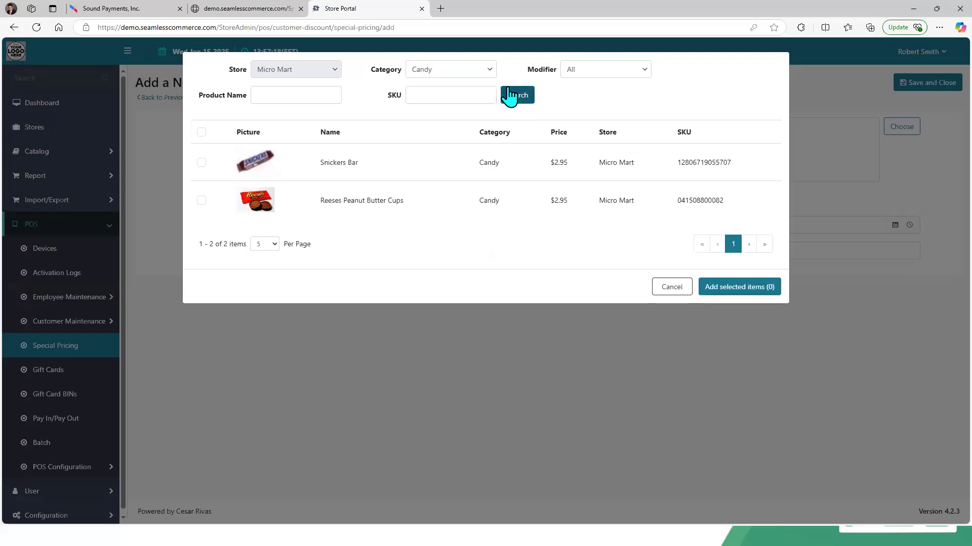
pyautogui.click(201, 132)
pyautogui.click(726, 284)
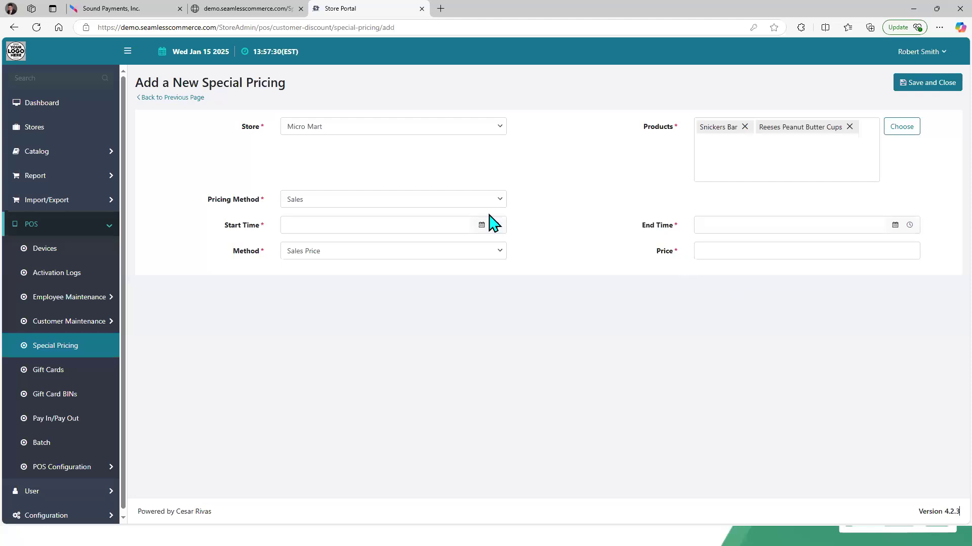
# Step: Set the pricing method to Bulk and review the Method options for the bulk pricing
pyautogui.click(460, 205)
pyautogui.click(418, 236)
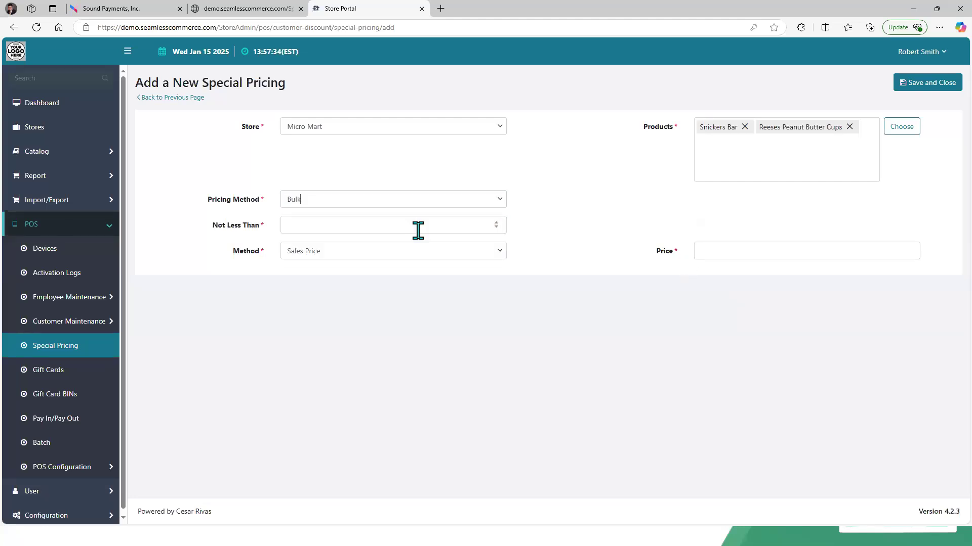
pyautogui.click(429, 224)
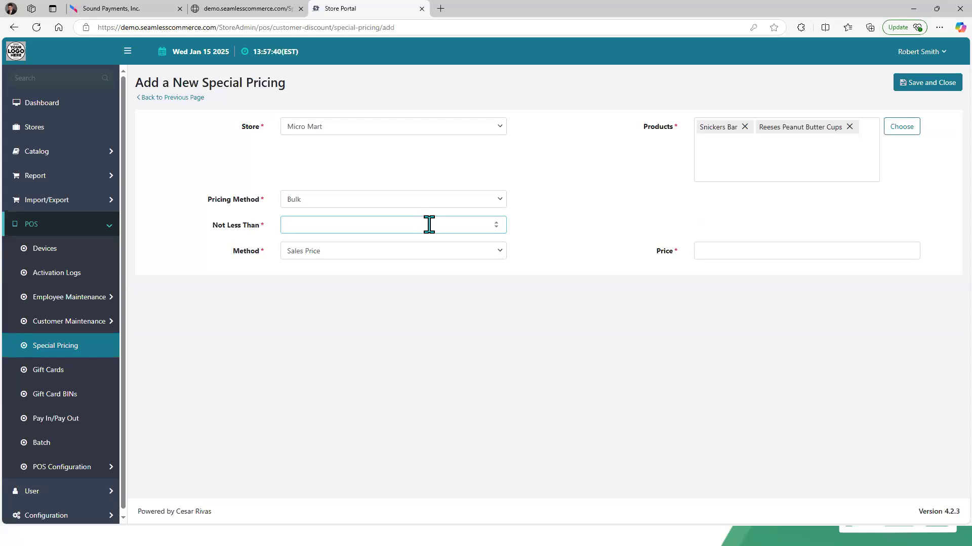
pyautogui.click(499, 258)
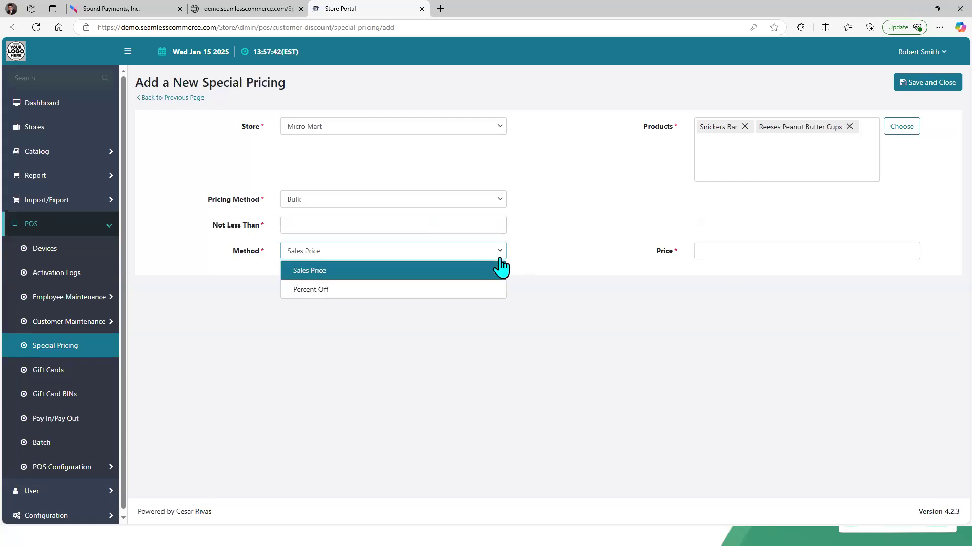
pyautogui.click(532, 254)
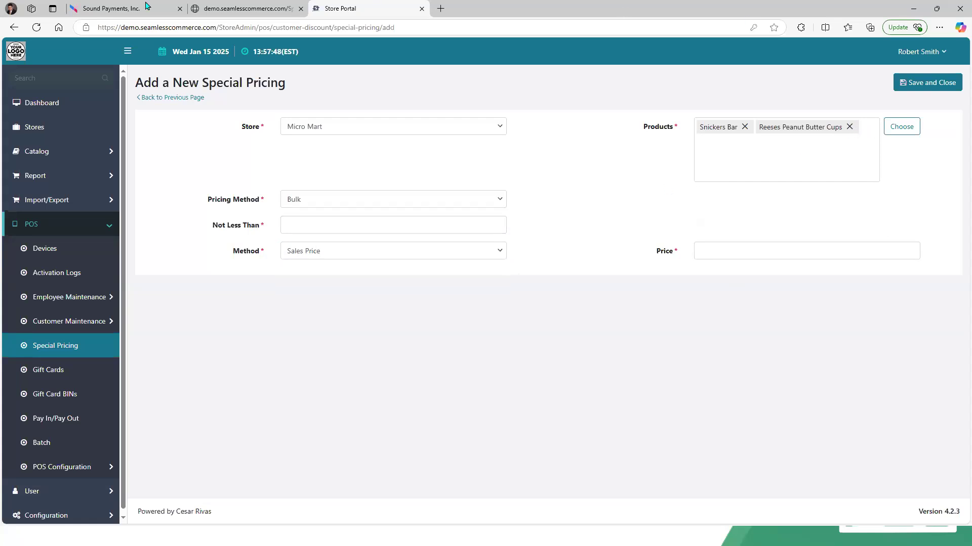
# Step: On the terminal, switch the product's special pricing view to Bulk Pricing, then return to Store Portal
pyautogui.click(94, 10)
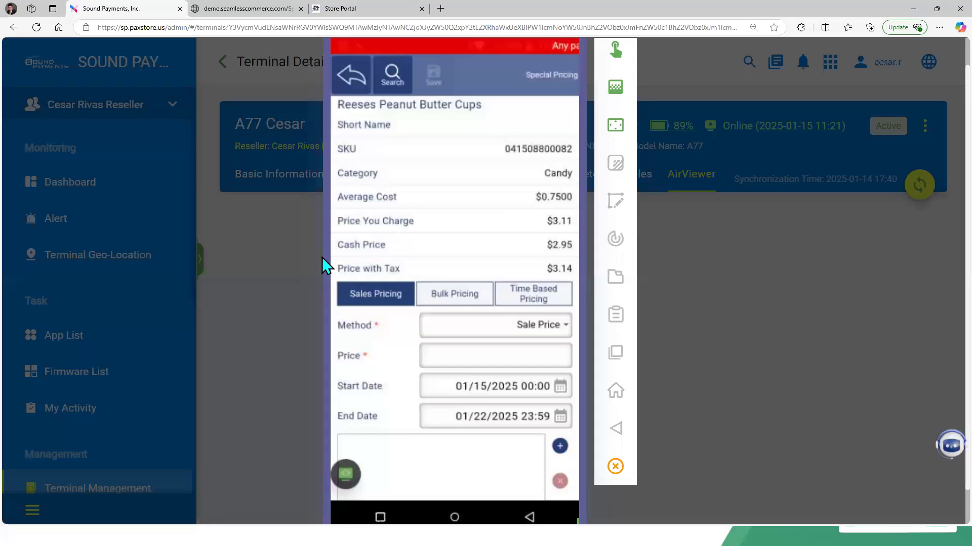
pyautogui.click(444, 295)
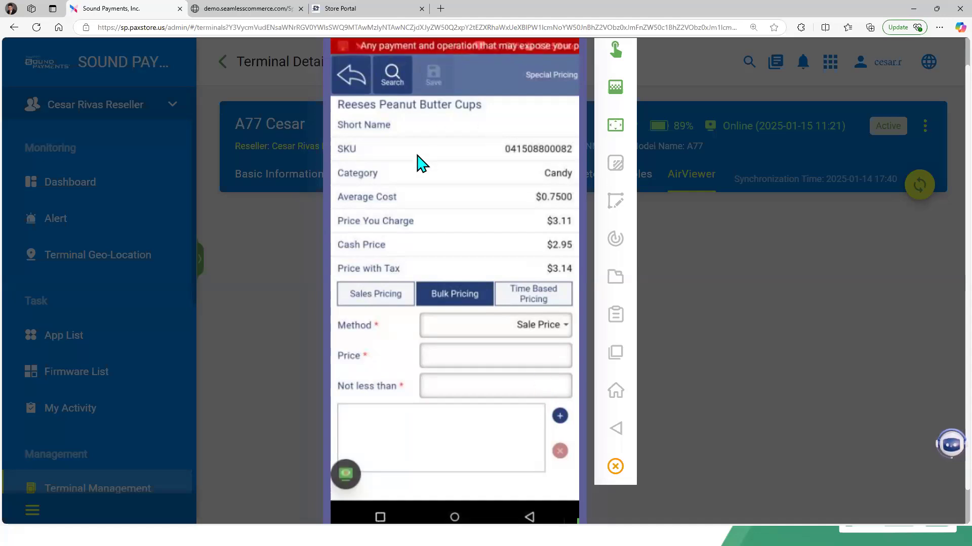
pyautogui.click(369, 12)
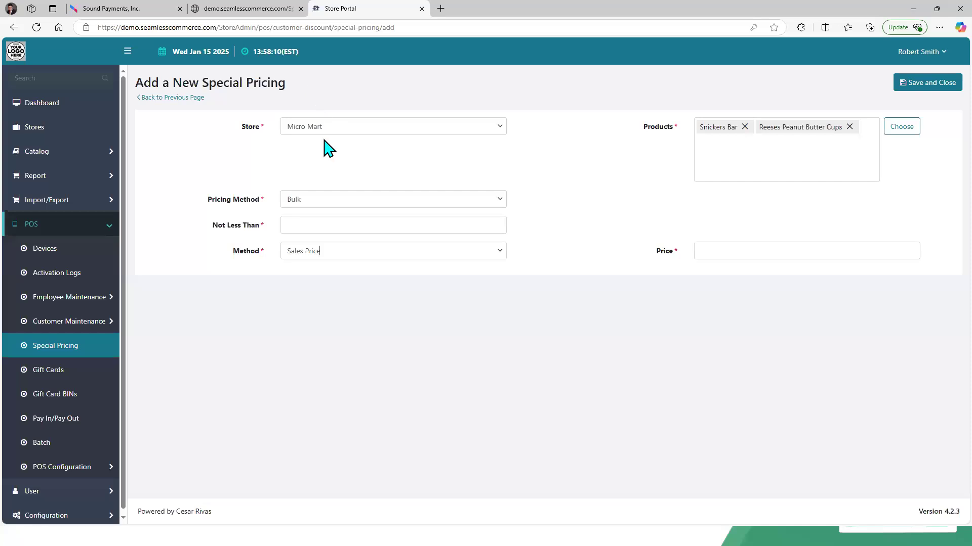
# Step: Change the pricing method to TimeBased and review the Days of the Week options
pyautogui.click(349, 204)
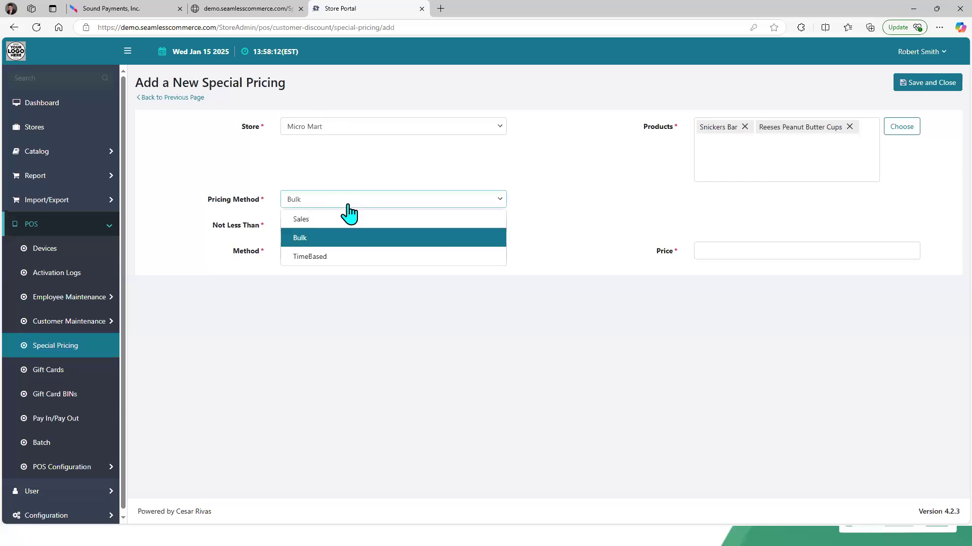
pyautogui.click(355, 255)
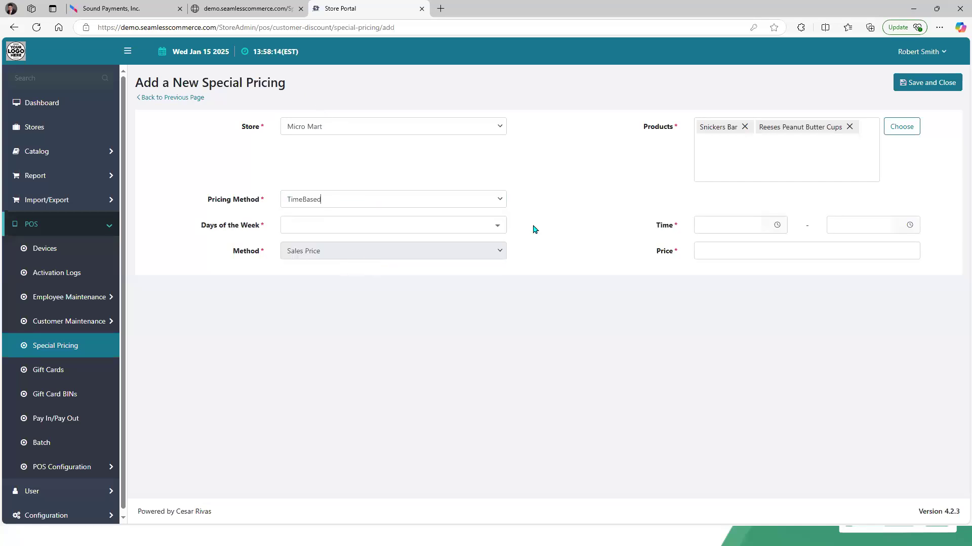
pyautogui.click(495, 225)
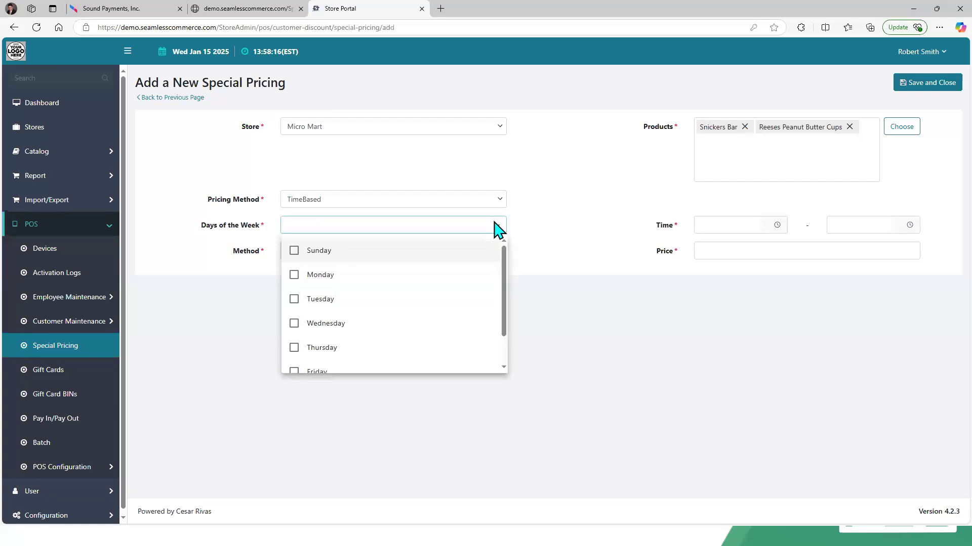
pyautogui.click(400, 157)
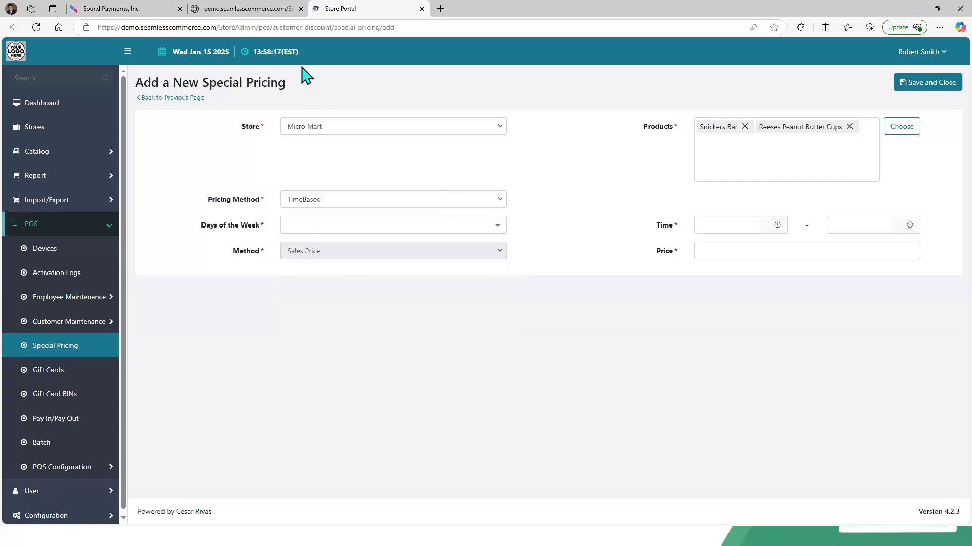
# Step: Switch back to the terminal's AirViewer screen
pyautogui.click(149, 13)
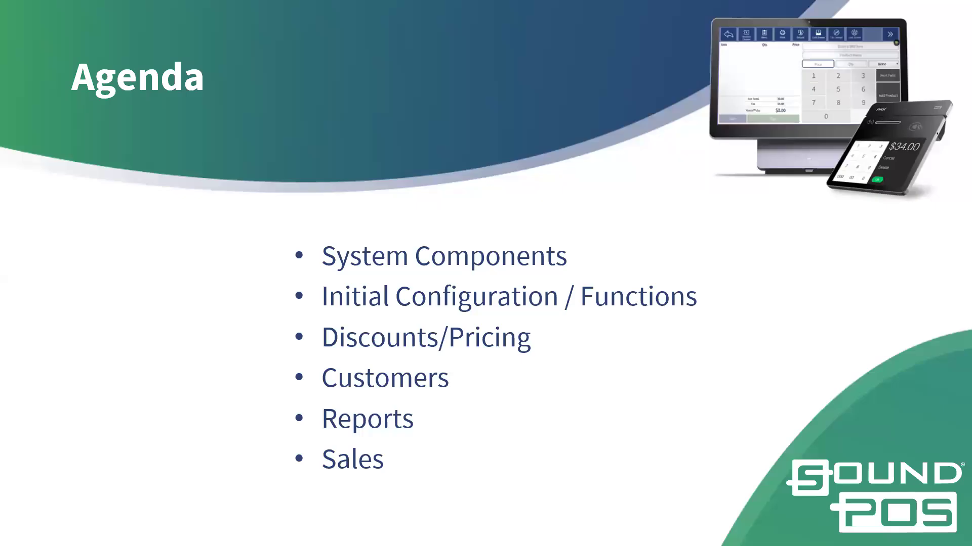
pyautogui.press('Right')
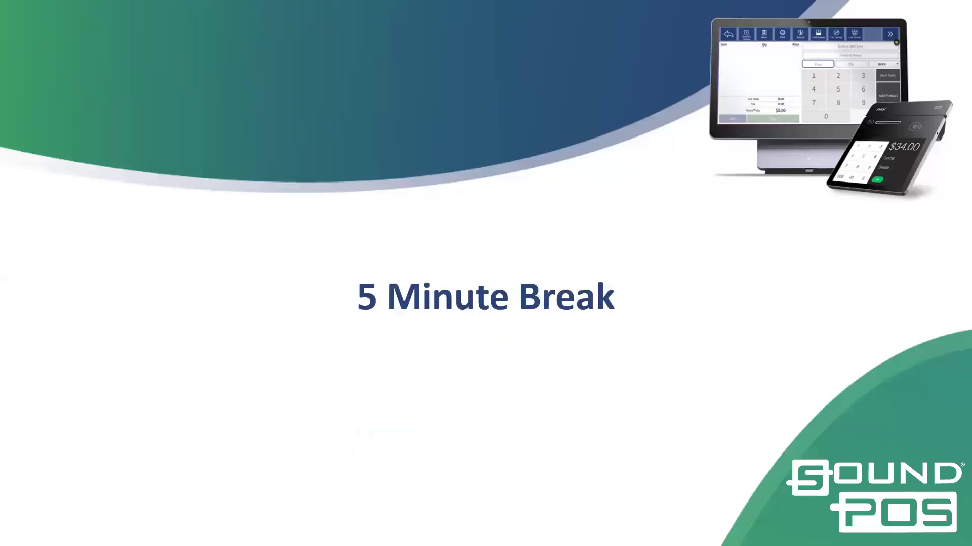
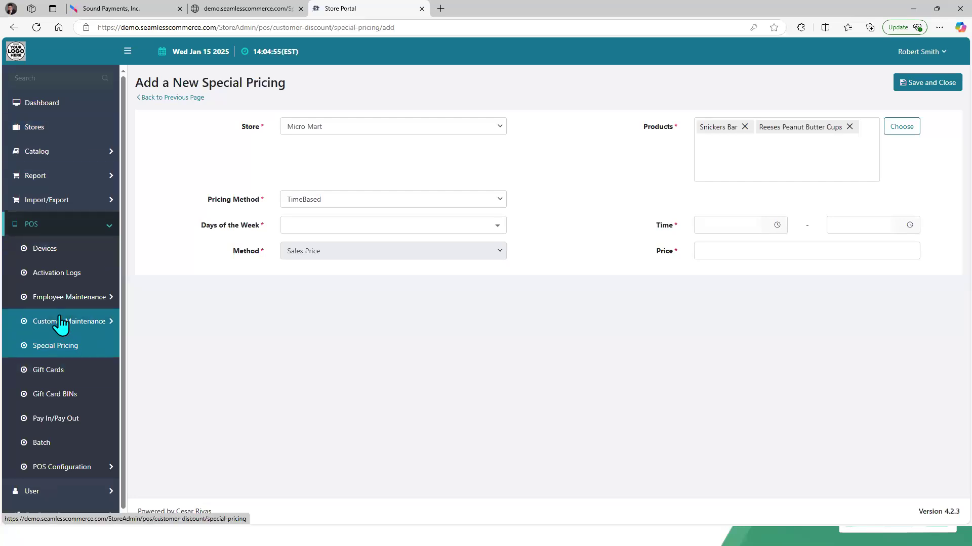
# Step: In Store Portal, open the Price Level list under Customer Maintenance
pyautogui.click(76, 321)
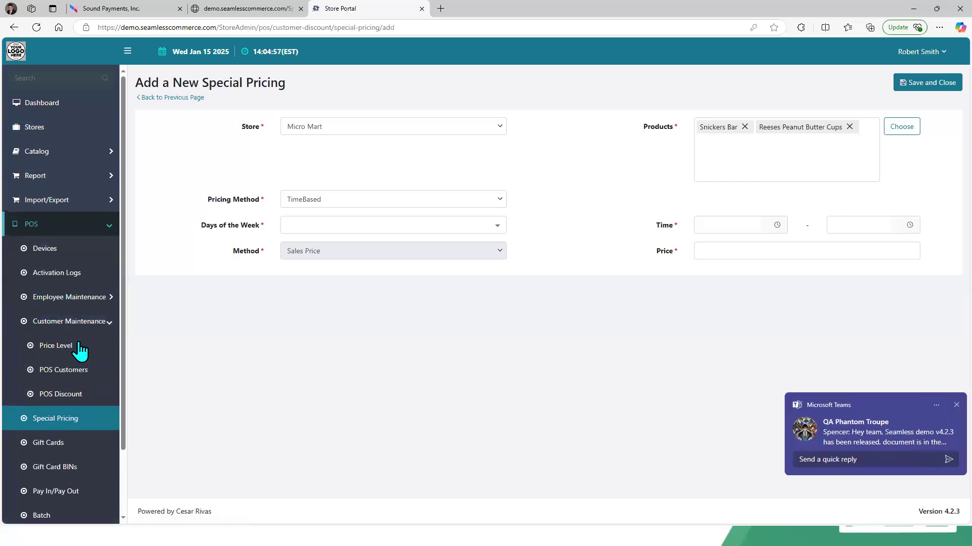
pyautogui.click(955, 406)
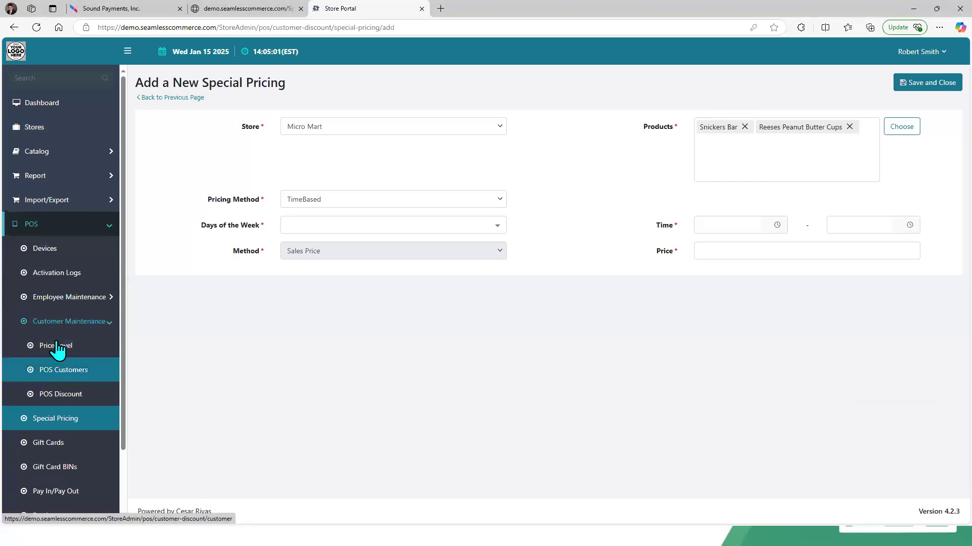
pyautogui.click(57, 299)
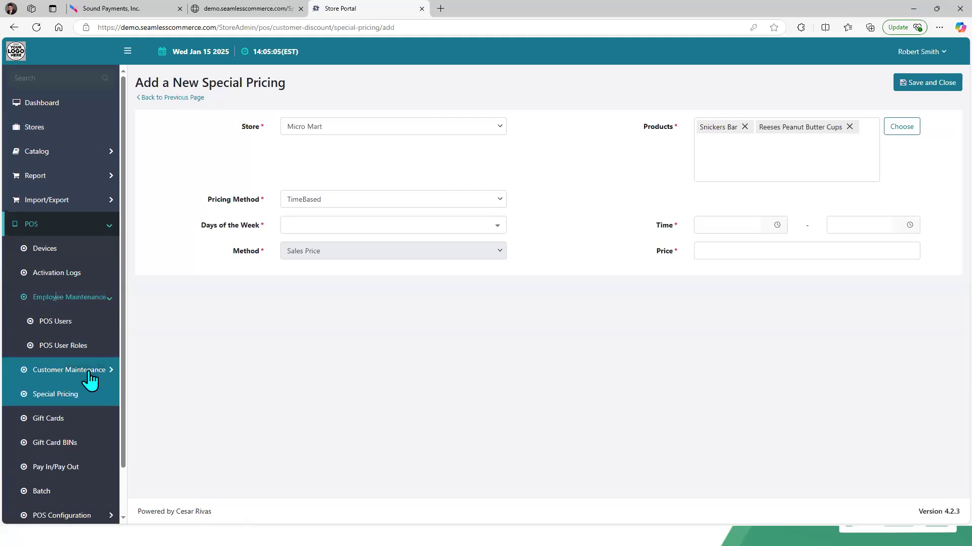
pyautogui.click(61, 372)
pyautogui.click(47, 350)
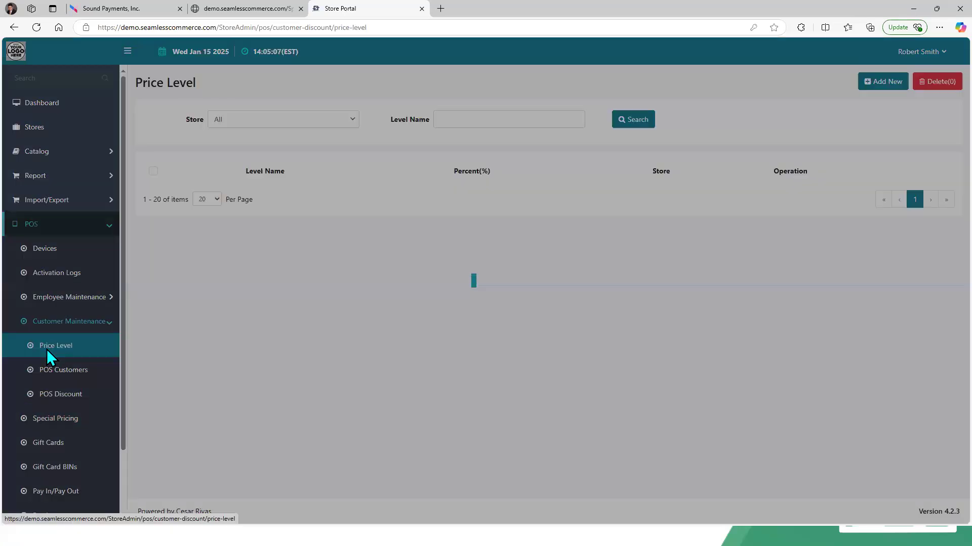
# Step: On the terminal, open the Price Level maintenance screen and review the Veterans level
pyautogui.click(167, 8)
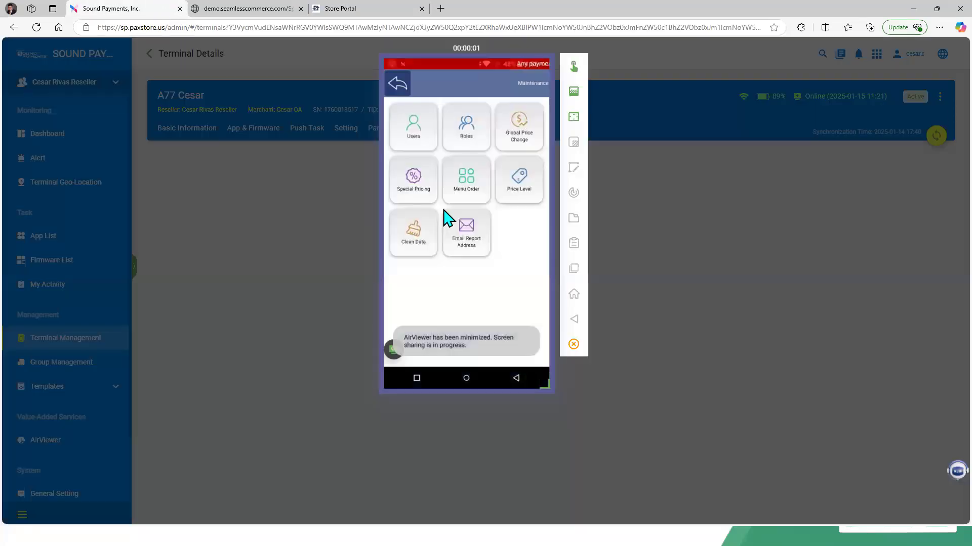
pyautogui.click(939, 28)
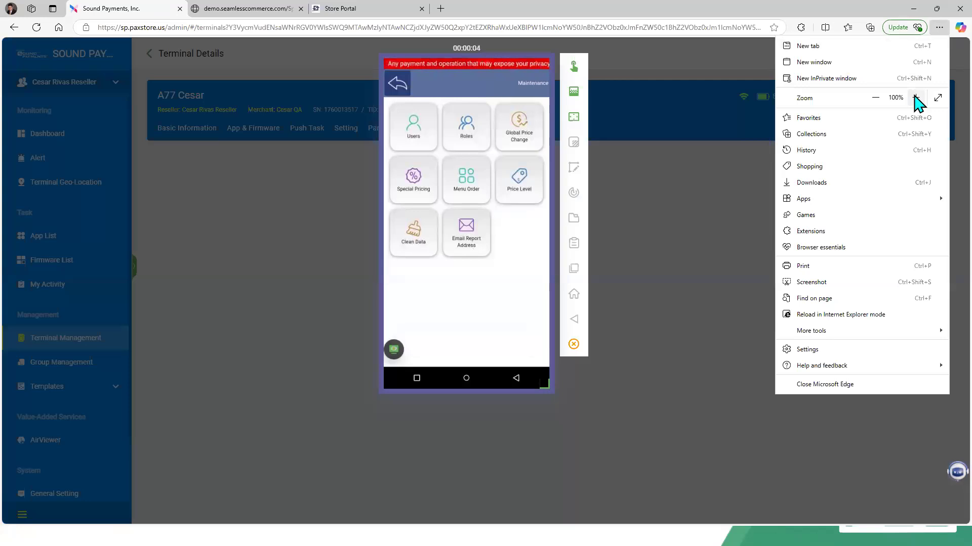
pyautogui.click(916, 98)
pyautogui.click(916, 98)
pyautogui.click(915, 98)
pyautogui.click(499, 384)
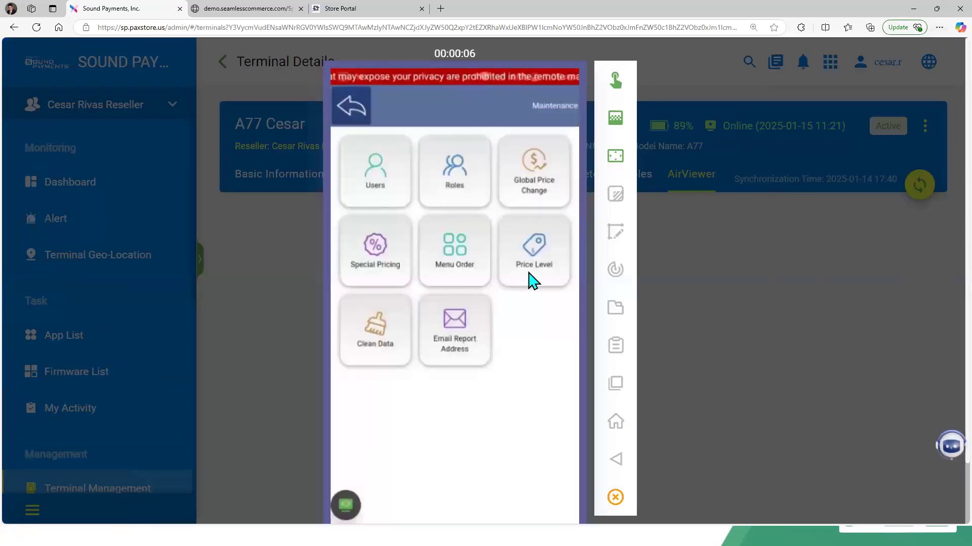
pyautogui.click(533, 253)
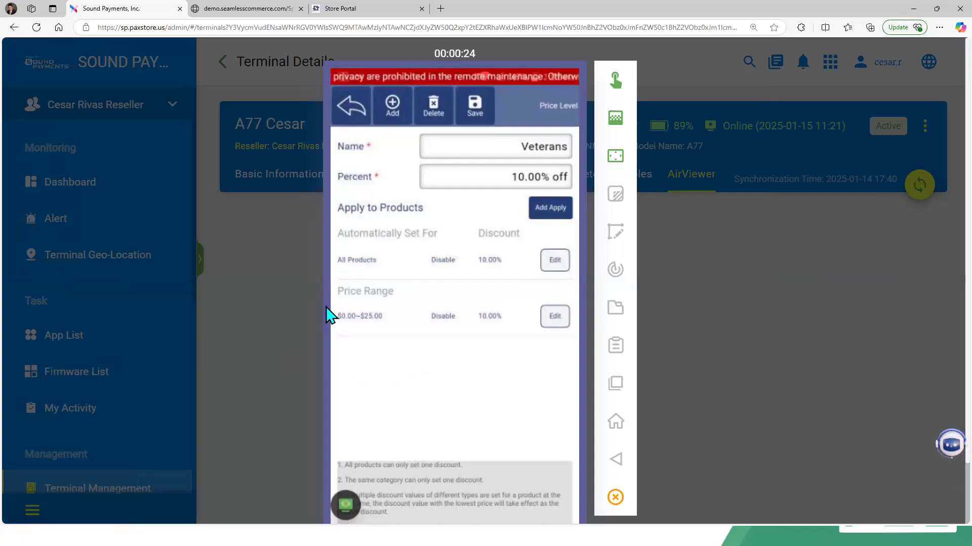
pyautogui.click(369, 119)
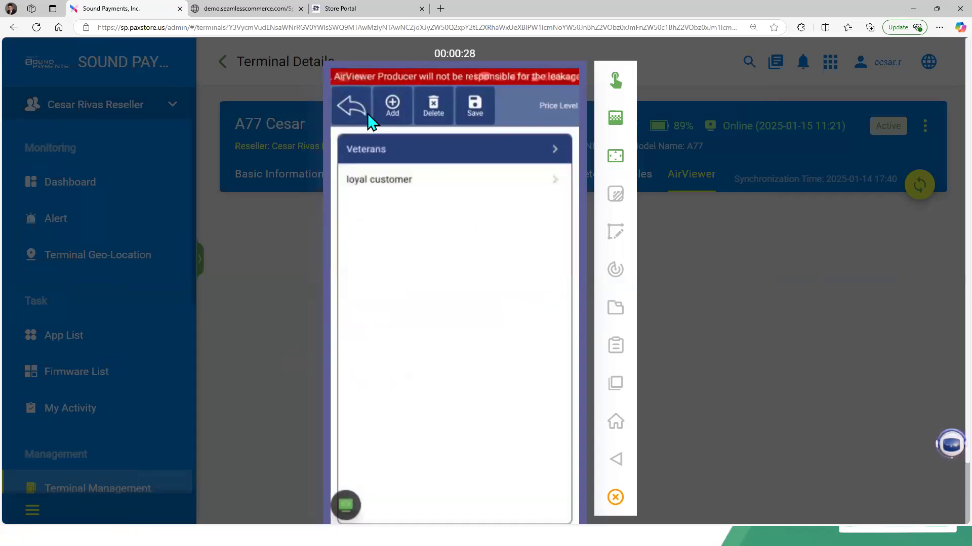
# Step: In Store Portal, open the loyal customer price level for editing and go back to the list
pyautogui.click(334, 14)
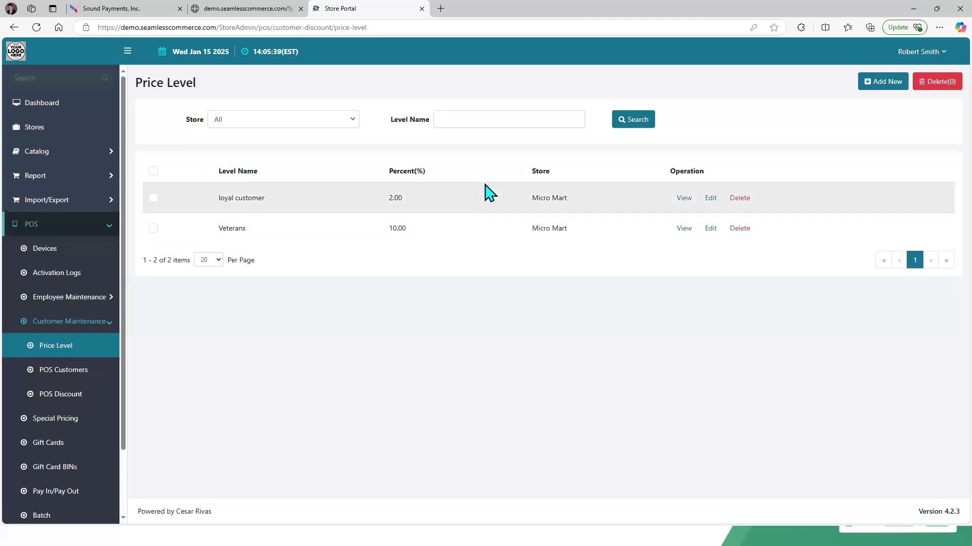
pyautogui.click(711, 198)
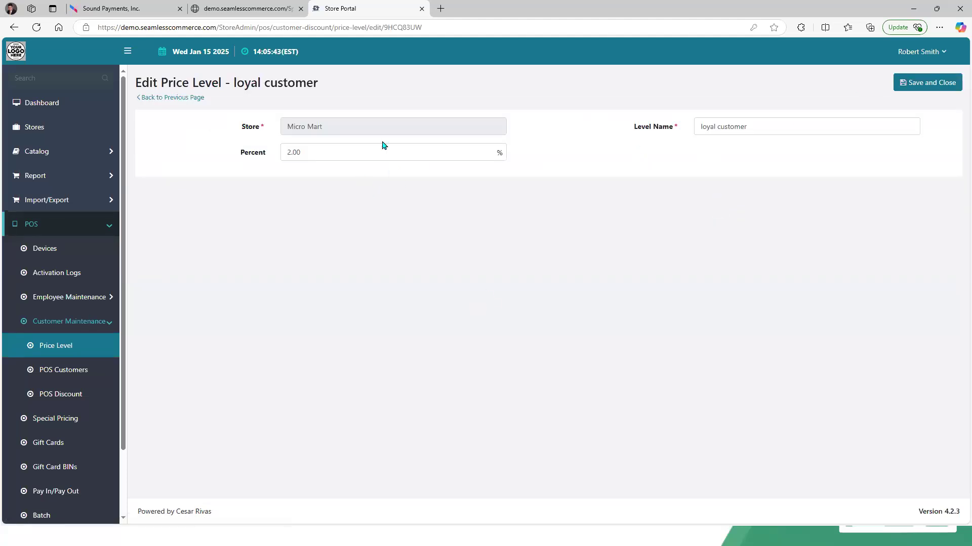
pyautogui.click(198, 98)
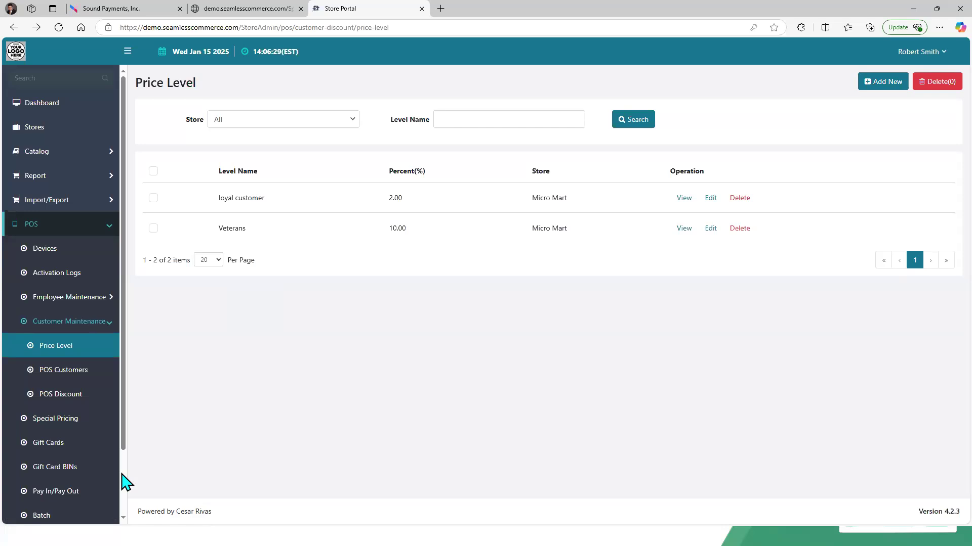
# Step: On the terminal, open the Pay Method settings and review the Product Price options
pyautogui.click(134, 6)
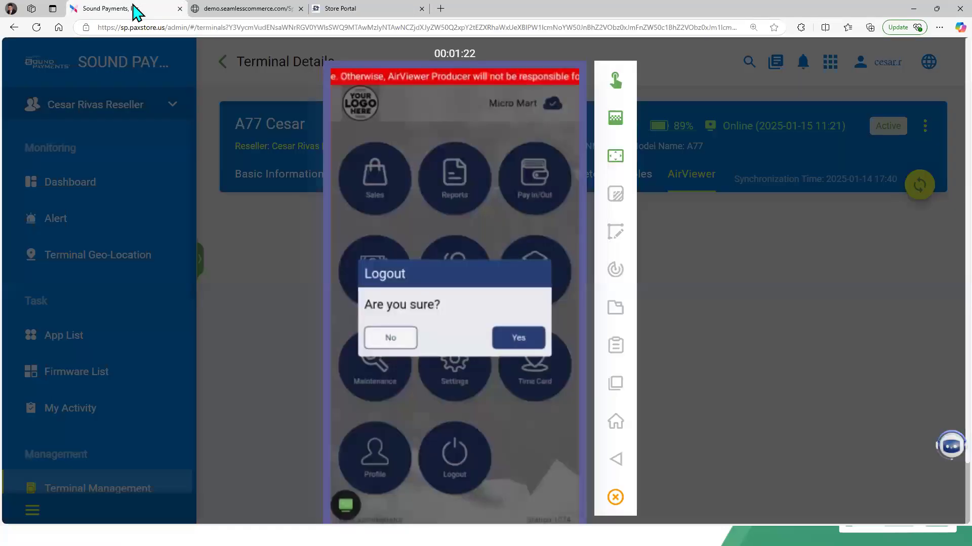
pyautogui.click(411, 414)
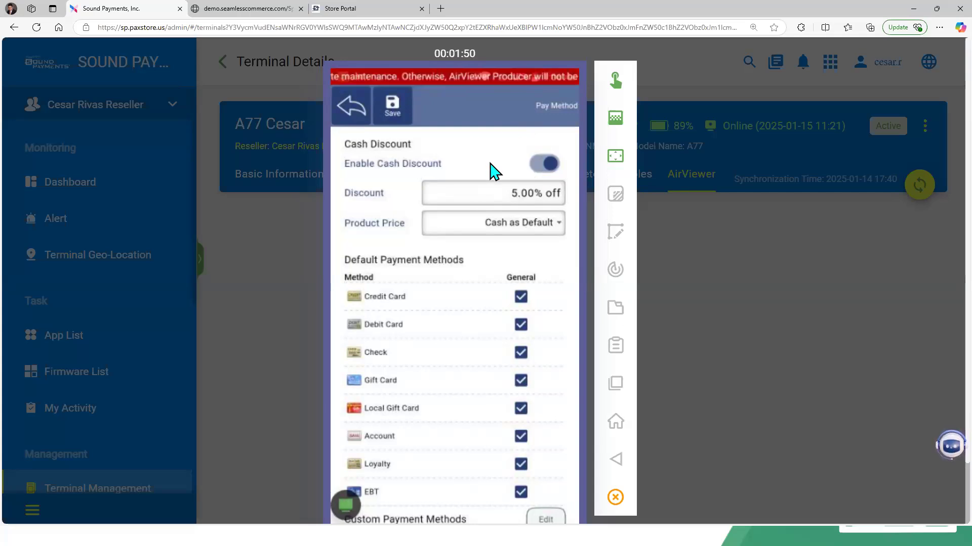
pyautogui.click(526, 237)
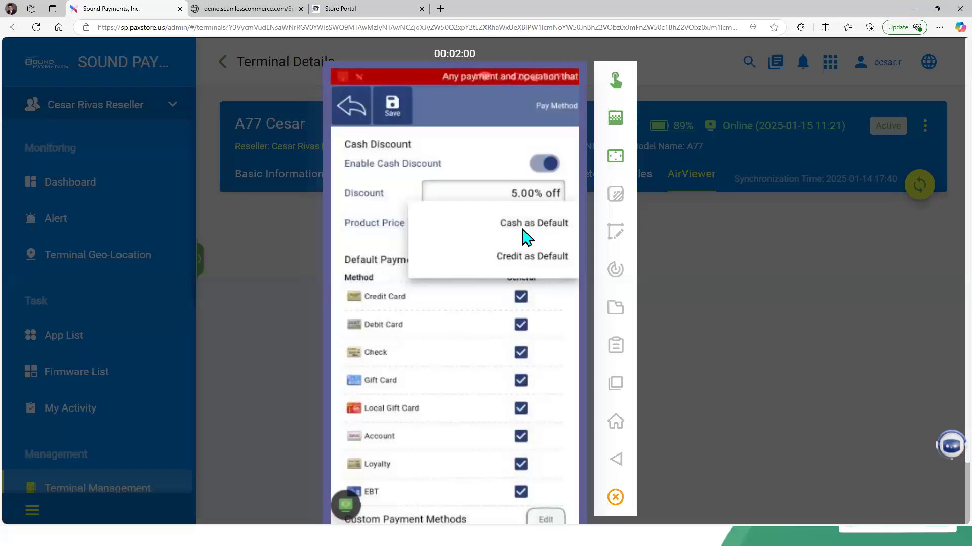
pyautogui.click(526, 236)
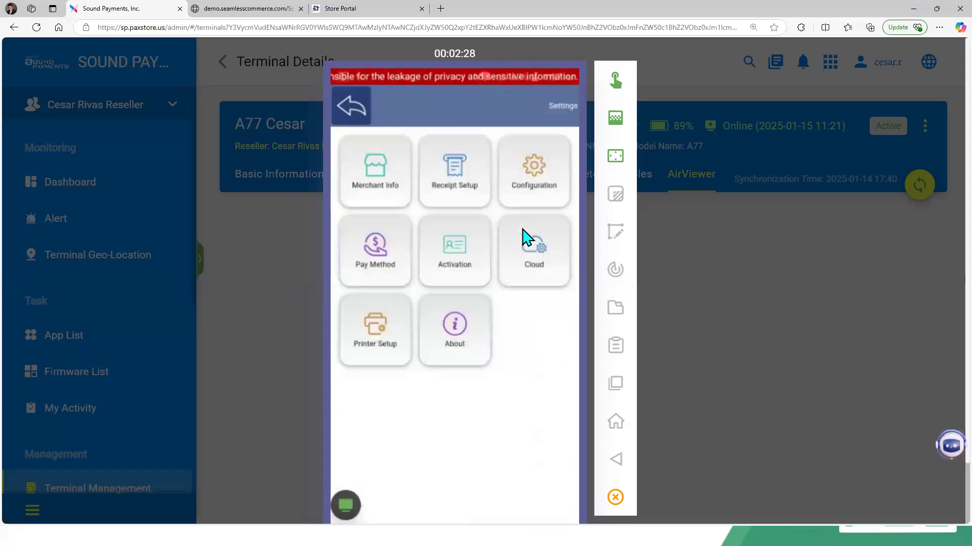
# Step: In Store Portal, open POS Customers and review the Import from Excel dialog before cancelling it
pyautogui.click(349, 9)
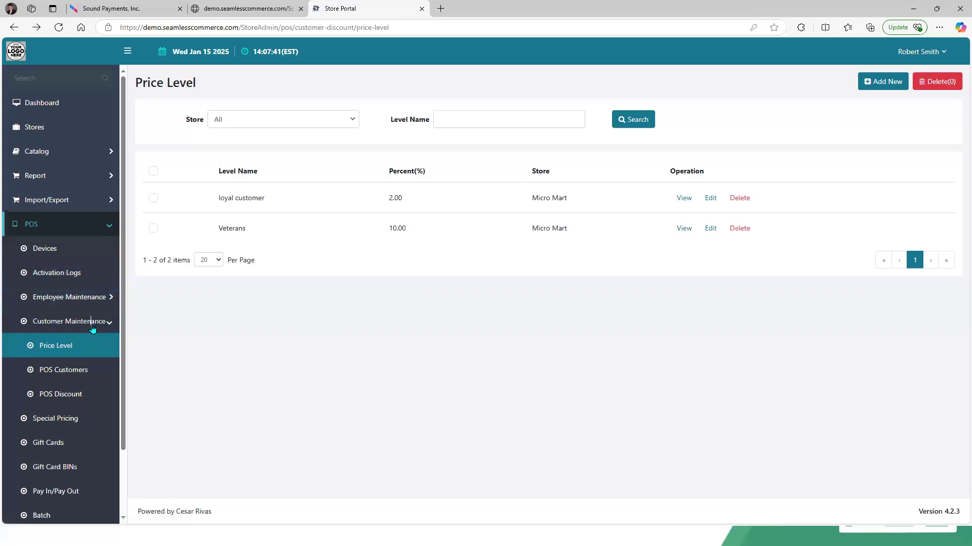
pyautogui.click(107, 321)
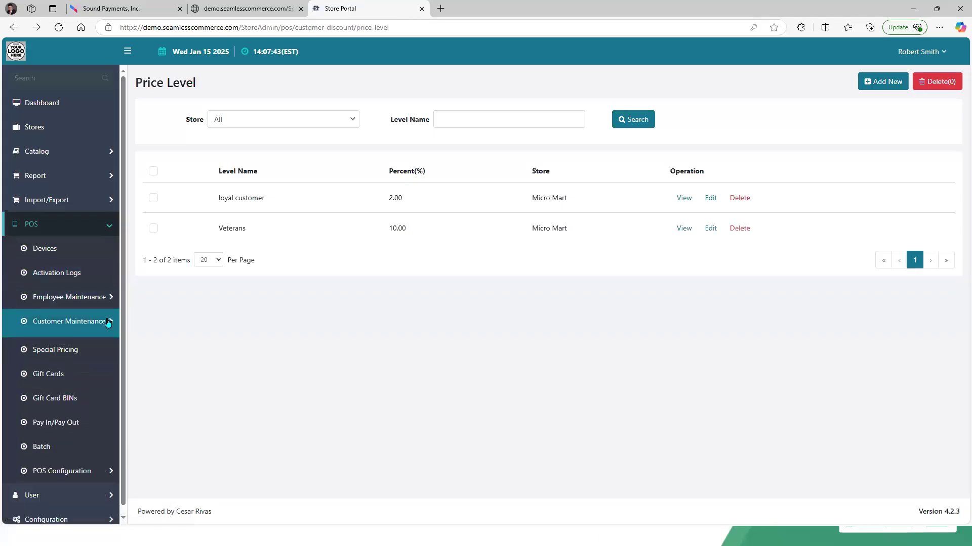
pyautogui.click(108, 322)
pyautogui.click(85, 370)
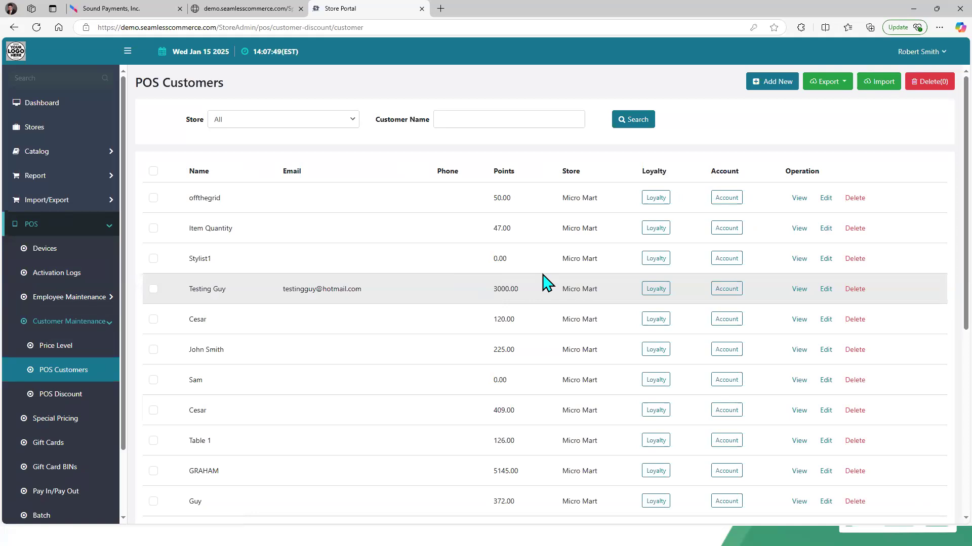
pyautogui.click(886, 85)
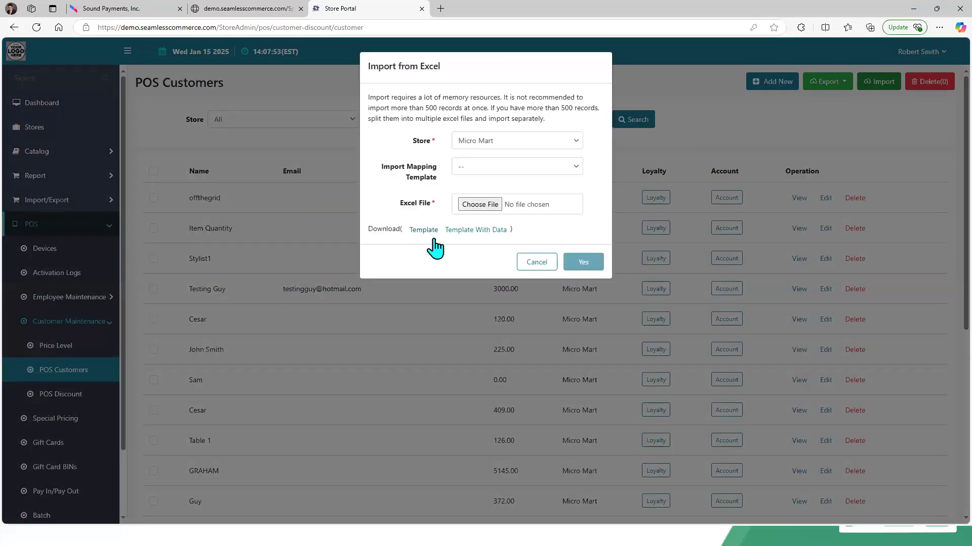
pyautogui.click(548, 264)
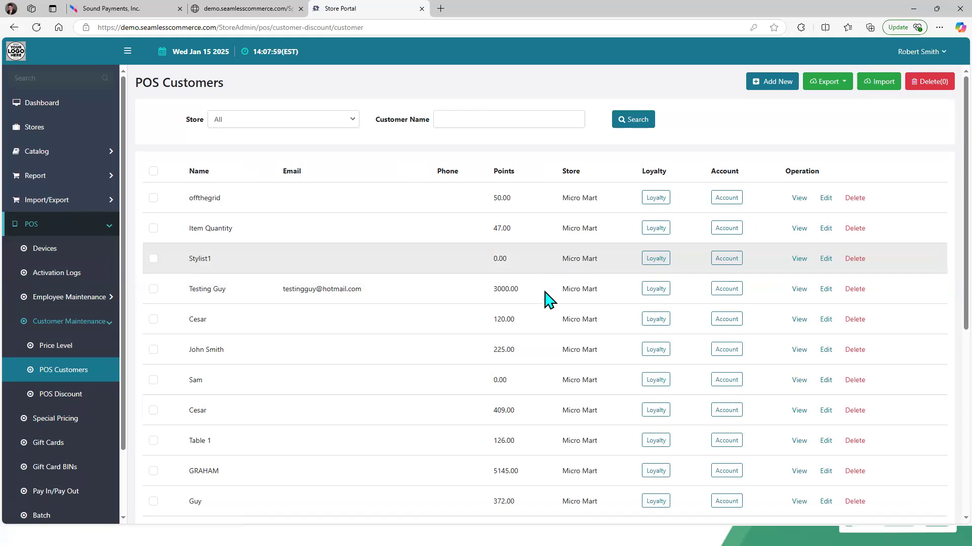
# Step: Compare the test customer's record in Store Portal with the terminal's customer Contact tab
pyautogui.click(827, 290)
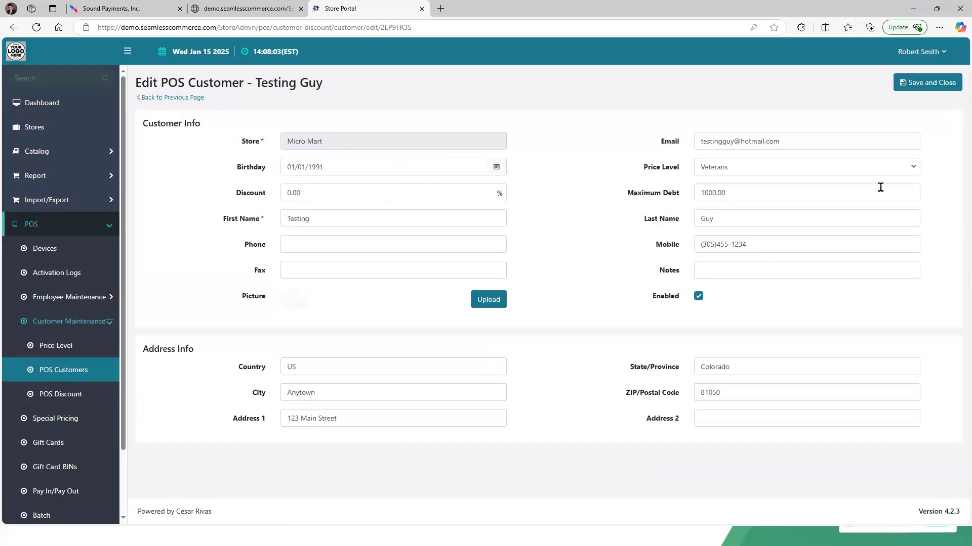
pyautogui.click(143, 3)
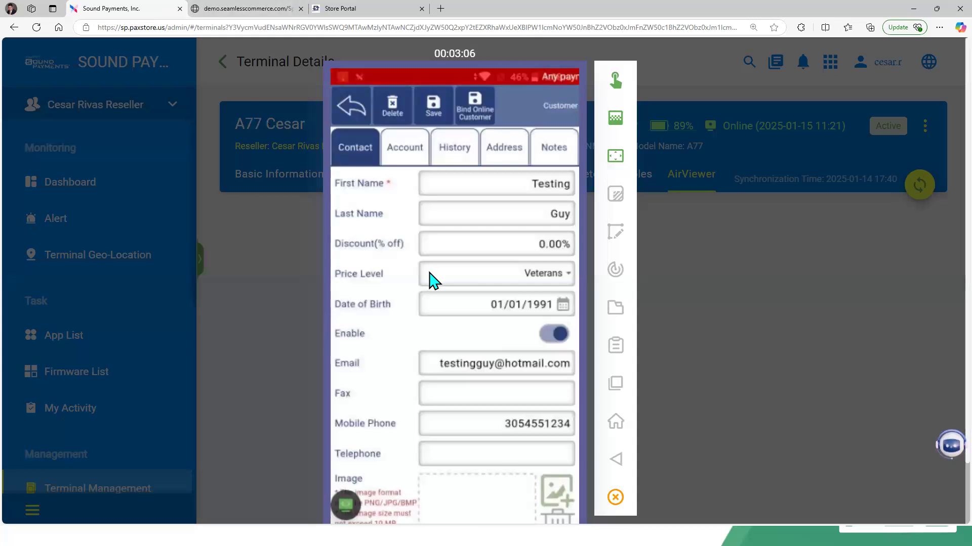
pyautogui.scroll(-1, 427, 278)
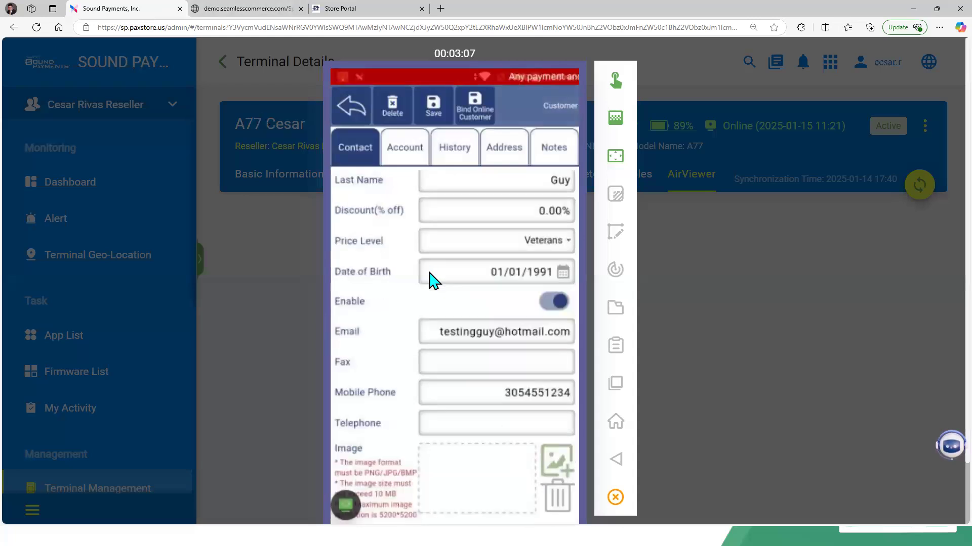
pyautogui.click(384, 15)
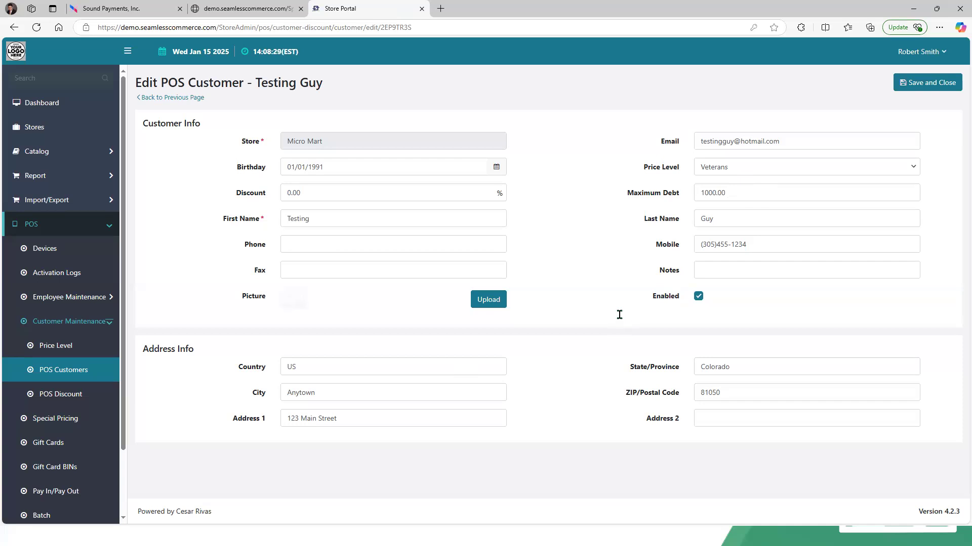
pyautogui.click(198, 99)
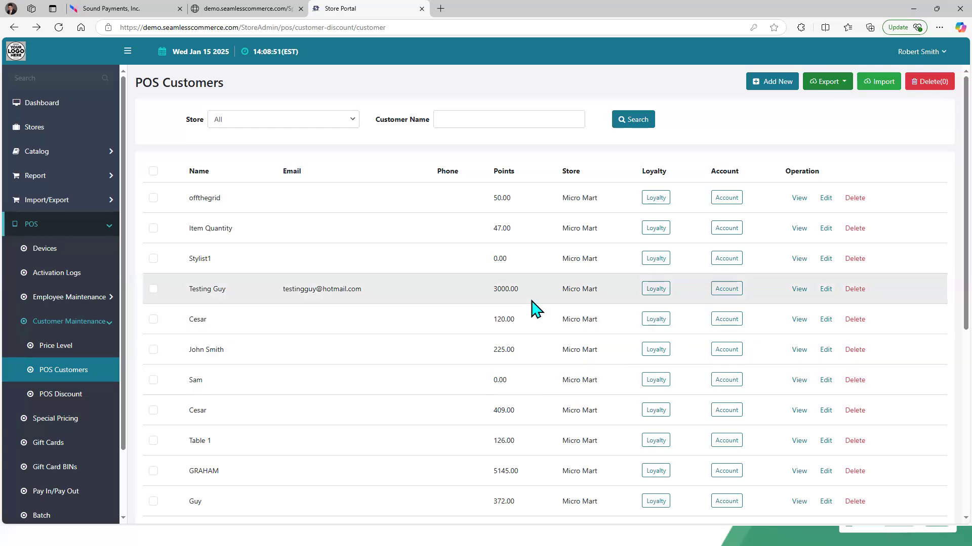
# Step: Adjust the test customer's loyalty points by a value of 200
pyautogui.click(654, 289)
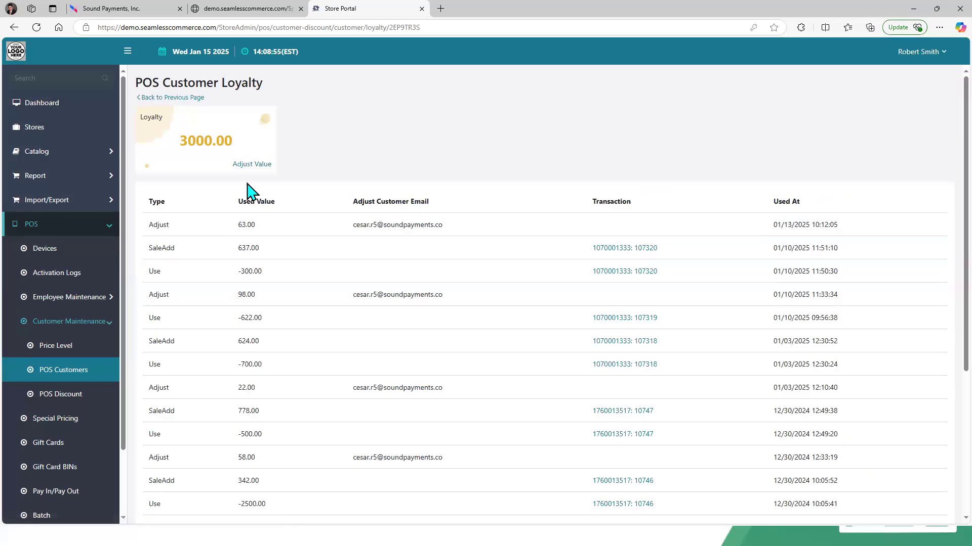
pyautogui.click(246, 164)
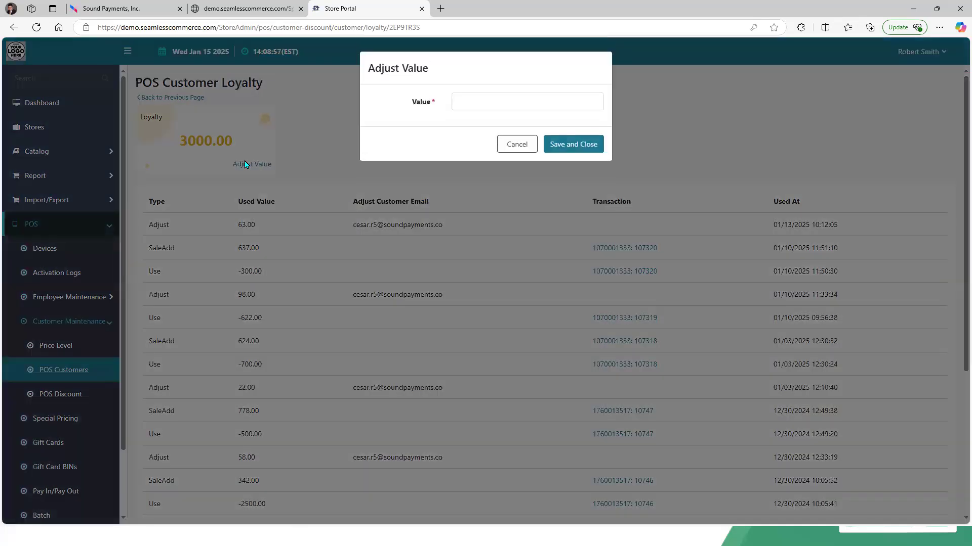
pyautogui.press('Tab')
pyautogui.write('1')
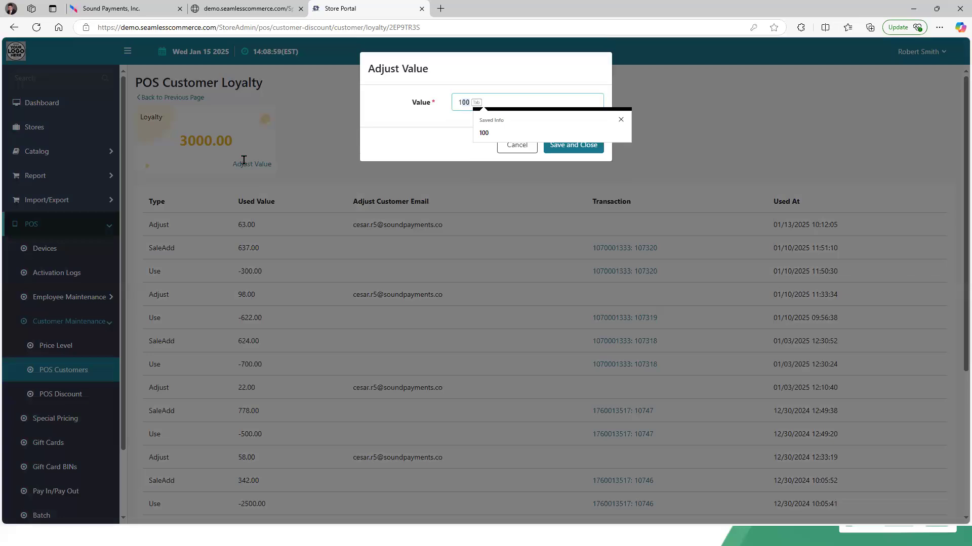
pyautogui.write('200')
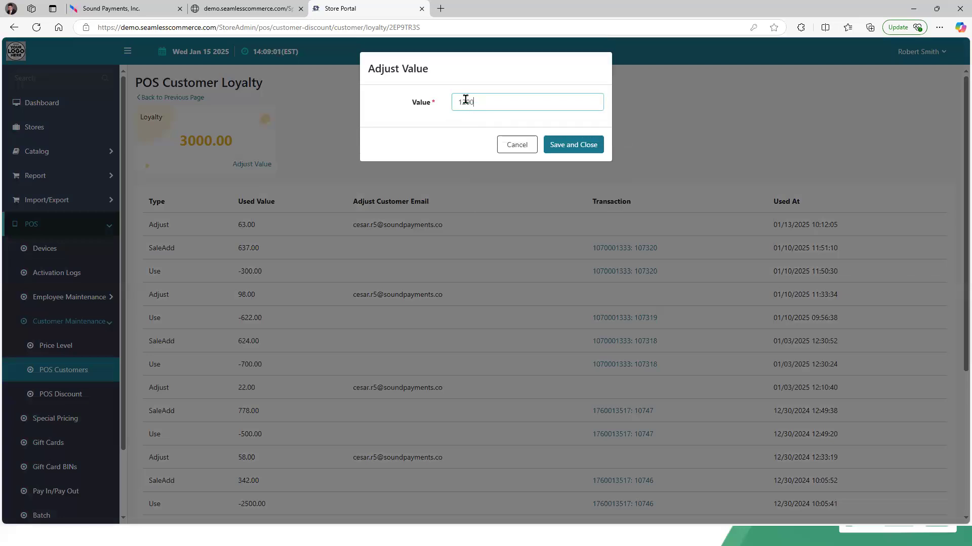
pyautogui.press('BackSpace')
pyautogui.press('BackSpace')
pyautogui.press('BackSpace')
pyautogui.press('BackSpace')
pyautogui.write('200')
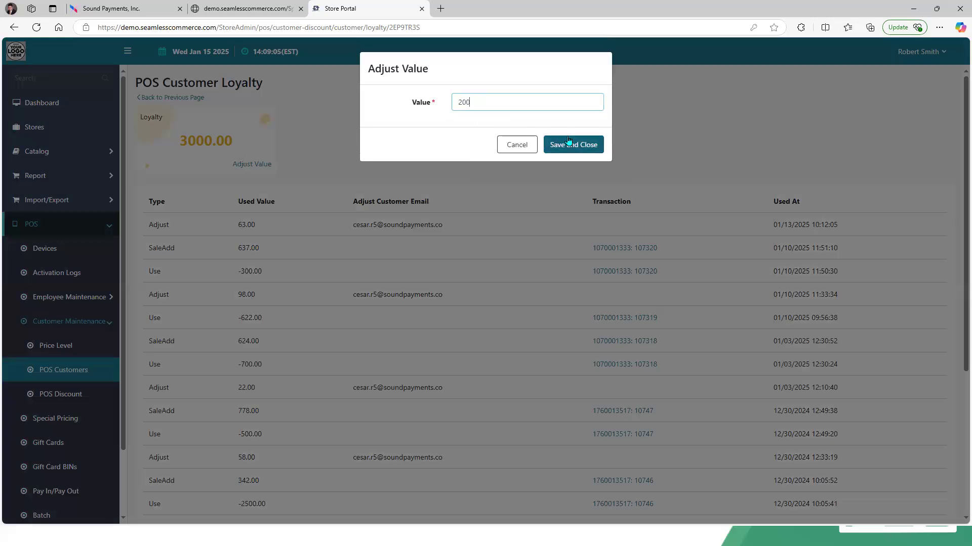
pyautogui.click(572, 144)
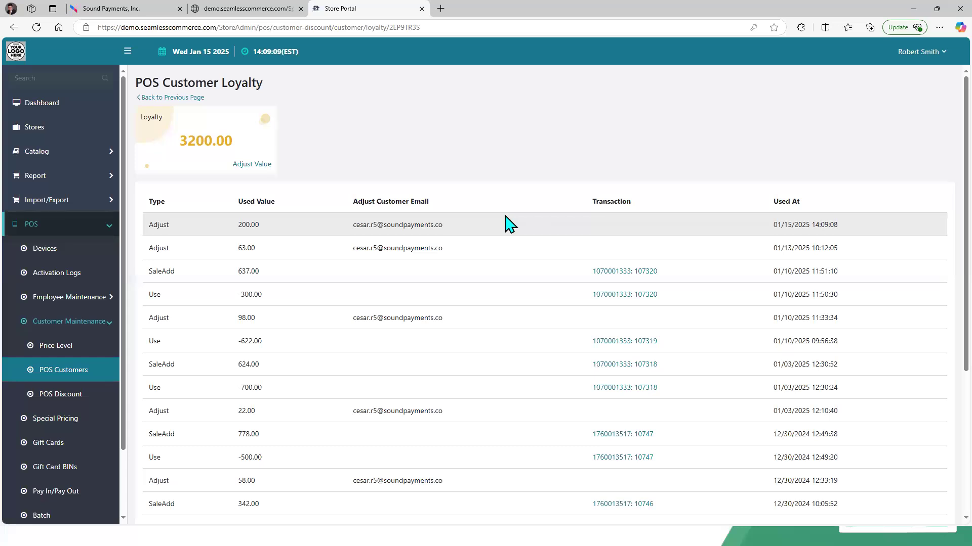
# Step: Review the test customer's account credit history, then view the customer's Account tab on the terminal
pyautogui.click(174, 98)
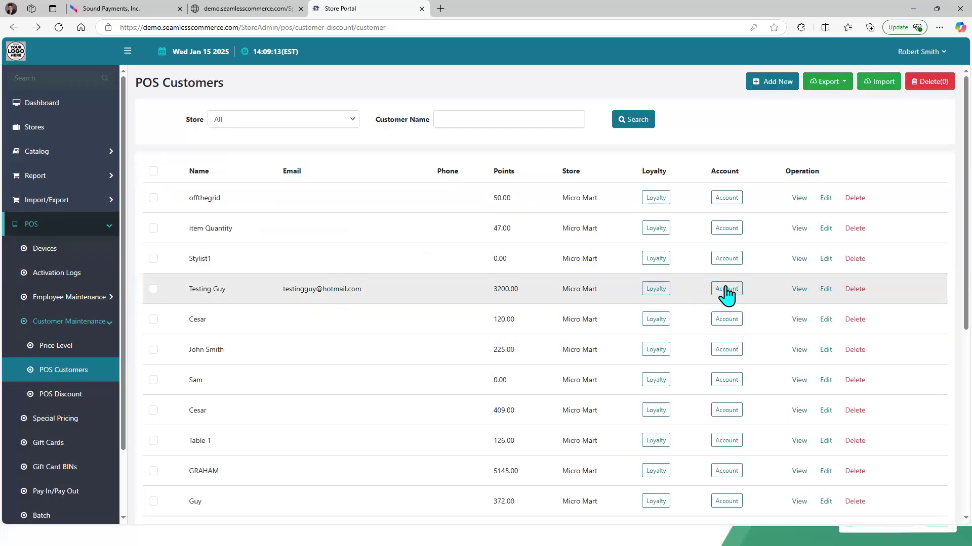
pyautogui.click(726, 289)
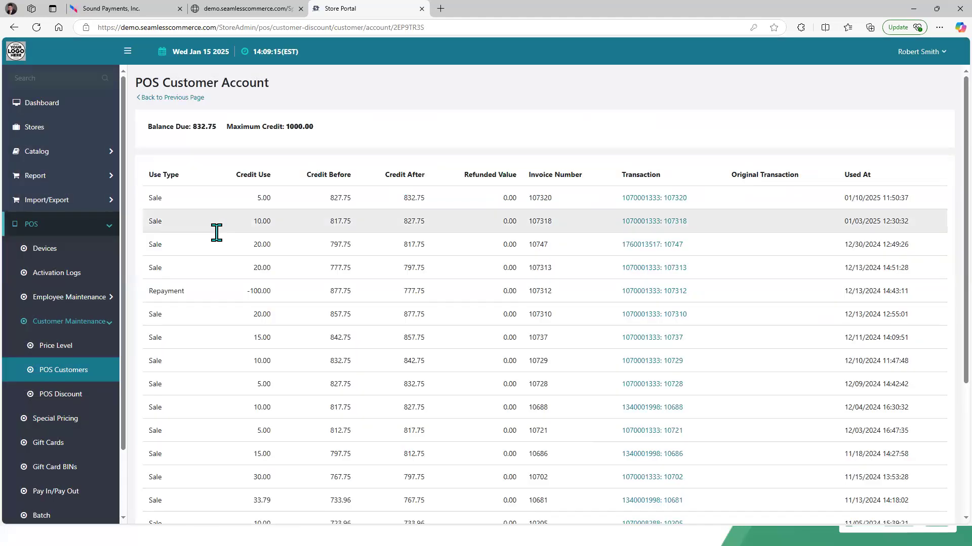
pyautogui.click(159, 98)
pyautogui.click(124, 11)
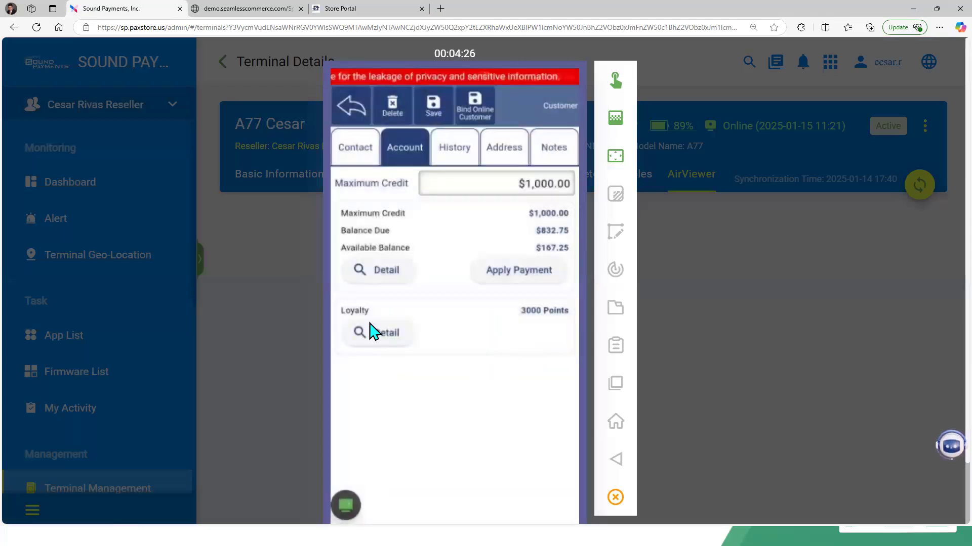
# Step: View the test customer's loyalty points detail on the terminal, then return to the POS main menu
pyautogui.click(386, 334)
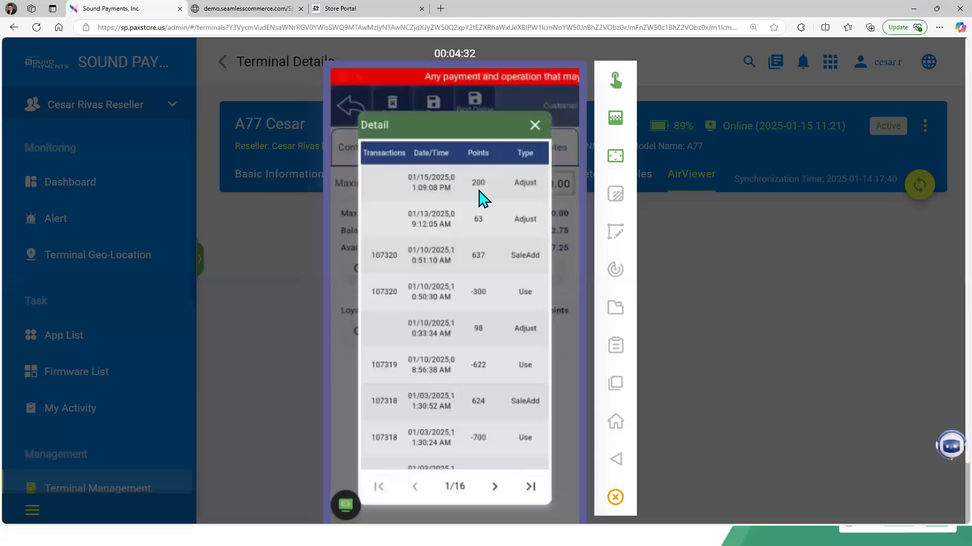
pyautogui.press('Escape')
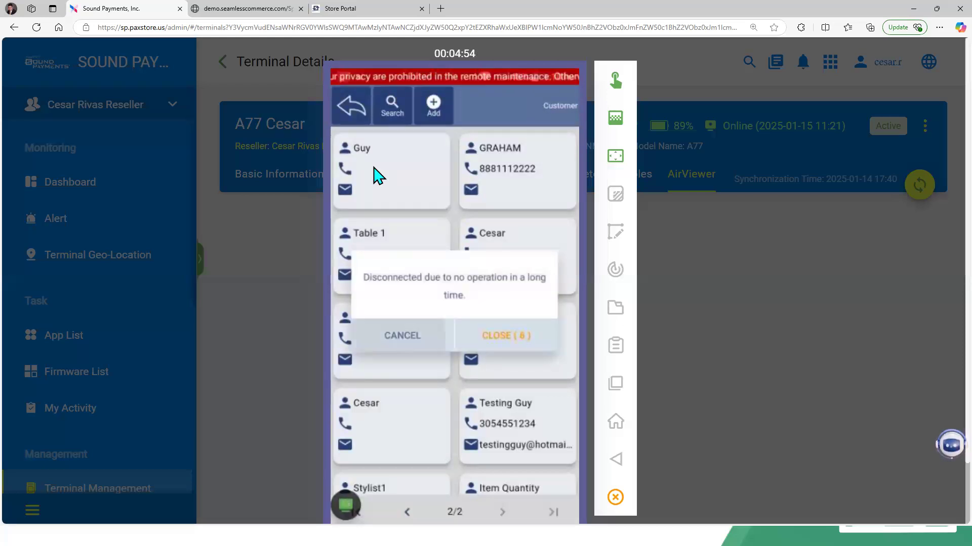
pyautogui.click(351, 104)
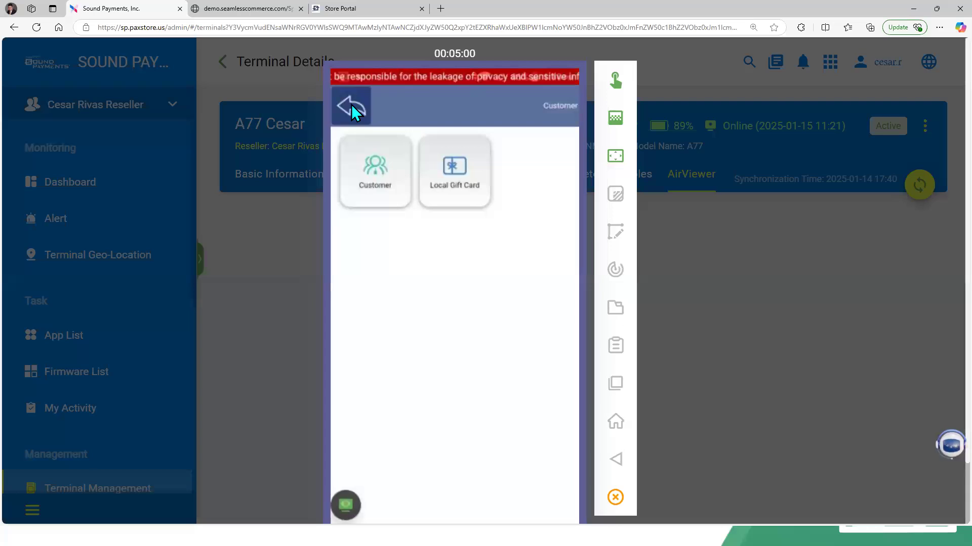
pyautogui.click(351, 104)
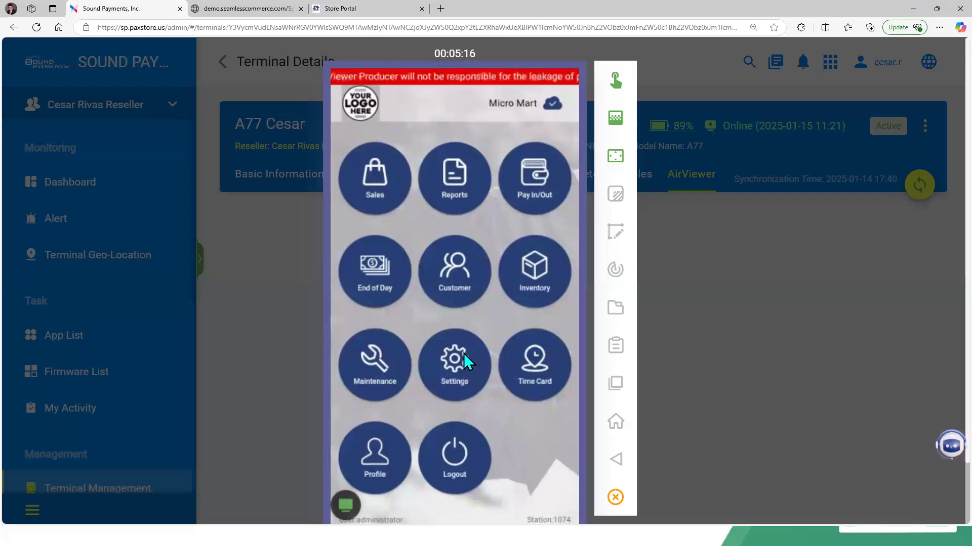
# Step: Open the terminal's Reports and view the Inventory Sales Report before going back to the main menu
pyautogui.click(455, 185)
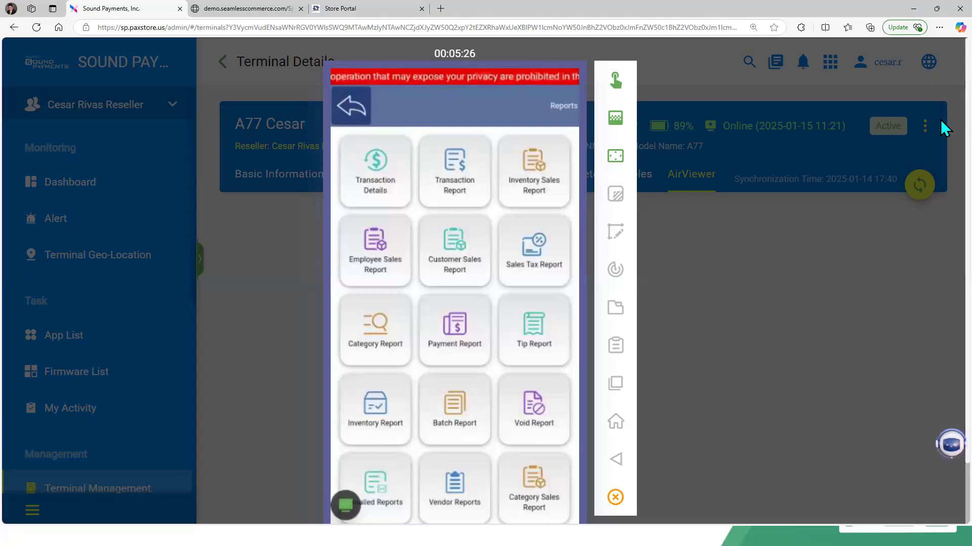
pyautogui.scroll(-1, 940, 136)
pyautogui.scroll(-2, 941, 157)
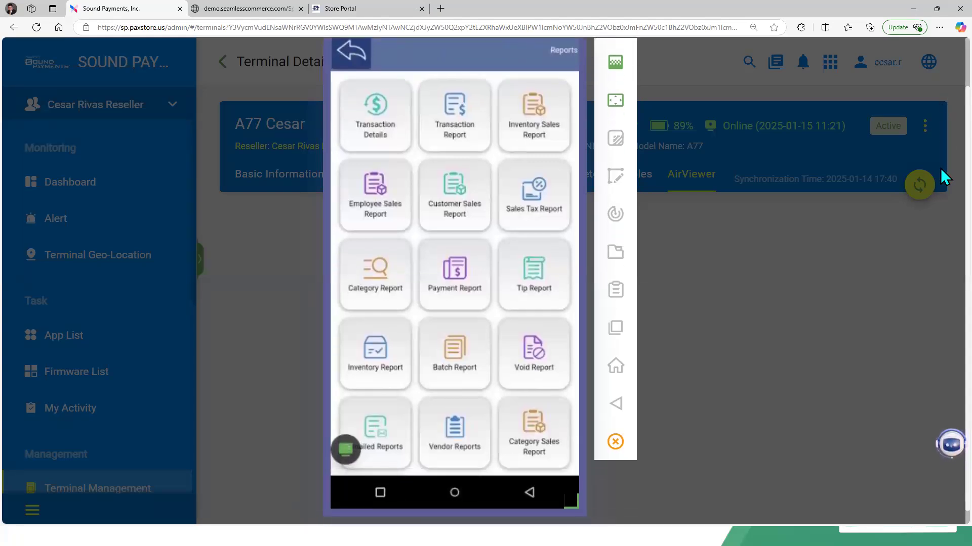
pyautogui.click(379, 144)
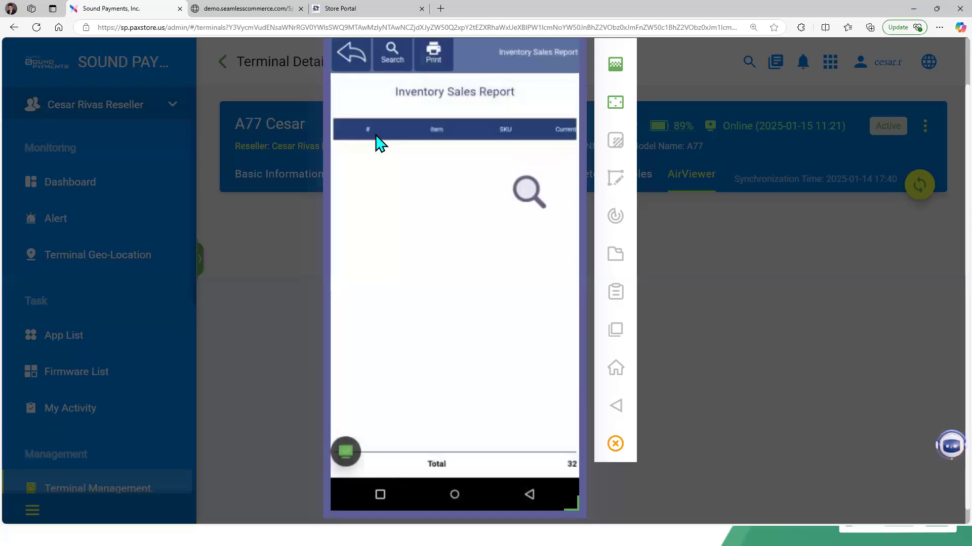
pyautogui.scroll(-5, 380, 144)
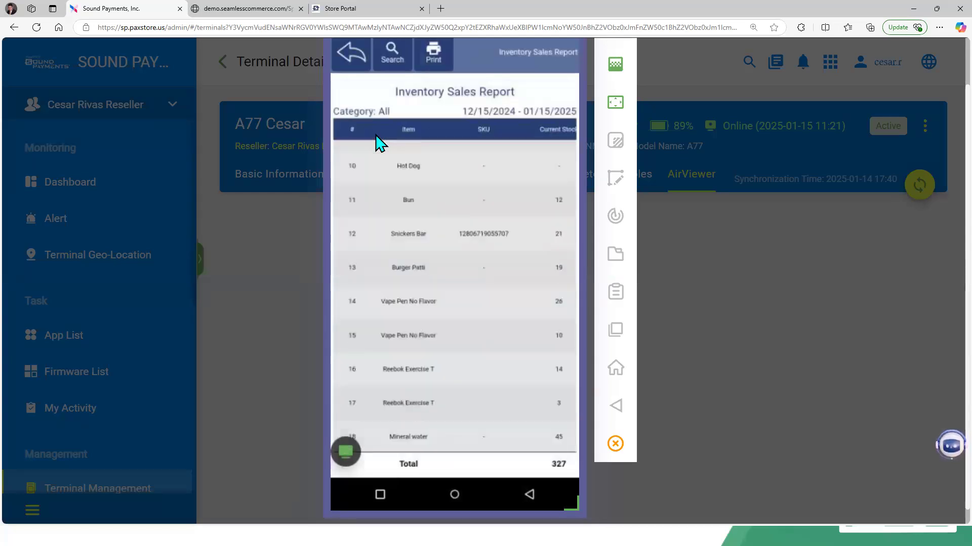
pyautogui.scroll(5, 379, 144)
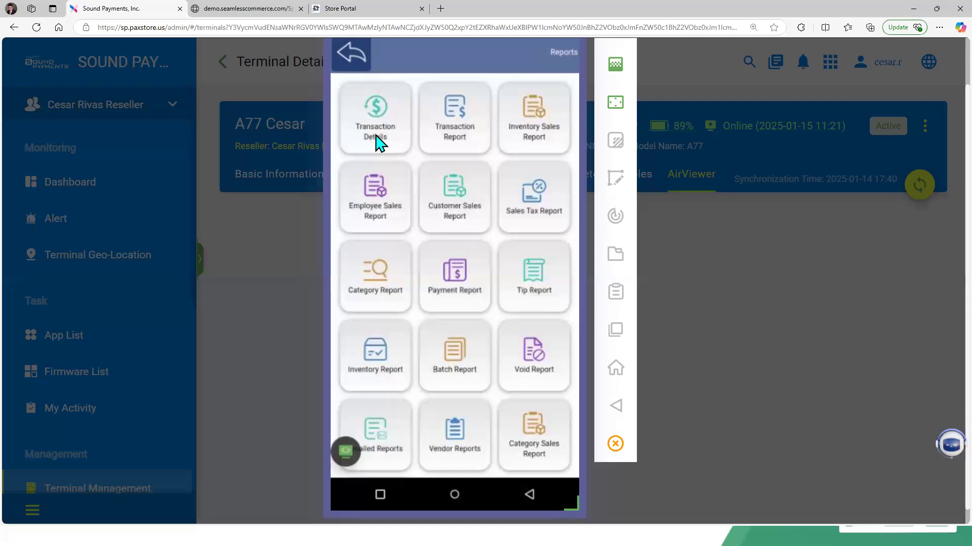
pyautogui.scroll(-2, 379, 144)
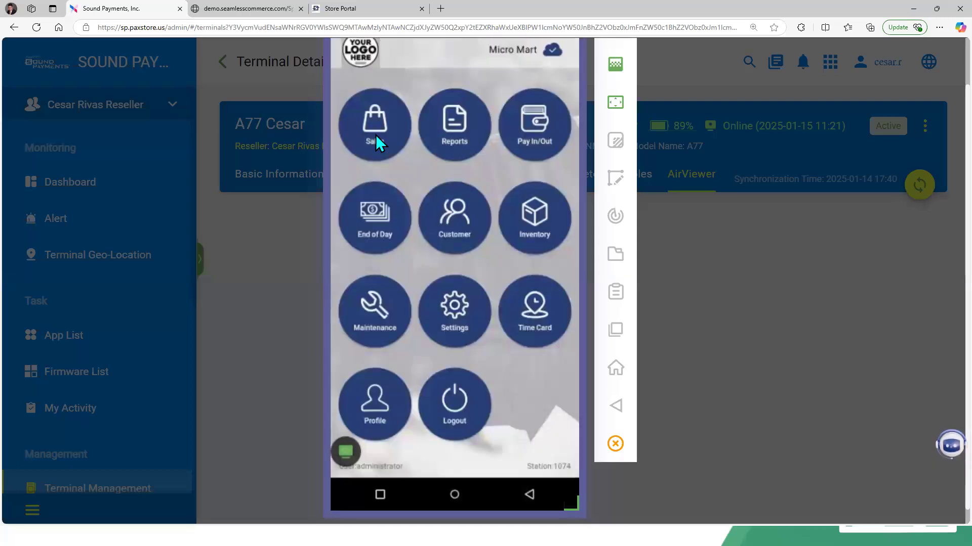
# Step: In Store Portal, browse the Bestsellers, Products Never Purchased and Low Stock Report pages under Report
pyautogui.click(378, 9)
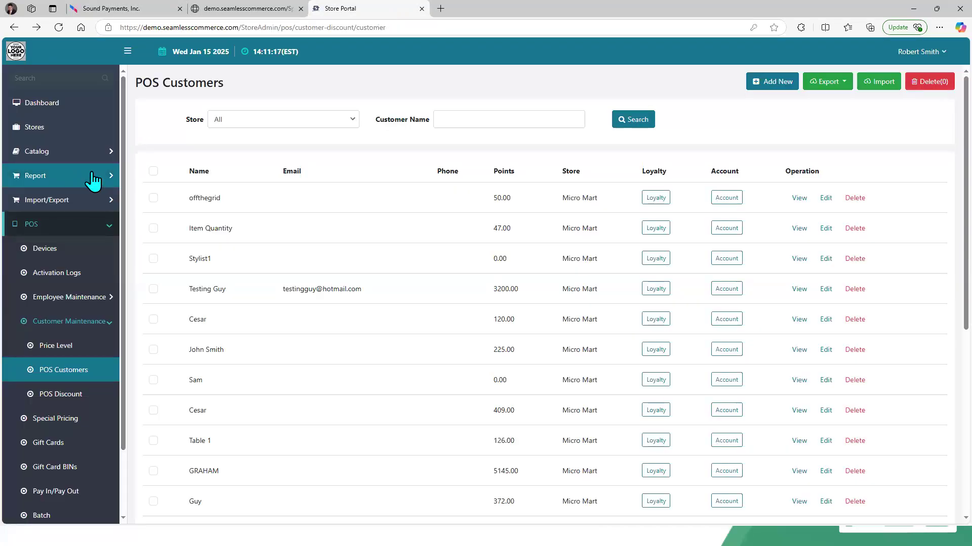
pyautogui.click(112, 177)
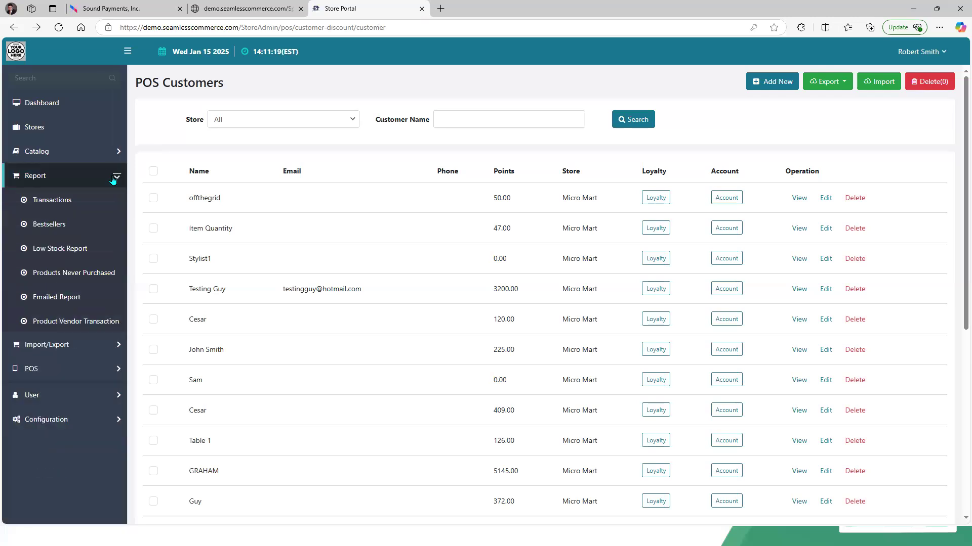
pyautogui.click(59, 227)
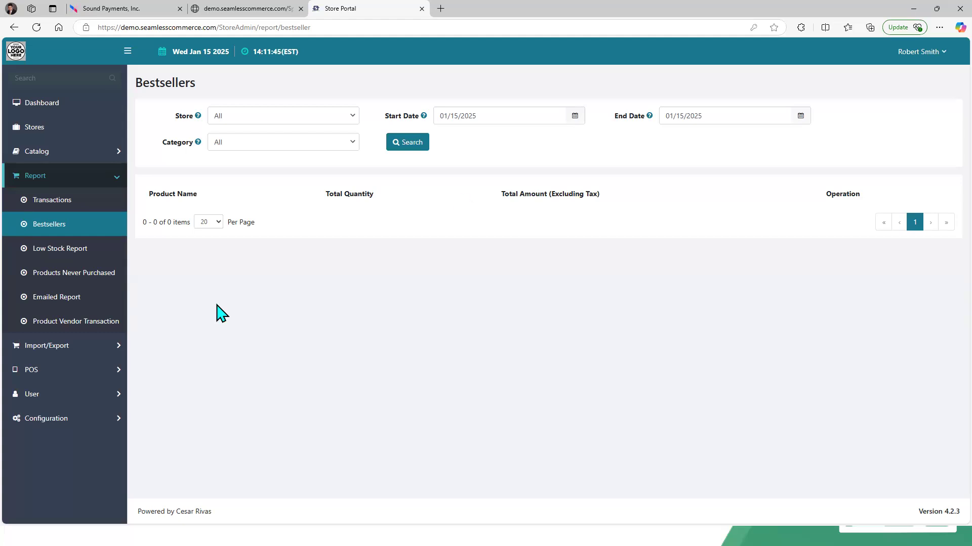
pyautogui.click(86, 272)
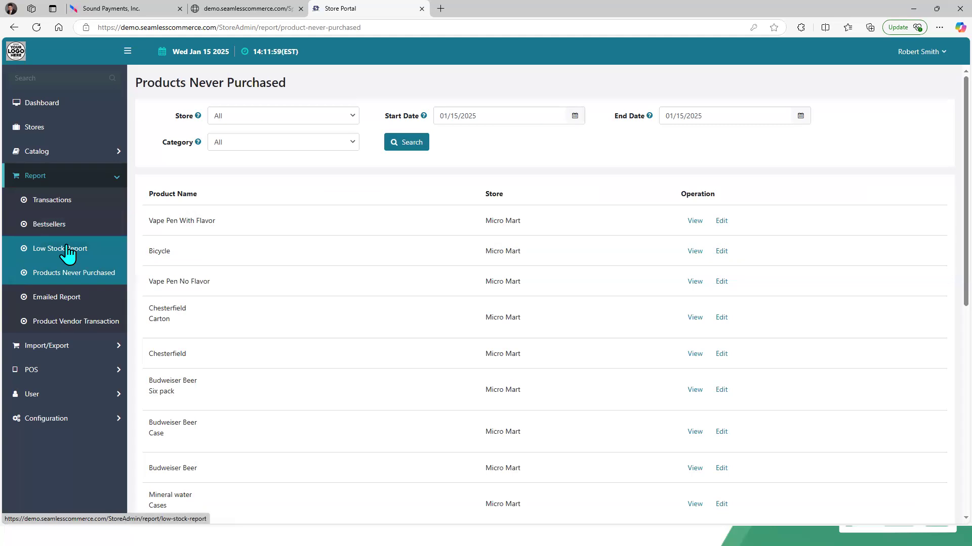
pyautogui.click(67, 252)
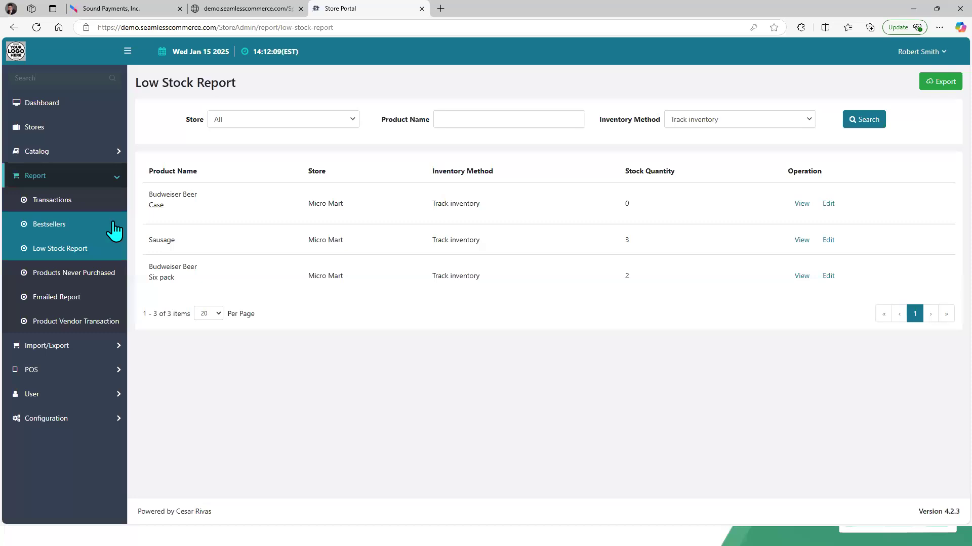
# Step: Open the Transactions report, set the store to Micro Mart and start date to 01/01/2025, and search
pyautogui.click(51, 202)
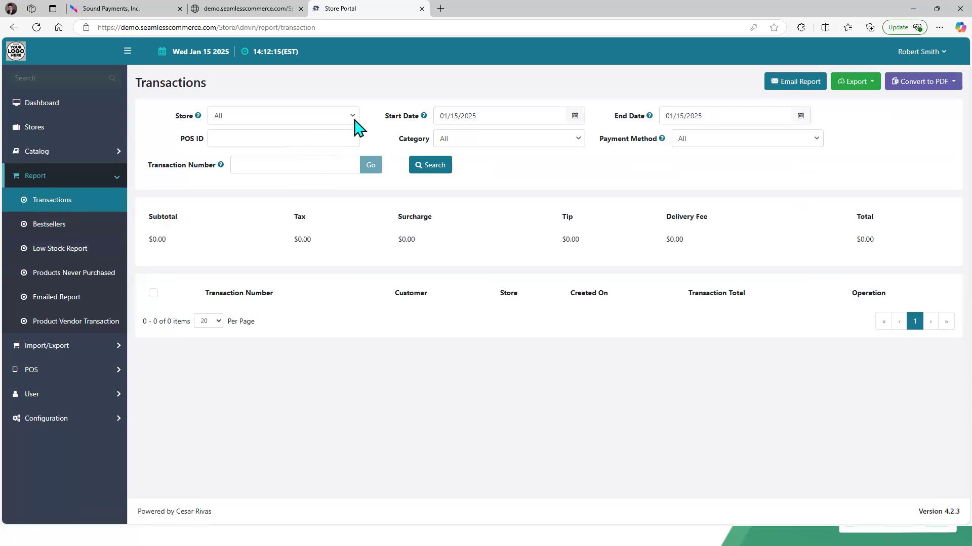
pyautogui.click(354, 120)
pyautogui.click(330, 156)
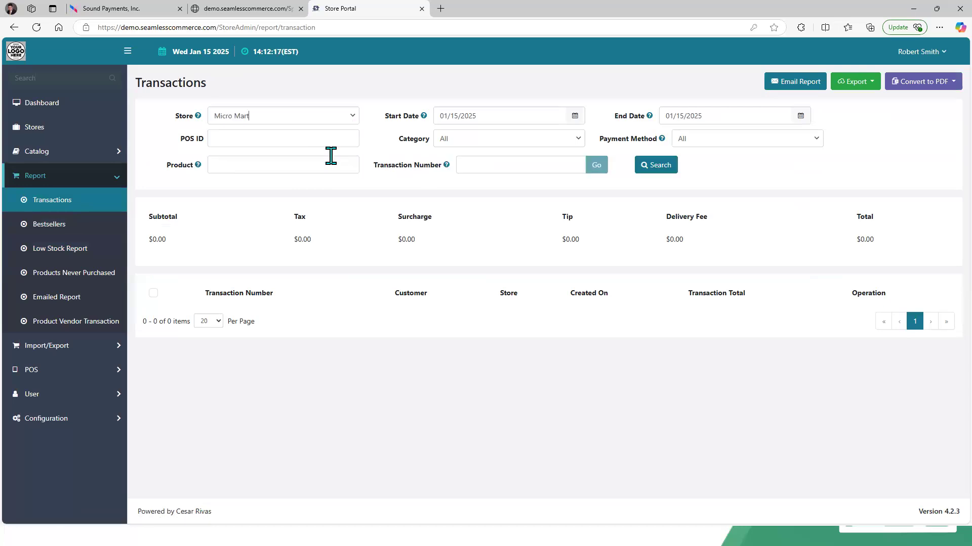
pyautogui.click(575, 116)
pyautogui.click(521, 186)
pyautogui.moveTo(614, 182); pyautogui.dragTo(224, 197)
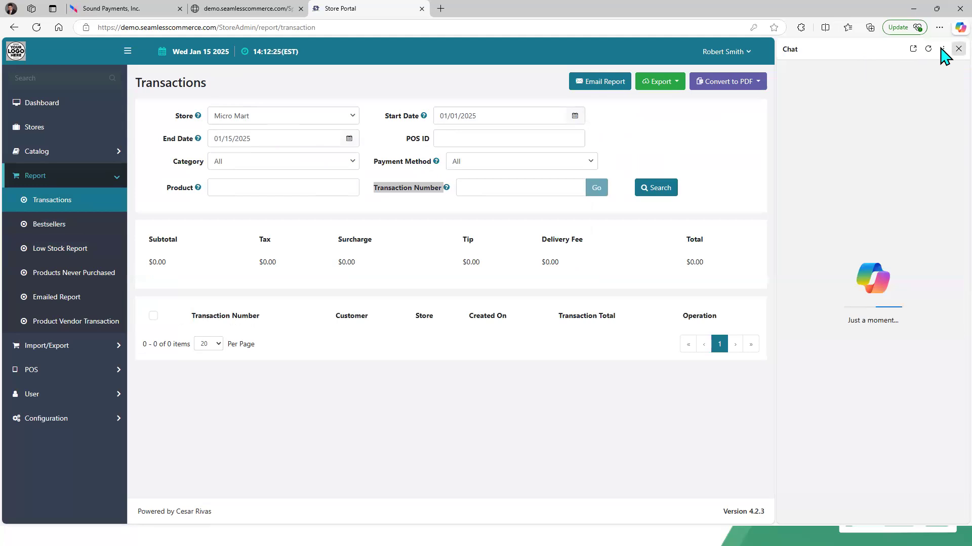
pyautogui.click(958, 48)
pyautogui.click(308, 139)
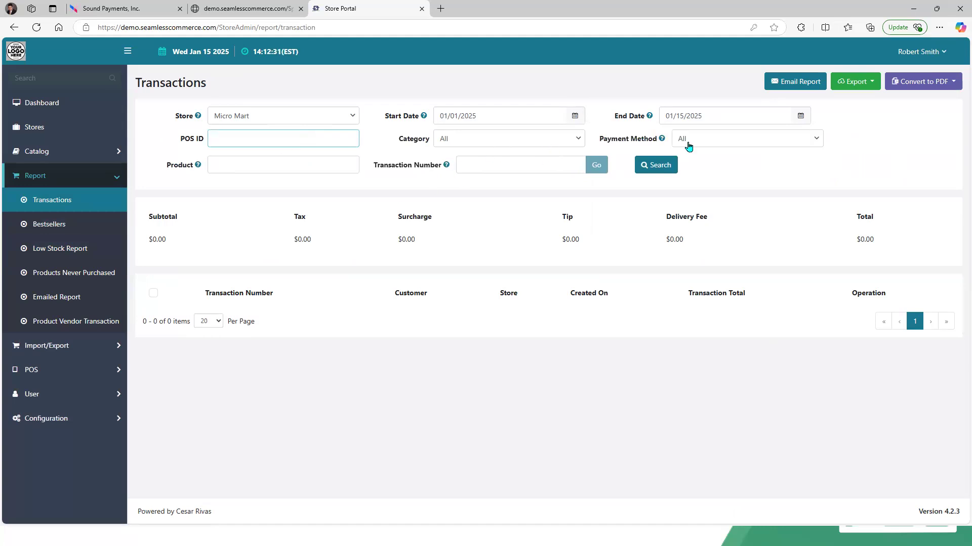
pyautogui.click(652, 167)
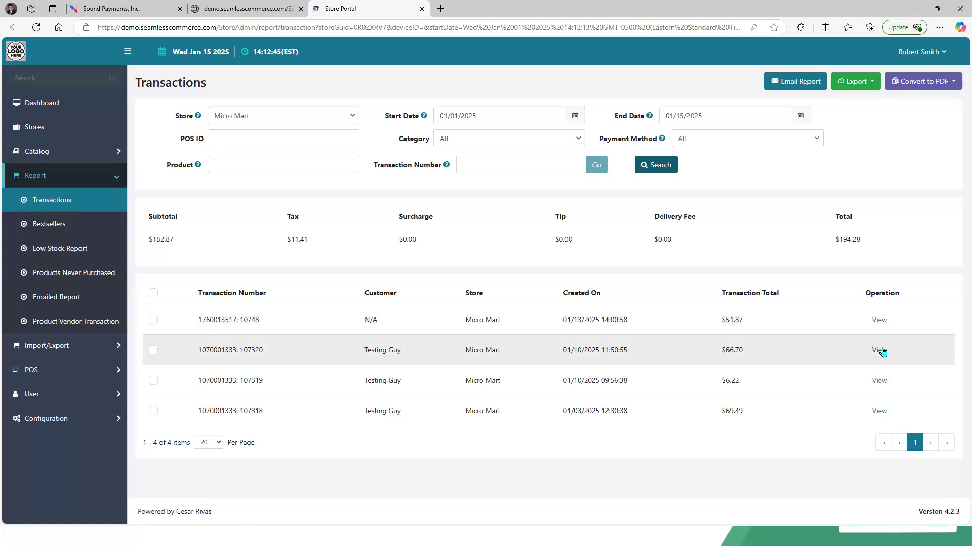
# Step: Open transaction 107320's details and print its receipt, opening the downloaded PDF
pyautogui.click(879, 350)
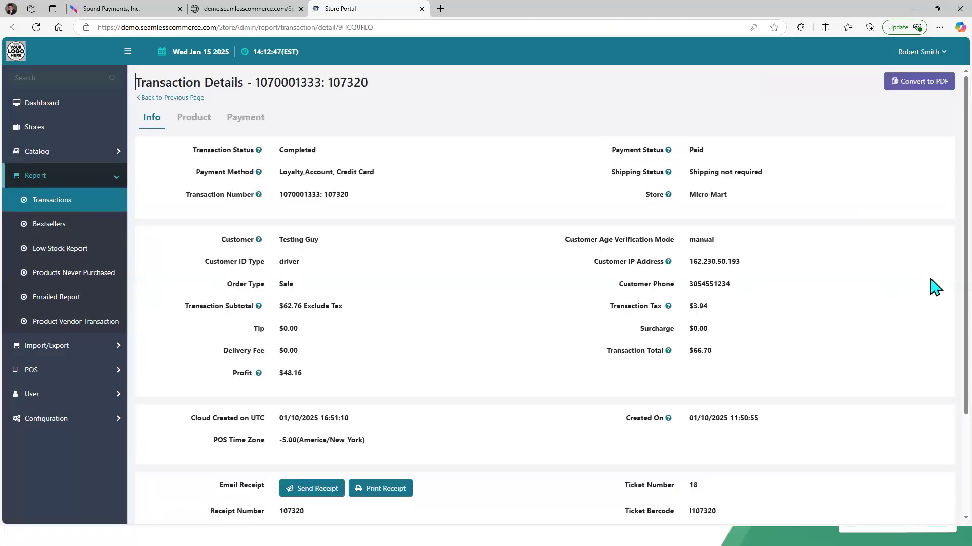
pyautogui.scroll(-3, 944, 304)
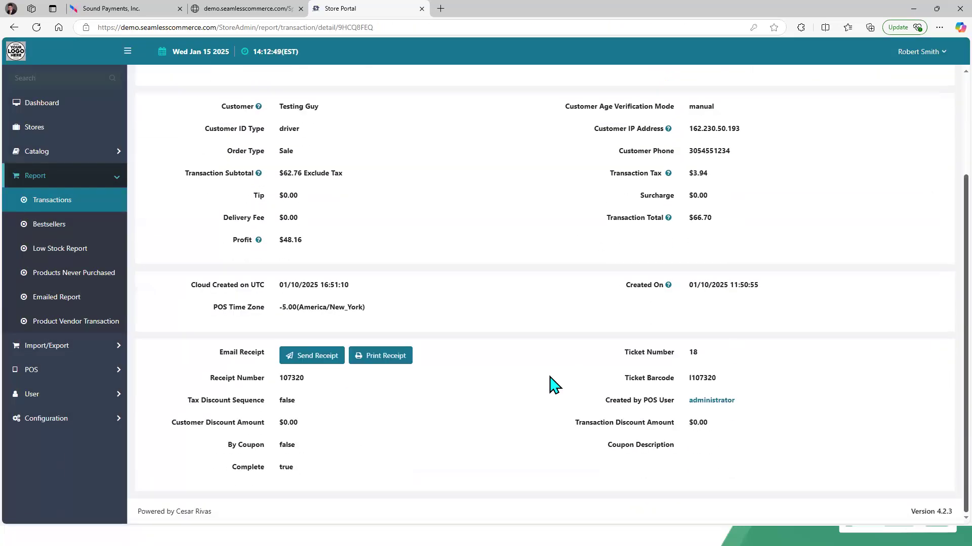
pyautogui.click(390, 364)
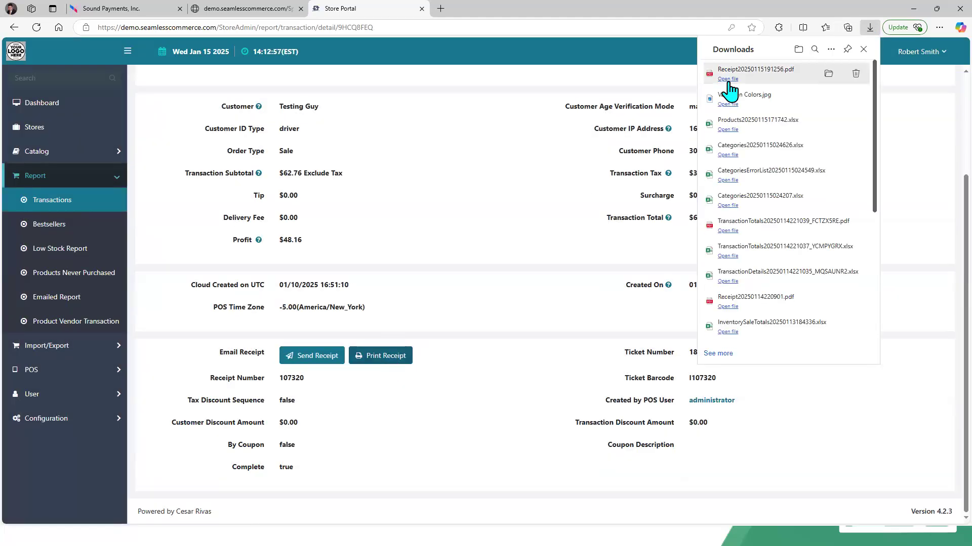
pyautogui.click(728, 79)
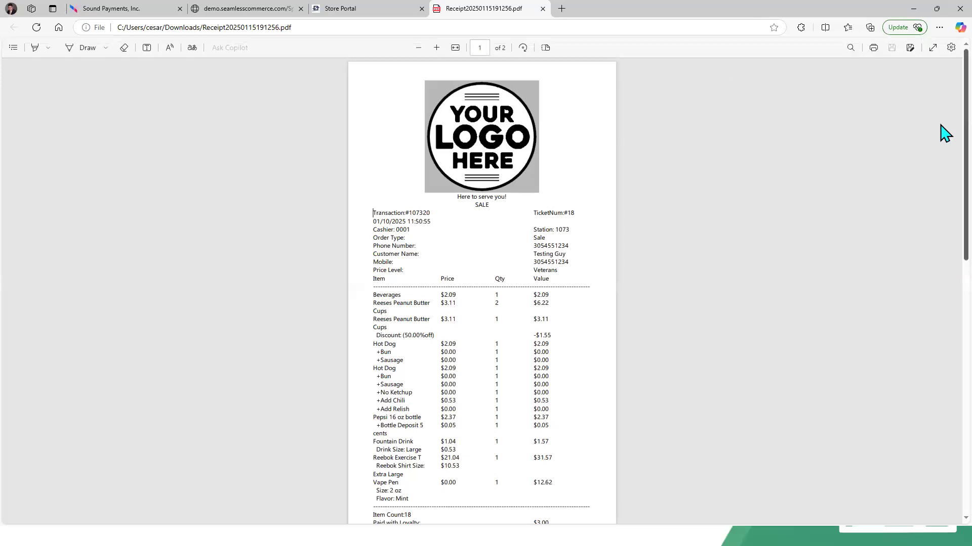
# Step: Review both pages of the receipt PDF, then close its tab
pyautogui.scroll(-6, 939, 245)
pyautogui.scroll(-5, 940, 303)
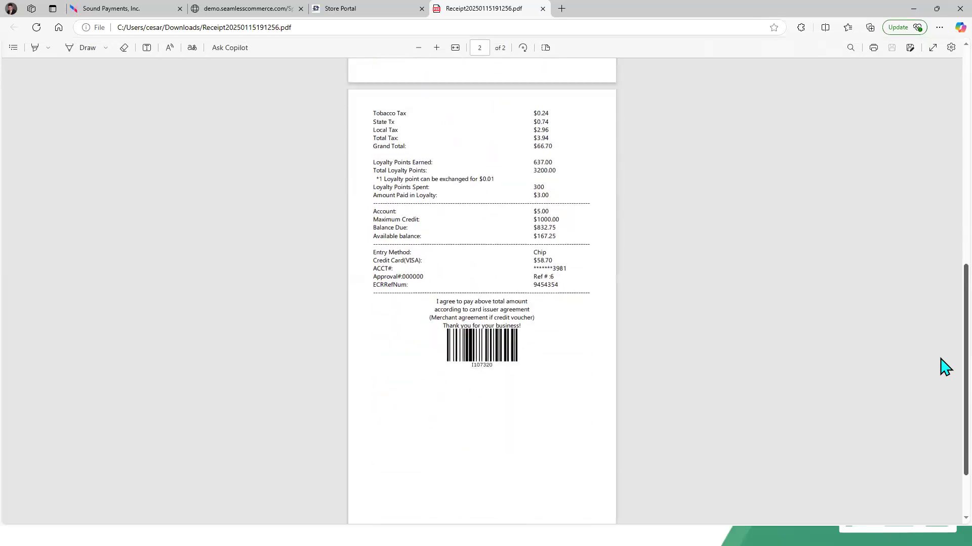
pyautogui.scroll(10, 944, 162)
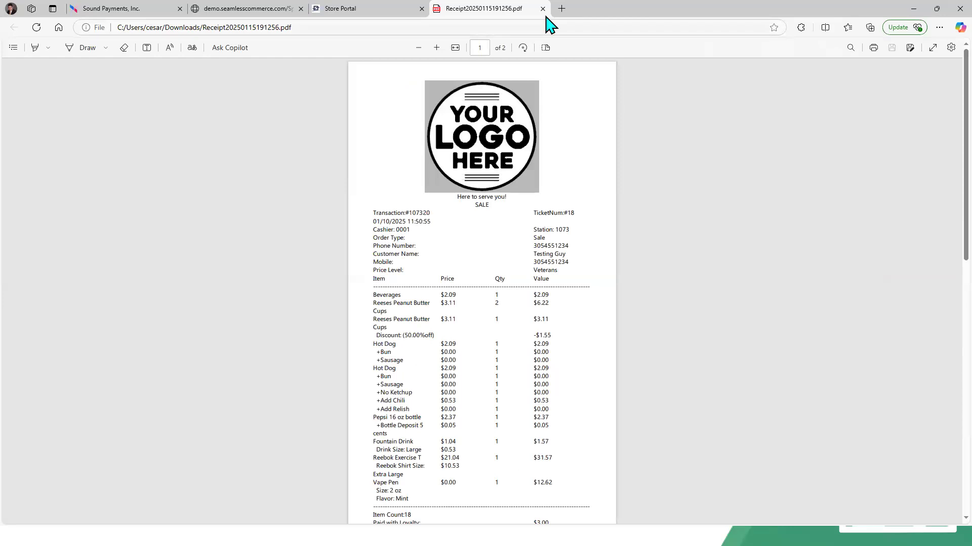
pyautogui.click(542, 9)
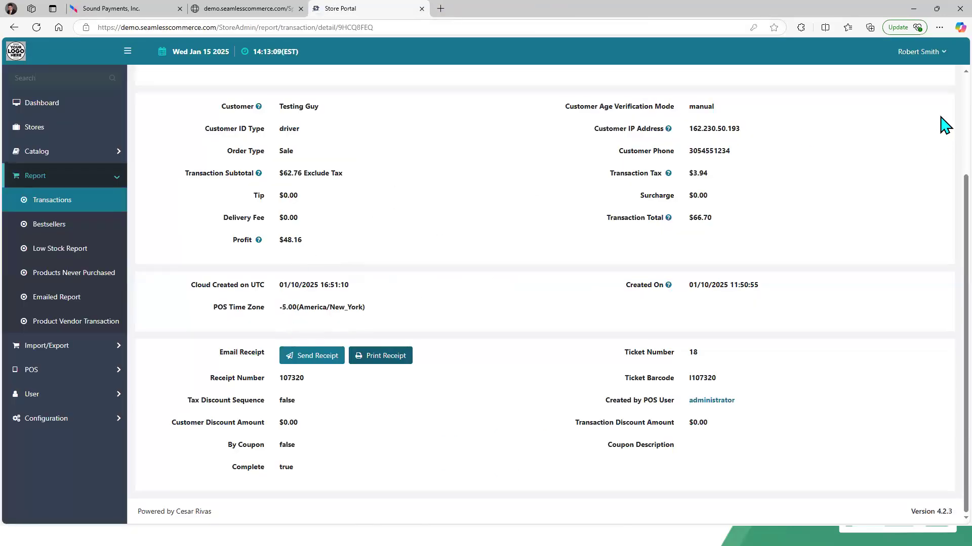
# Step: Review the transaction's Product and Payment tabs
pyautogui.scroll(4, 944, 124)
pyautogui.click(199, 115)
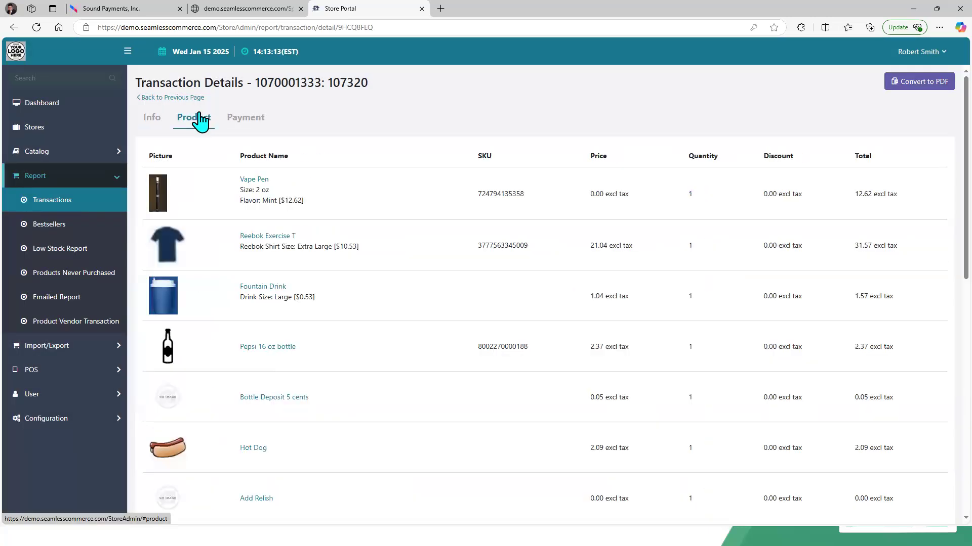
pyautogui.click(251, 120)
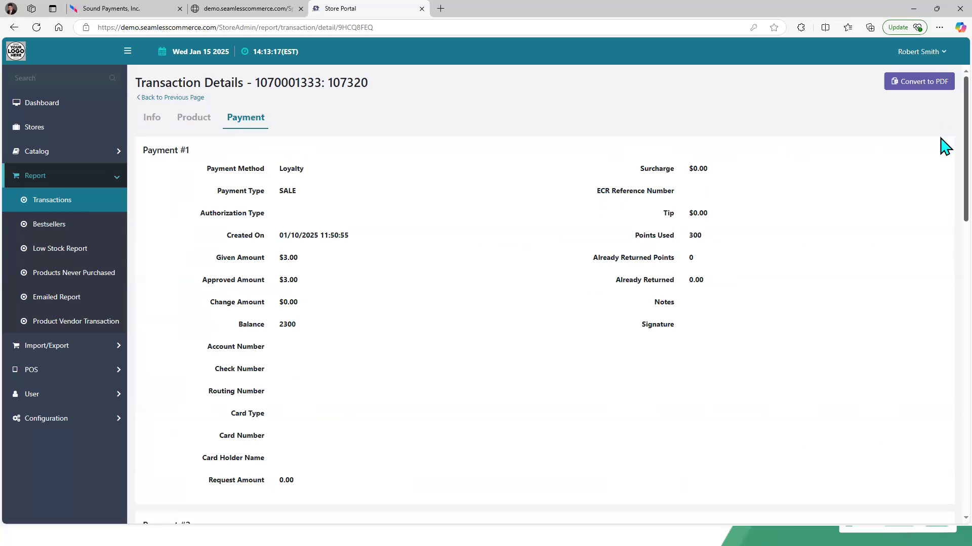
pyautogui.scroll(-5, 945, 151)
pyautogui.scroll(-9, 944, 304)
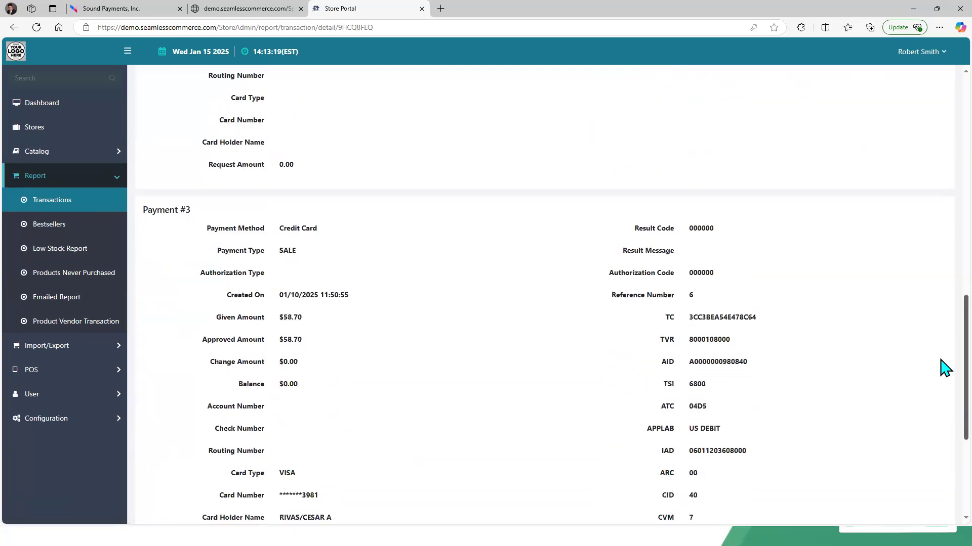
pyautogui.scroll(10, 944, 228)
pyautogui.scroll(4, 944, 158)
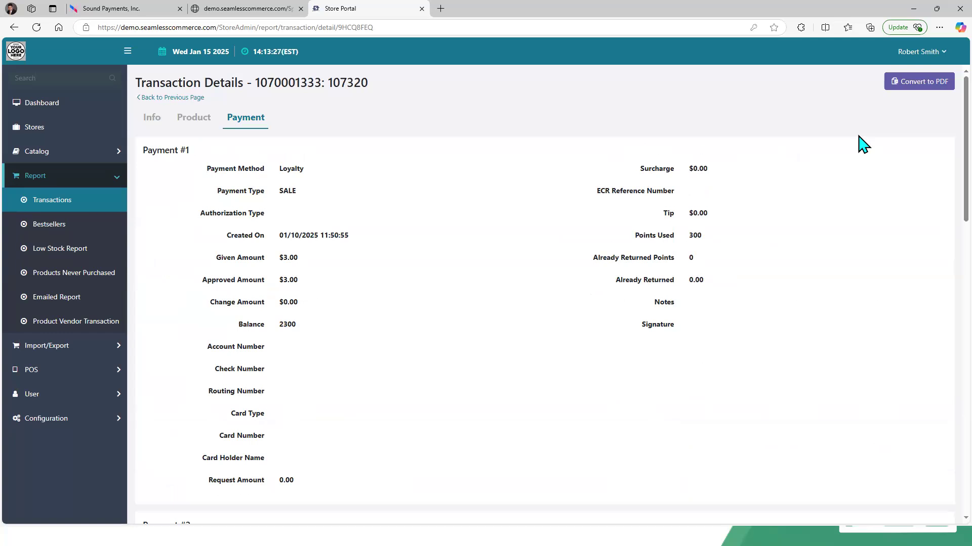
# Step: Return to the transactions list and export the Transaction Details report to Excel
pyautogui.click(172, 99)
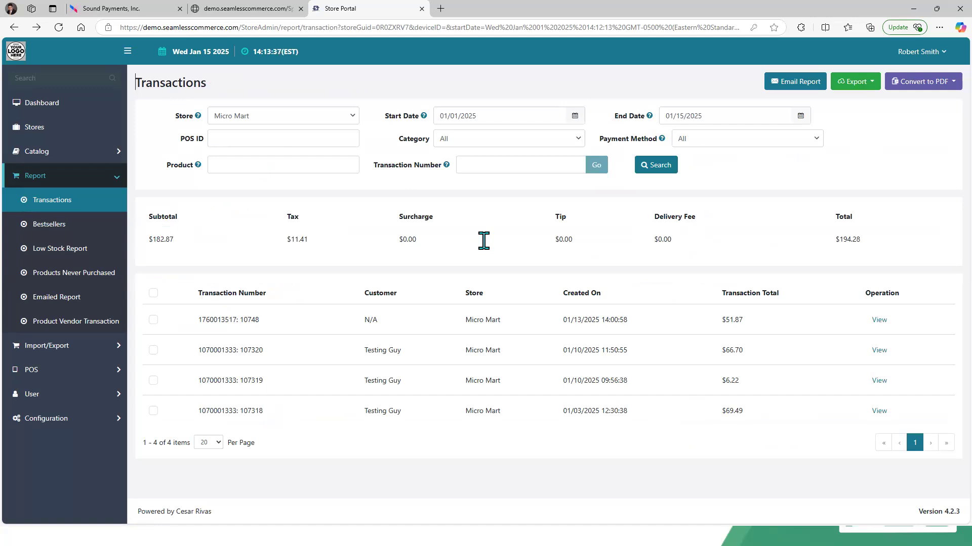
pyautogui.click(871, 89)
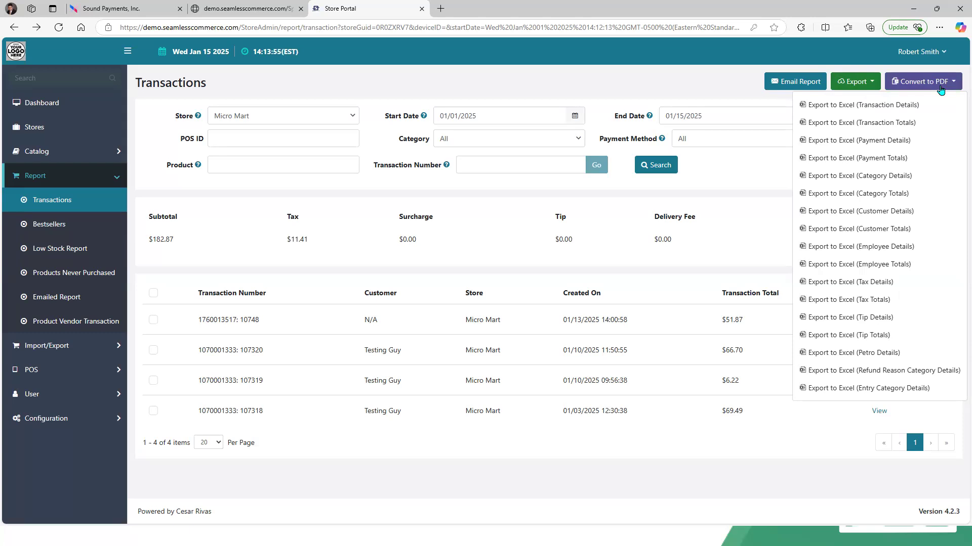
pyautogui.click(939, 87)
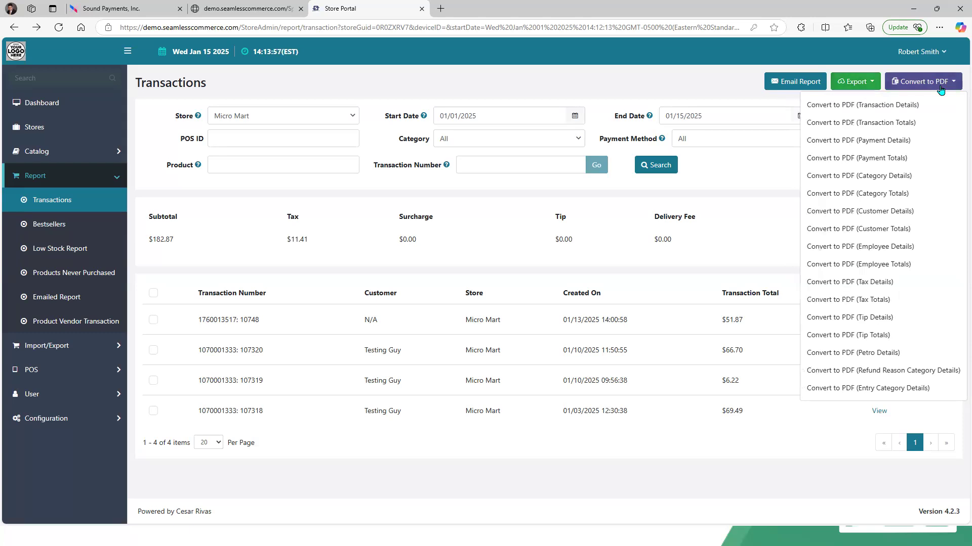
pyautogui.click(861, 83)
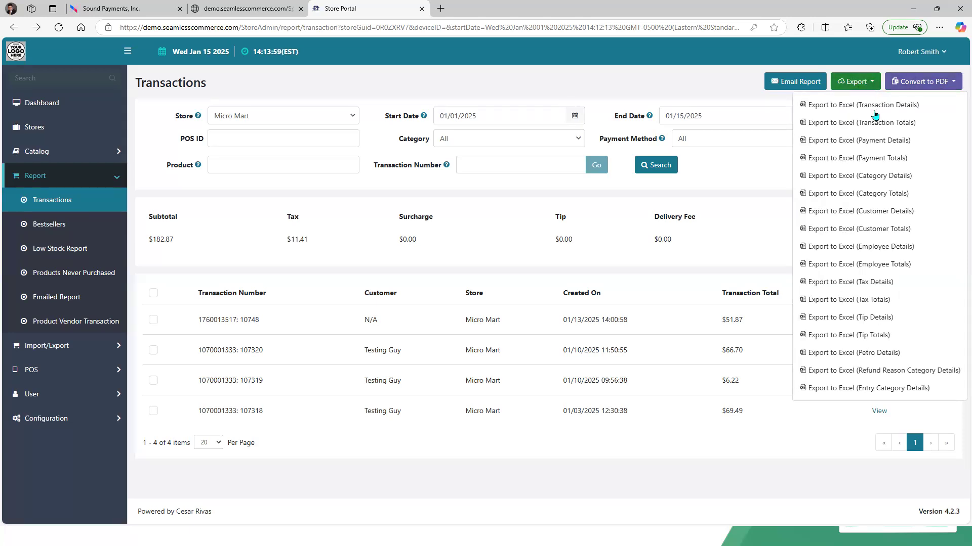
pyautogui.click(871, 107)
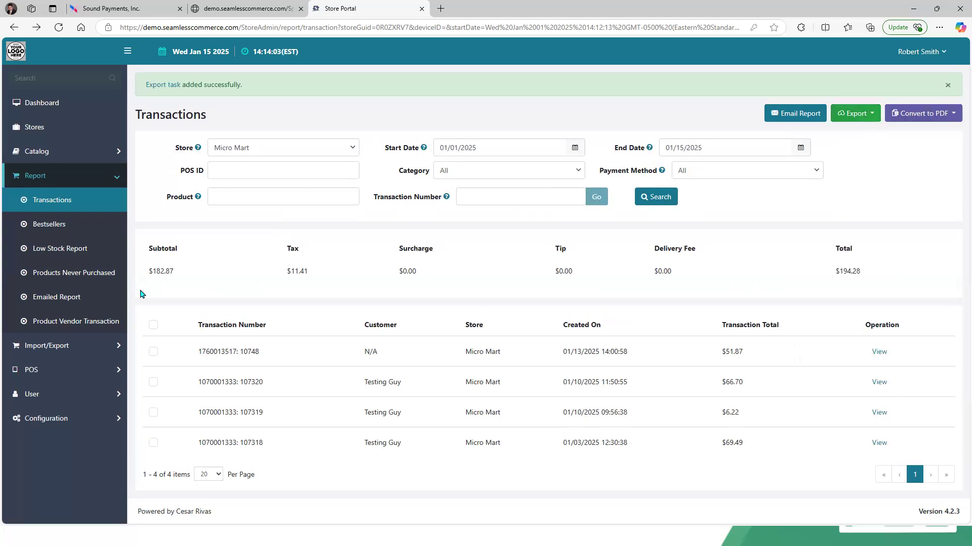
# Step: Open the Exports page to check the queued export task
pyautogui.click(113, 346)
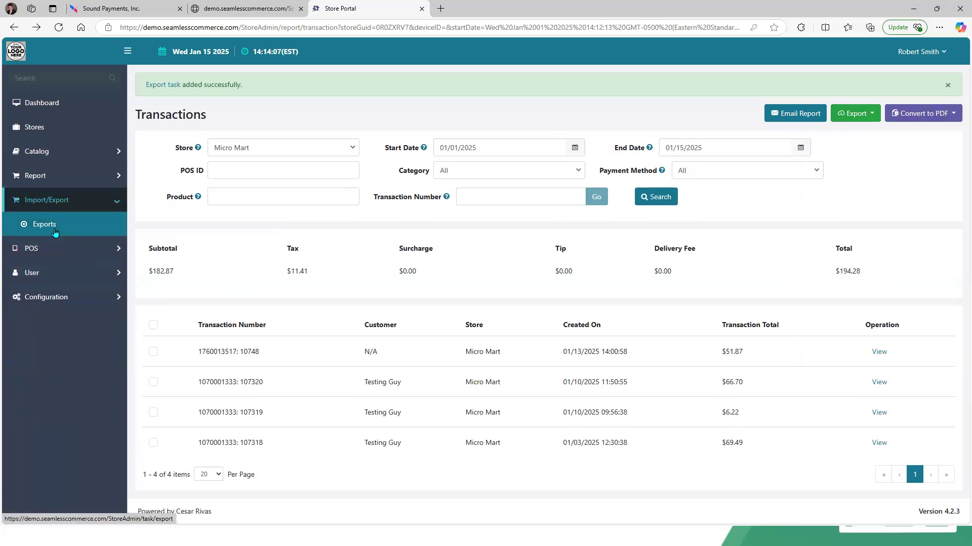
pyautogui.click(55, 232)
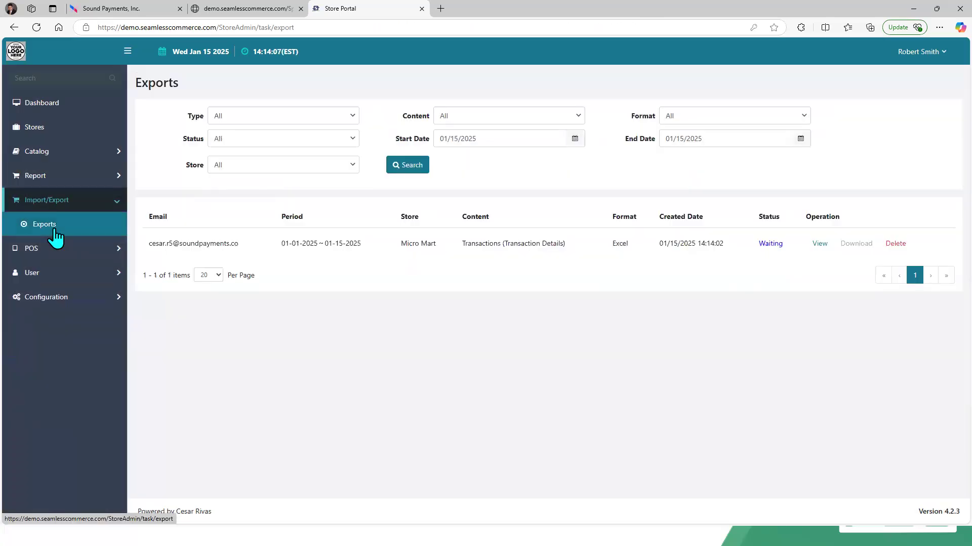
# Step: Reopen the Transactions report for all stores, set the start date to 01/01/2025, and search
pyautogui.click(40, 152)
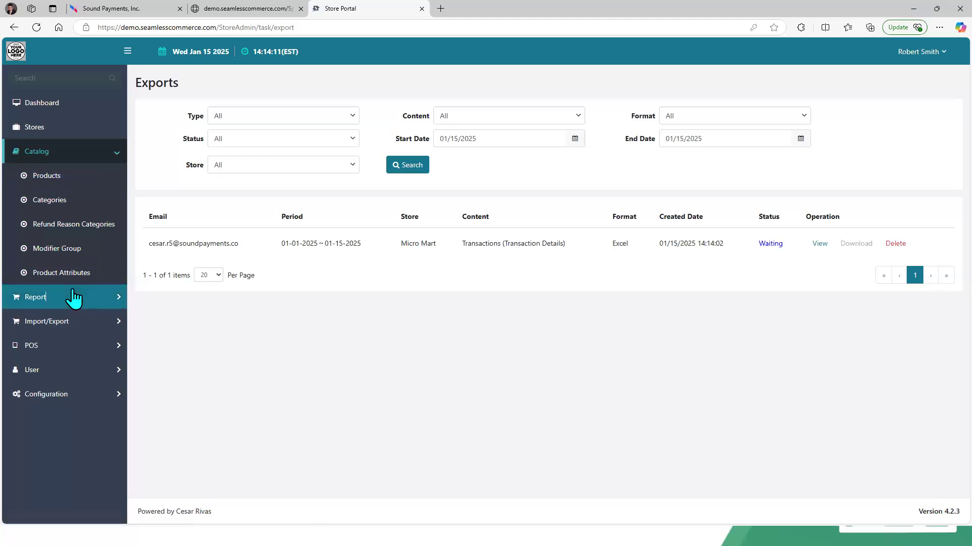
pyautogui.click(21, 297)
pyautogui.click(41, 202)
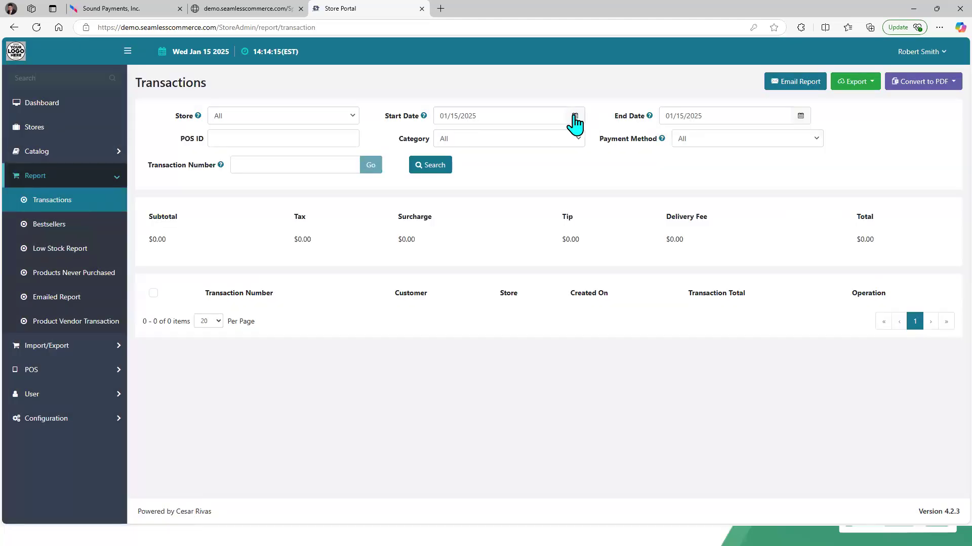
pyautogui.click(575, 116)
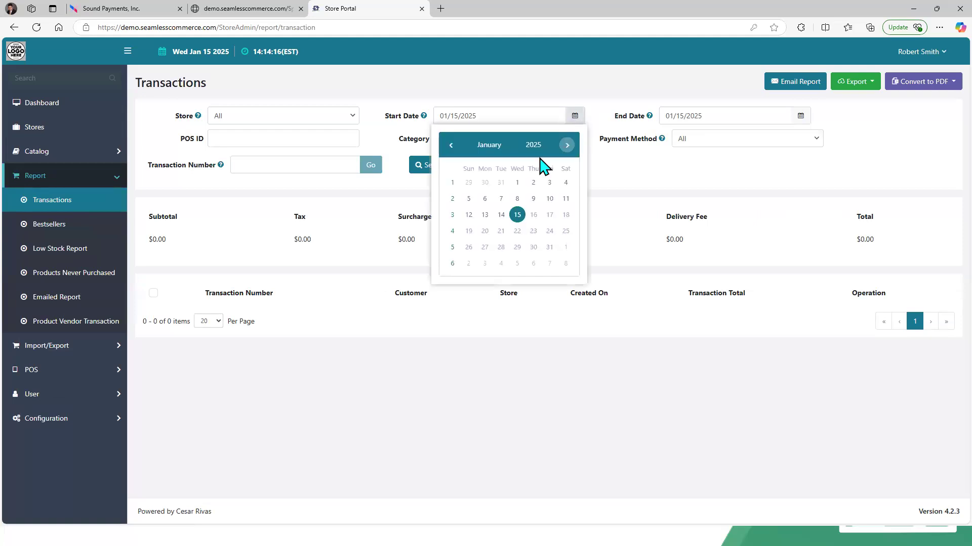
pyautogui.click(521, 186)
pyautogui.click(446, 166)
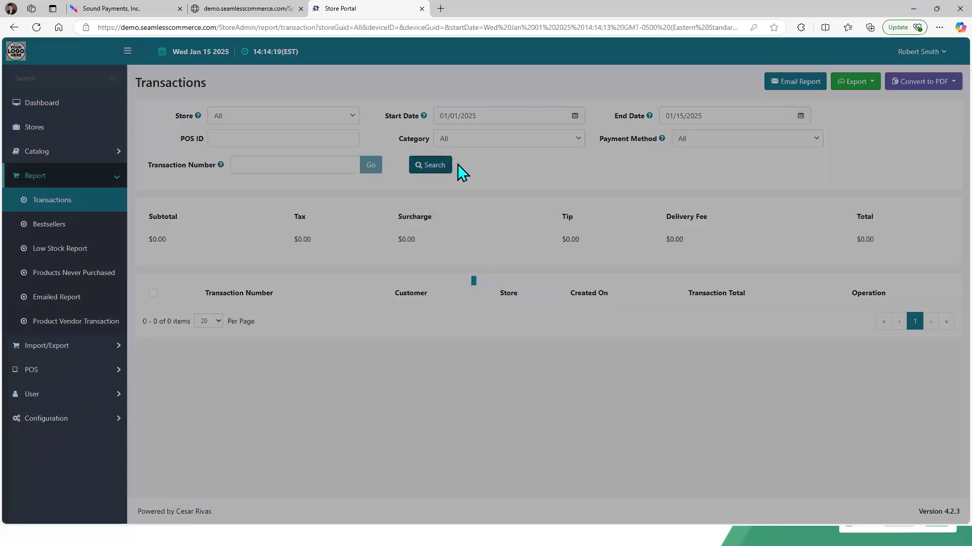
# Step: Export the Transaction Totals report to Excel and also convert the Transaction Totals to PDF
pyautogui.click(873, 83)
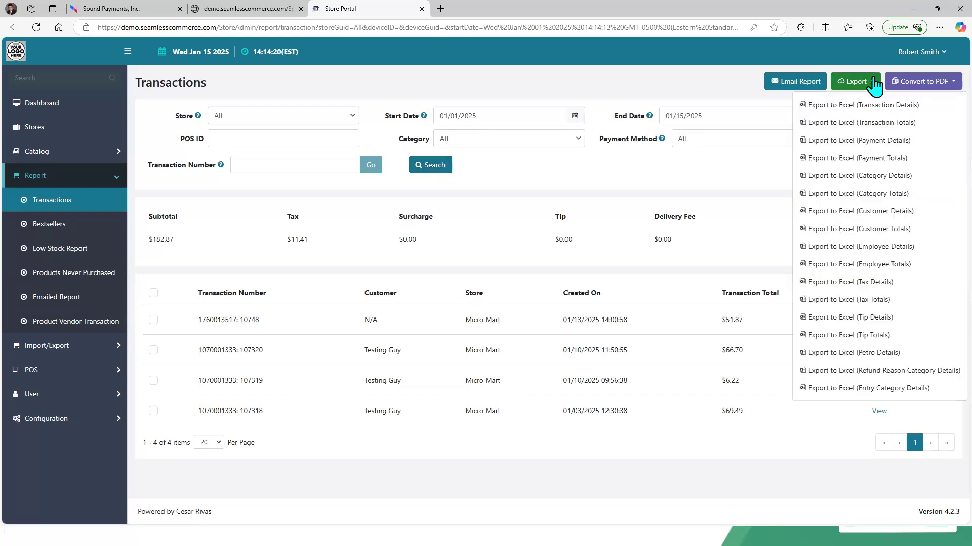
pyautogui.click(879, 130)
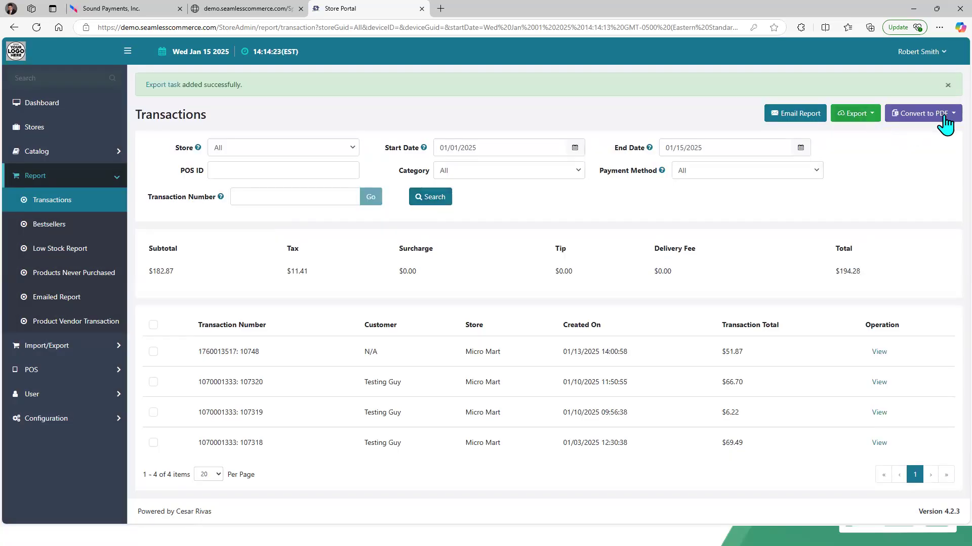
pyautogui.click(948, 116)
pyautogui.click(898, 157)
pyautogui.click(947, 85)
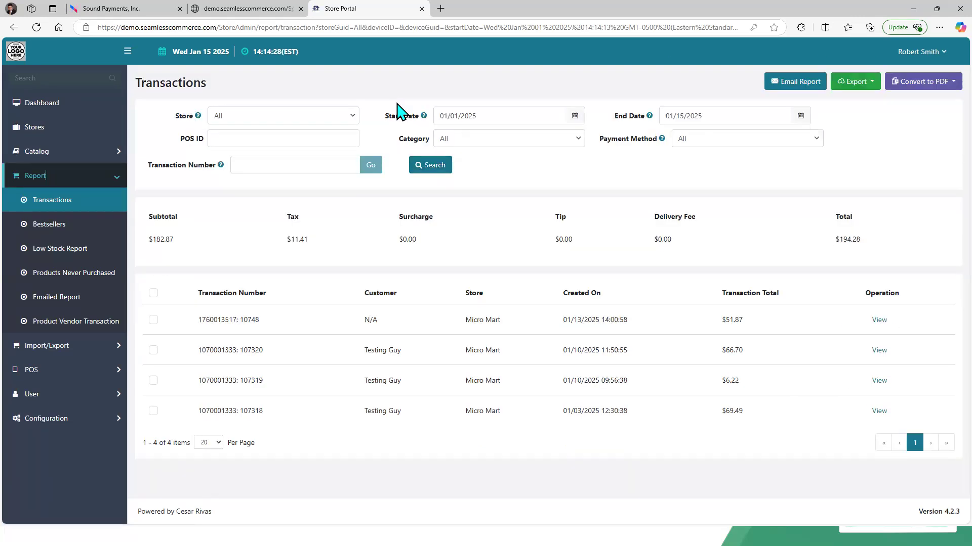
# Step: Download the Transaction Details export from the Exports page, open the spreadsheet, scroll through it and close it
pyautogui.click(69, 345)
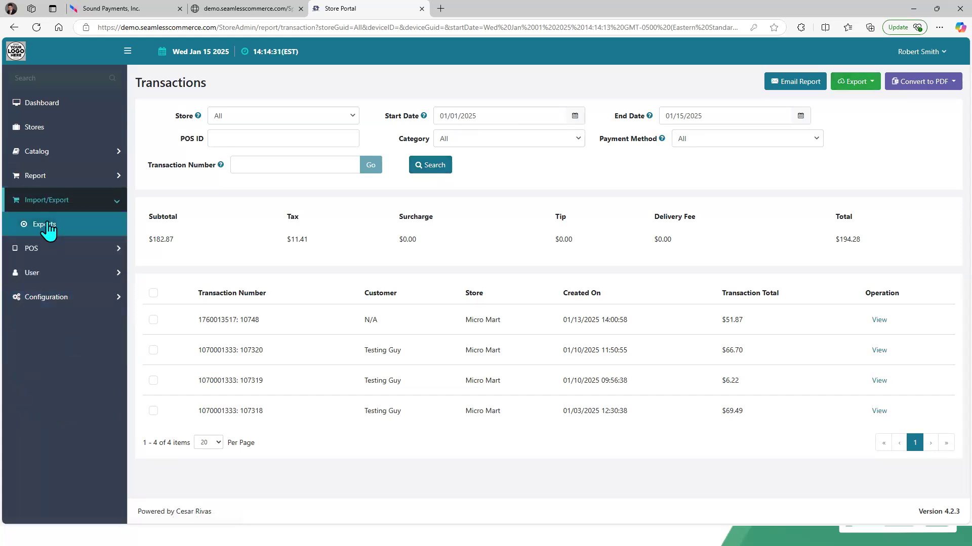
pyautogui.click(48, 226)
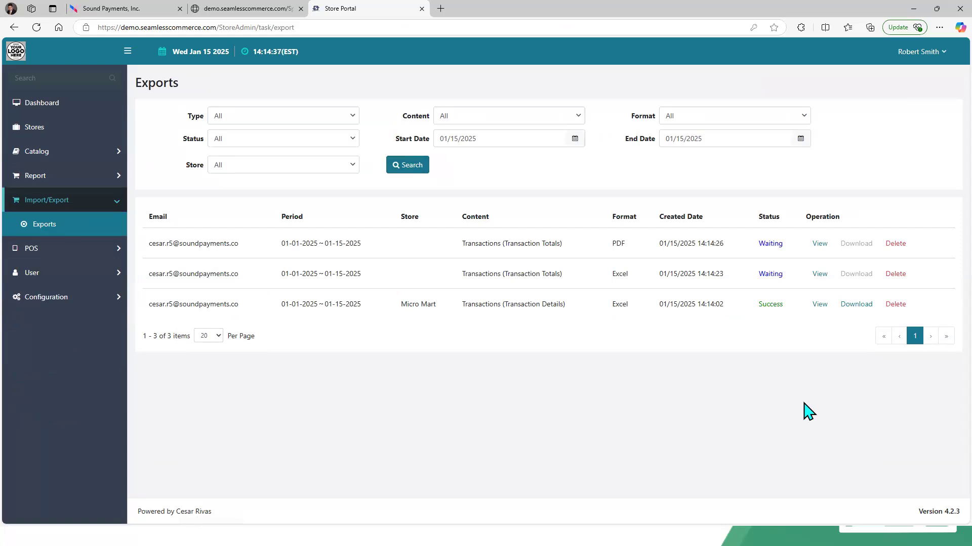
pyautogui.click(853, 305)
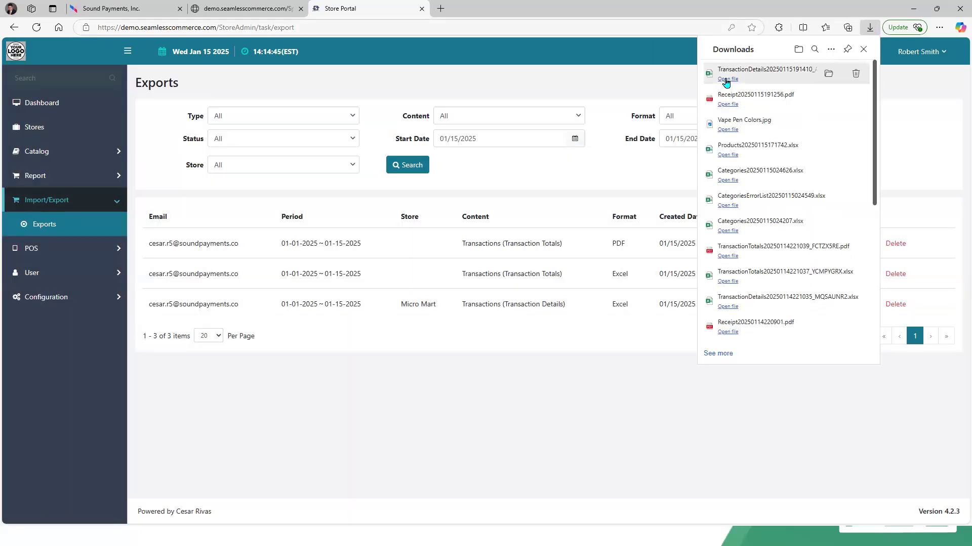
pyautogui.click(727, 79)
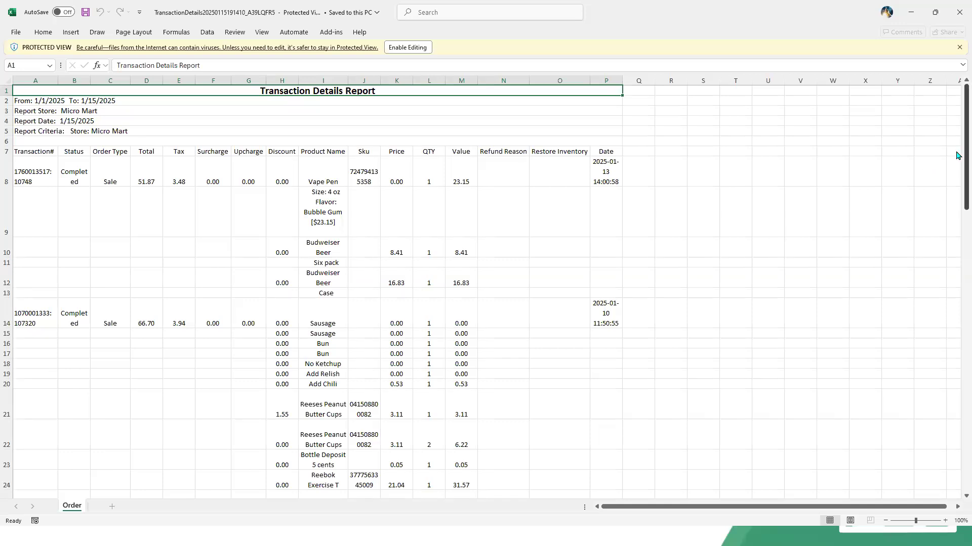
pyautogui.moveTo(956, 156); pyautogui.dragTo(960, 219)
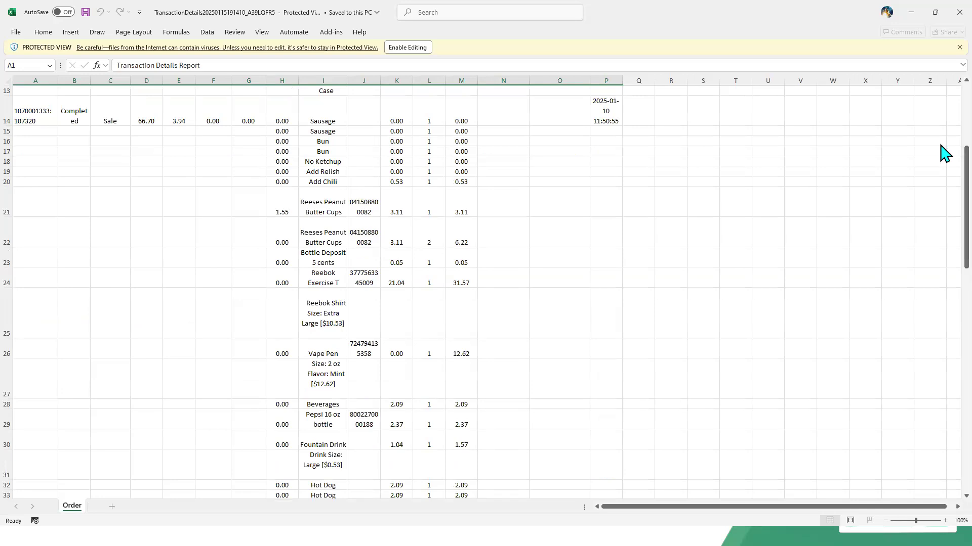
pyautogui.click(942, 11)
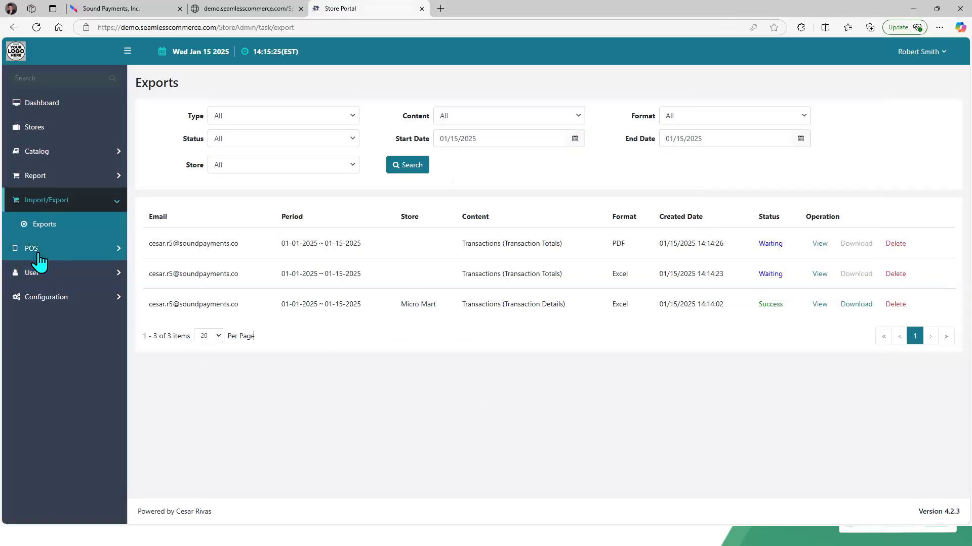
# Step: Return to the Exports page, download the Transaction Totals Excel export, open it and close it
pyautogui.click(35, 250)
pyautogui.click(42, 249)
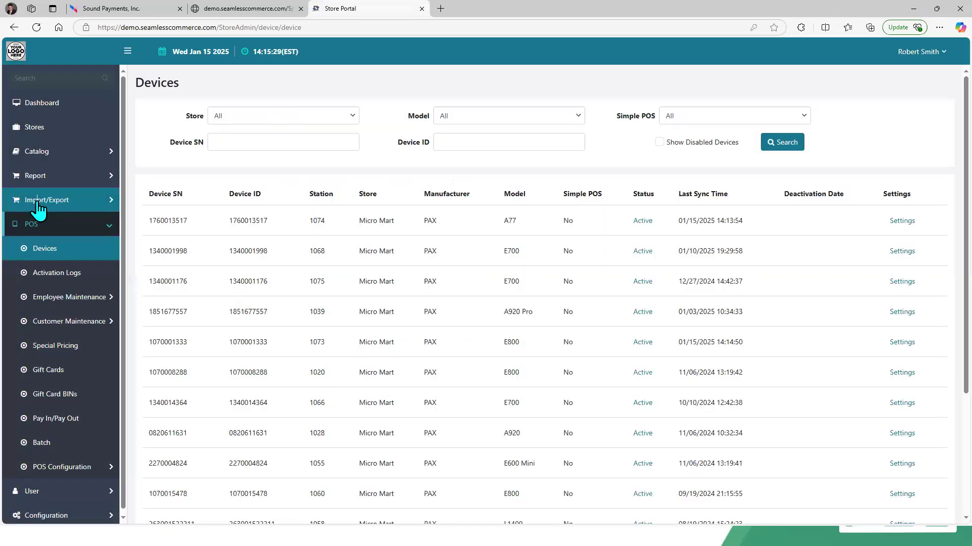
pyautogui.click(38, 203)
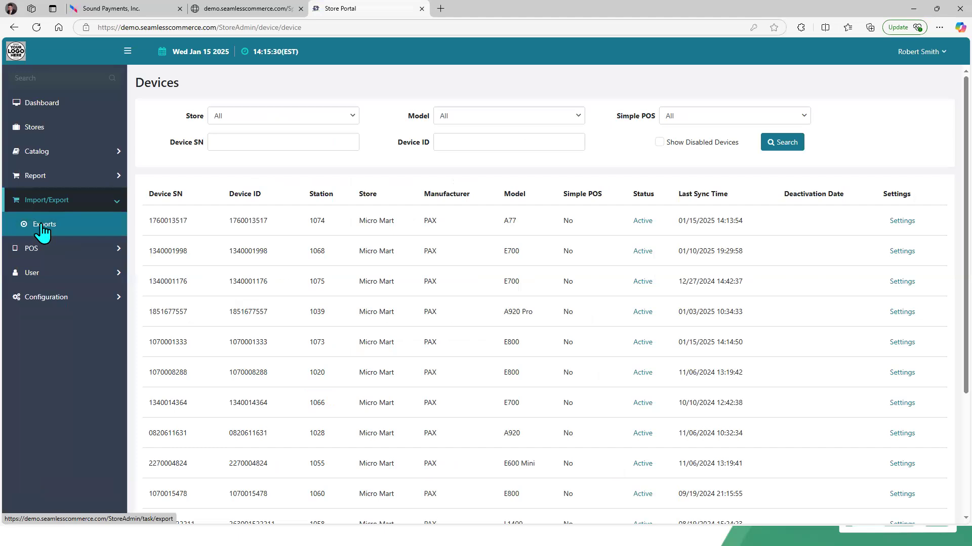
pyautogui.click(43, 226)
pyautogui.click(851, 275)
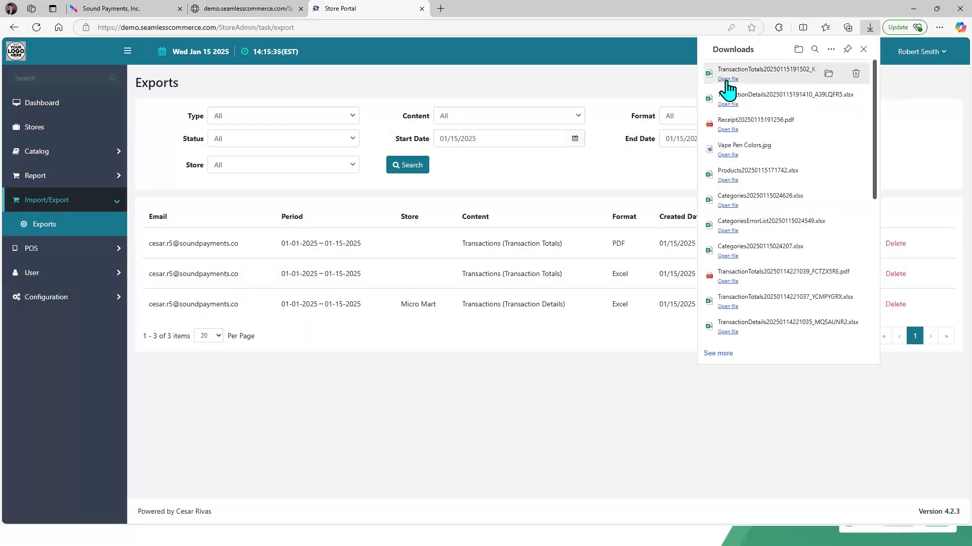
pyautogui.click(727, 79)
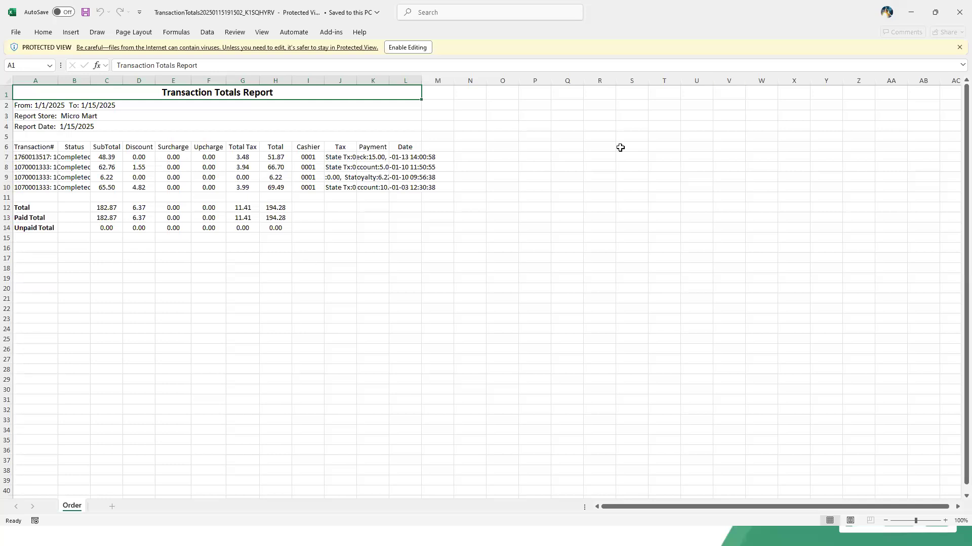
pyautogui.click(958, 21)
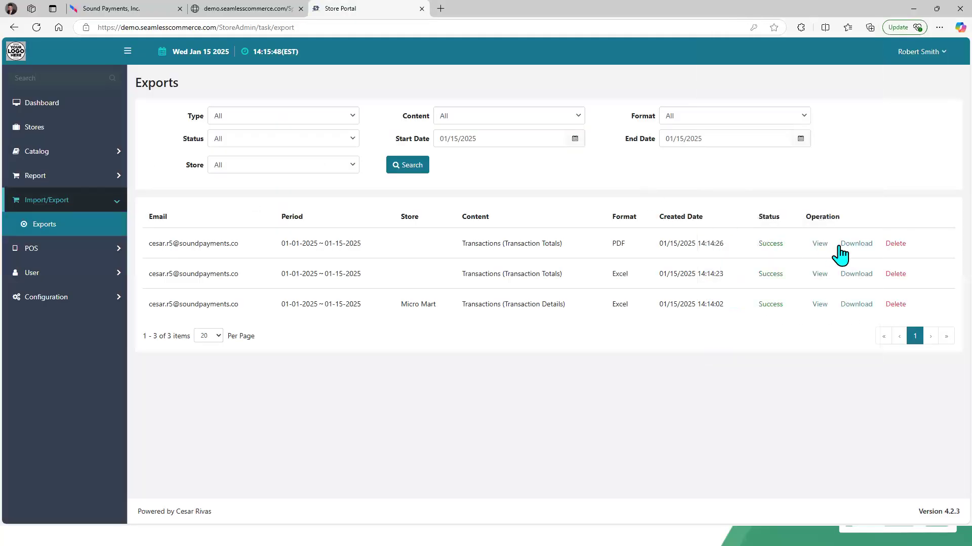
# Step: Download the Transaction Totals PDF export, open it and close its tab
pyautogui.click(855, 245)
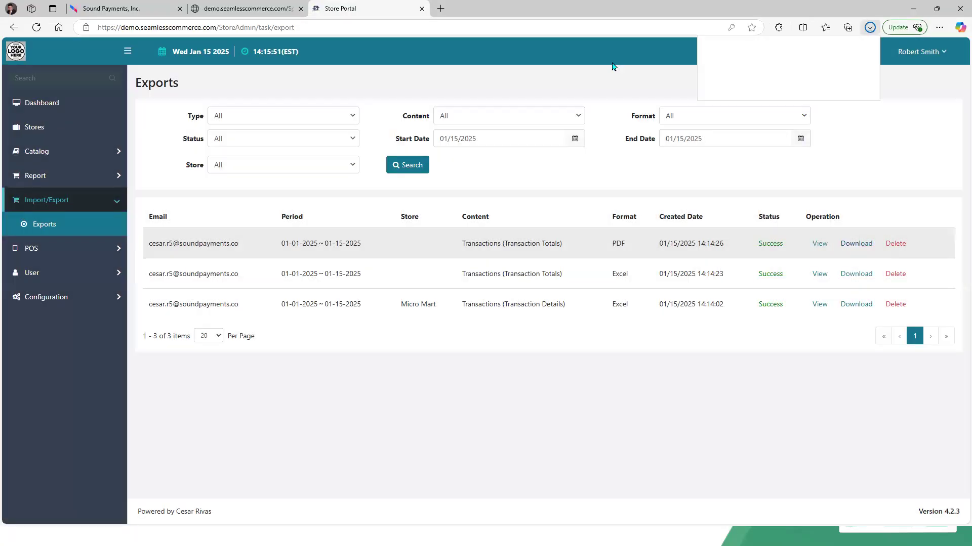
pyautogui.click(727, 79)
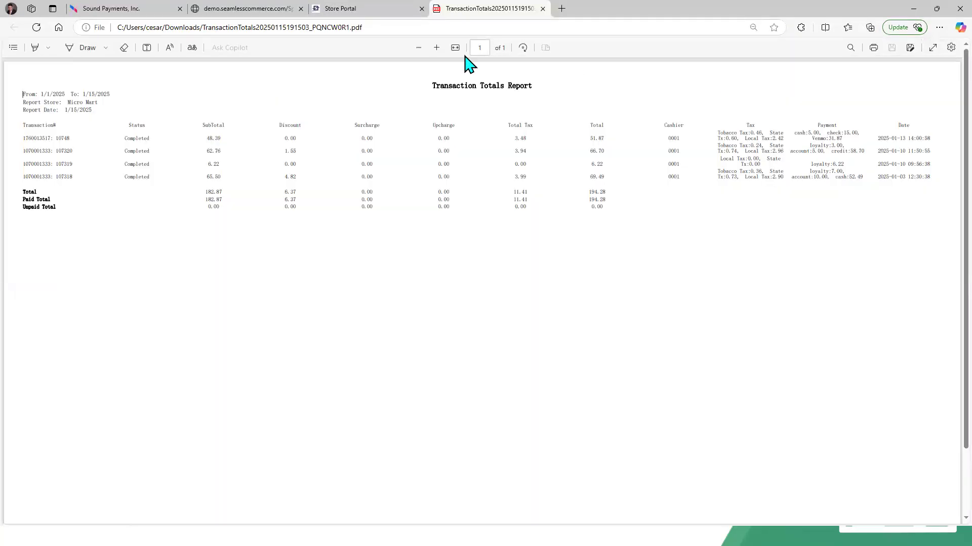
pyautogui.click(542, 8)
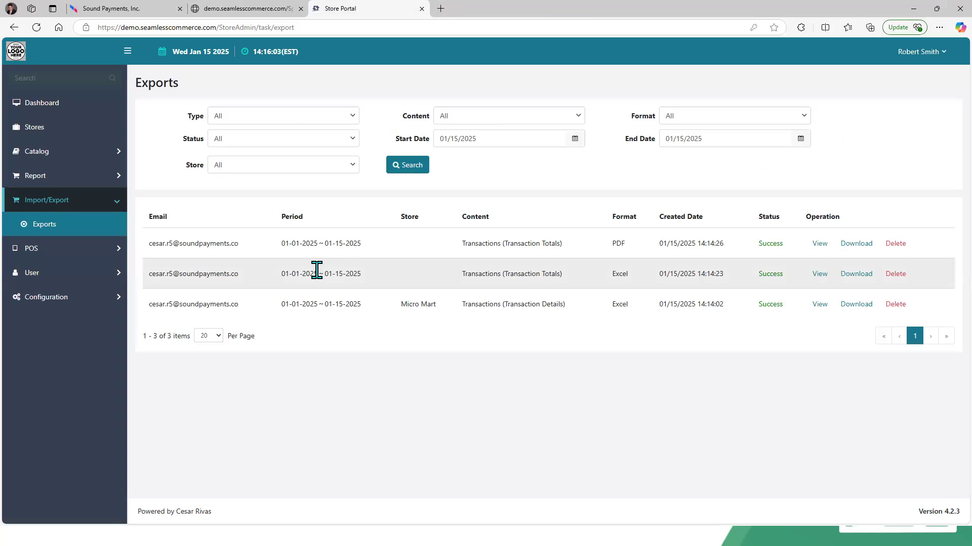
# Step: Switch to the Bar Codes Samples document and scroll to the Budweiser and ID barcodes
pyautogui.click(107, 14)
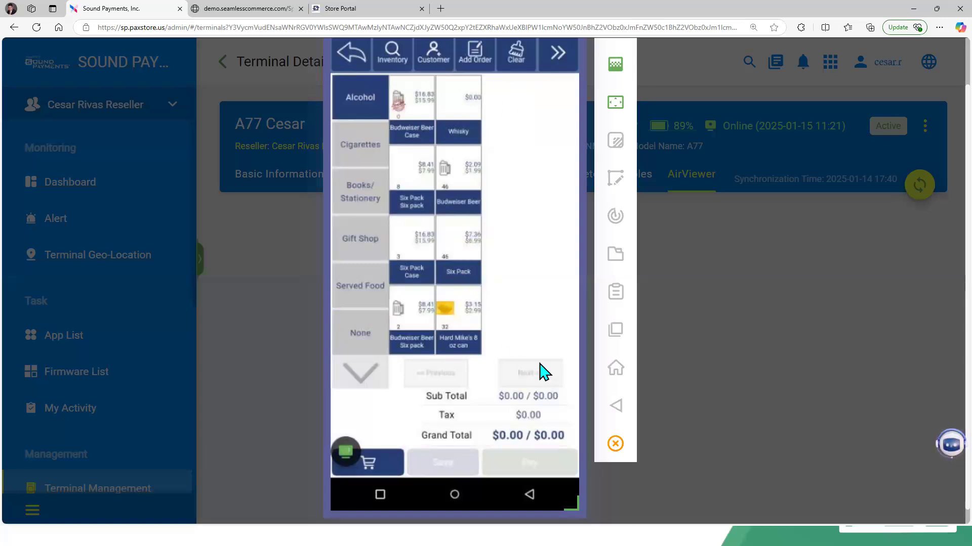
pyautogui.hotkey('alt', 'Tab')
pyautogui.hotkey('alt', 'Tab')
pyautogui.hotkey('alt', 'Tab')
pyautogui.hotkey('alt', 'Tab')
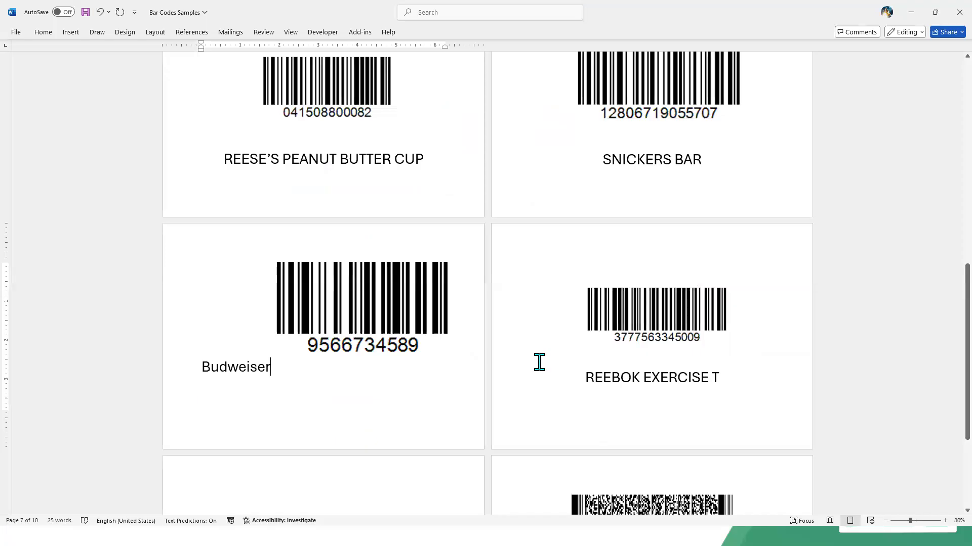
pyautogui.scroll(-2, 539, 362)
pyautogui.scroll(-2, 539, 362)
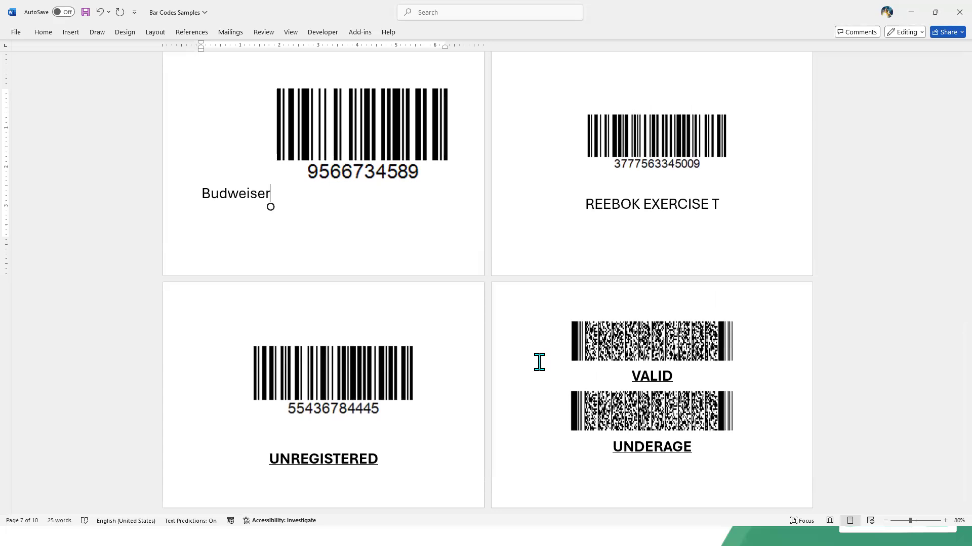
# Step: Open the Inventory search on the terminal's POS app, then return to the barcode document and scroll up
pyautogui.hotkey('alt', 'Tab')
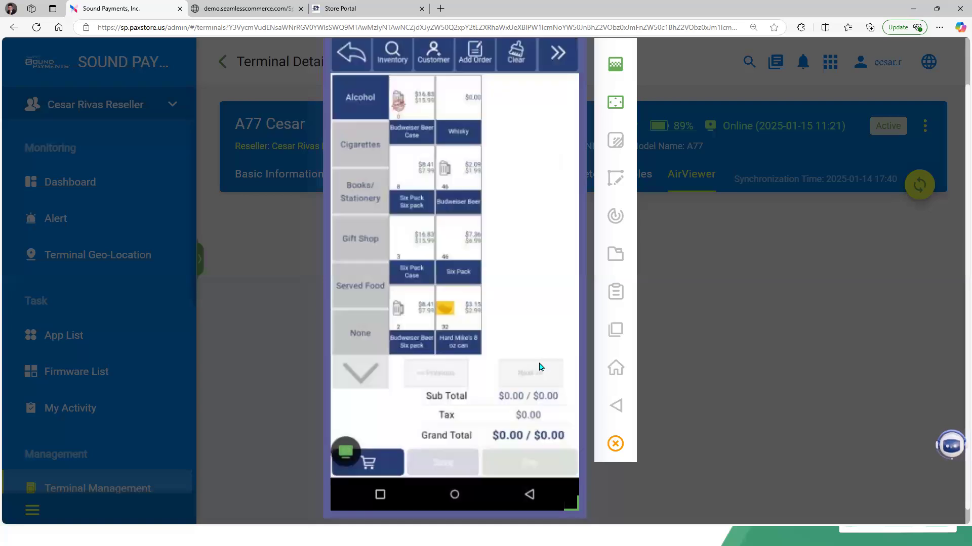
pyautogui.click(393, 55)
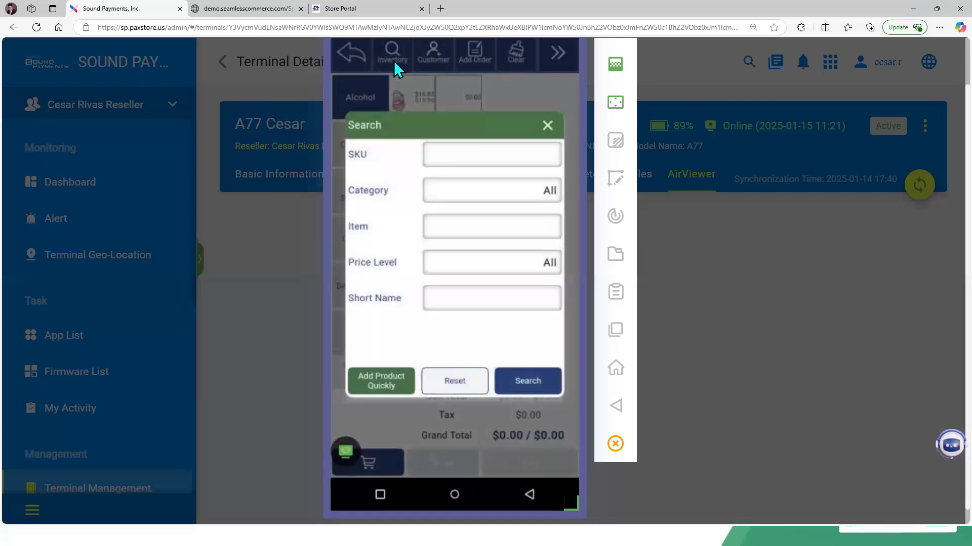
pyautogui.hotkey('alt', 'Tab')
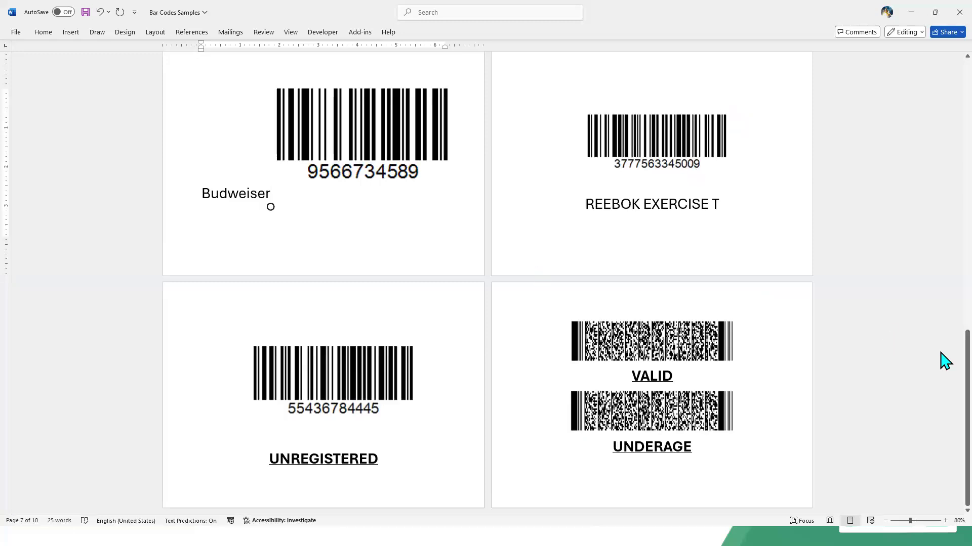
pyautogui.moveTo(944, 358); pyautogui.dragTo(940, 247)
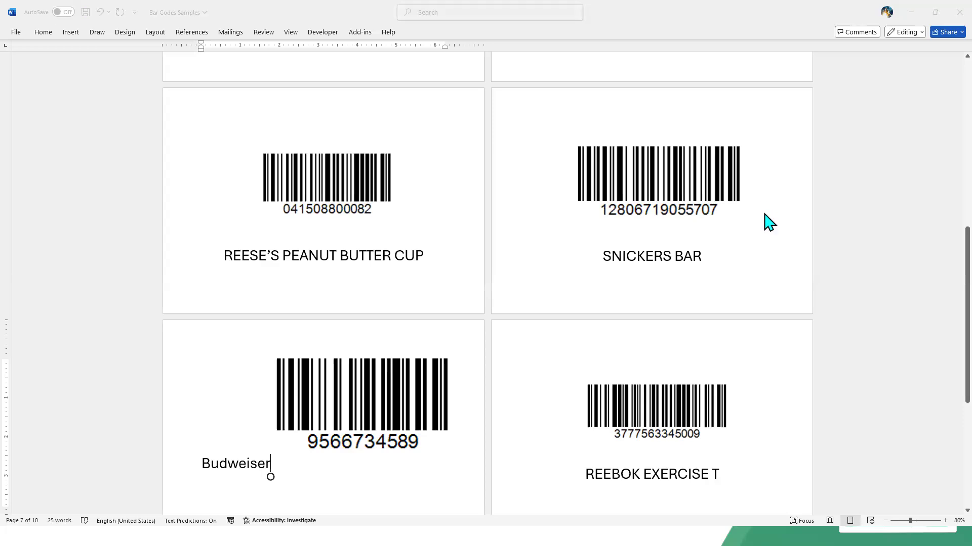
# Step: Search the POS app's inventory by SKU 5707 and decline the prompt to add the product quickly
pyautogui.hotkey('alt', 'Tab')
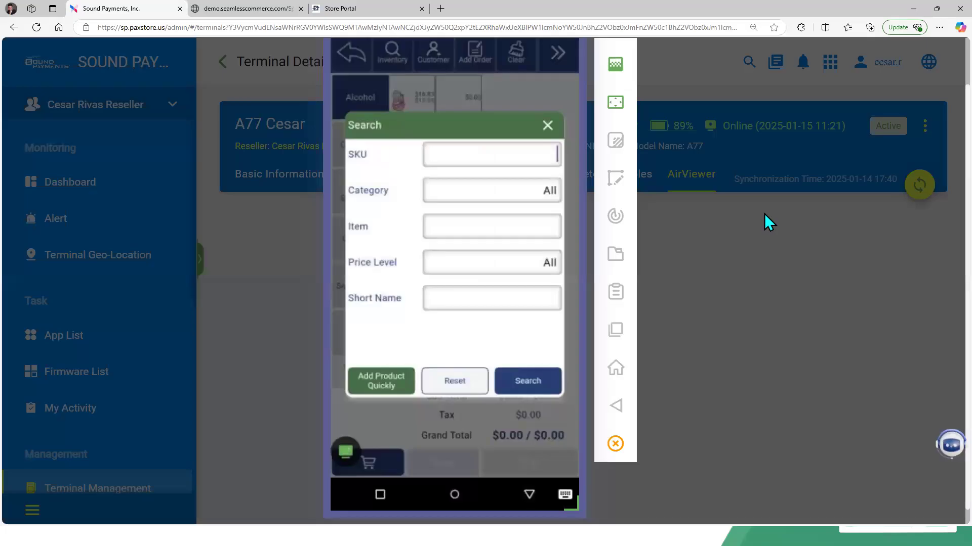
pyautogui.write('t')
pyautogui.press('BackSpace')
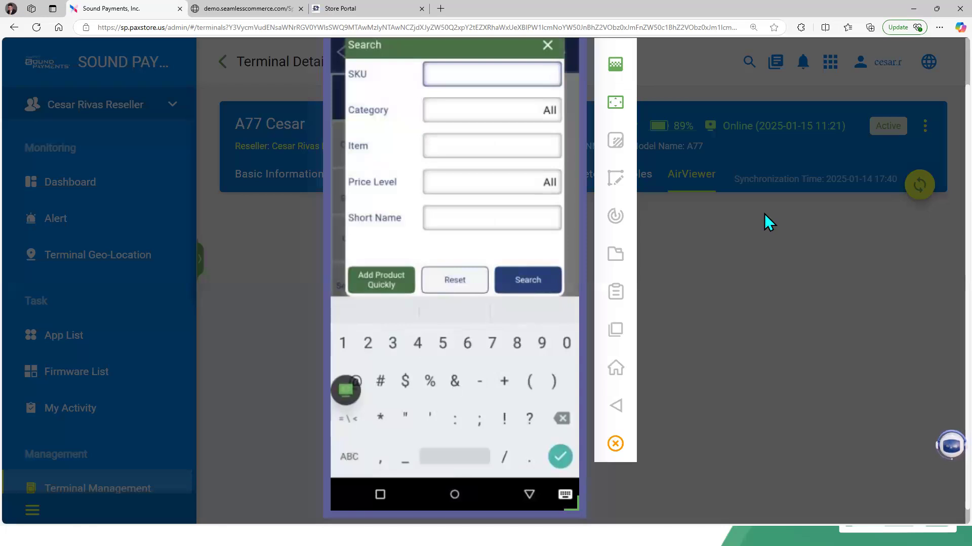
pyautogui.write('5707')
pyautogui.press('Return')
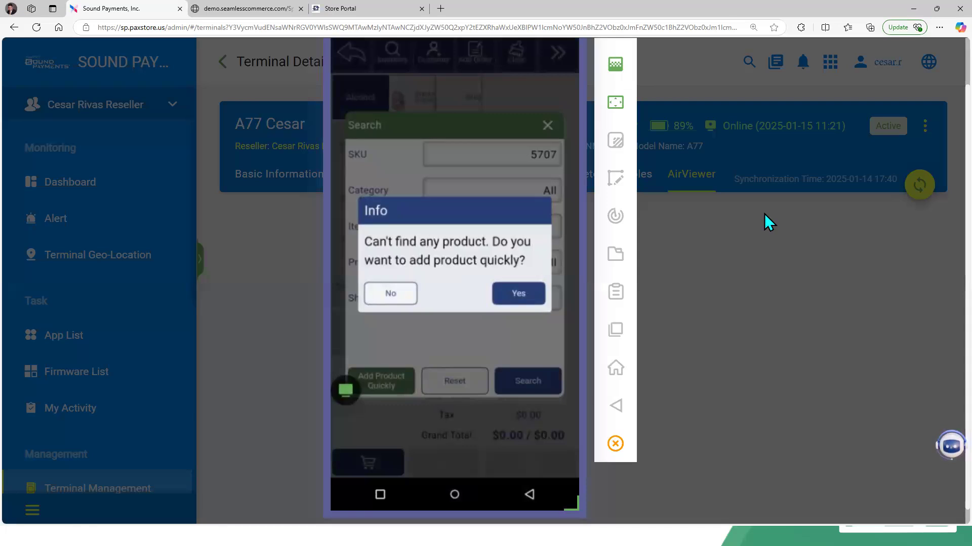
pyautogui.press('Escape')
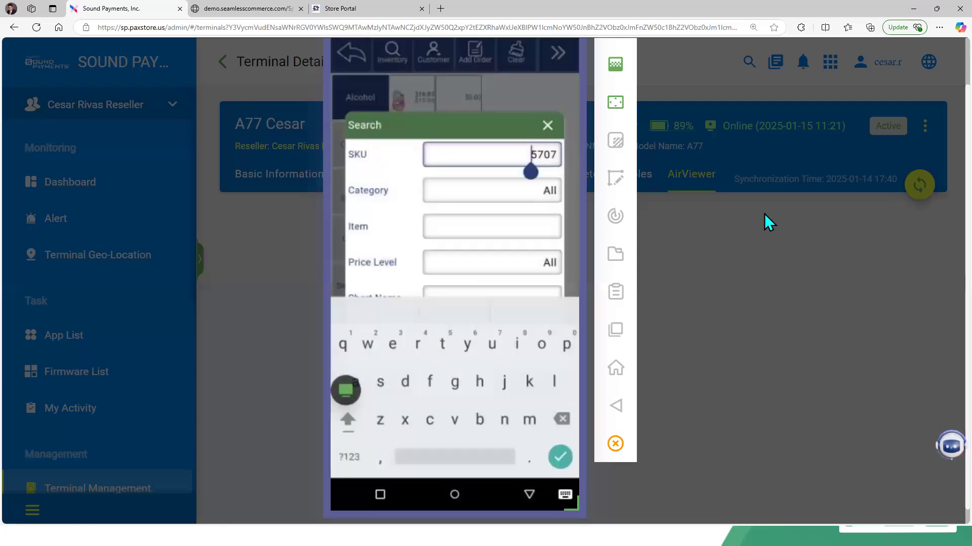
pyautogui.press('Return')
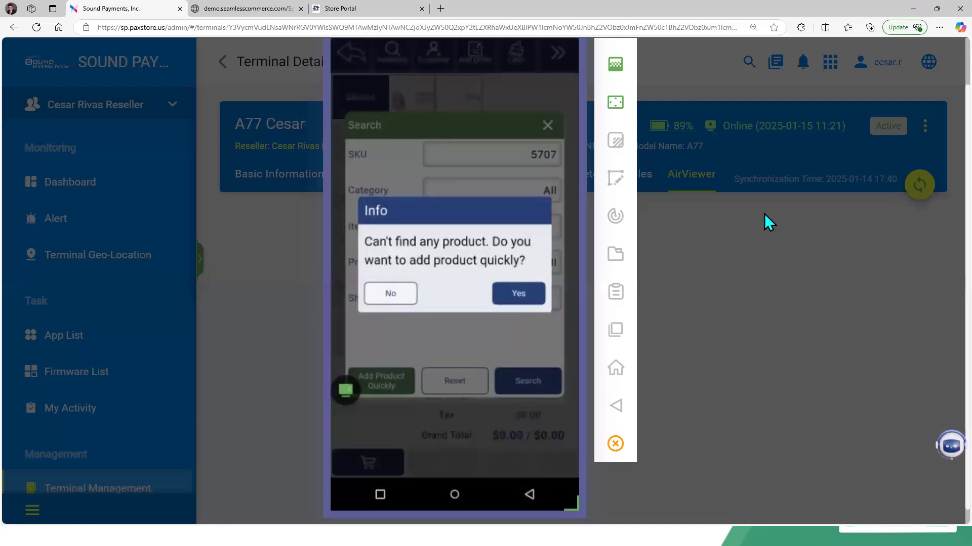
pyautogui.press('Escape')
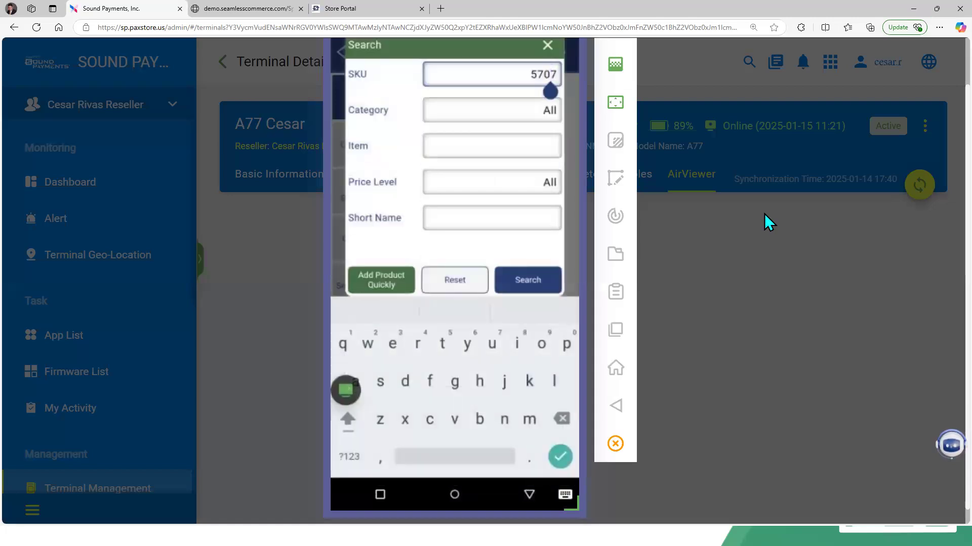
# Step: Clear the SKU field and search the inventory by item name "dog"
pyautogui.press('BackSpace')
pyautogui.press('BackSpace')
pyautogui.press('BackSpace')
pyautogui.press('BackSpace')
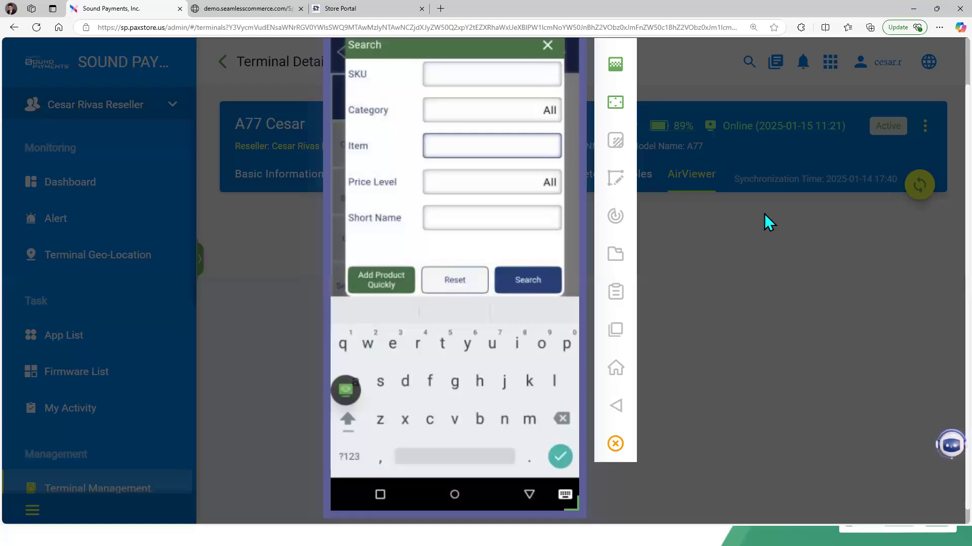
pyautogui.write('dog')
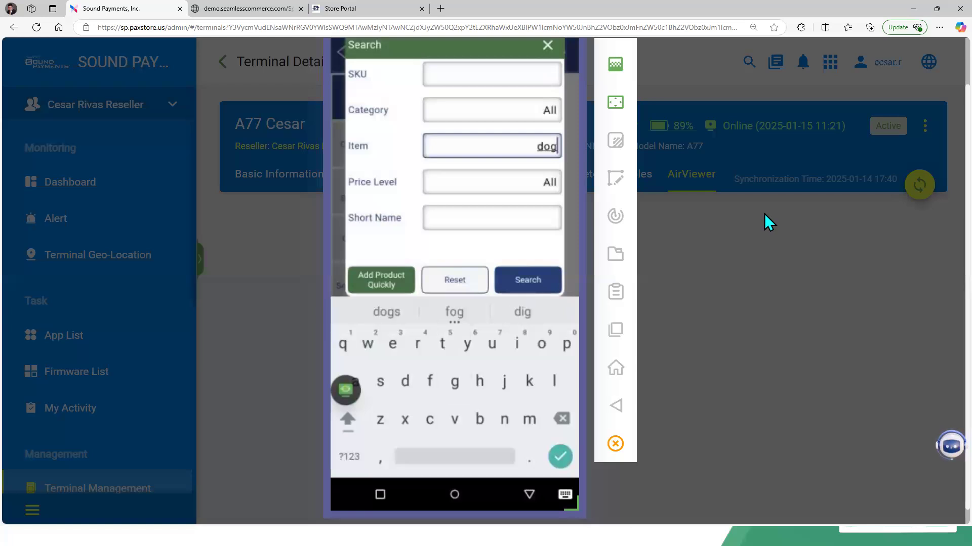
pyautogui.press('Return')
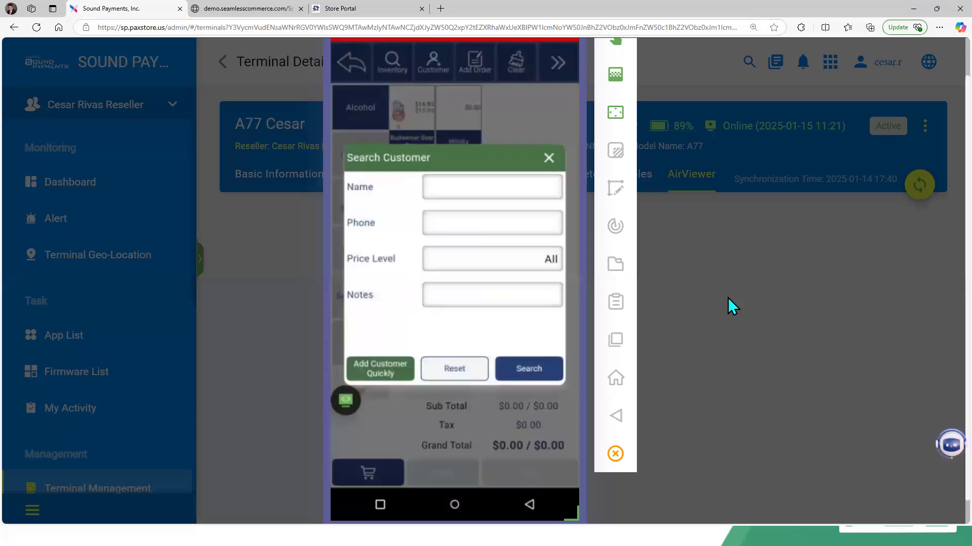
# Step: Search the POS app's customers by the name "ing"
pyautogui.click(531, 191)
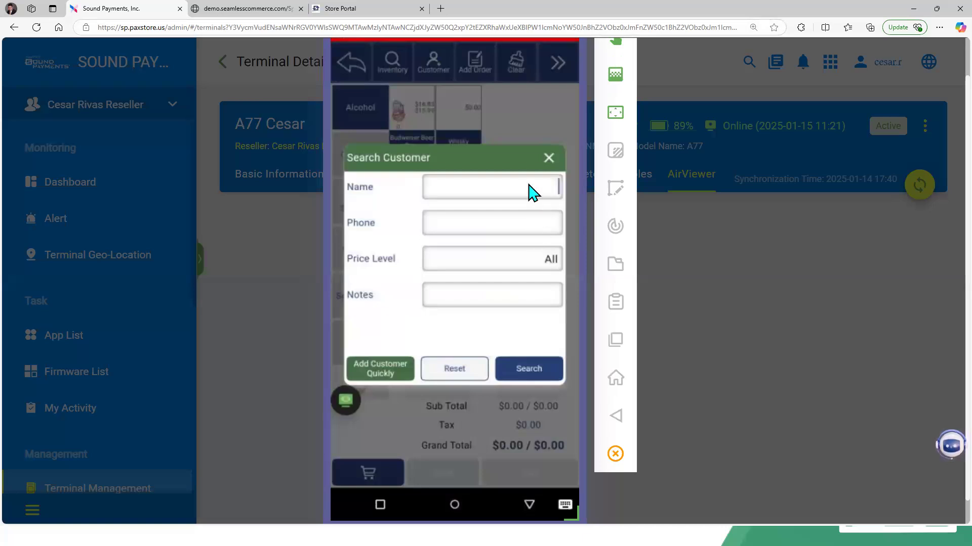
pyautogui.write('ing')
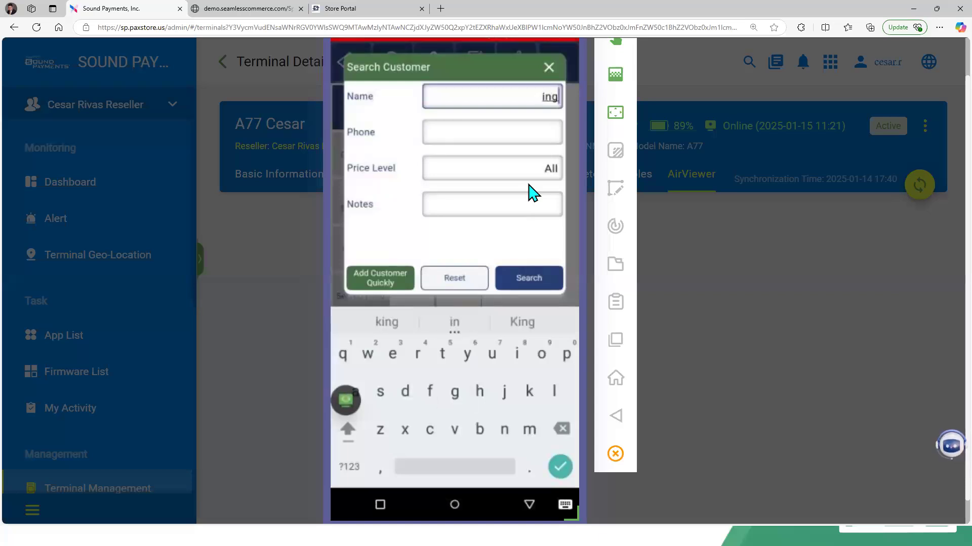
pyautogui.press('Return')
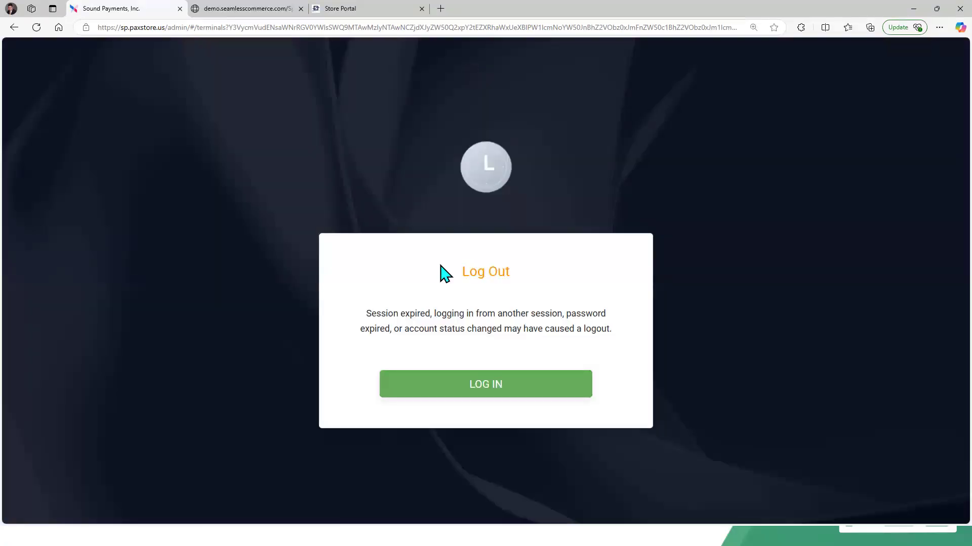
# Step: Reload the expired portal session and log back in with the saved administrator credentials
pyautogui.click(496, 385)
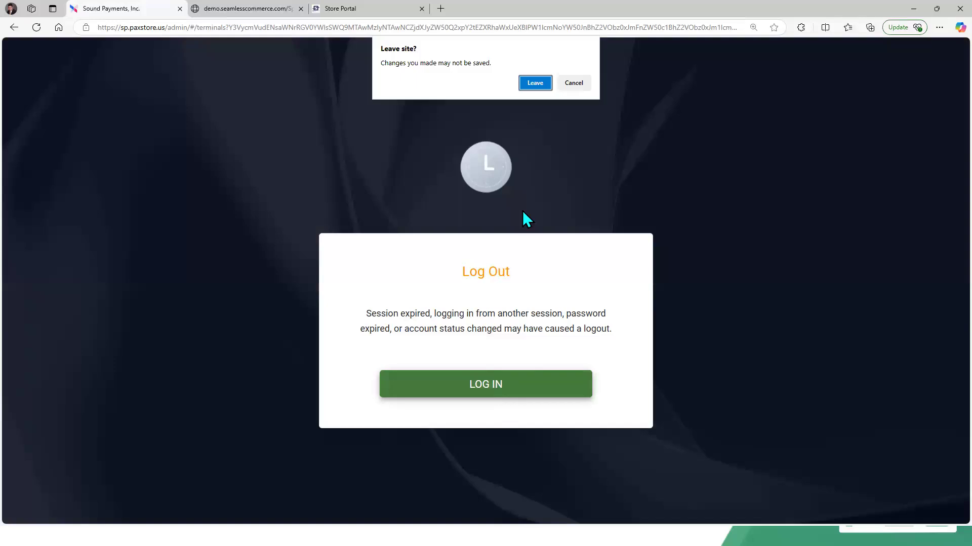
pyautogui.click(532, 84)
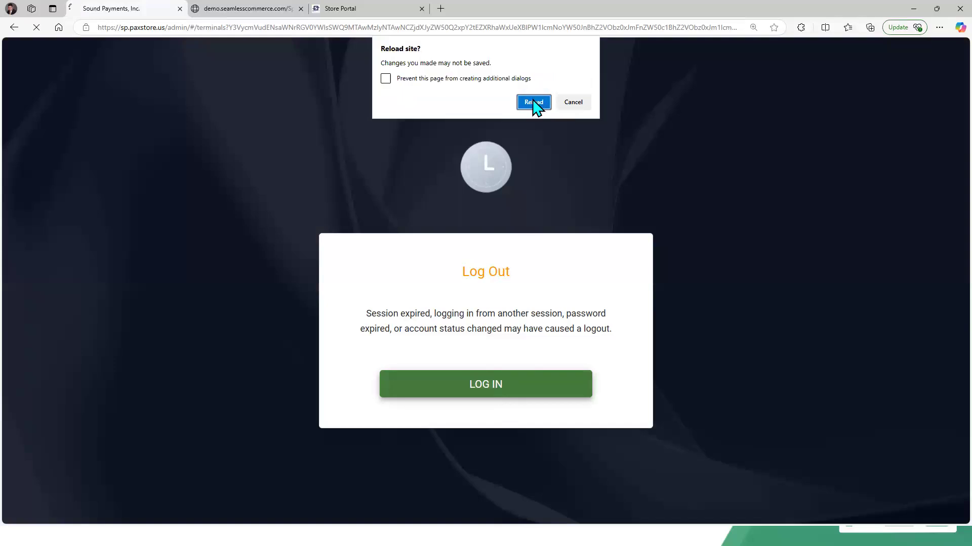
pyautogui.click(533, 102)
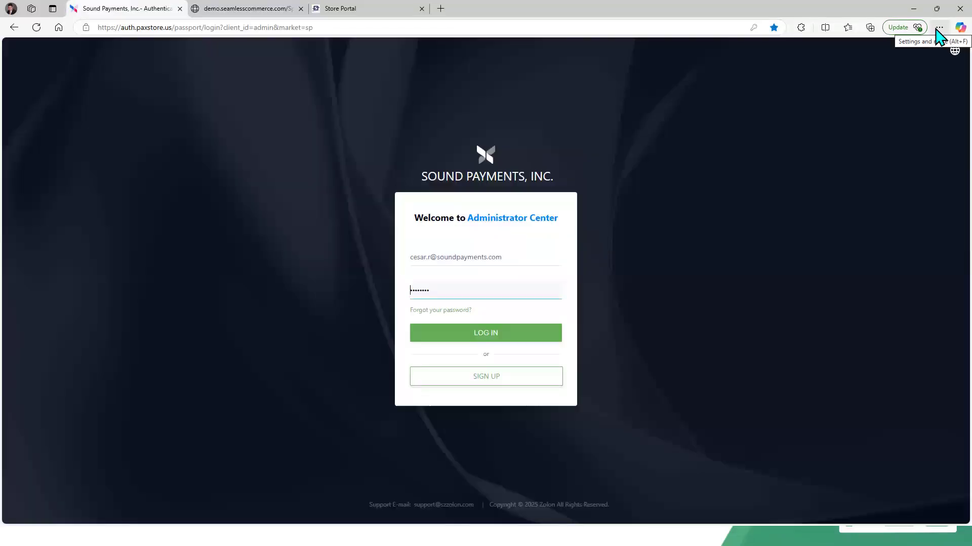
pyautogui.click(938, 29)
pyautogui.click(534, 289)
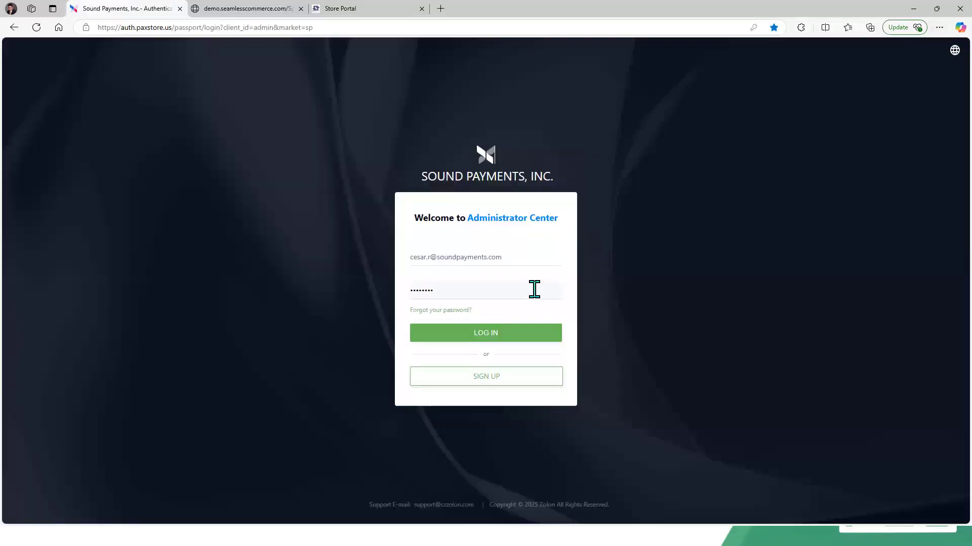
pyautogui.click(505, 337)
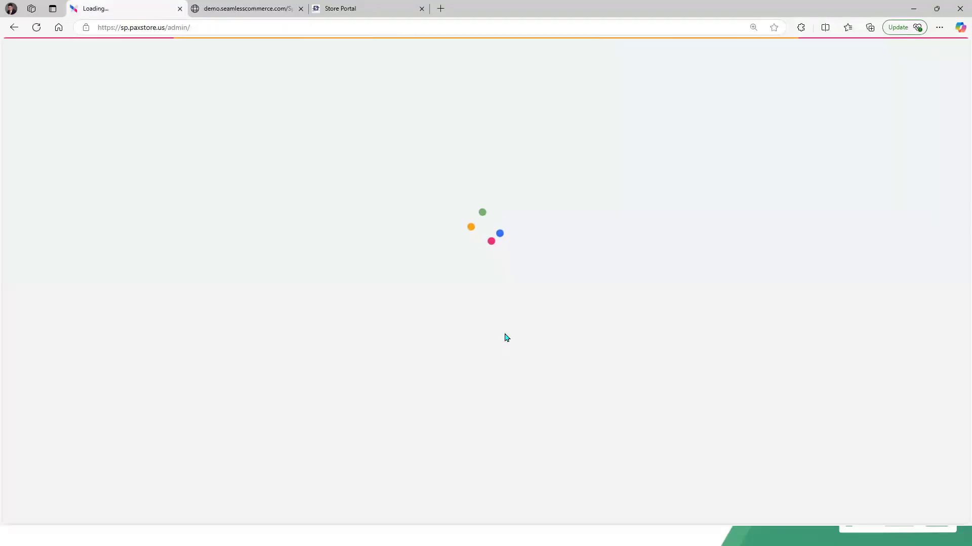
# Step: Open terminal A77 Cesar under merchant Cesar QA in Terminal Management and launch its AirViewer remote view
pyautogui.click(939, 28)
pyautogui.click(875, 98)
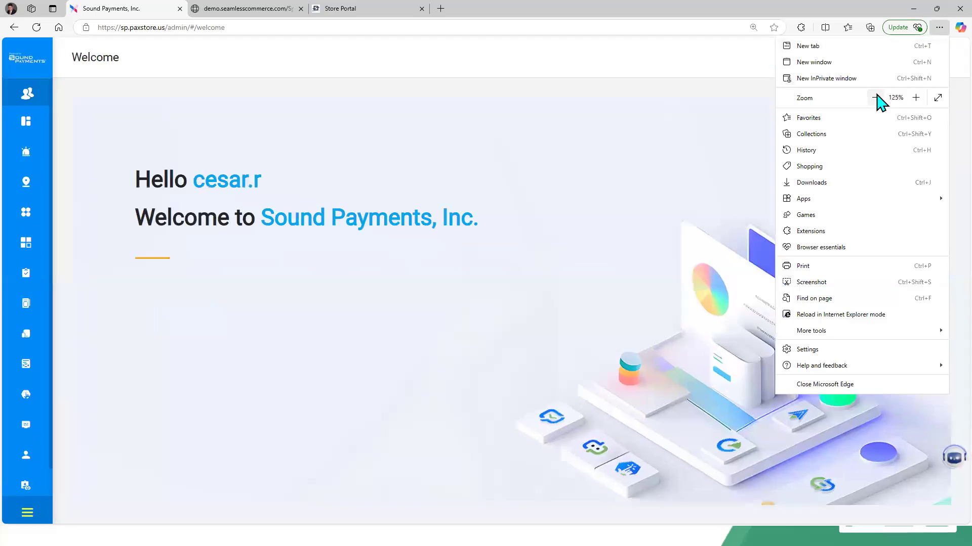
pyautogui.click(875, 98)
pyautogui.click(875, 97)
pyautogui.click(479, 273)
pyautogui.moveTo(33, 347)
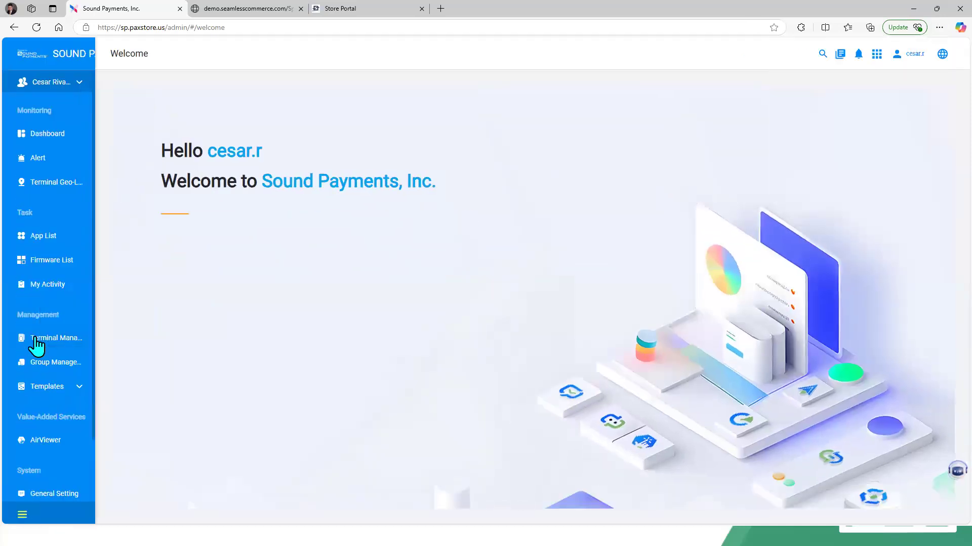
pyautogui.click(65, 339)
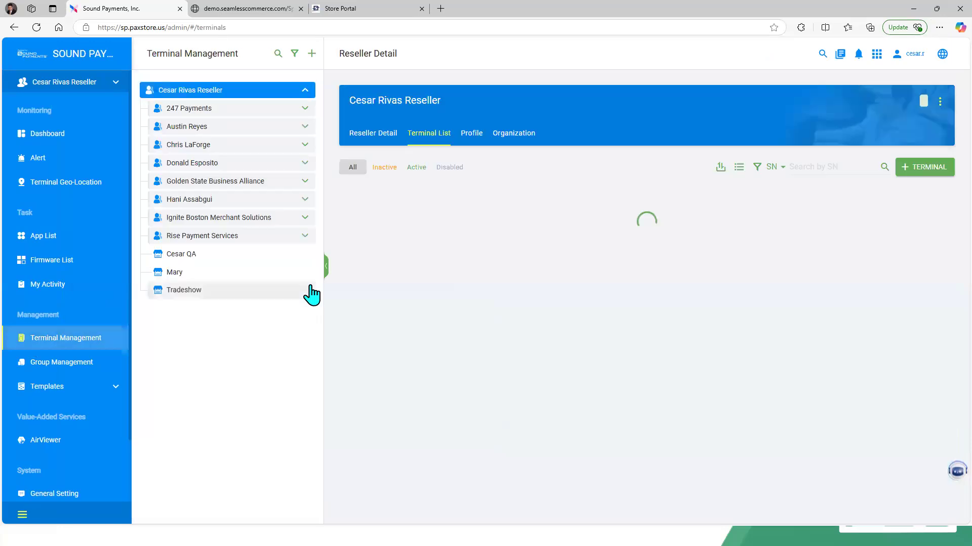
pyautogui.click(274, 258)
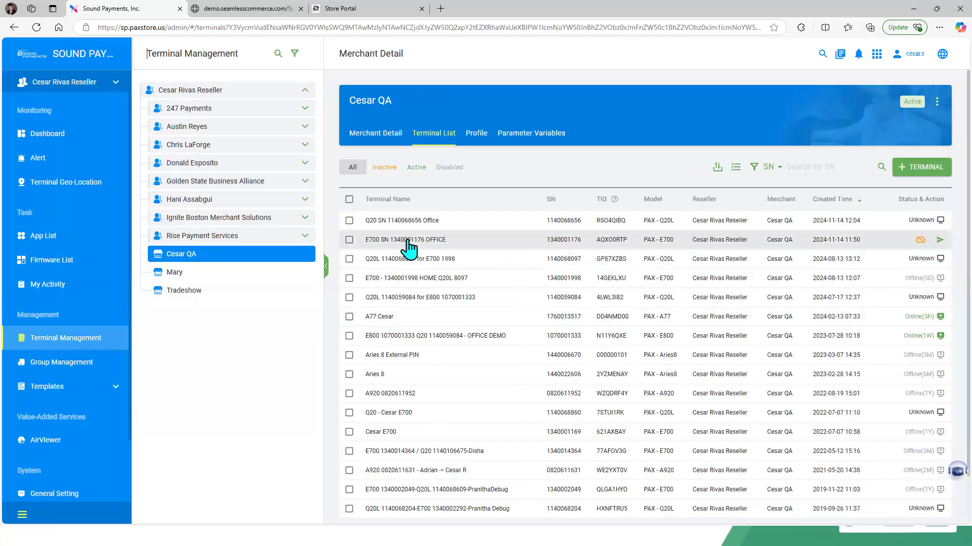
pyautogui.click(418, 318)
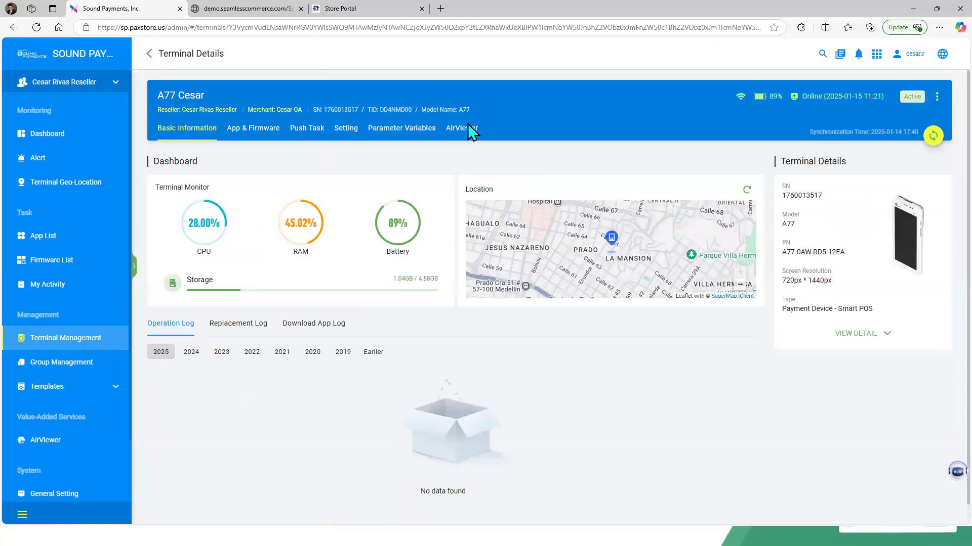
pyautogui.click(463, 130)
pyautogui.click(586, 329)
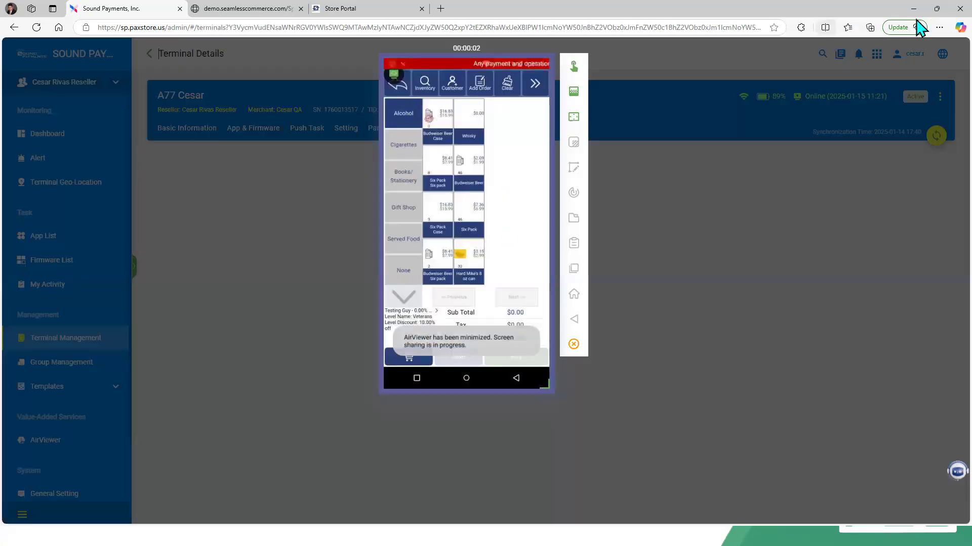
# Step: On the POS app, open Search Orders and search orders with start date 09/13/2024 through 01/15/2025
pyautogui.click(939, 27)
pyautogui.click(916, 98)
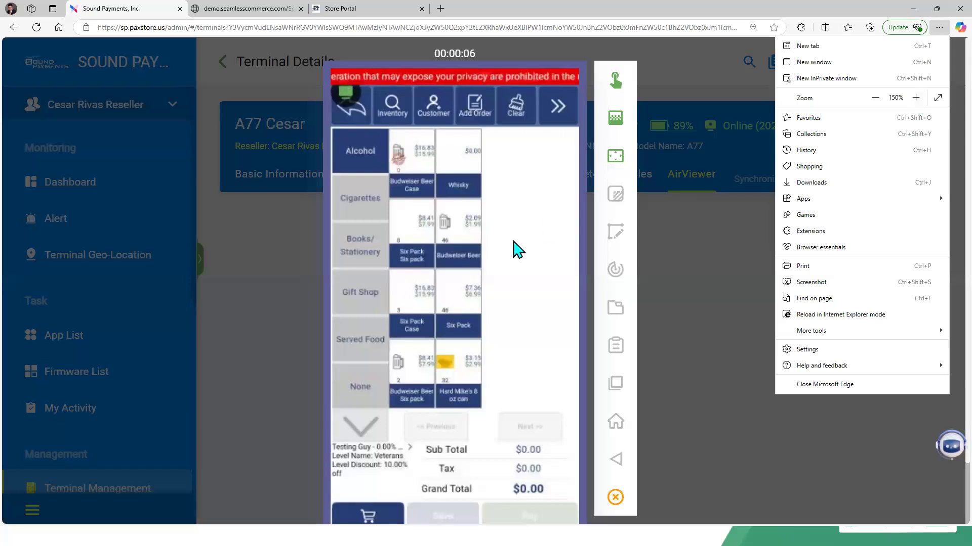
pyautogui.click(939, 28)
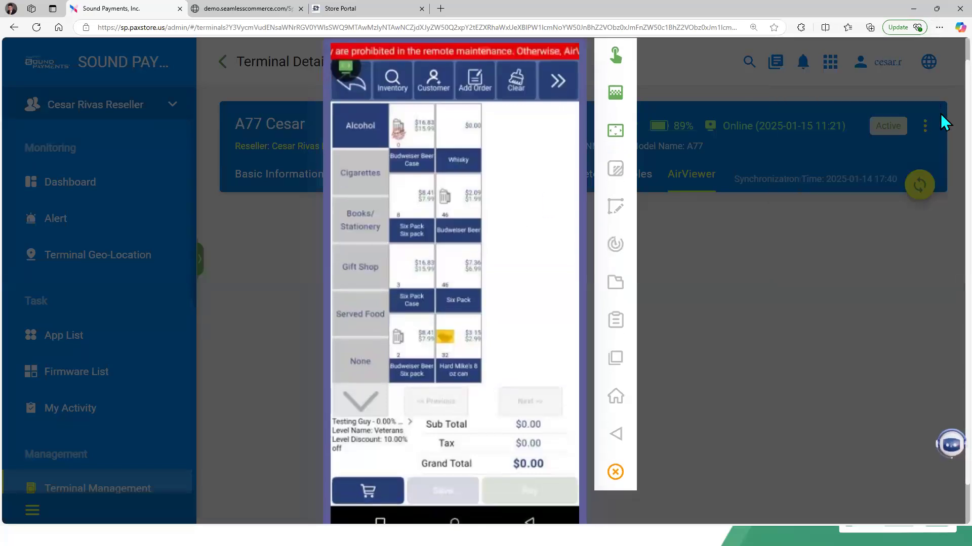
pyautogui.click(473, 80)
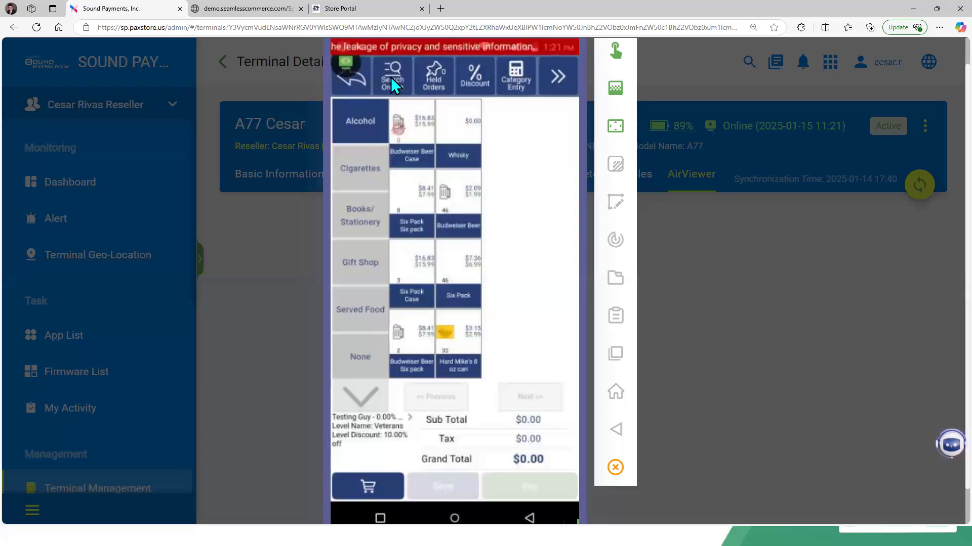
pyautogui.click(390, 77)
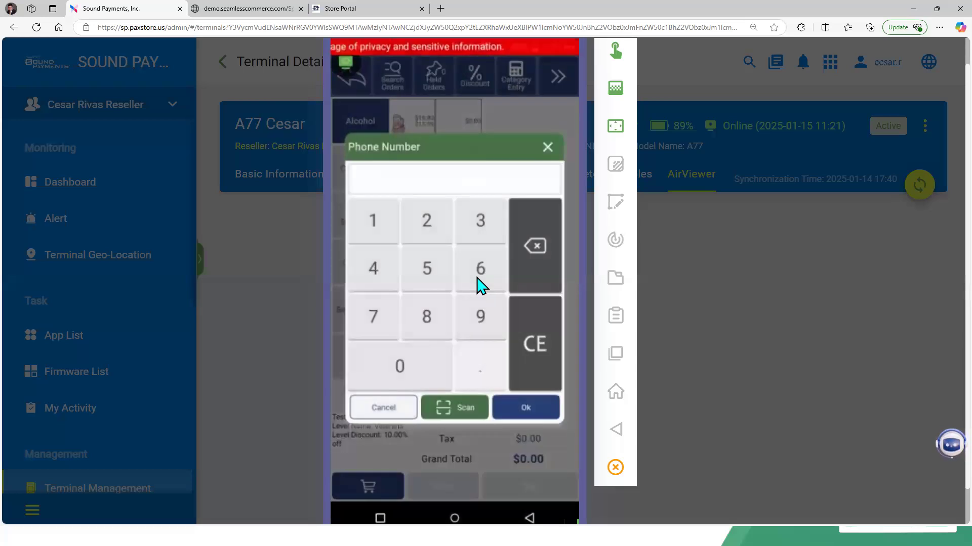
pyautogui.press('Return')
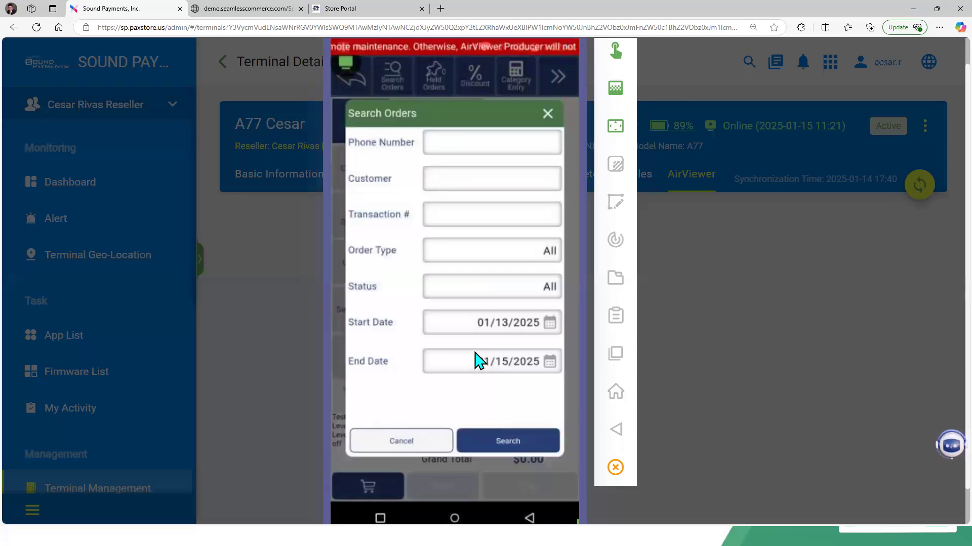
pyautogui.click(478, 362)
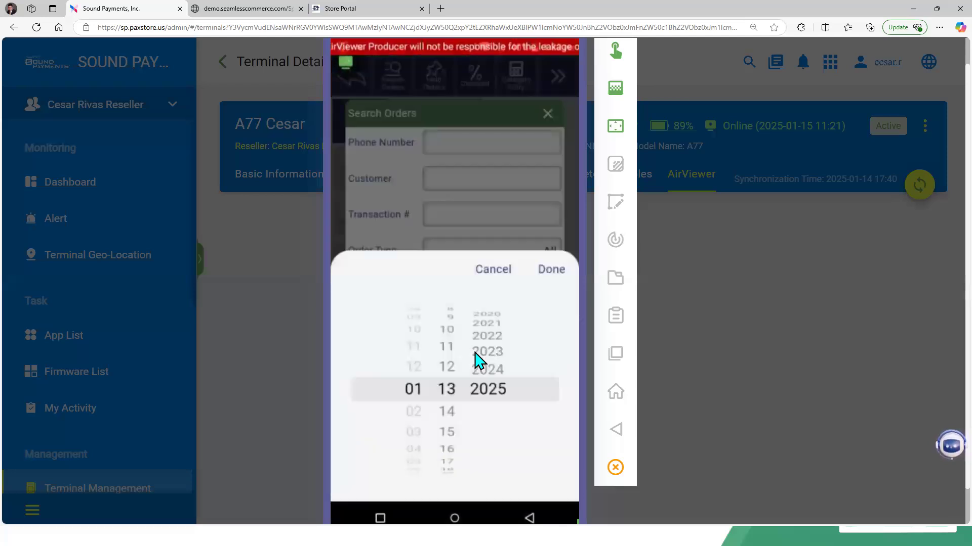
pyautogui.scroll(1, 479, 362)
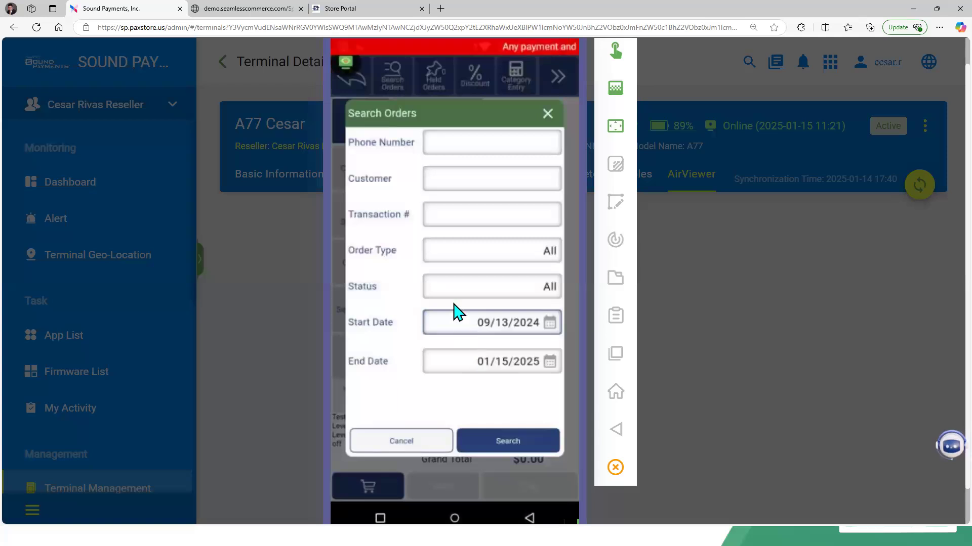
pyautogui.click(448, 293)
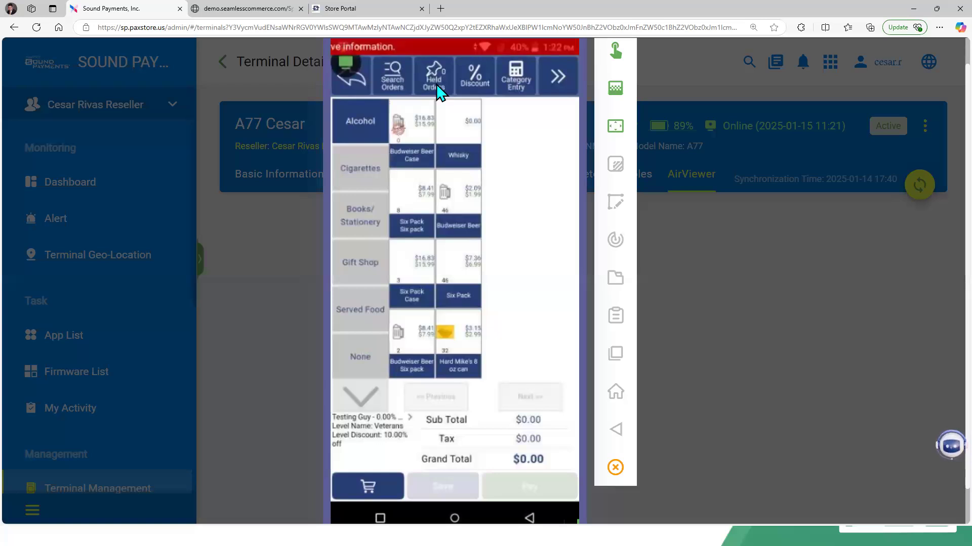
# Step: Apply a 50.00% percent discount to a Snickers Bar in the current order
pyautogui.click(479, 76)
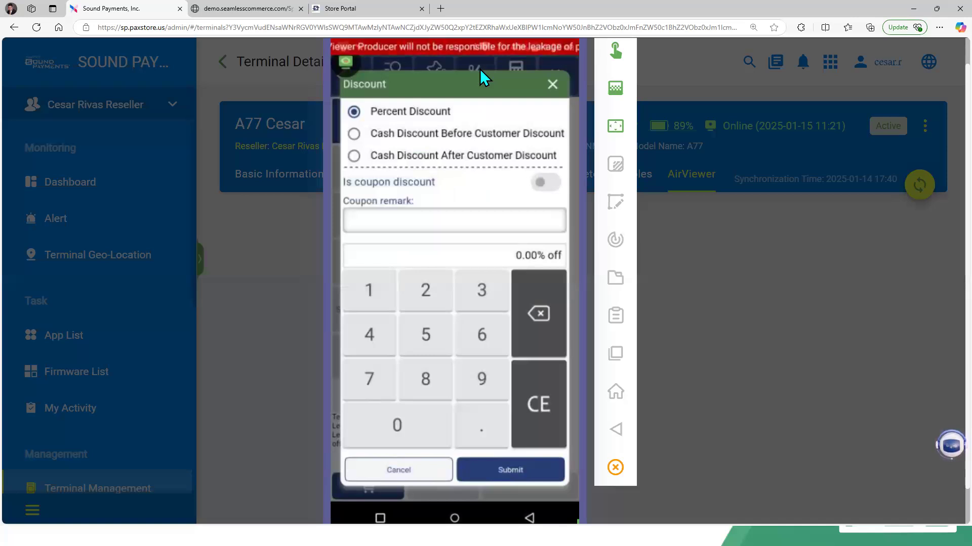
pyautogui.click(479, 68)
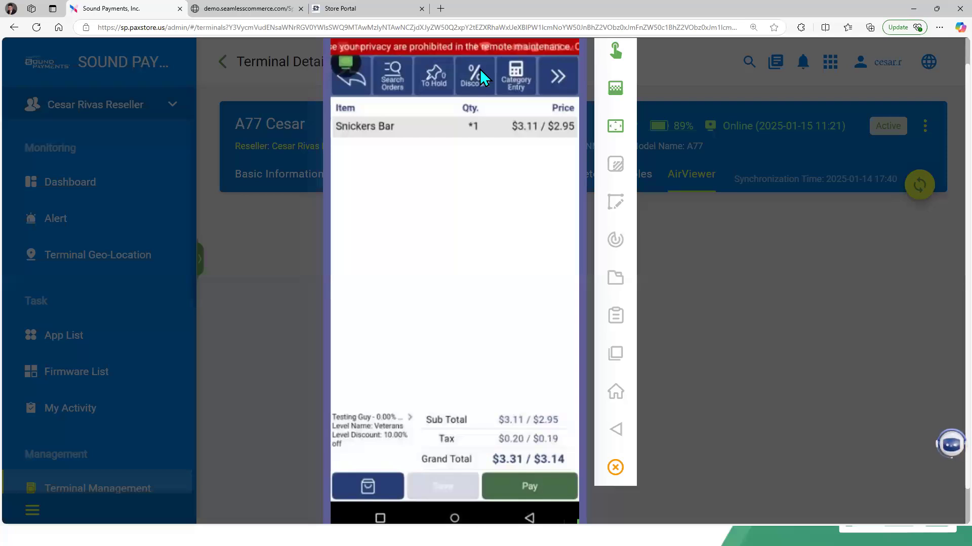
pyautogui.click(480, 76)
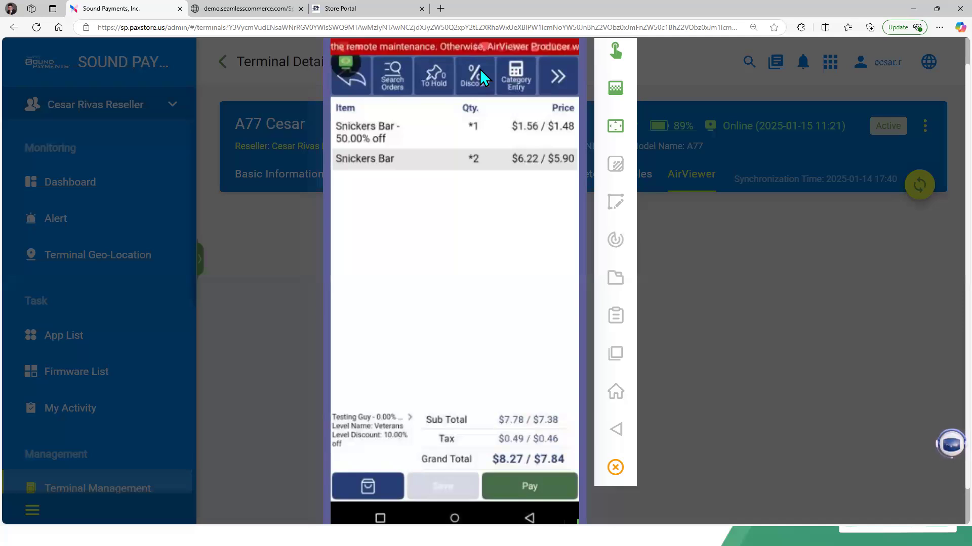
# Step: Open Category Entry on the POS and choose a product category for a manual item entry
pyautogui.click(508, 73)
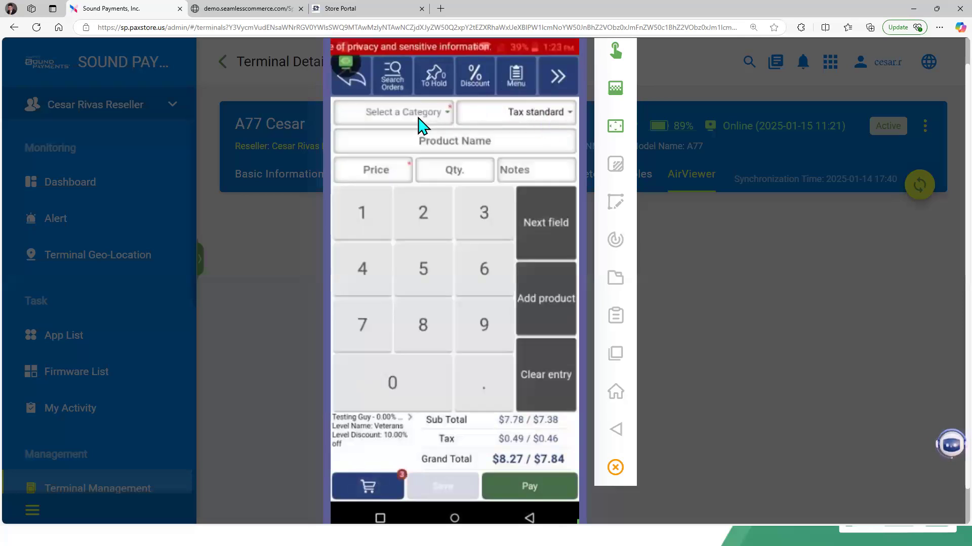
pyautogui.click(420, 125)
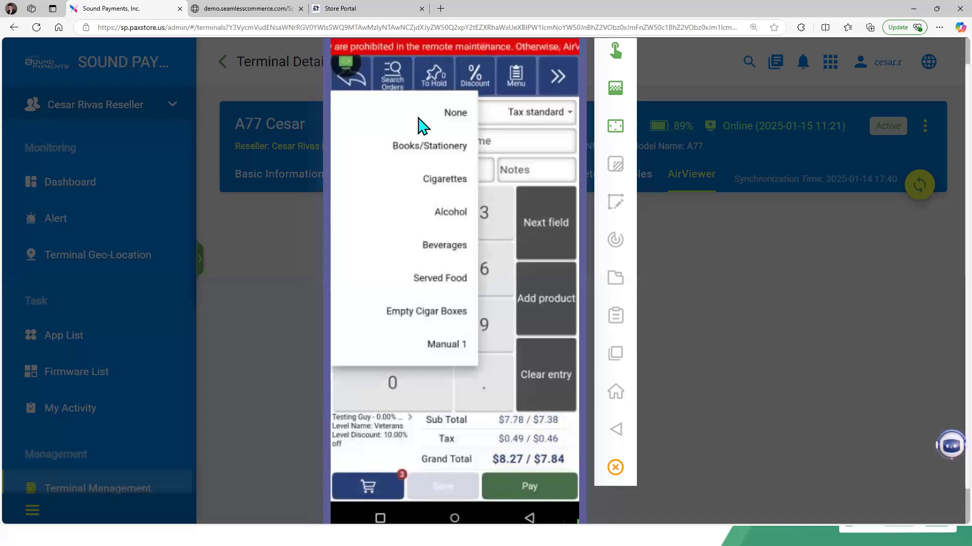
pyautogui.click(419, 124)
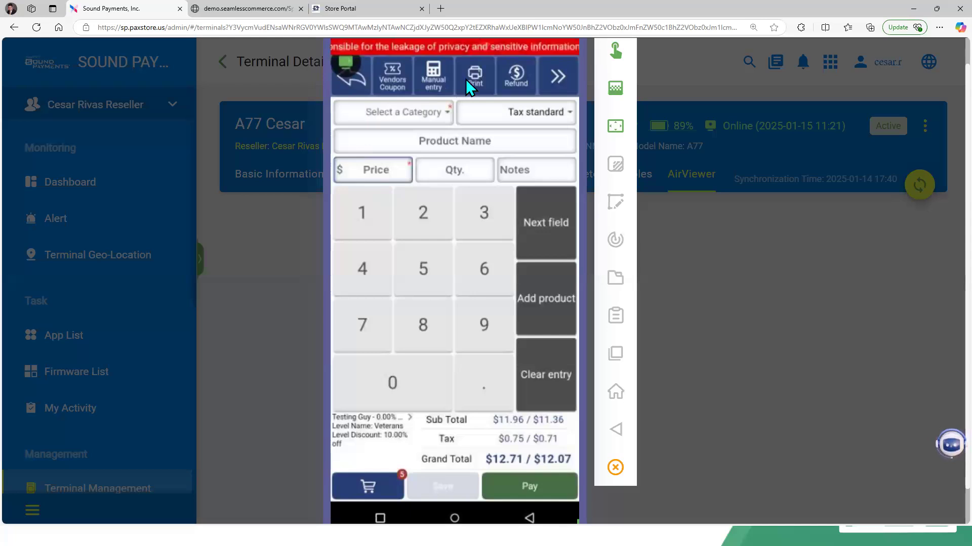
# Step: Page through the POS toolbar's function sets and return to the order list
pyautogui.click(572, 86)
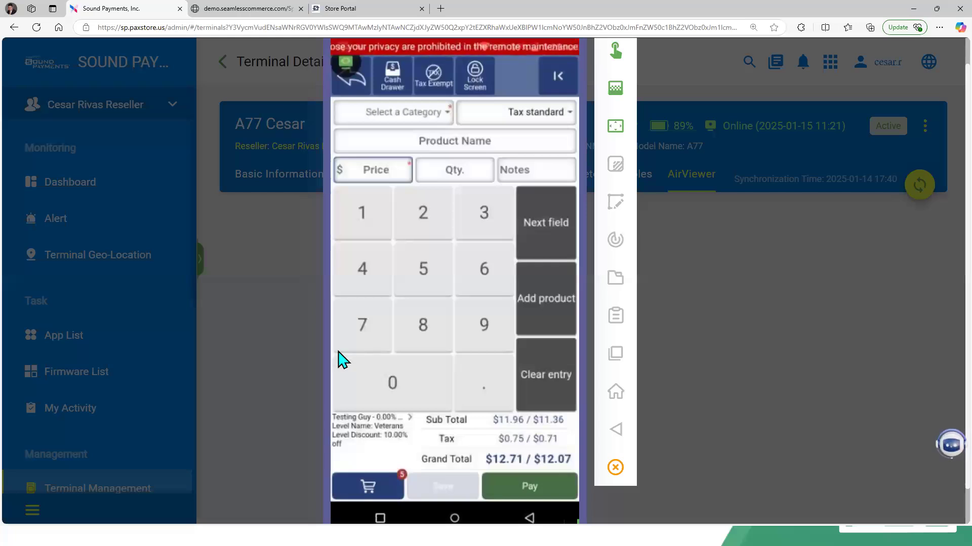
pyautogui.click(561, 76)
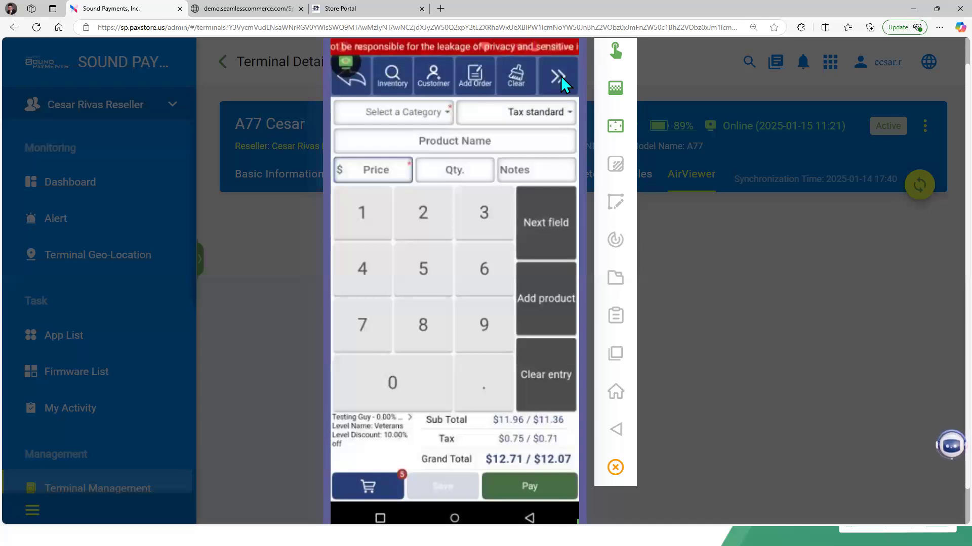
pyautogui.click(561, 76)
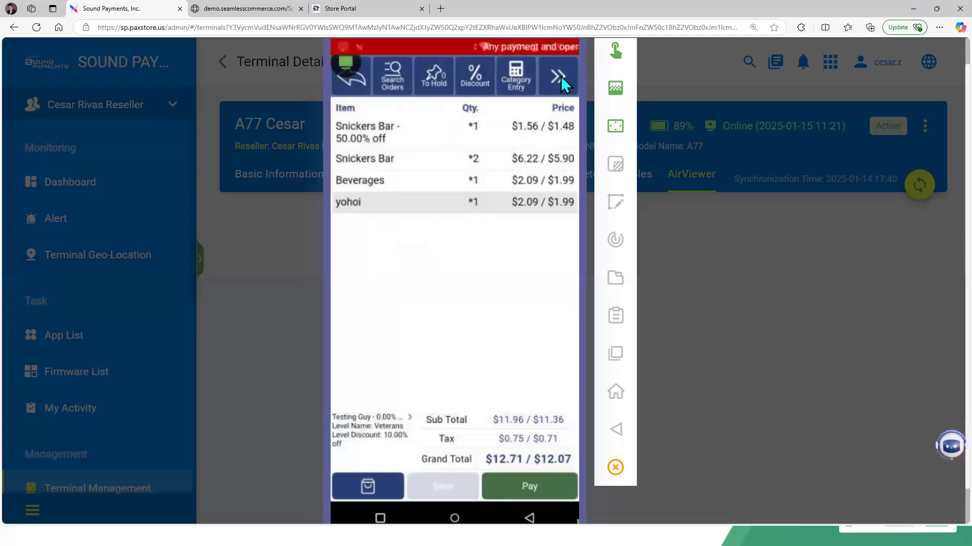
pyautogui.click(561, 76)
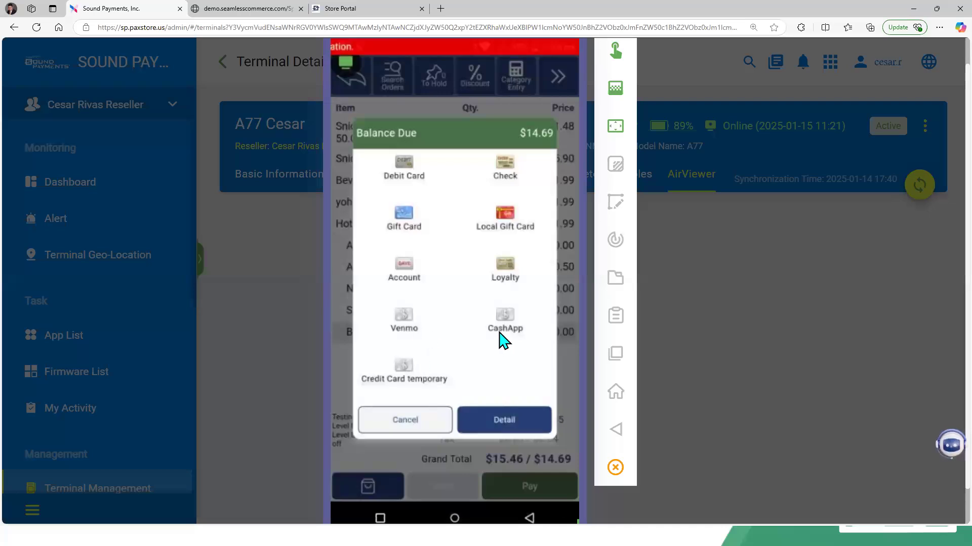
# Step: In the payment options, scroll the methods and choose Local Gift Card to pay the order
pyautogui.click(508, 279)
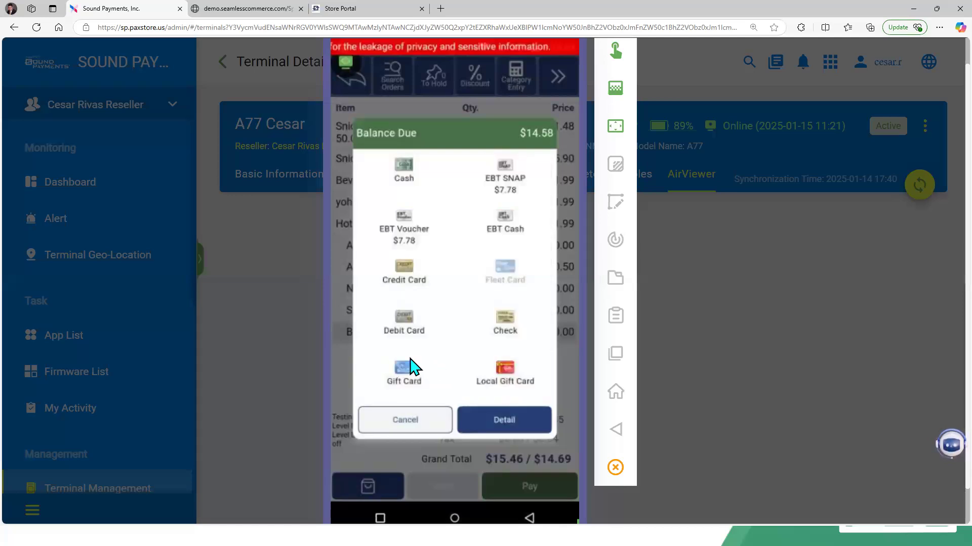
pyautogui.scroll(-3, 412, 365)
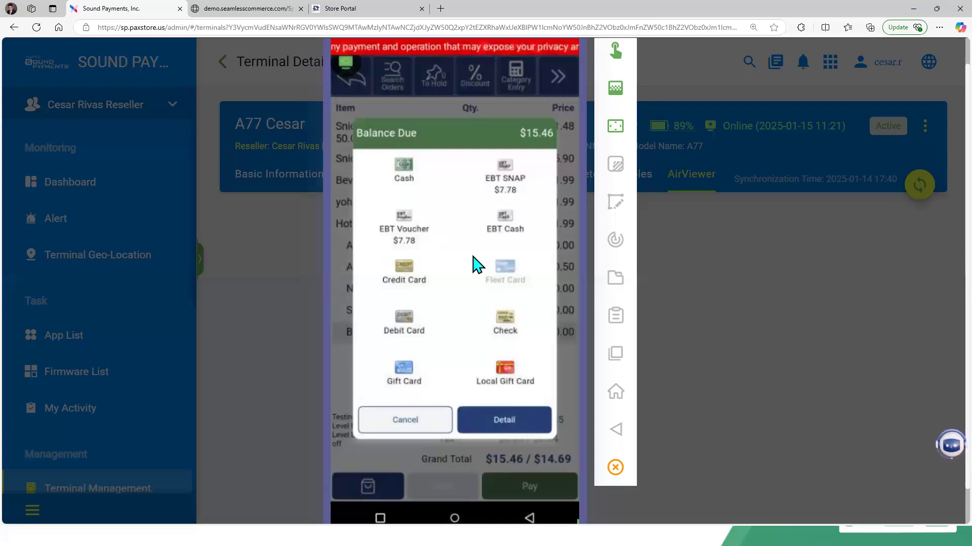
pyautogui.scroll(-2, 475, 263)
pyautogui.scroll(-1, 475, 263)
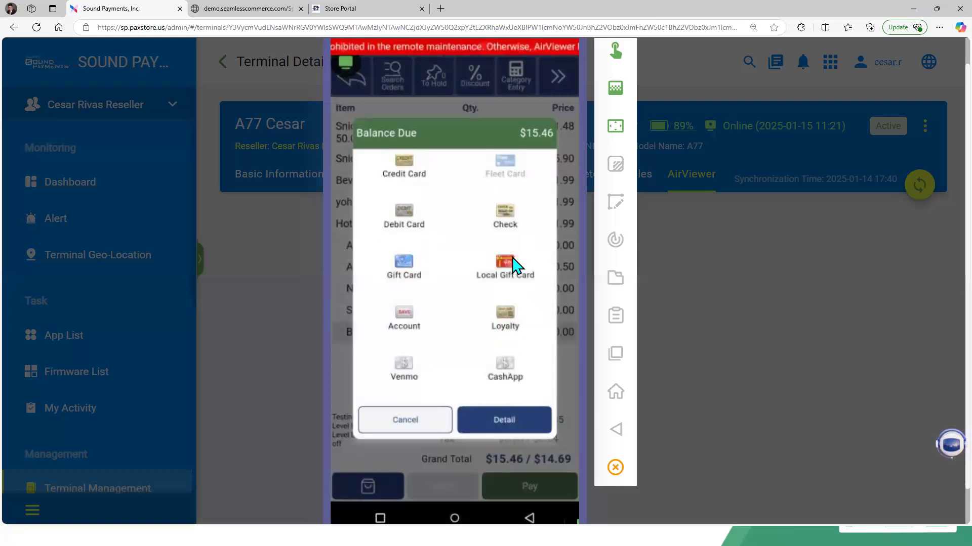
pyautogui.click(506, 264)
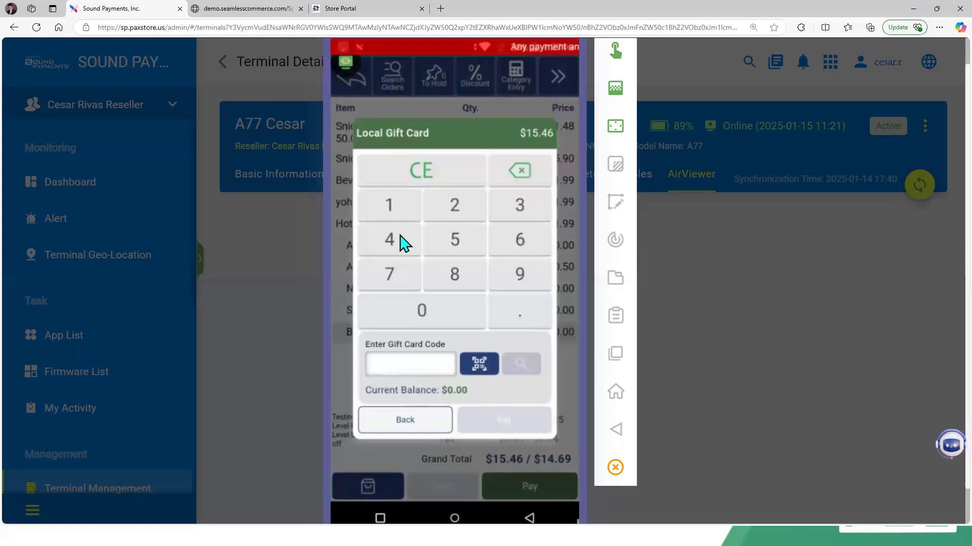
# Step: Switch to the e-commerce admin site tab and log in as administrator
pyautogui.click(362, 14)
pyautogui.click(262, 9)
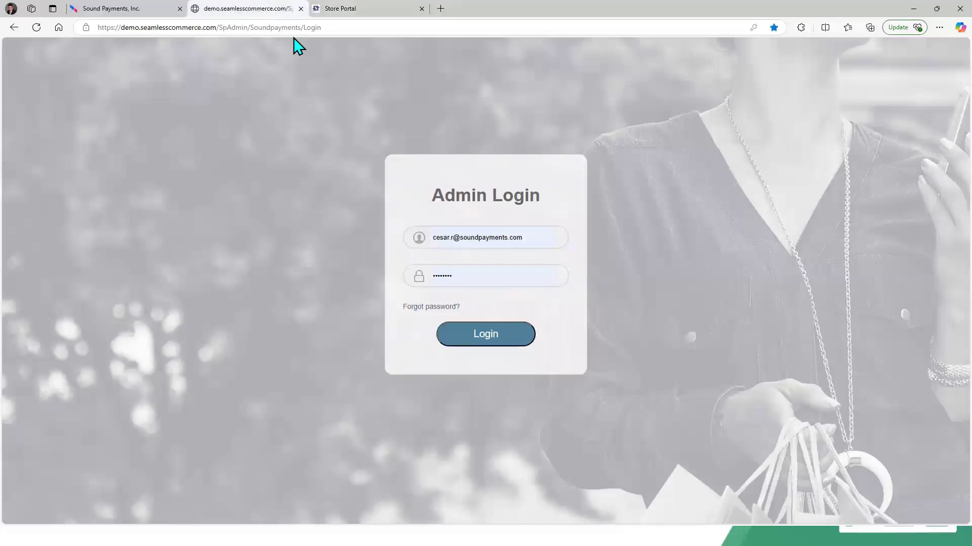
pyautogui.click(491, 344)
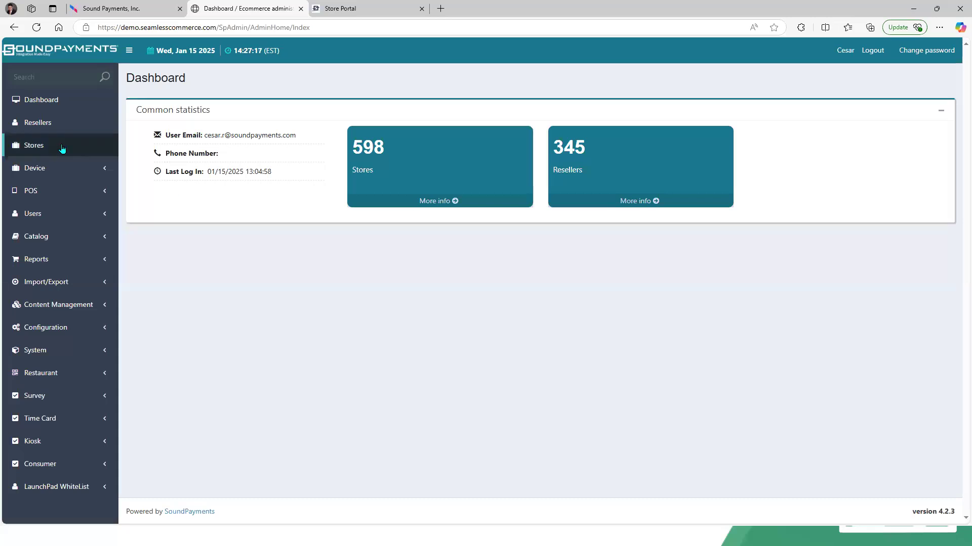
# Step: Search Stores for micro and log into the Micro Mart store portal
pyautogui.click(59, 148)
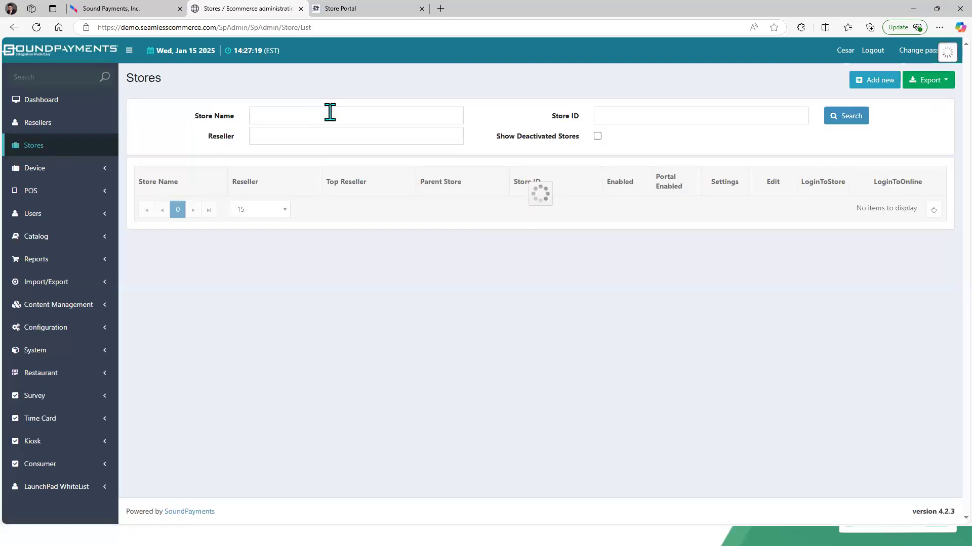
pyautogui.click(330, 112)
pyautogui.press('Return')
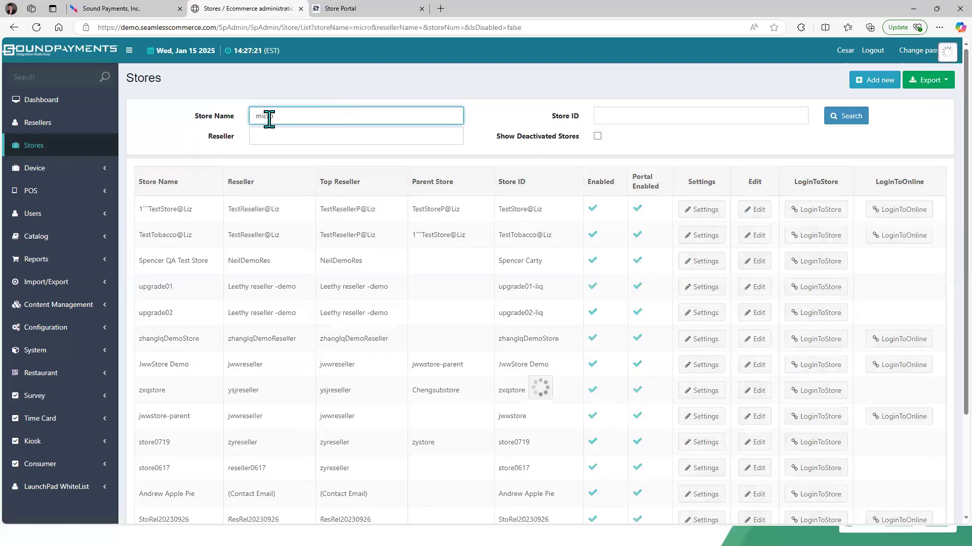
pyautogui.click(833, 217)
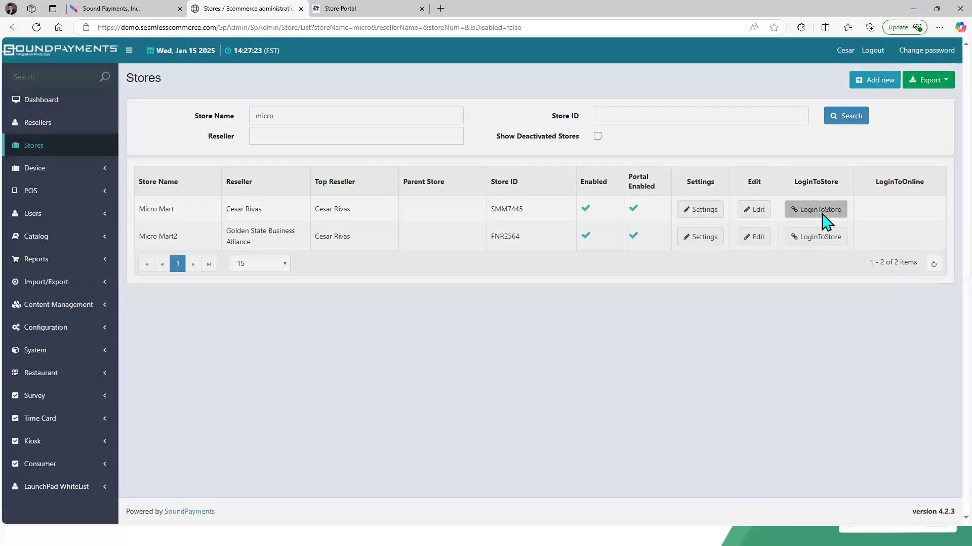
pyautogui.click(602, 145)
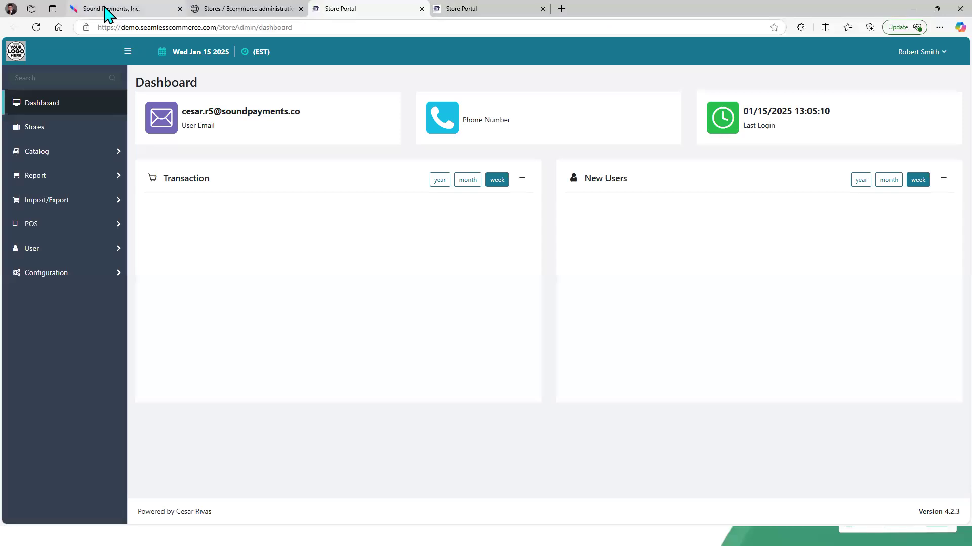
# Step: In the store portal, open POS Gift Cards and view the details of the $250.00 gift card
pyautogui.click(106, 11)
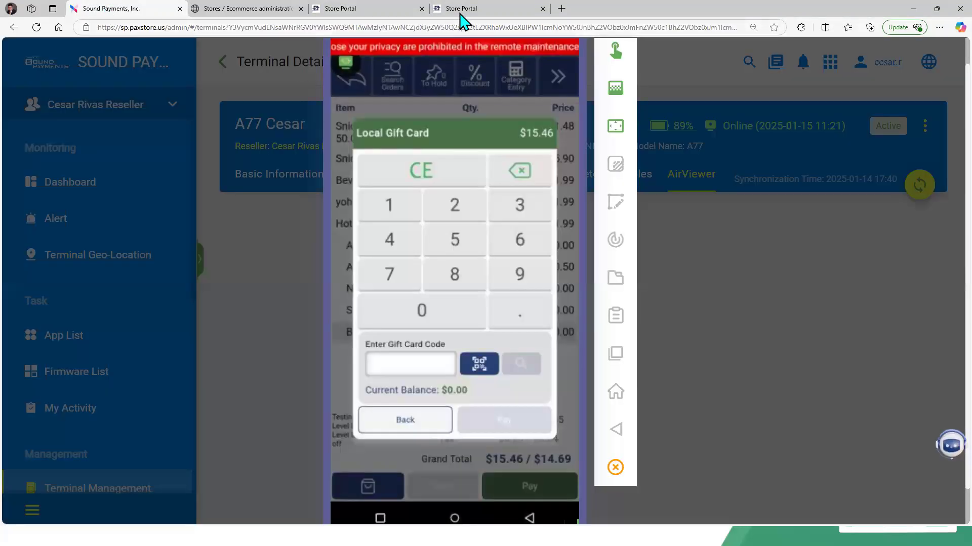
pyautogui.click(481, 9)
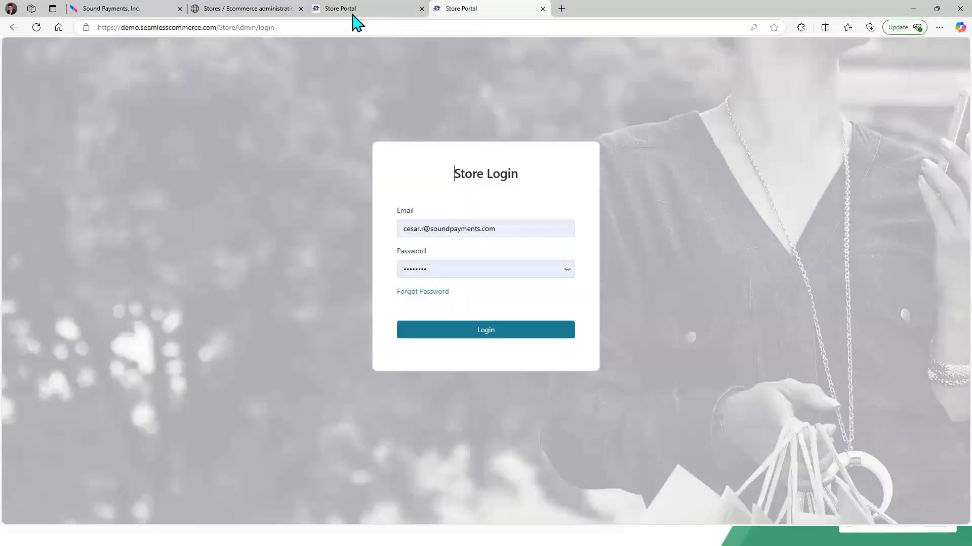
pyautogui.click(354, 12)
pyautogui.click(51, 224)
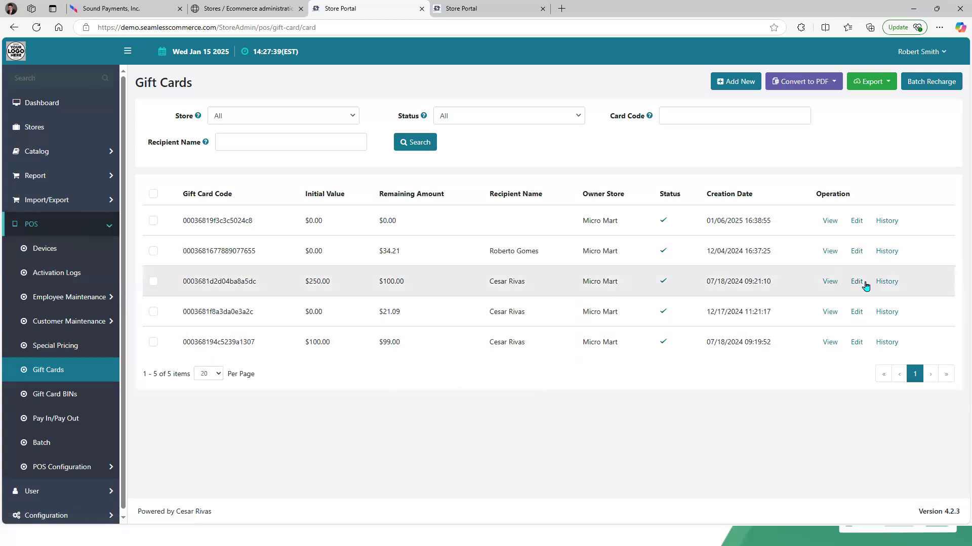
pyautogui.click(829, 282)
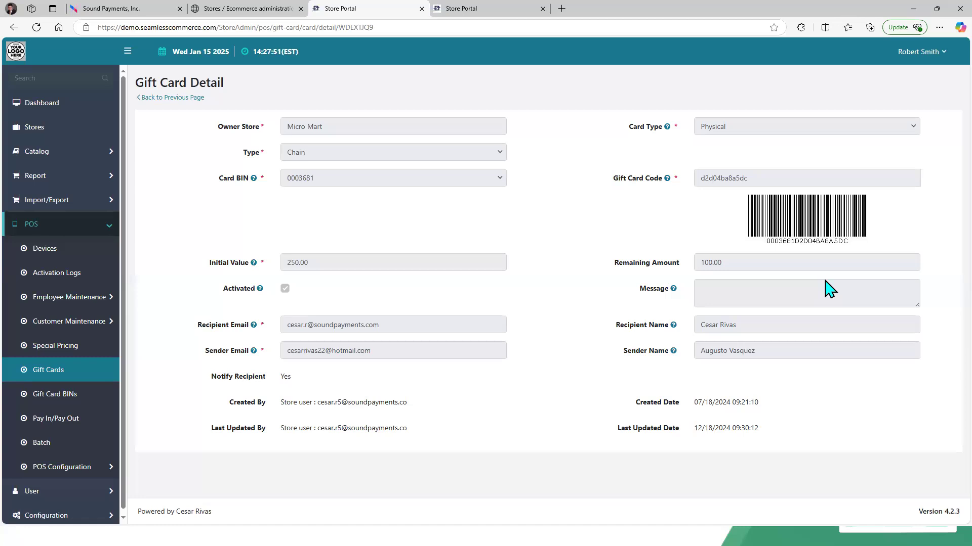
# Step: Return to the POS and enter the gift card's code on the Local Gift Card screen
pyautogui.hotkey('alt', 'Tab')
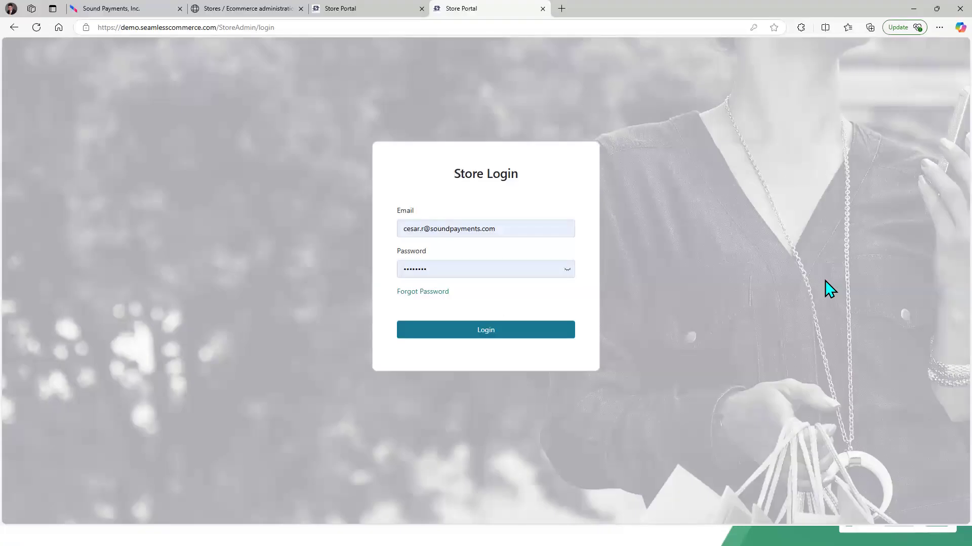
pyautogui.hotkey('alt', 'Tab')
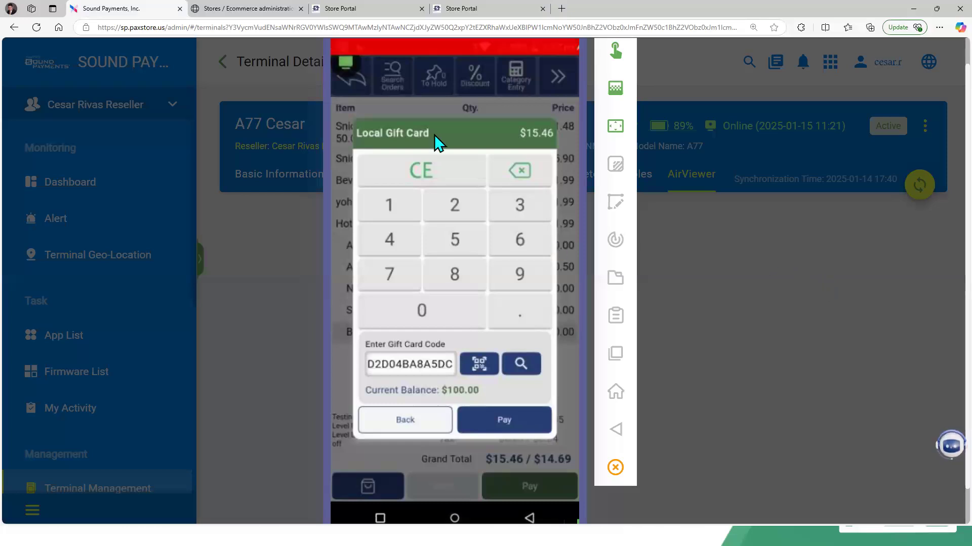
pyautogui.click(490, 10)
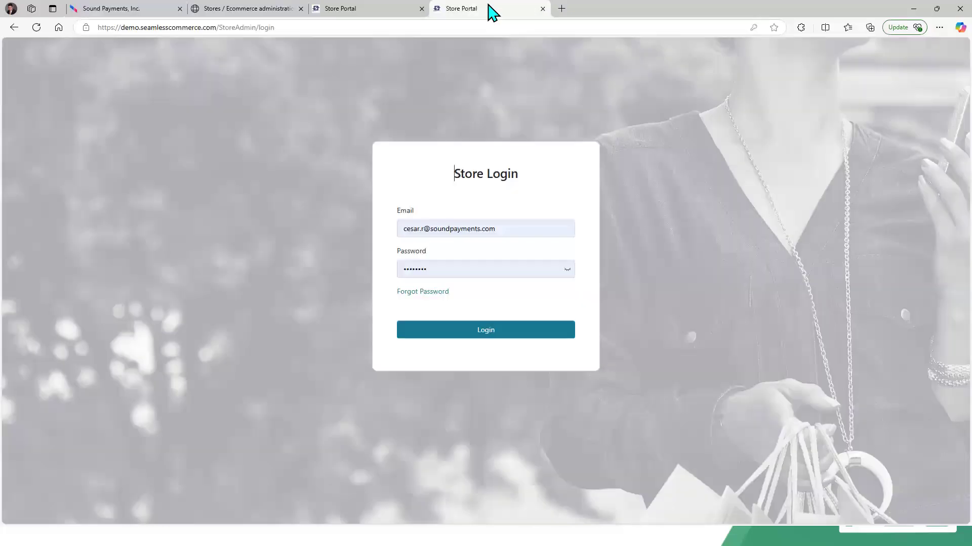
# Step: Close the duplicate Store Portal login tab
pyautogui.click(366, 13)
pyautogui.click(542, 9)
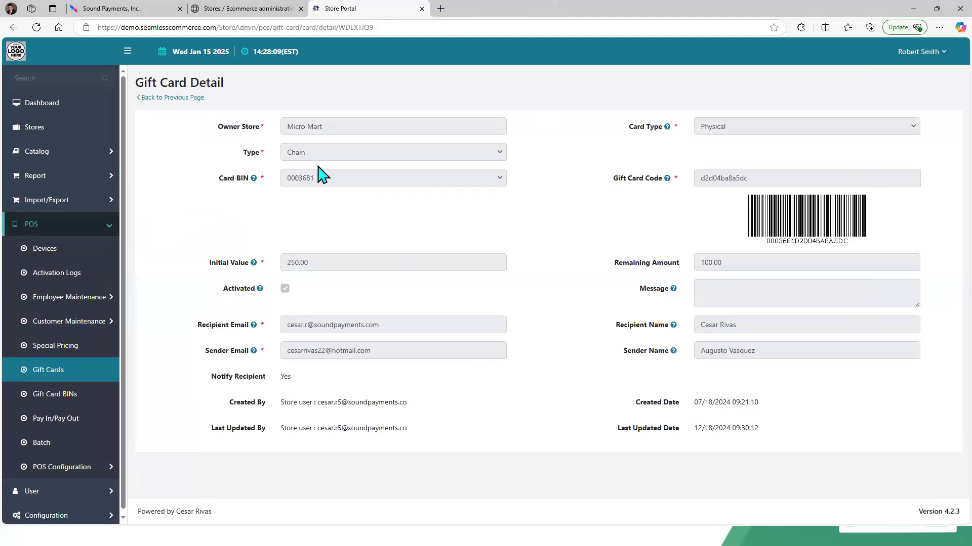
# Step: Check the POS order screen, then open the store portal's Transactions report
pyautogui.click(124, 9)
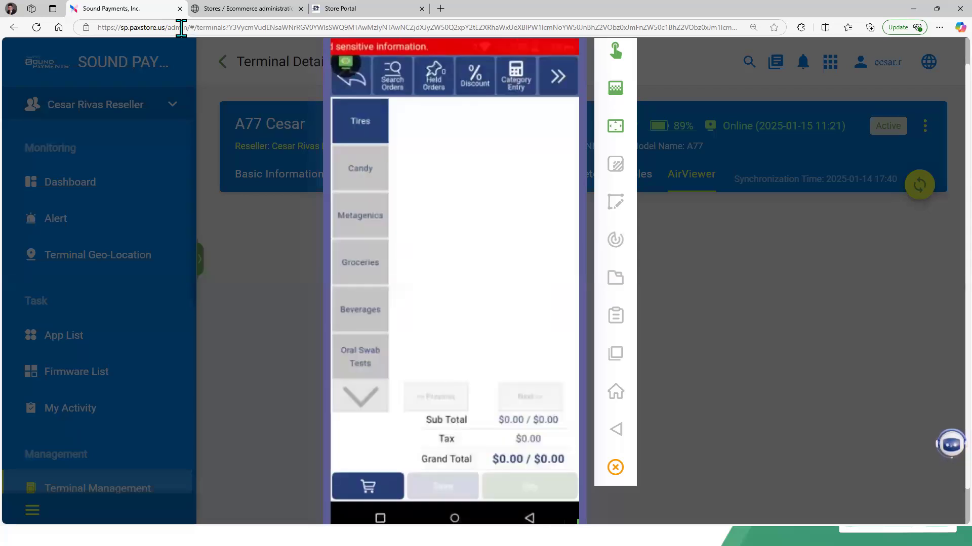
pyautogui.click(362, 9)
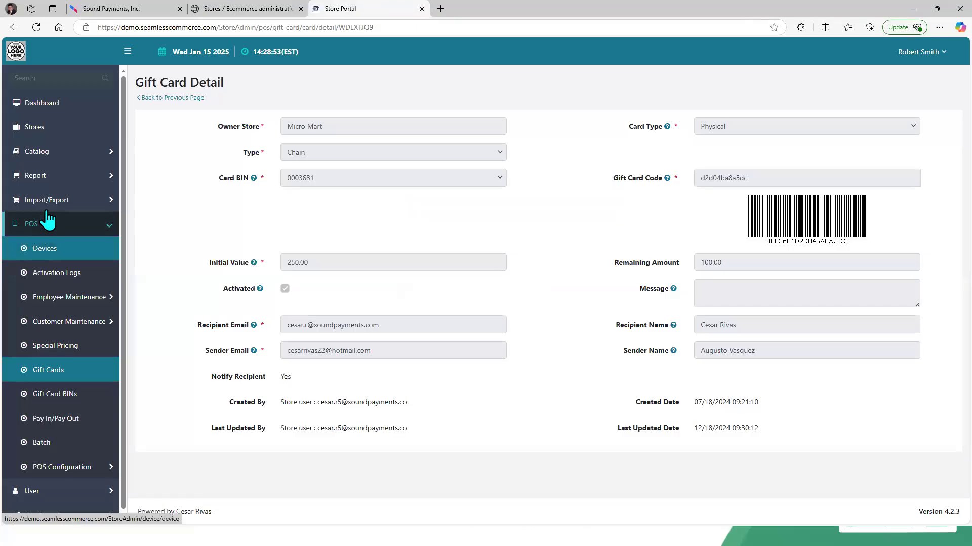
pyautogui.click(57, 187)
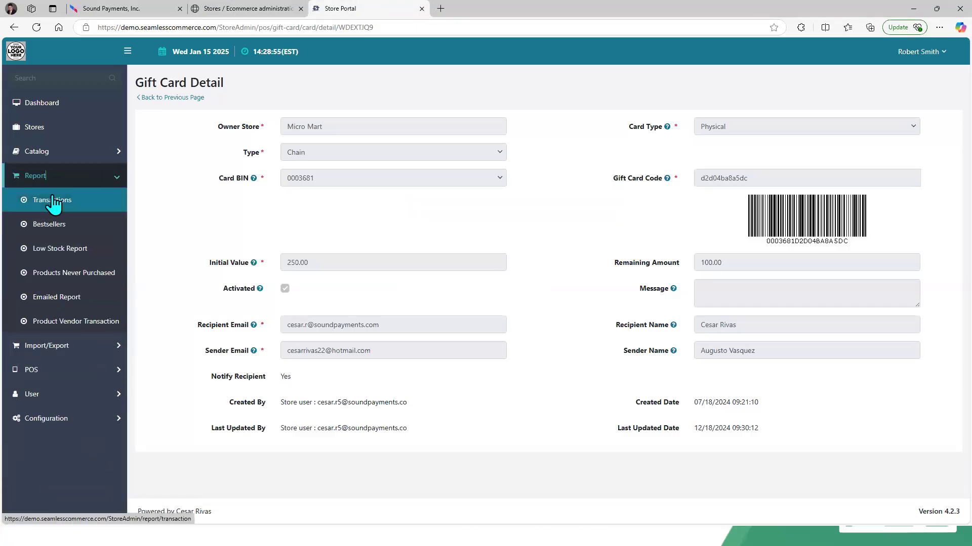
pyautogui.click(53, 201)
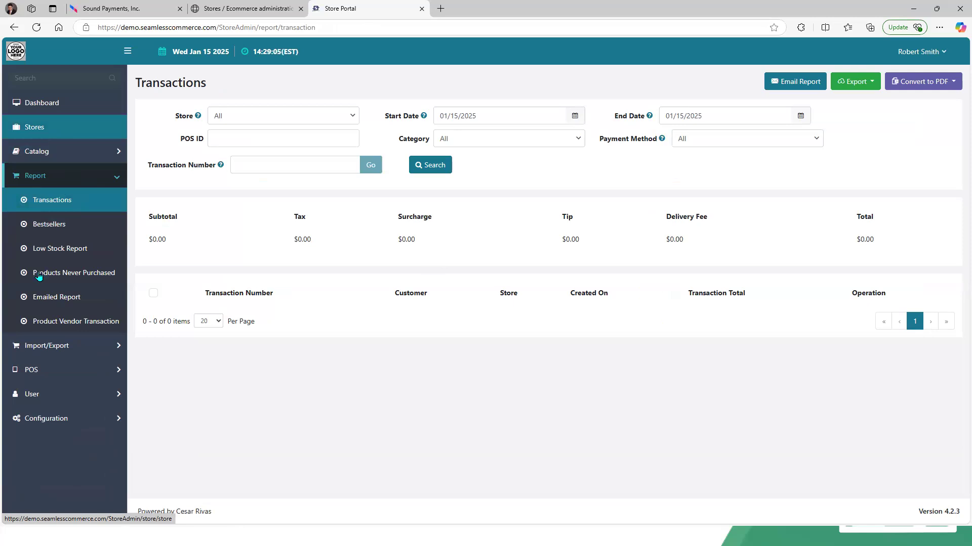
pyautogui.click(48, 225)
pyautogui.click(56, 201)
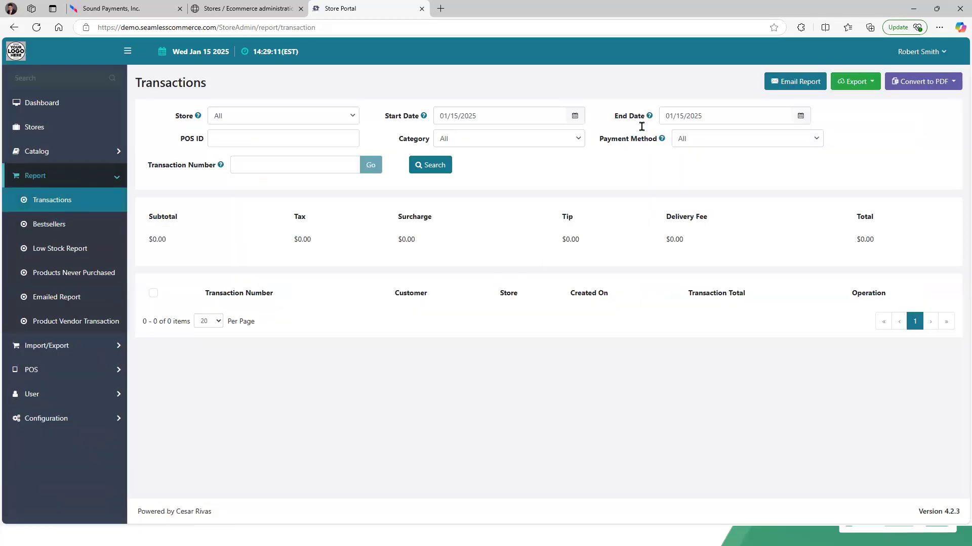
# Step: Search transactions with start date 01/01/2025 through end date 01/15/2025
pyautogui.click(574, 117)
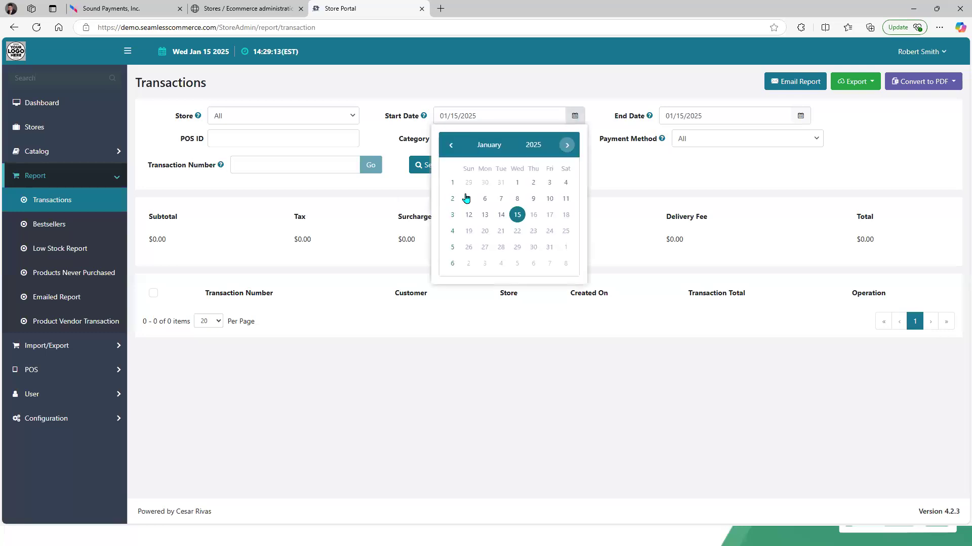
pyautogui.click(517, 183)
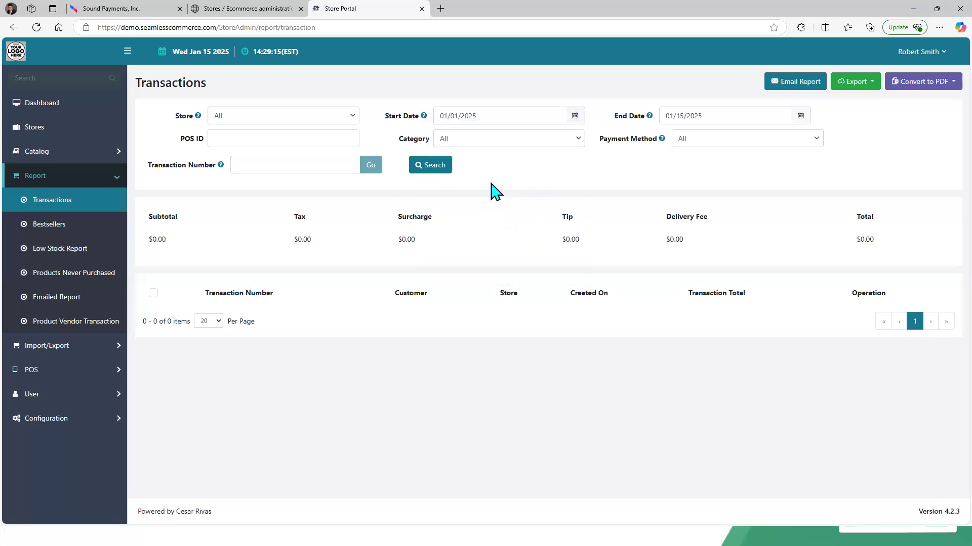
pyautogui.click(427, 167)
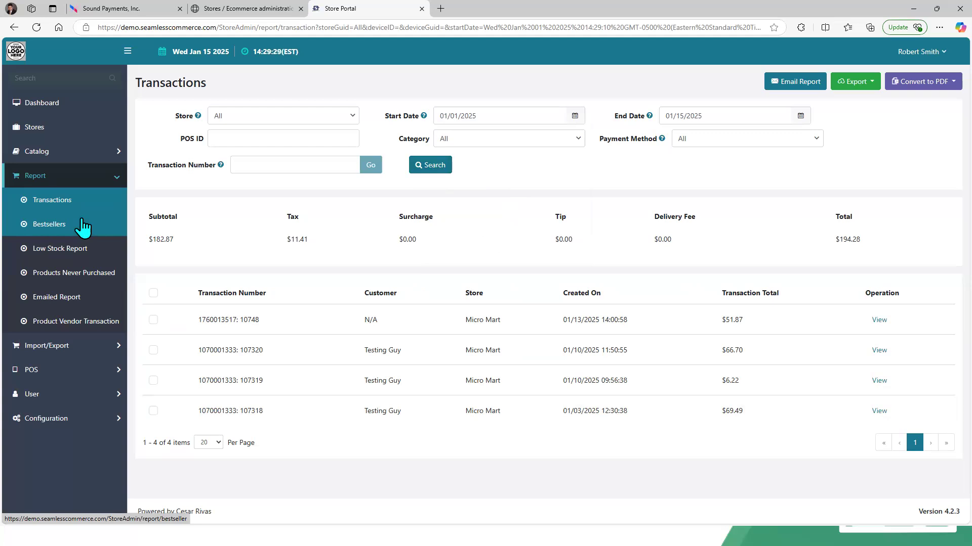
# Step: Open the Bestsellers report and return to the Transactions report
pyautogui.click(45, 227)
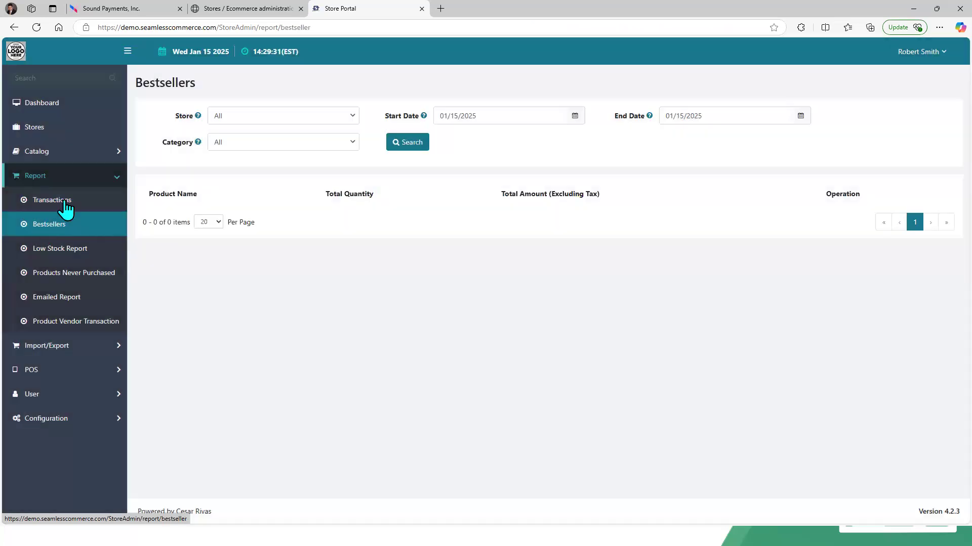
pyautogui.click(69, 205)
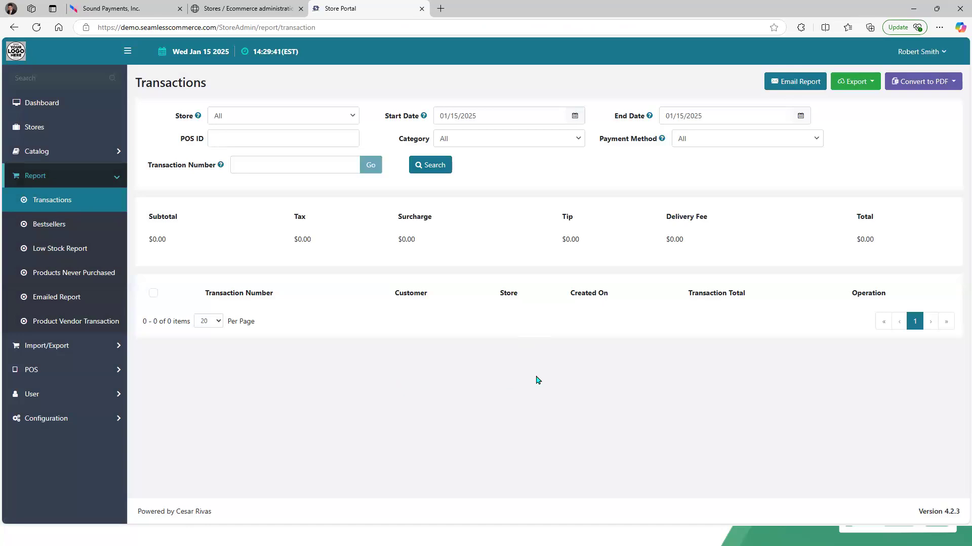
# Step: Switch to the AirViewer terminal and review the details of transaction #10749, scrolling through its items
pyautogui.click(126, 8)
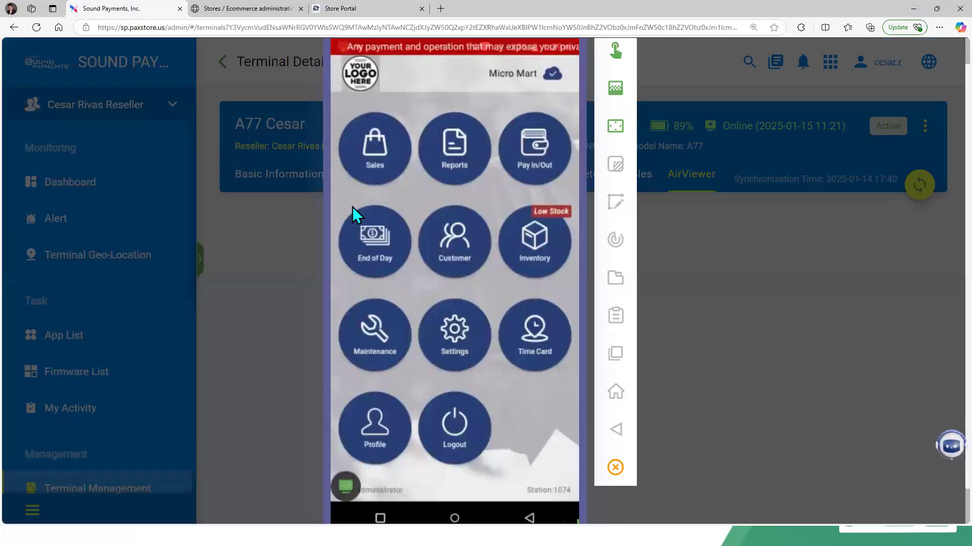
pyautogui.click(352, 206)
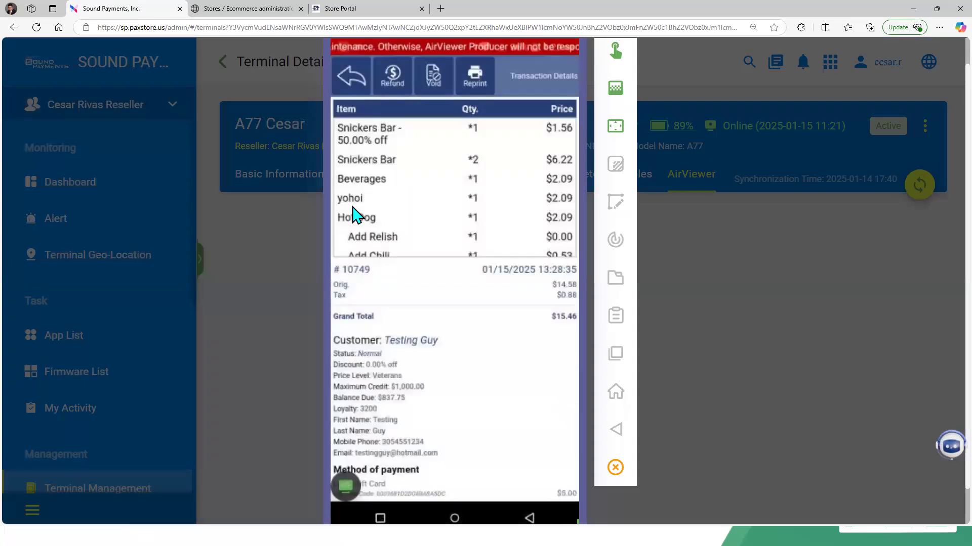
pyautogui.scroll(-2, 352, 215)
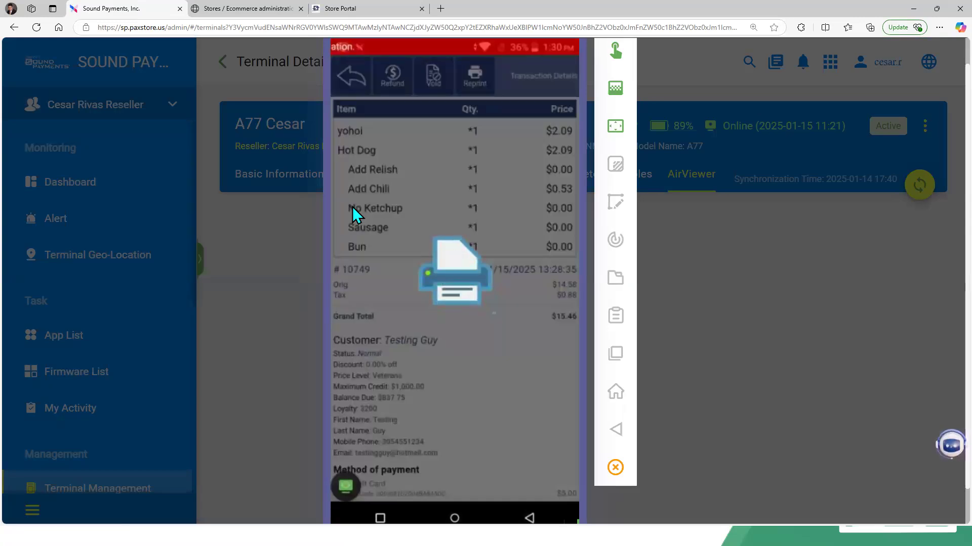
# Step: Return to the Store Portal tab and go from the Bestsellers report back to the Transactions report
pyautogui.click(354, 10)
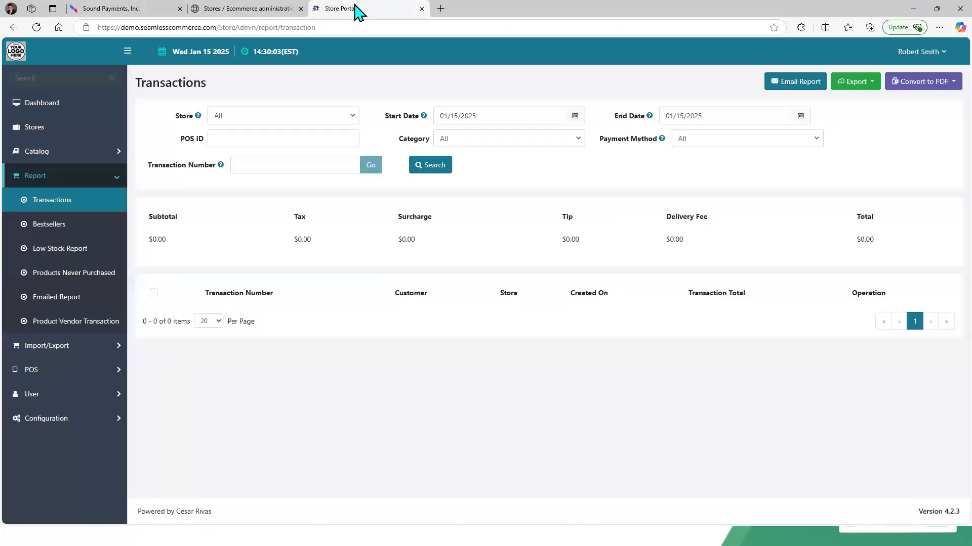
pyautogui.click(57, 227)
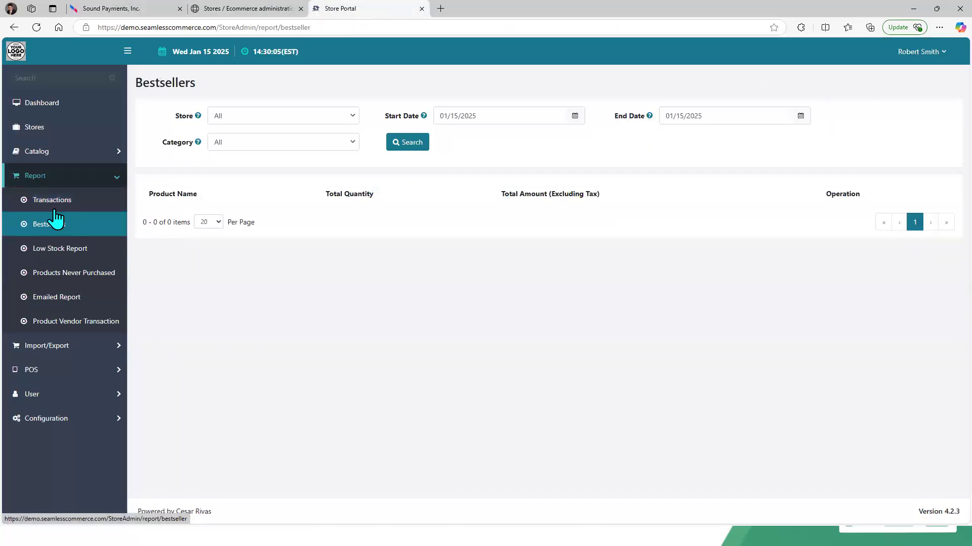
pyautogui.click(52, 202)
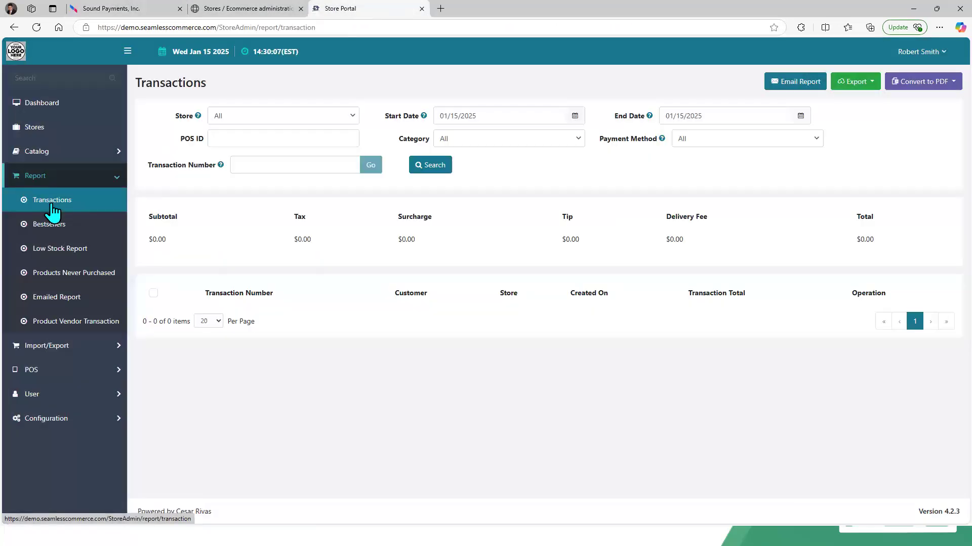
# Step: Reload and close the Store Portal tab, log in to Micro Mart's store portal again, and open its Transactions report
pyautogui.click(36, 28)
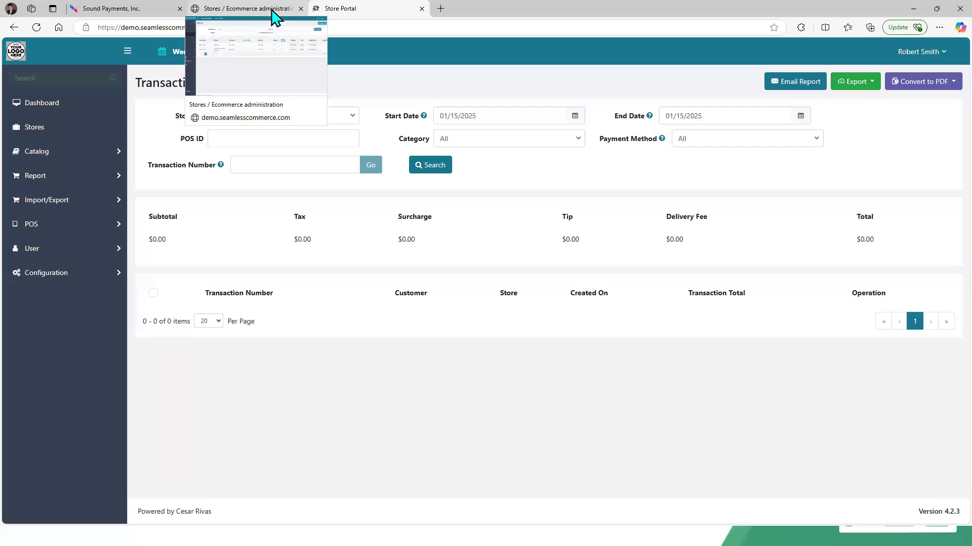
pyautogui.click(421, 8)
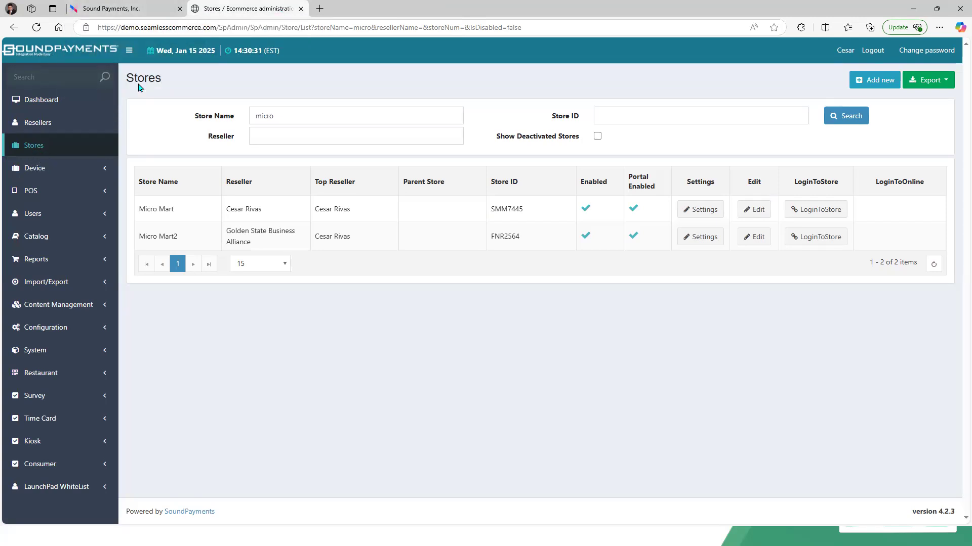
pyautogui.click(832, 211)
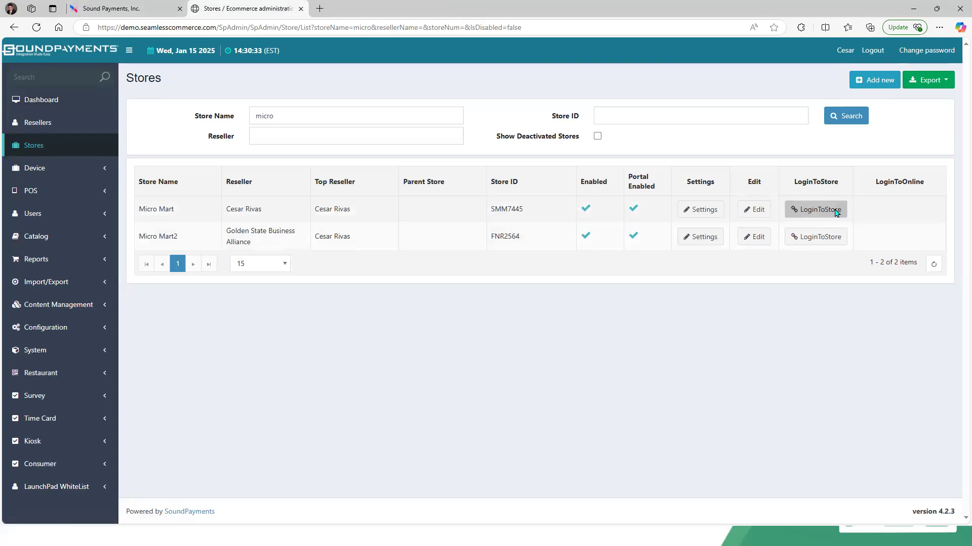
pyautogui.click(596, 145)
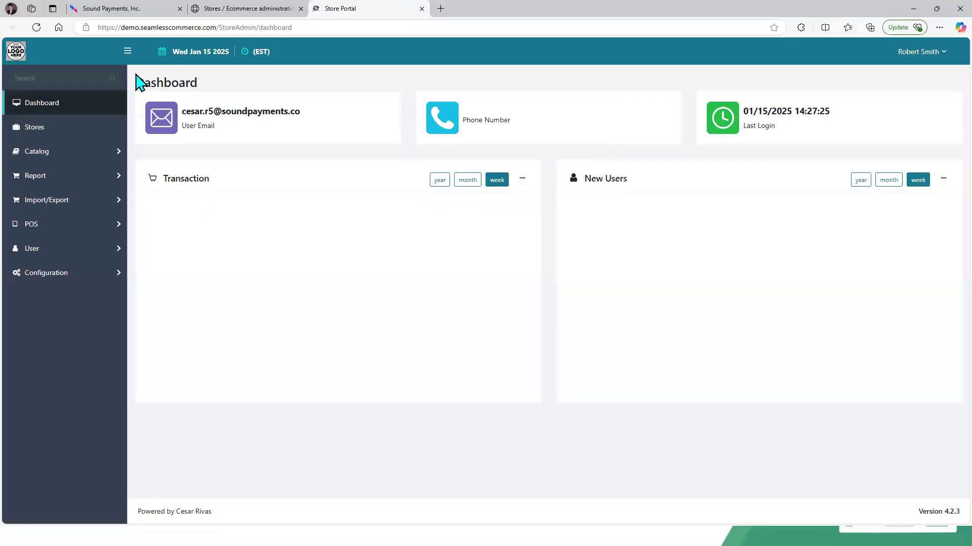
pyautogui.click(66, 178)
pyautogui.click(61, 201)
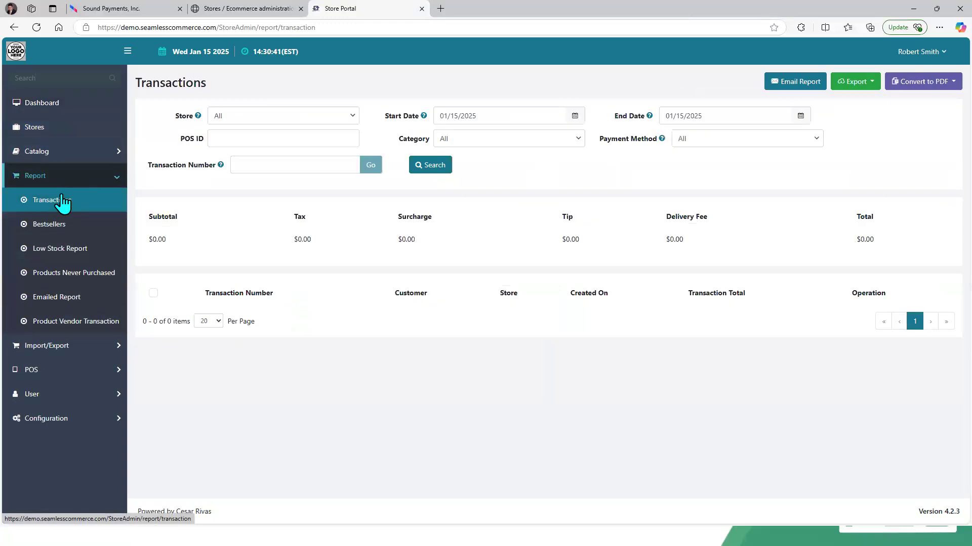